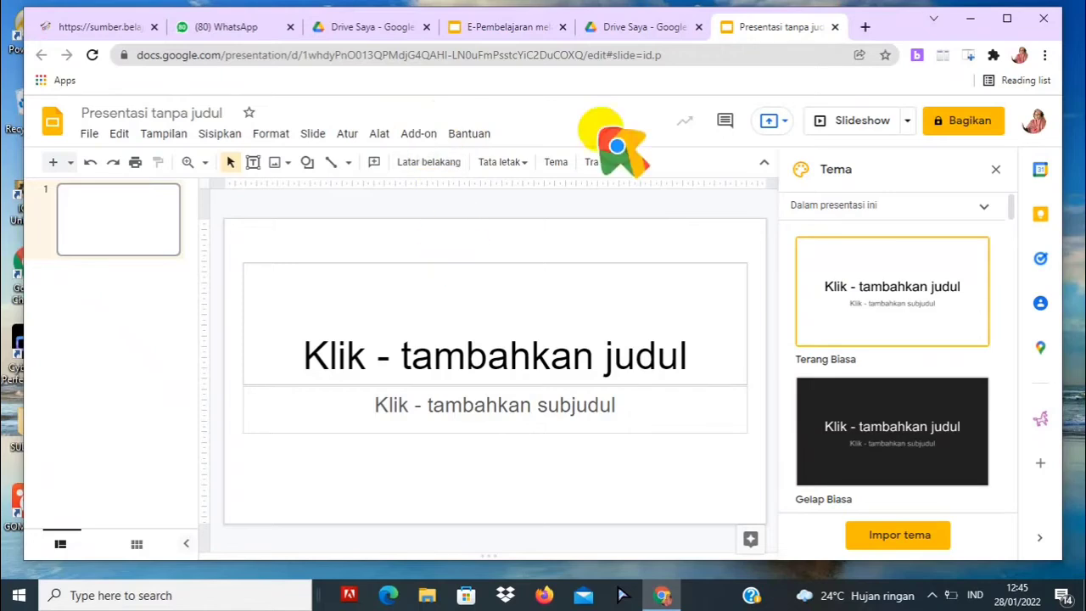
# Go to Google Drive from a new tab page's Google apps and create a blank Google Slides presentation
pyautogui.click(645, 28)
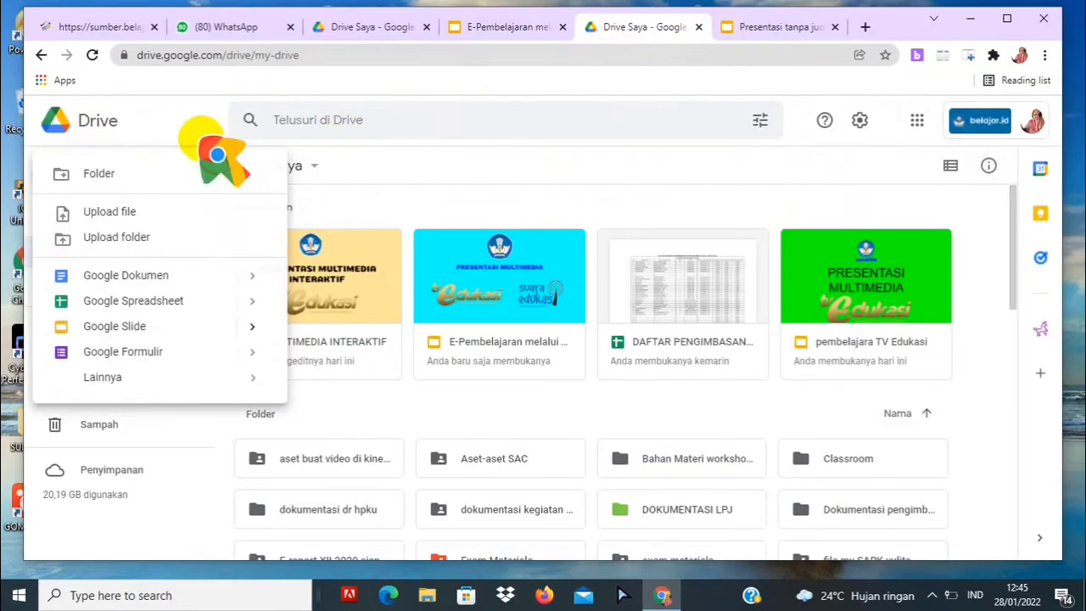
pyautogui.click(41, 54)
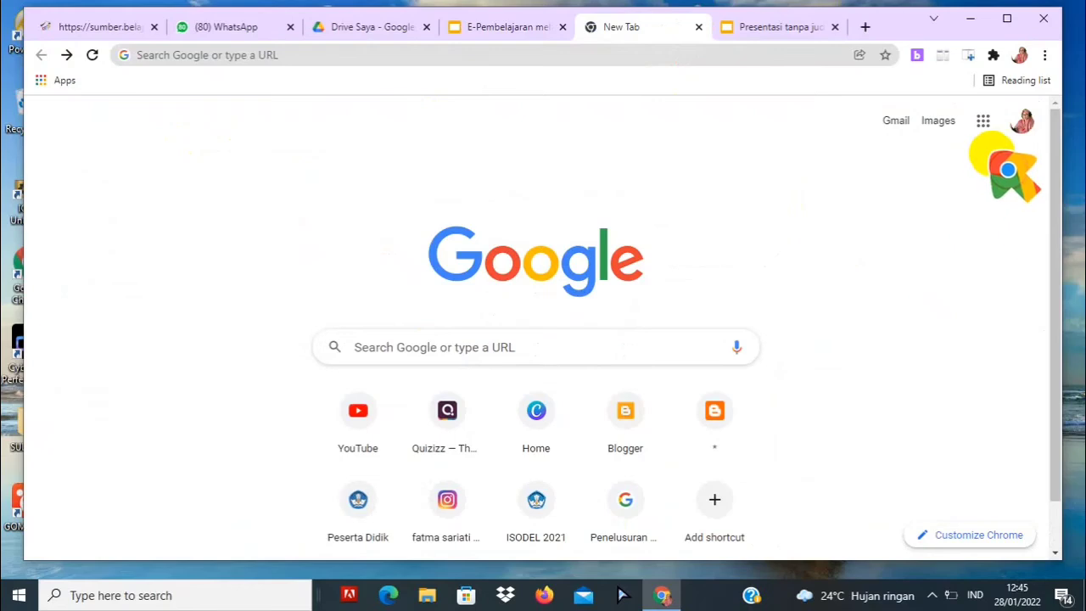
pyautogui.click(982, 120)
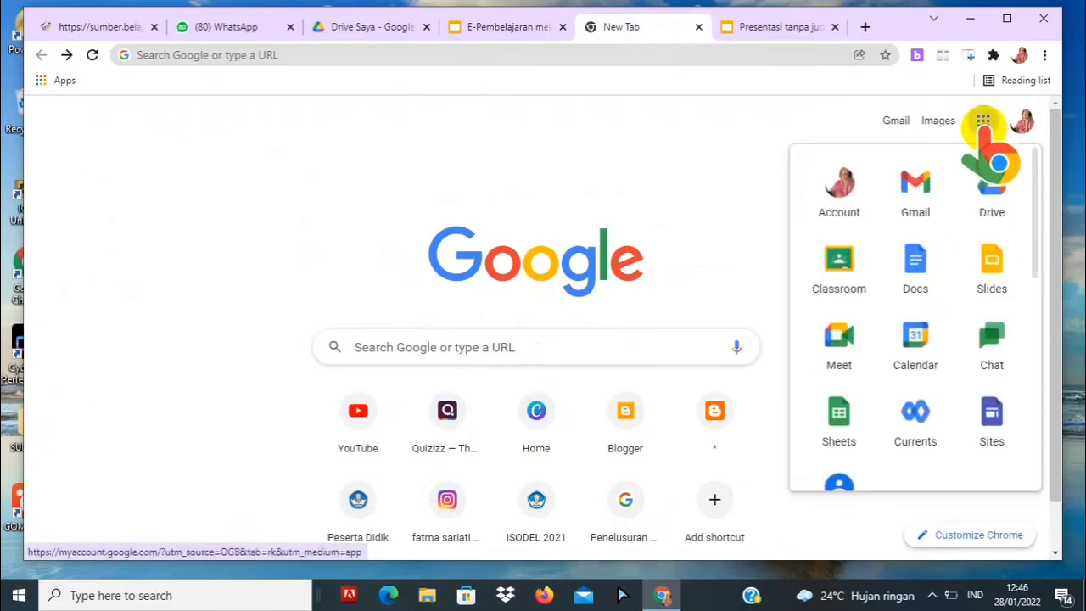
pyautogui.click(993, 191)
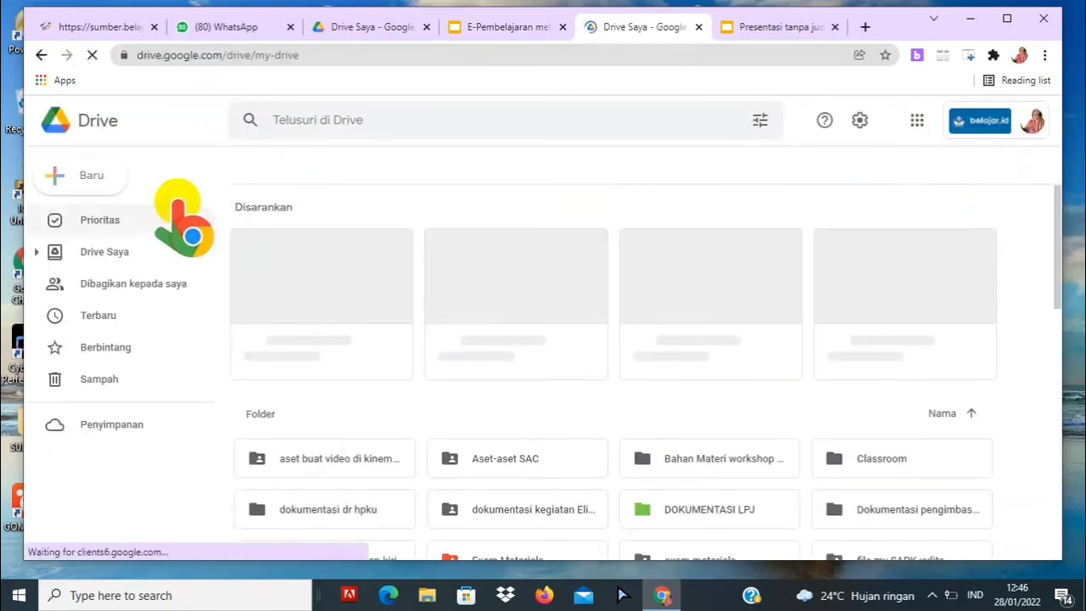
pyautogui.click(85, 179)
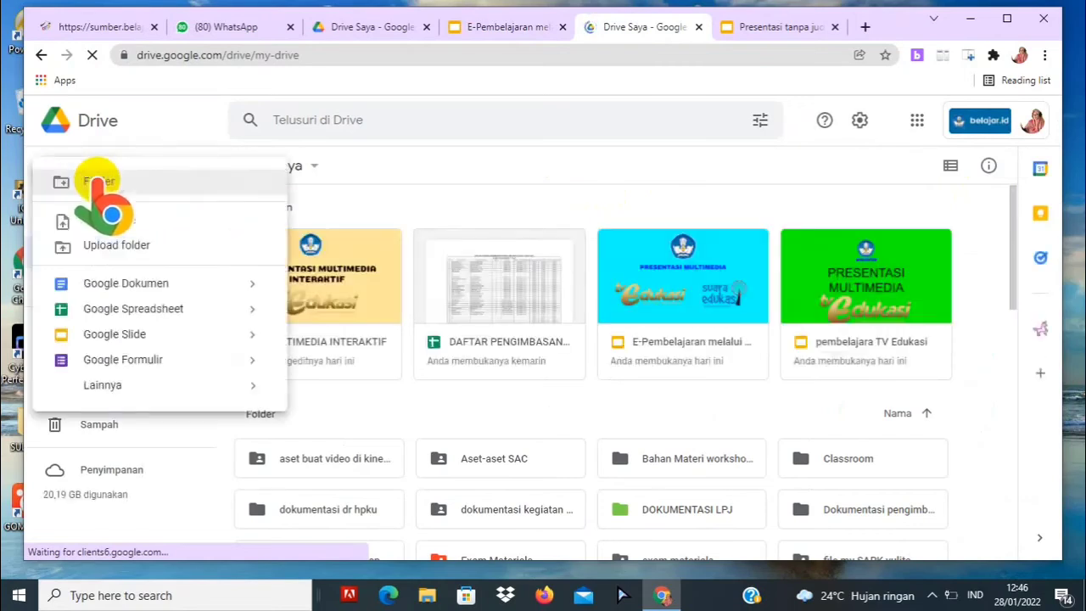
pyautogui.click(149, 336)
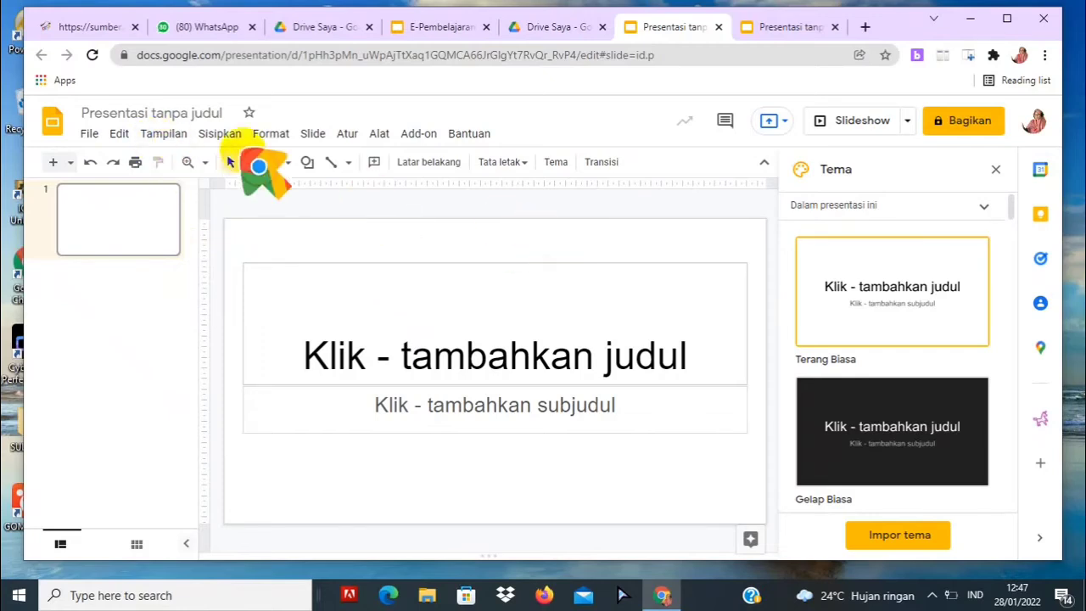
# Rename the untitled presentation as KEBIJAKAN EKONOMI and close the theme pane
pyautogui.click(125, 113)
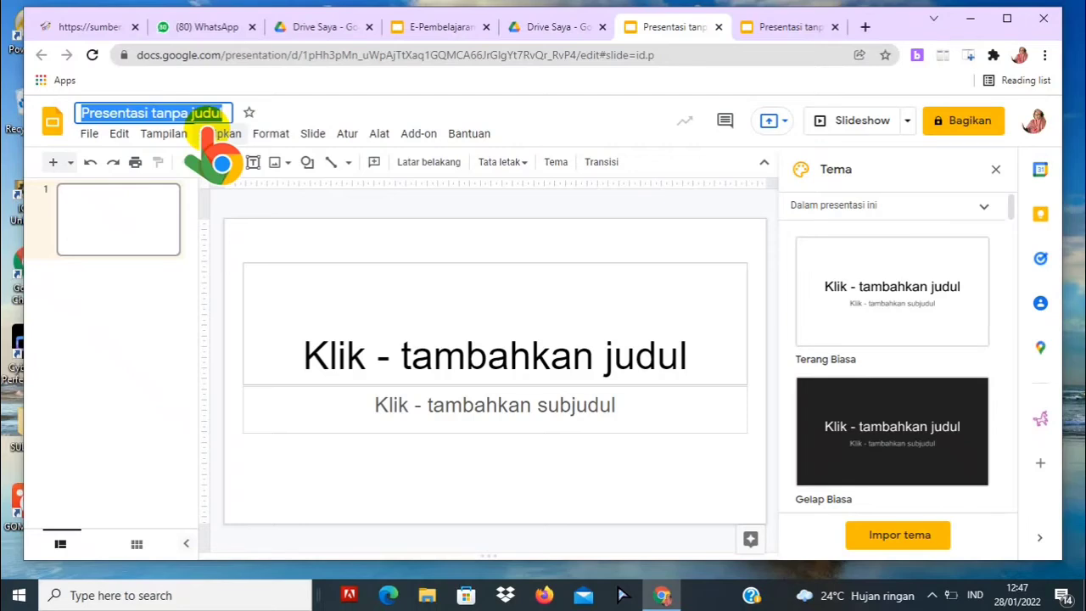
pyautogui.write('KEBIJA')
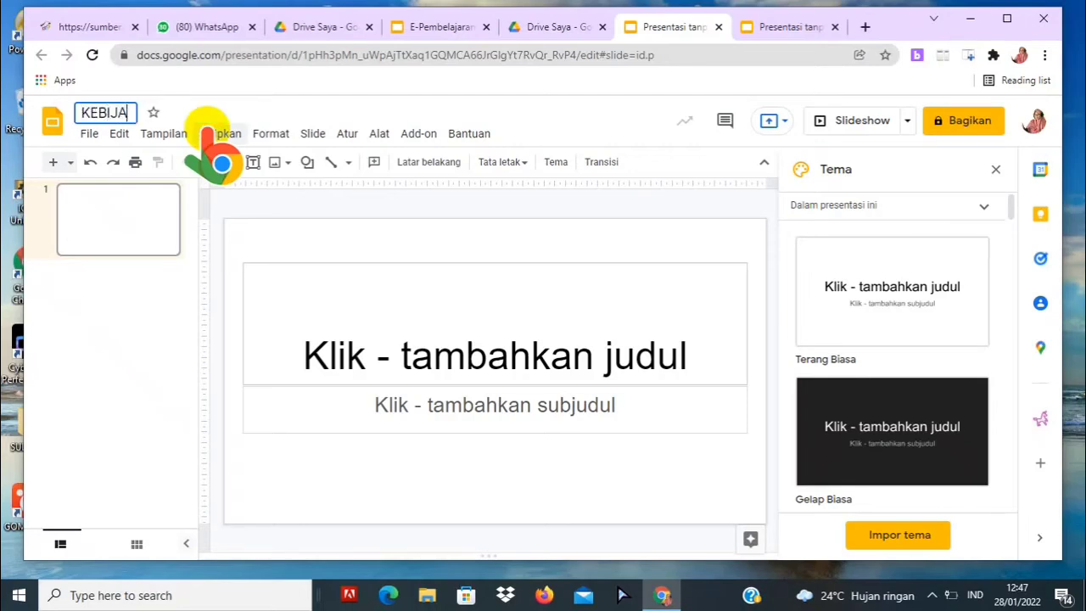
pyautogui.write('KAN EKONOMI')
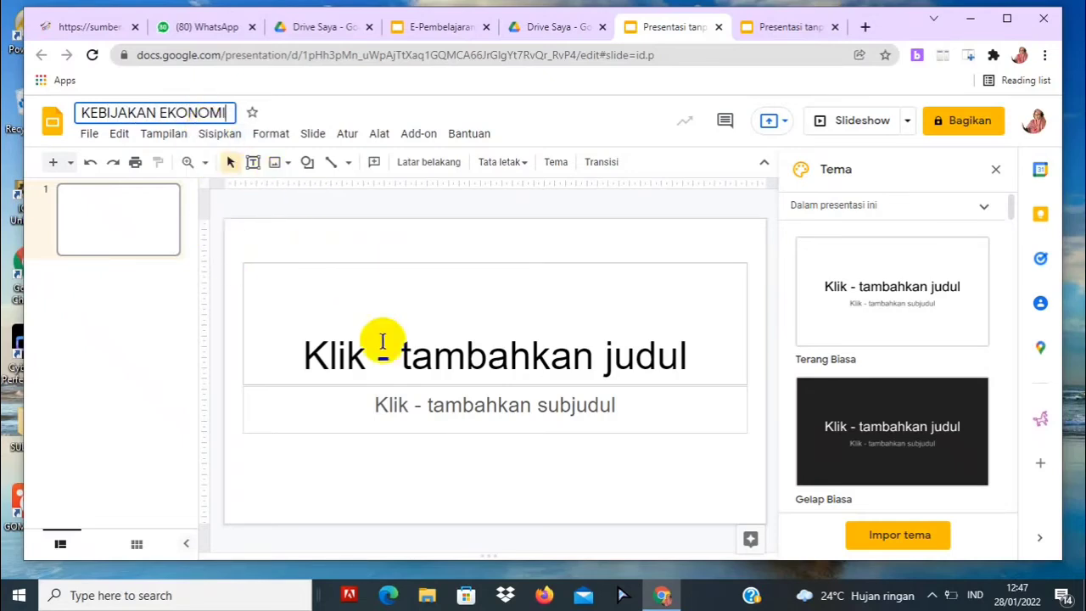
pyautogui.click(996, 169)
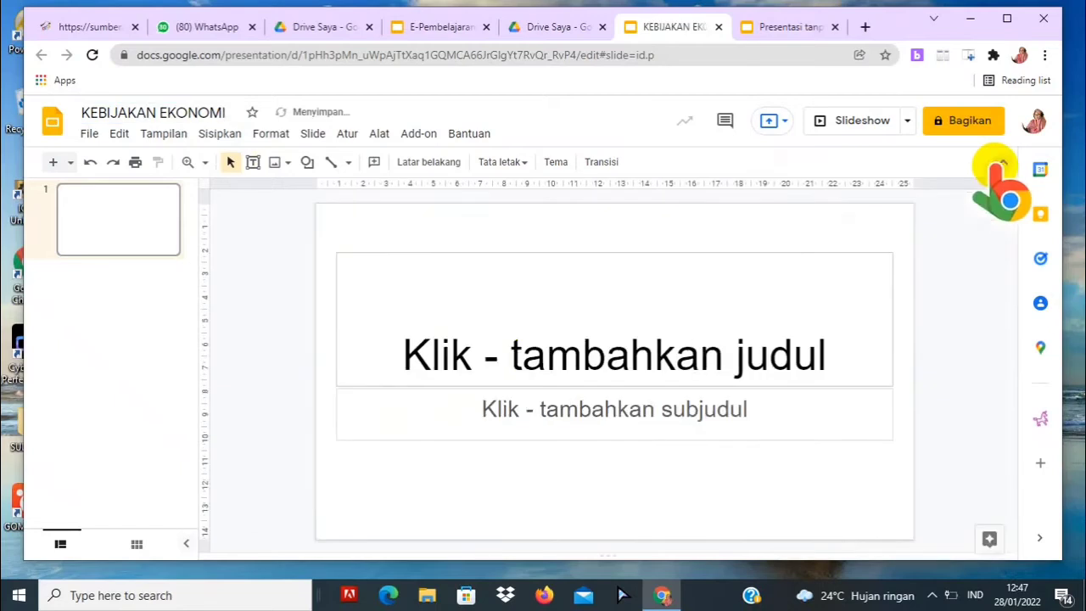
# Enter KEBIJAKAN EKONOMI as the title text on the first slide
pyautogui.click(333, 271)
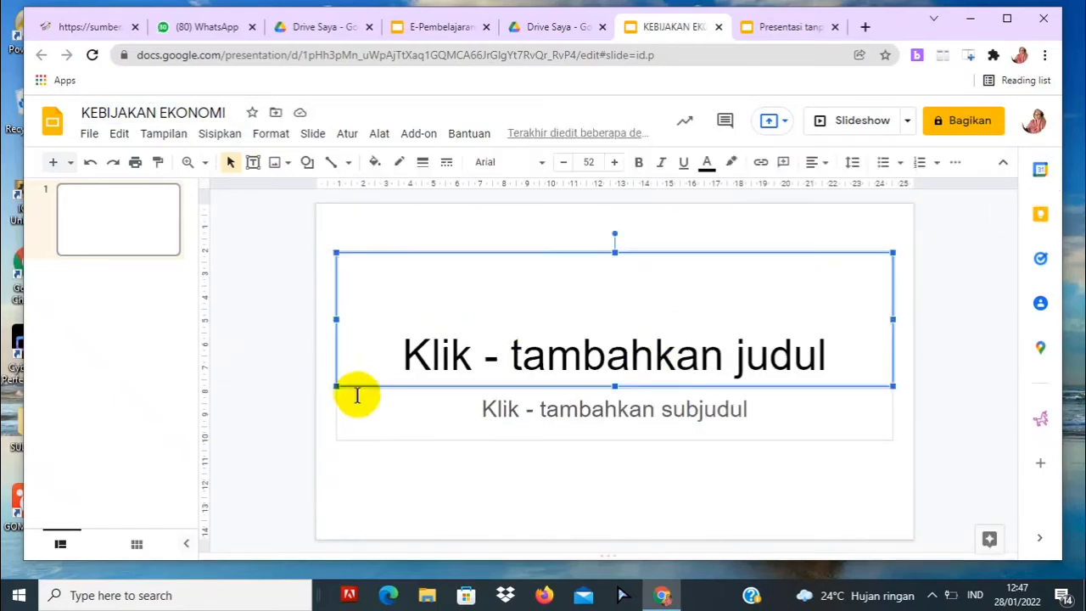
pyautogui.click(340, 420)
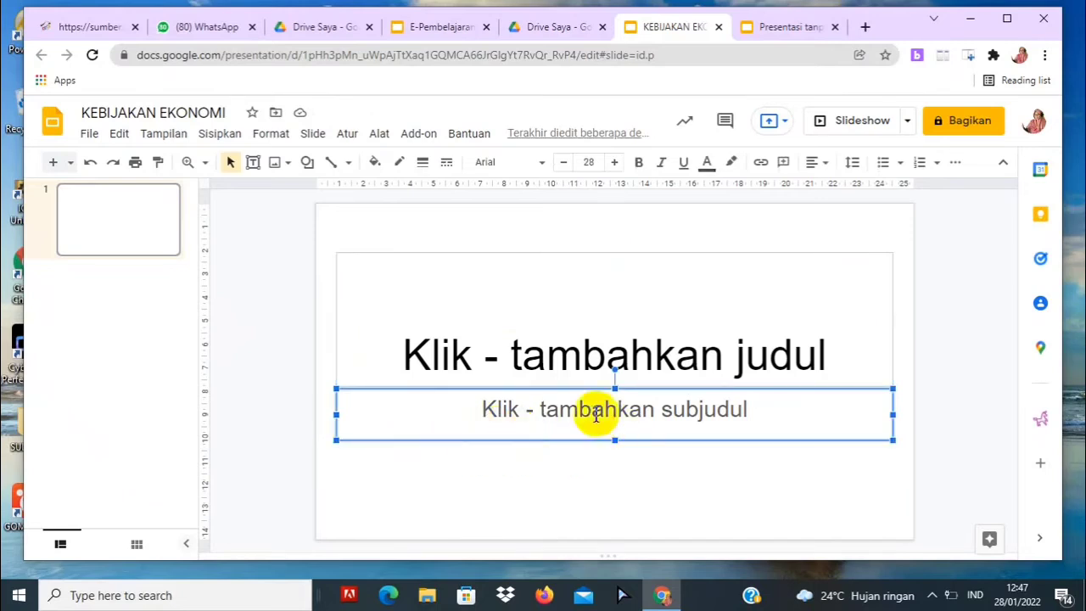
pyautogui.click(561, 371)
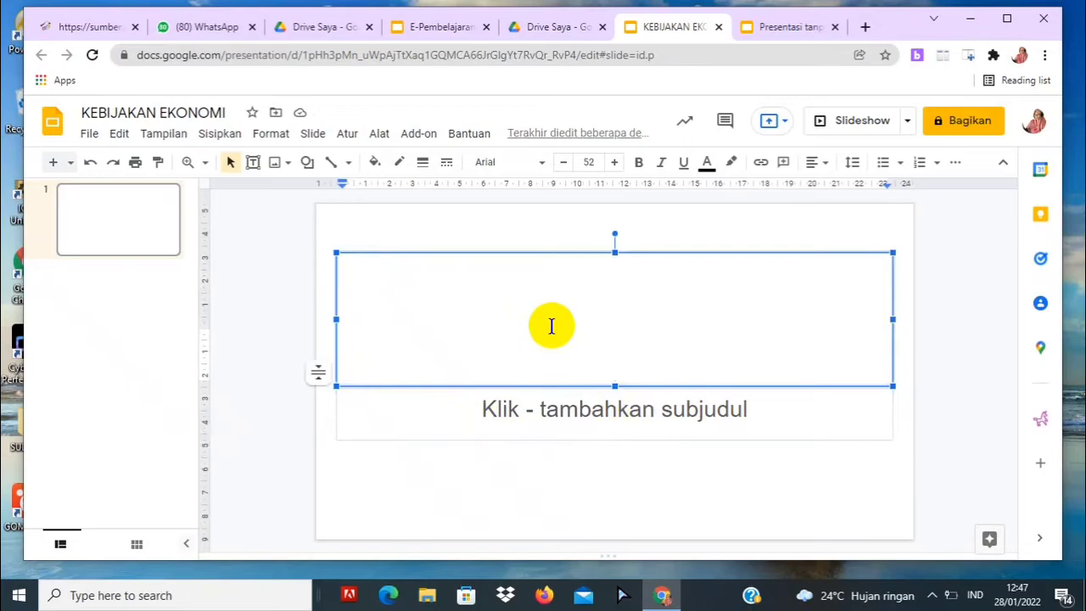
pyautogui.write('KEB')
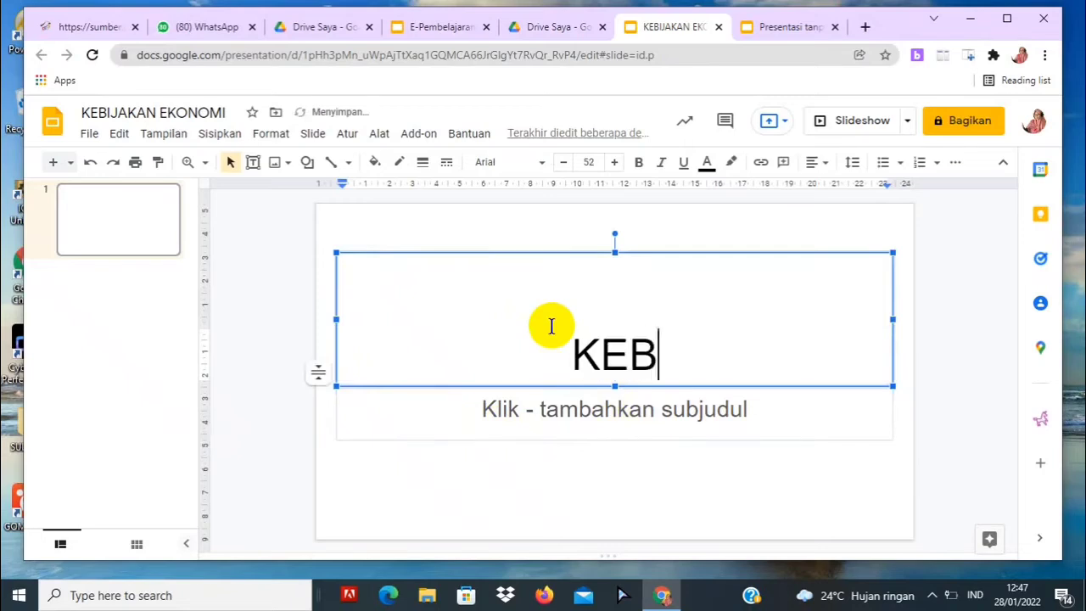
pyautogui.write('IJAKAN')
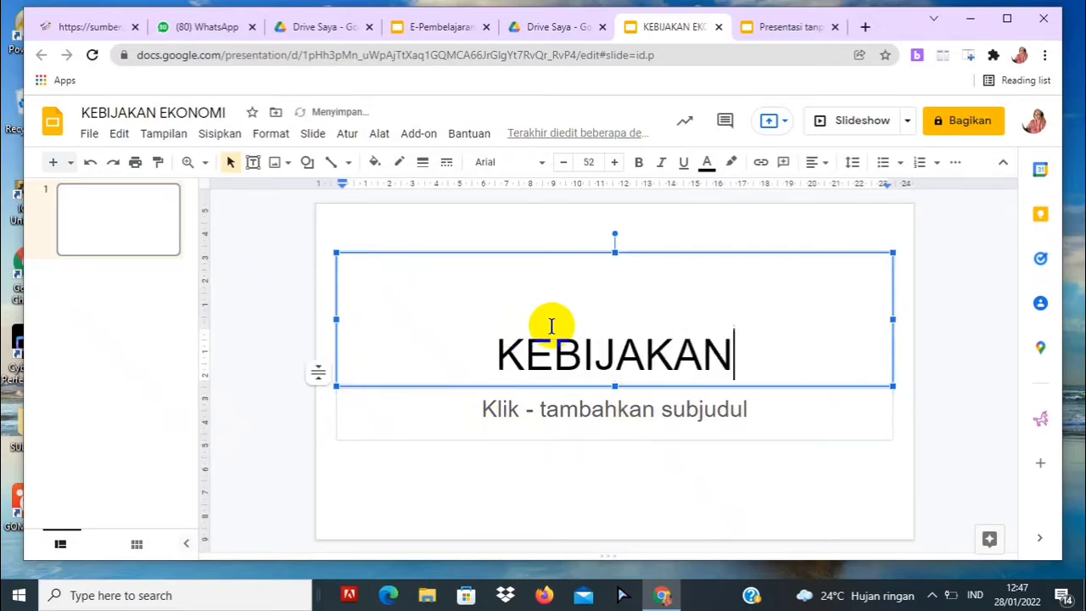
pyautogui.write(' EKONOMI')
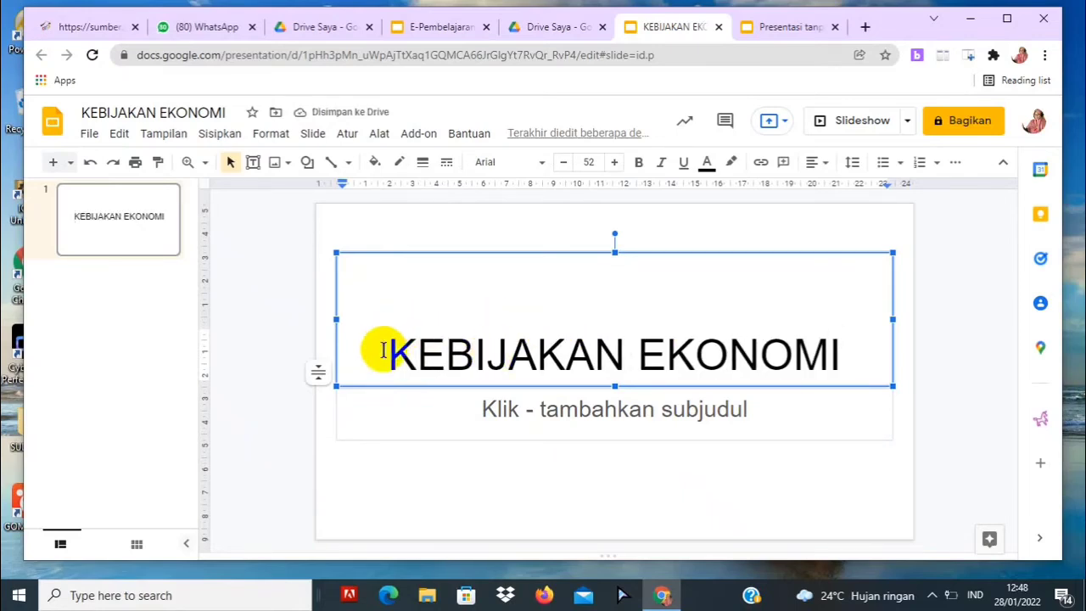
# Format the whole slide title in the Coiny font with blue text
pyautogui.moveTo(383, 349); pyautogui.dragTo(853, 368)
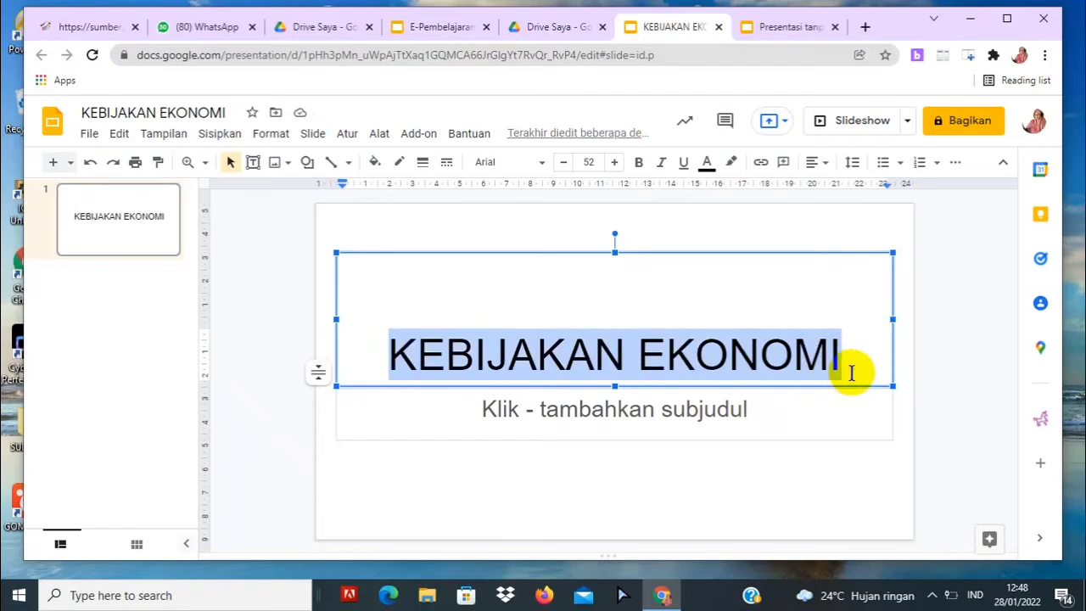
pyautogui.click(542, 162)
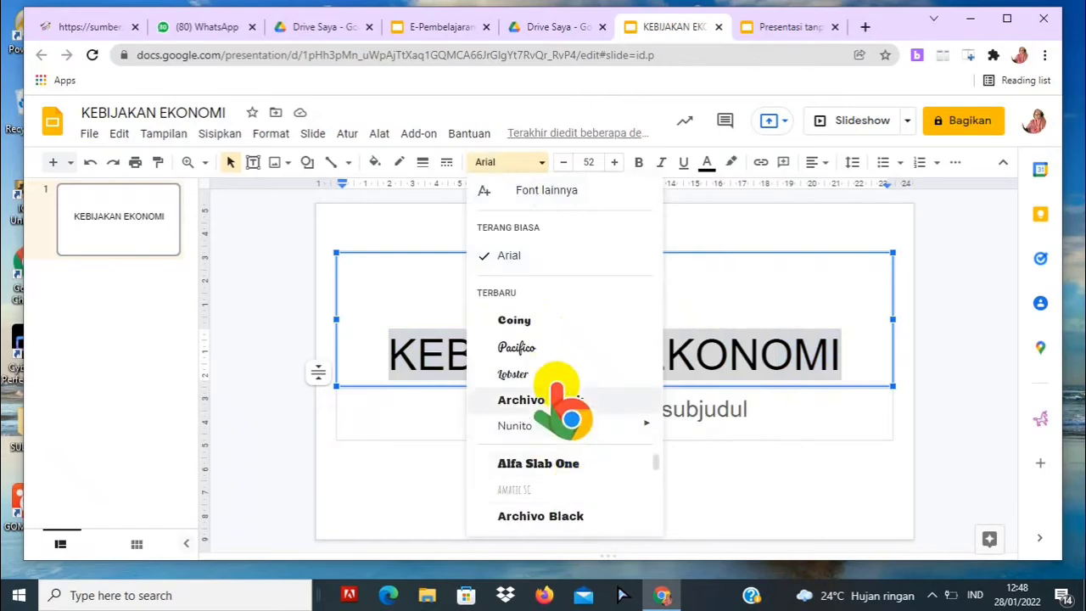
pyautogui.click(535, 320)
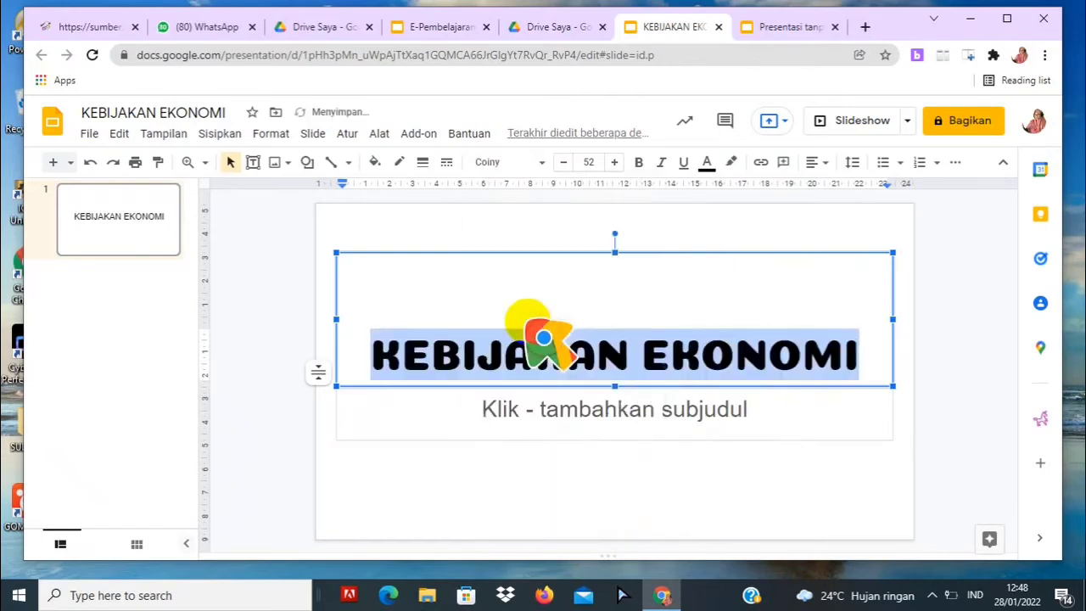
pyautogui.click(708, 163)
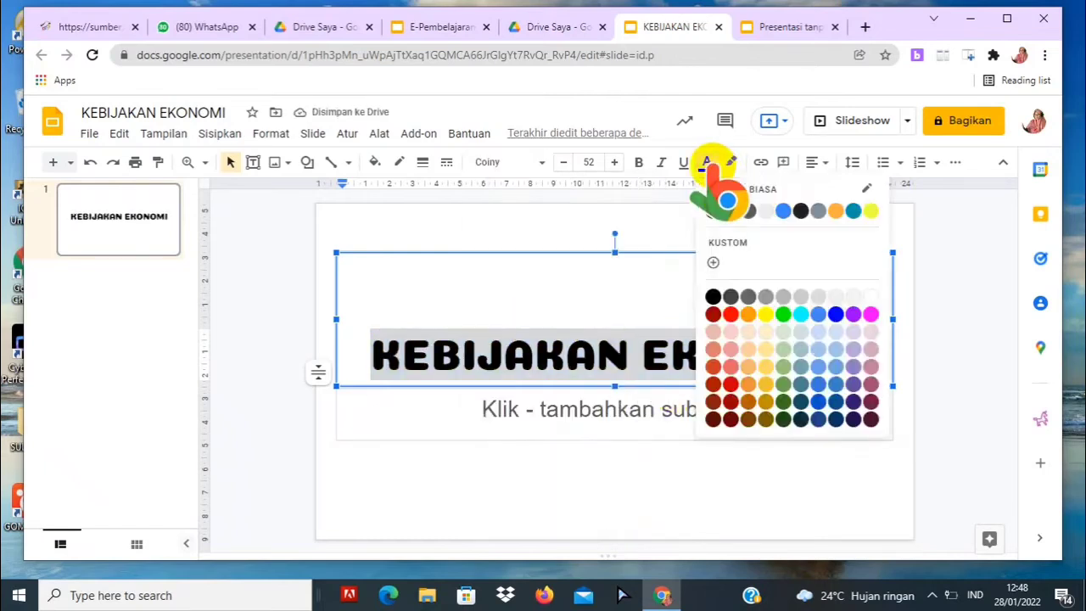
pyautogui.click(837, 315)
# Move the title up near the slide's upper edge and place the subtitle box below it, around the slide's middle
pyautogui.click(829, 407)
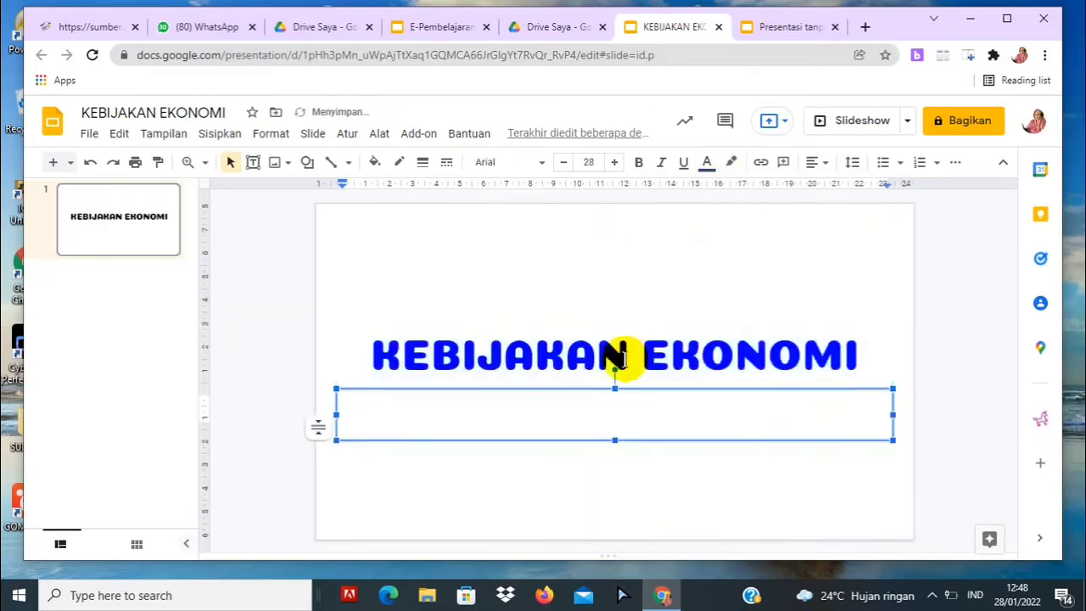
pyautogui.click(586, 350)
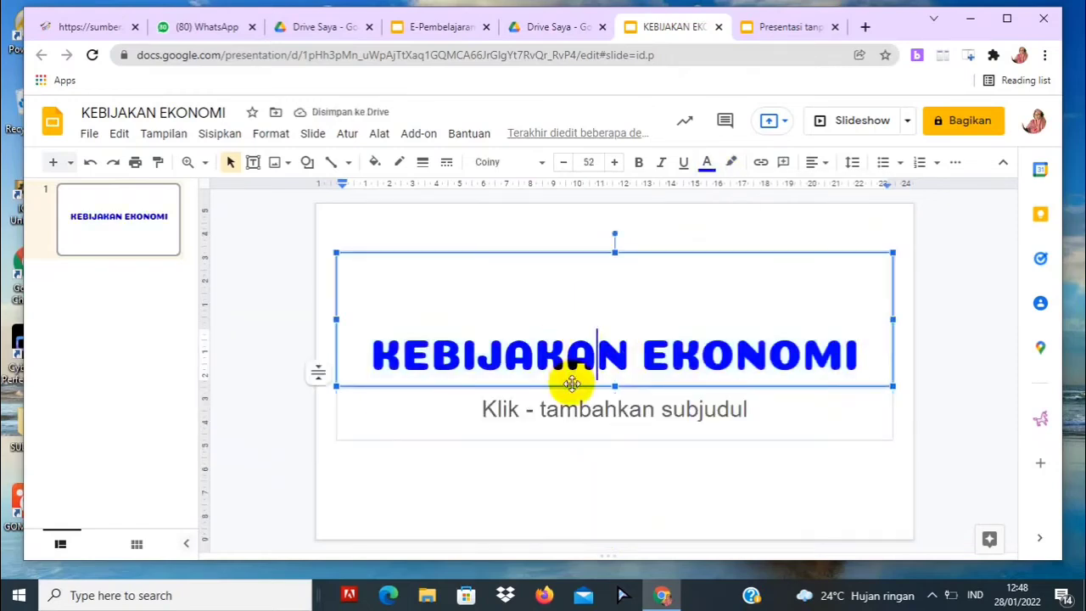
pyautogui.moveTo(572, 386); pyautogui.dragTo(569, 258)
pyautogui.keyDown('shift'); pyautogui.click(575, 357); pyautogui.keyUp('shift')
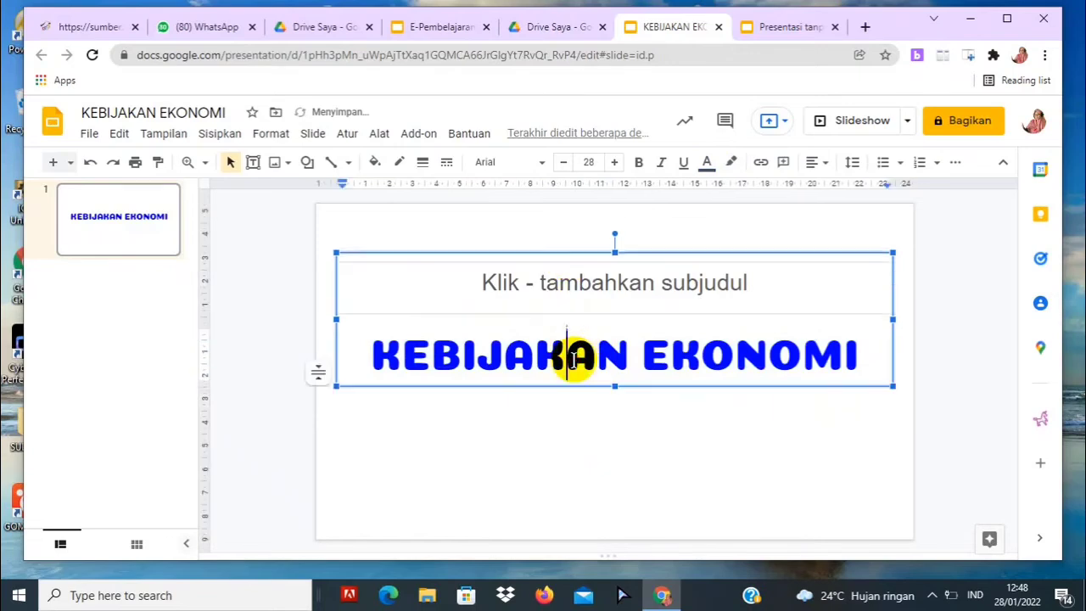
pyautogui.moveTo(570, 387); pyautogui.dragTo(574, 295)
pyautogui.click(564, 284)
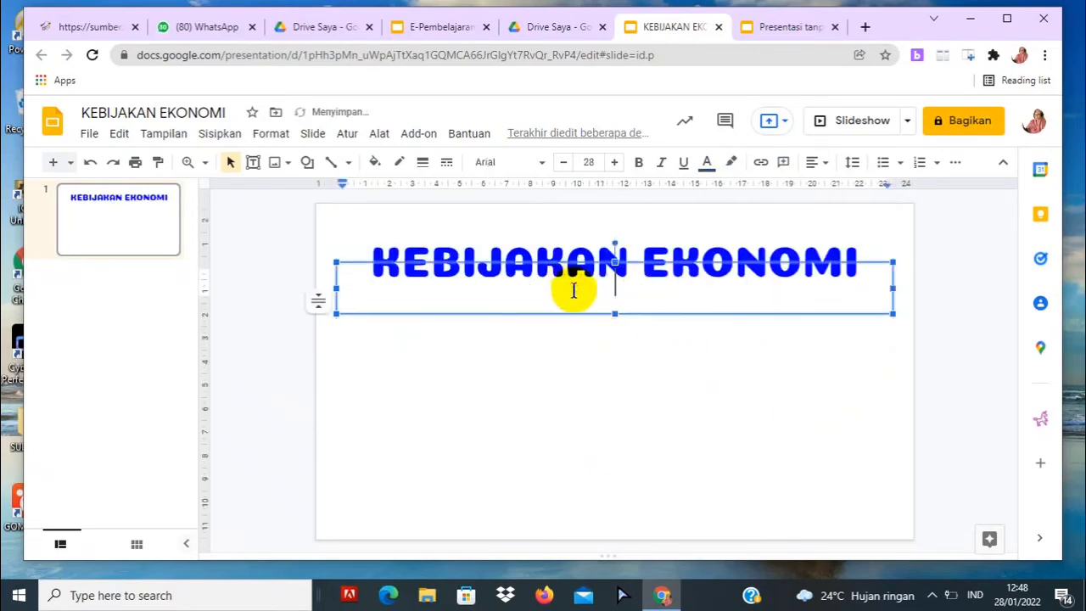
pyautogui.click(463, 252)
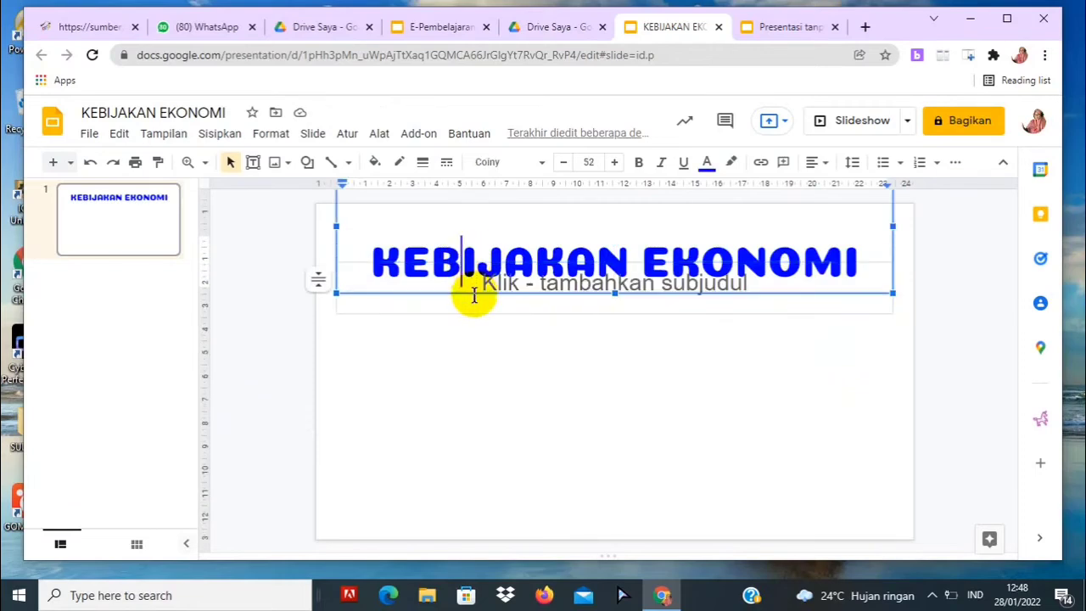
pyautogui.click(813, 333)
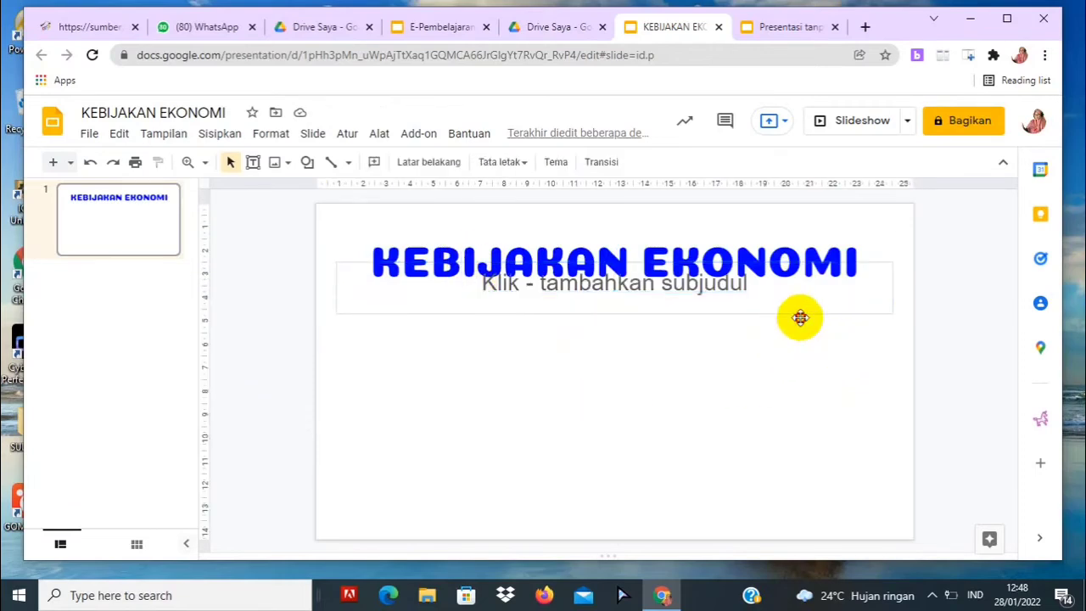
pyautogui.click(800, 314)
pyautogui.moveTo(800, 315); pyautogui.dragTo(799, 390)
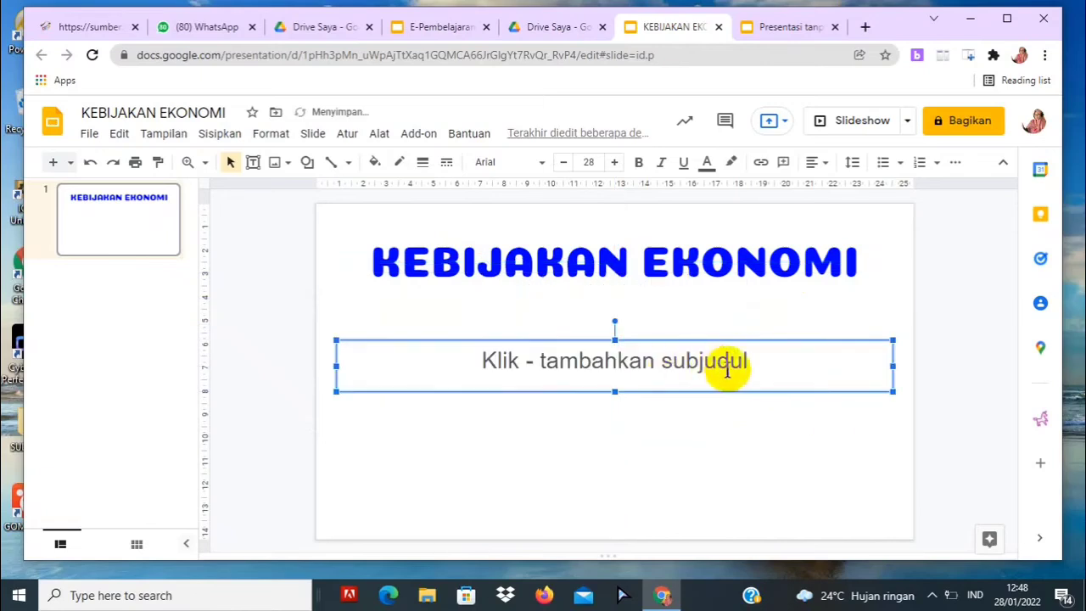
# Fill in the subtitle with "BY :" followed by the author's full name
pyautogui.click(756, 357)
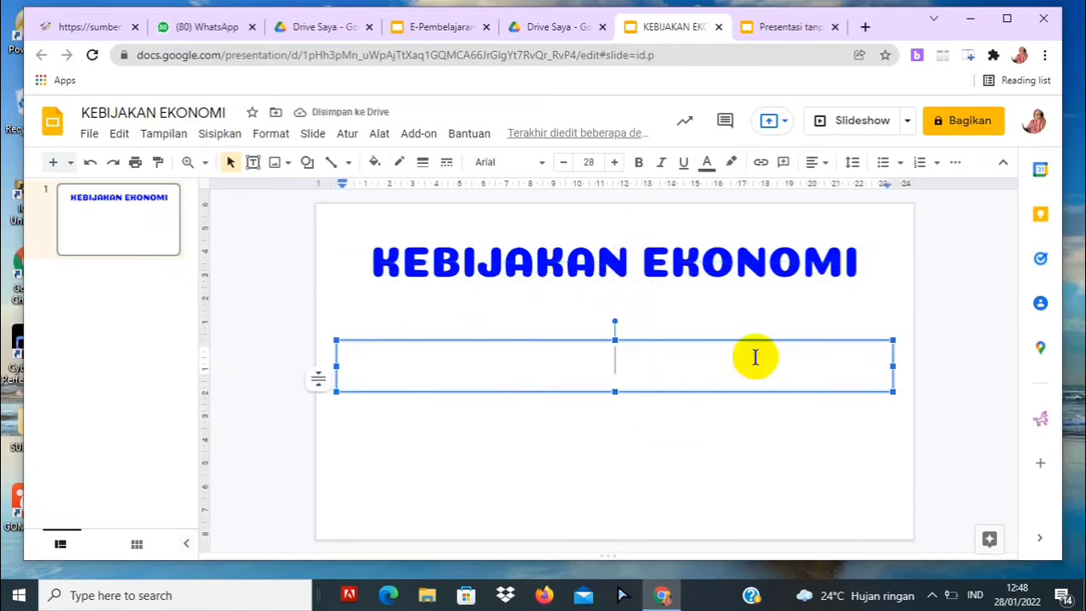
pyautogui.write('BY ')
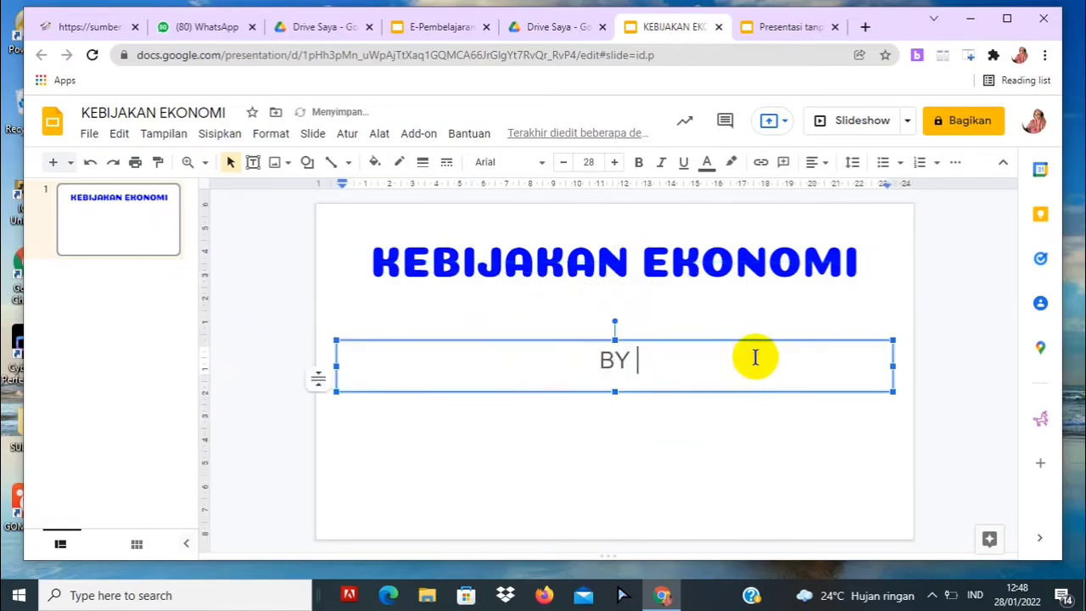
pyautogui.write(': PAT')
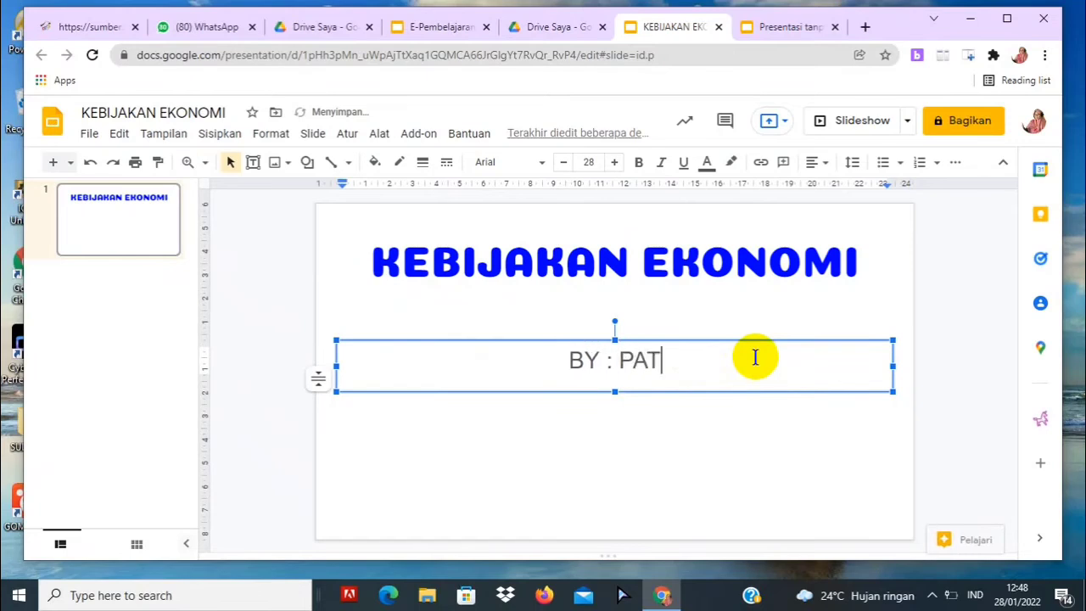
pyautogui.write('MA SAR')
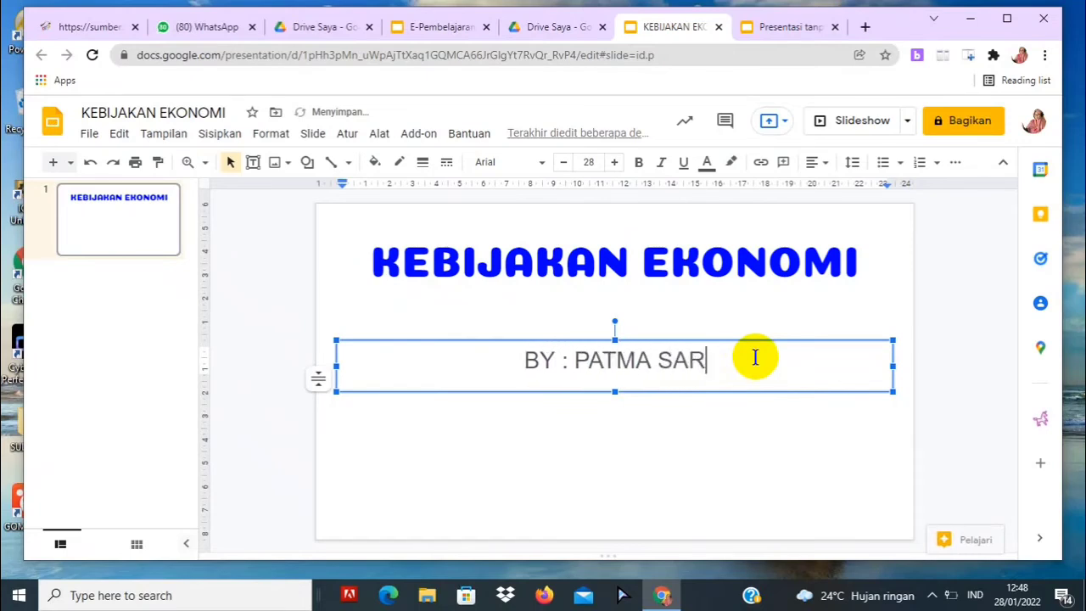
pyautogui.write('IATI')
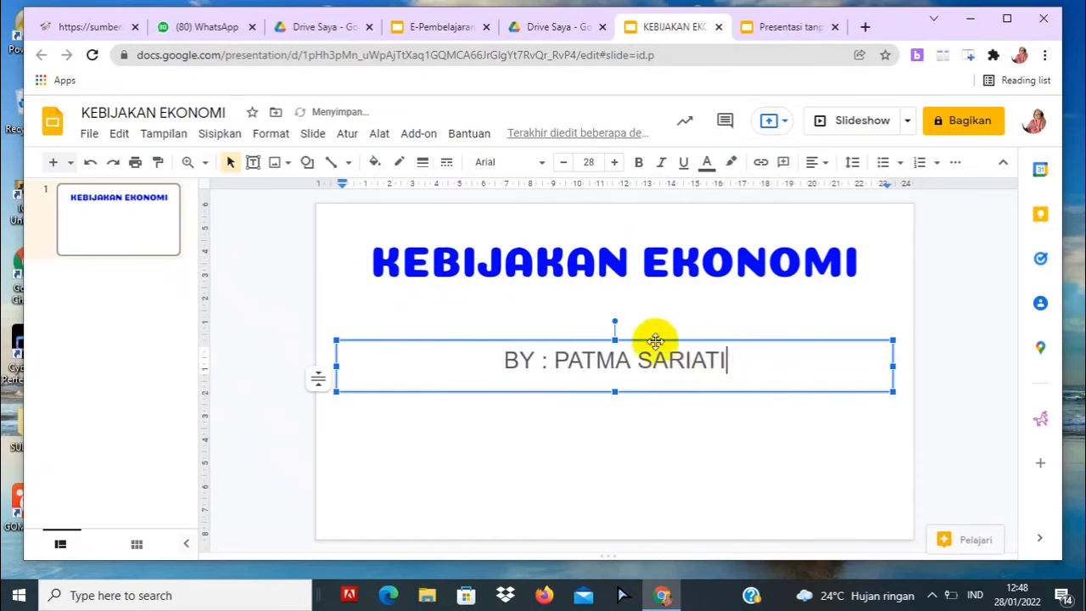
# Change the font of the entire subtitle text to Coiny
pyautogui.moveTo(507, 354); pyautogui.dragTo(766, 393)
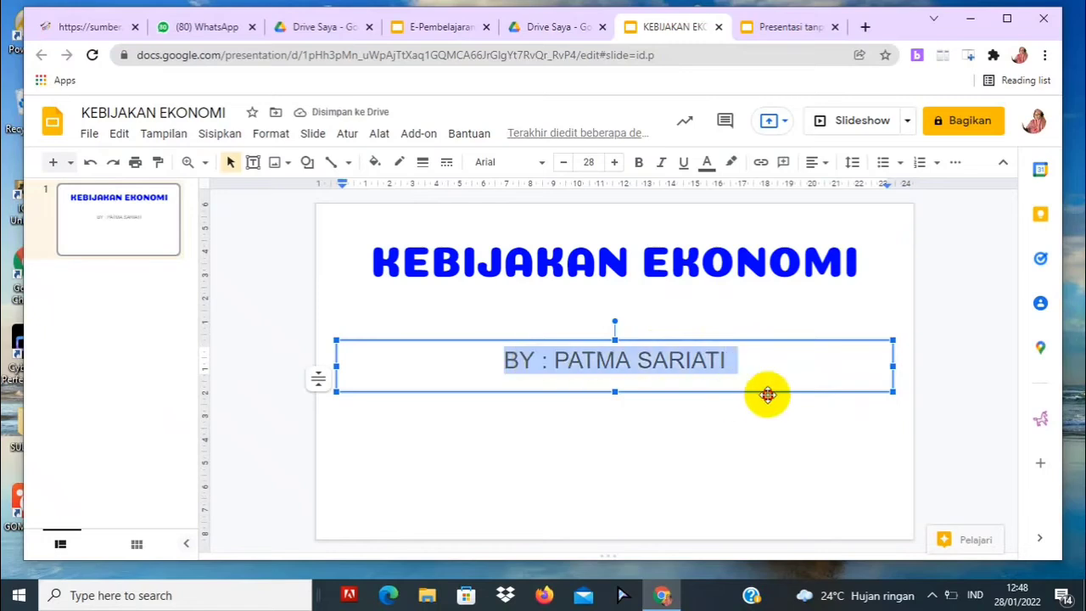
pyautogui.click(535, 162)
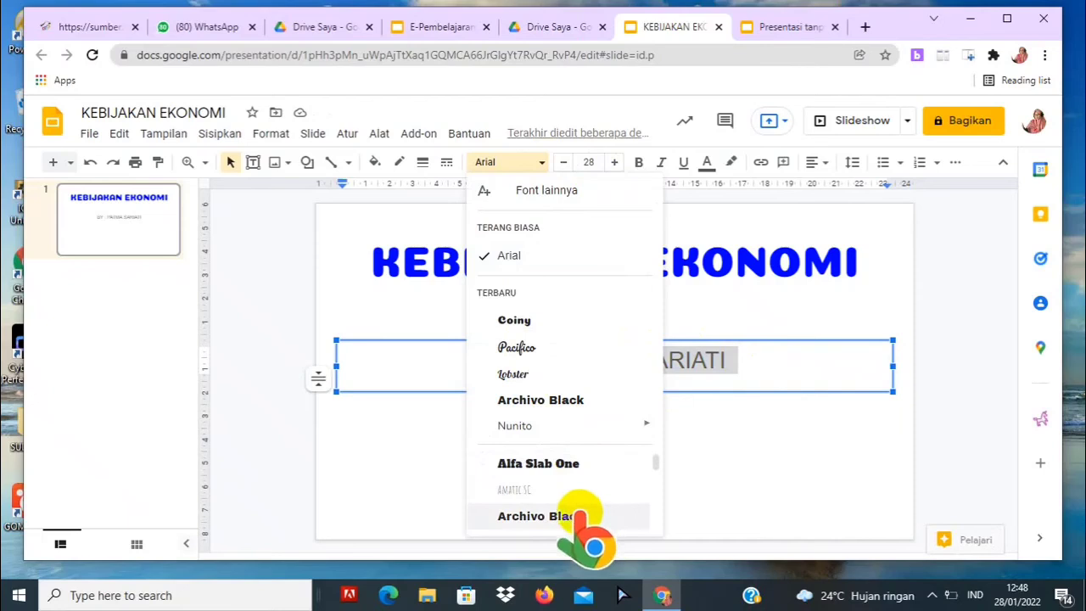
pyautogui.click(526, 319)
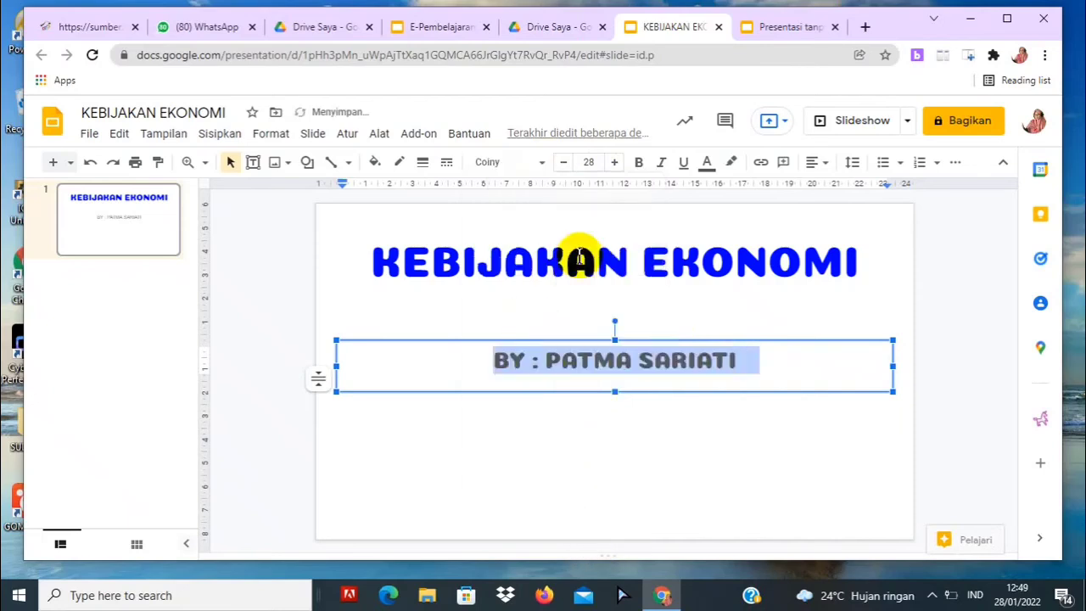
# Change the selected subtitle text color to blue and deselect the subtitle
pyautogui.click(707, 163)
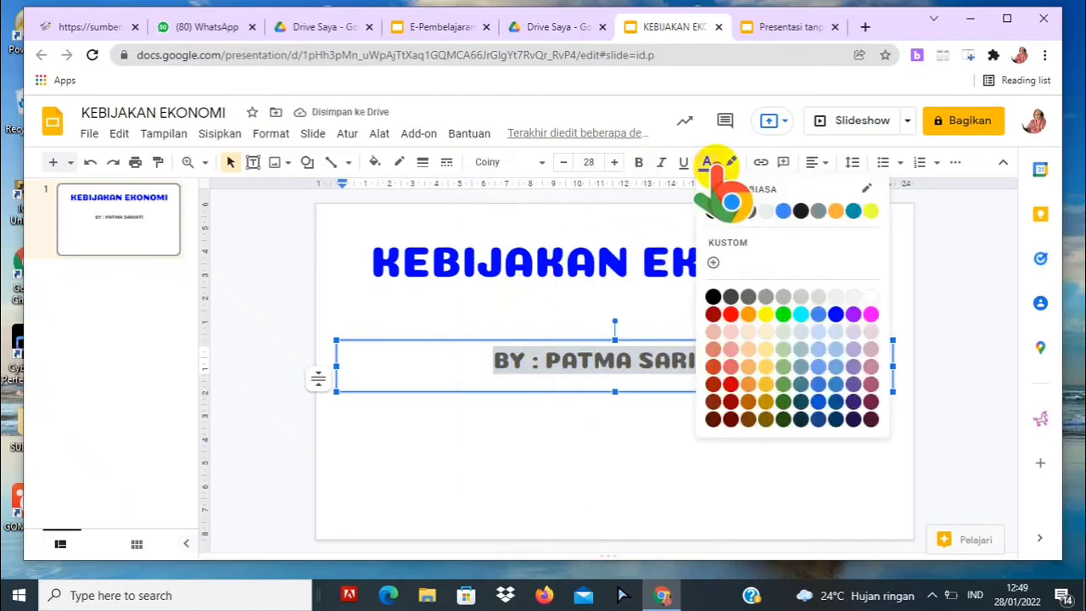
pyautogui.click(836, 315)
pyautogui.click(789, 431)
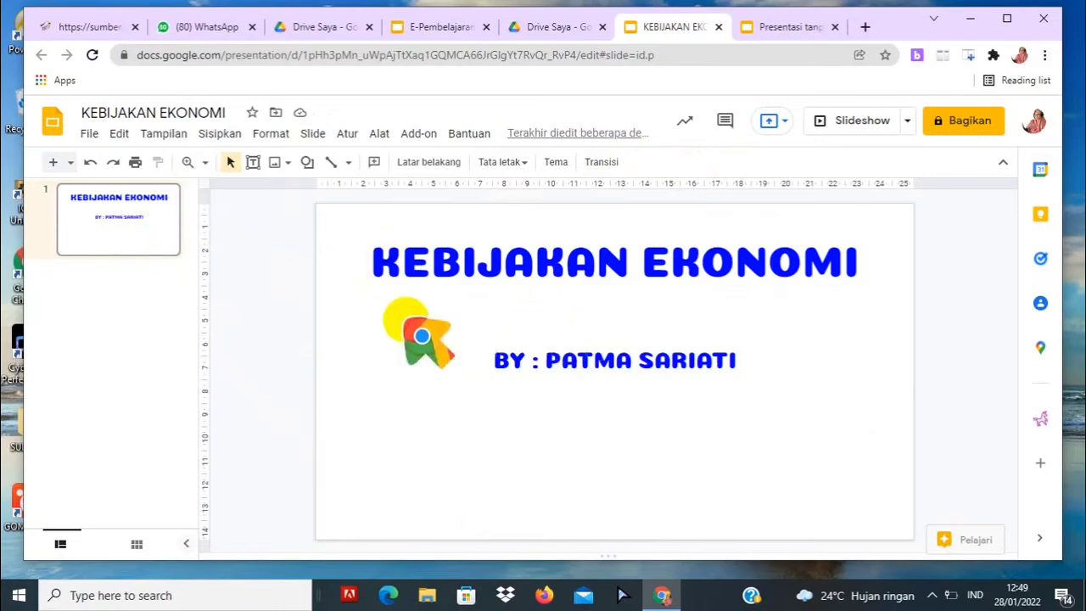
# Center the subtitle box horizontally on the page and deselect it
pyautogui.rightClick(368, 358)
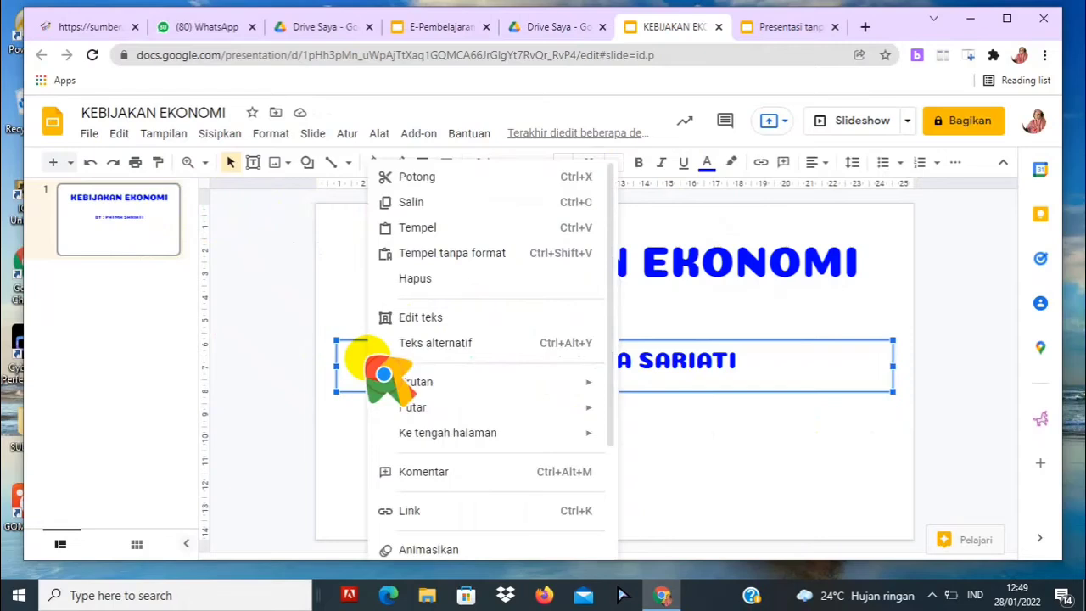
pyautogui.moveTo(448, 433)
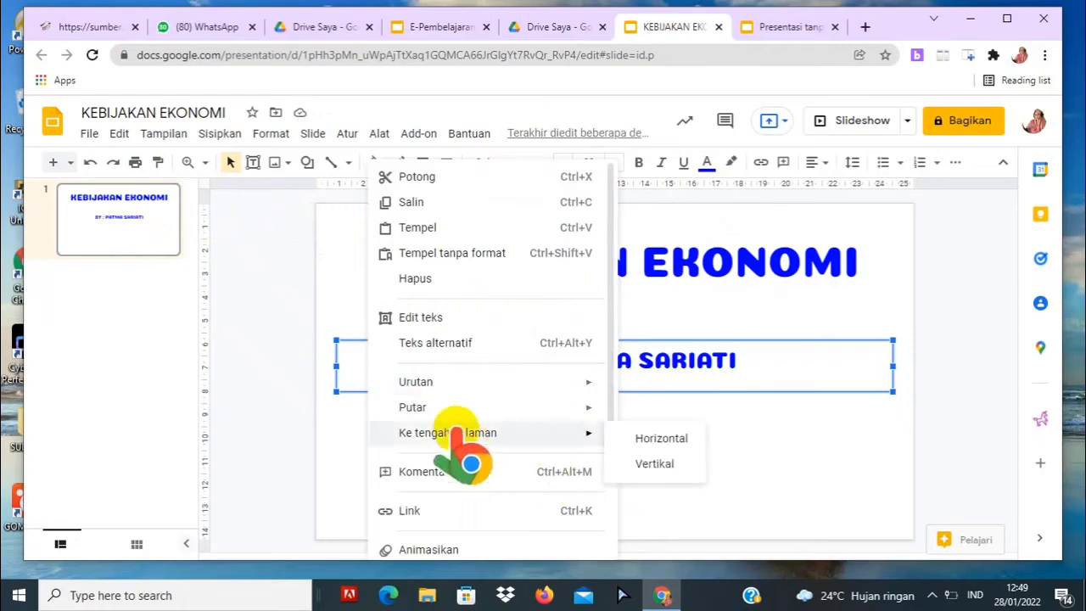
pyautogui.click(691, 438)
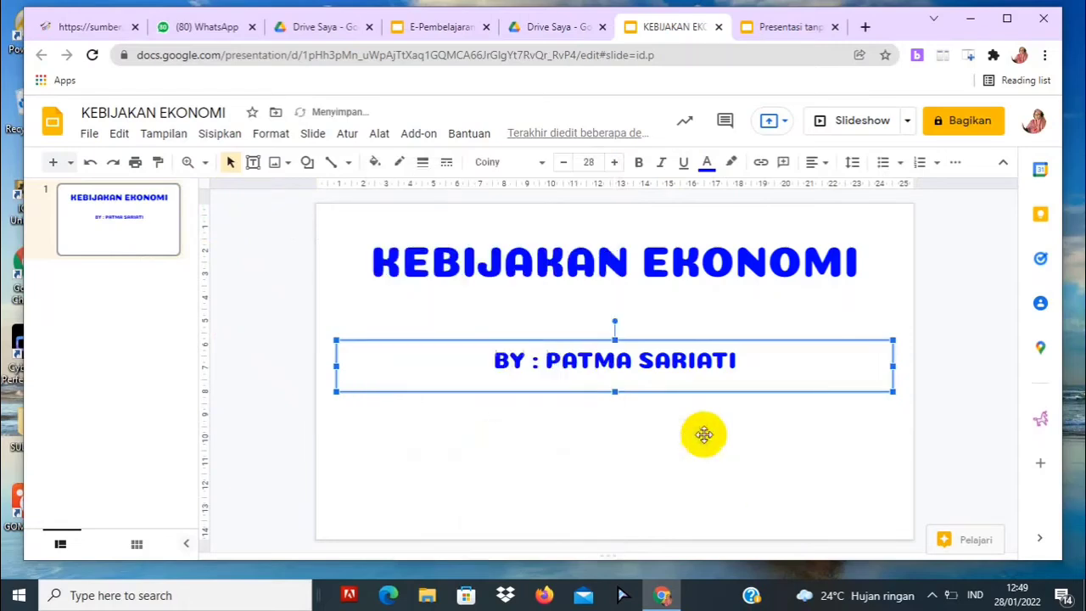
pyautogui.click(363, 456)
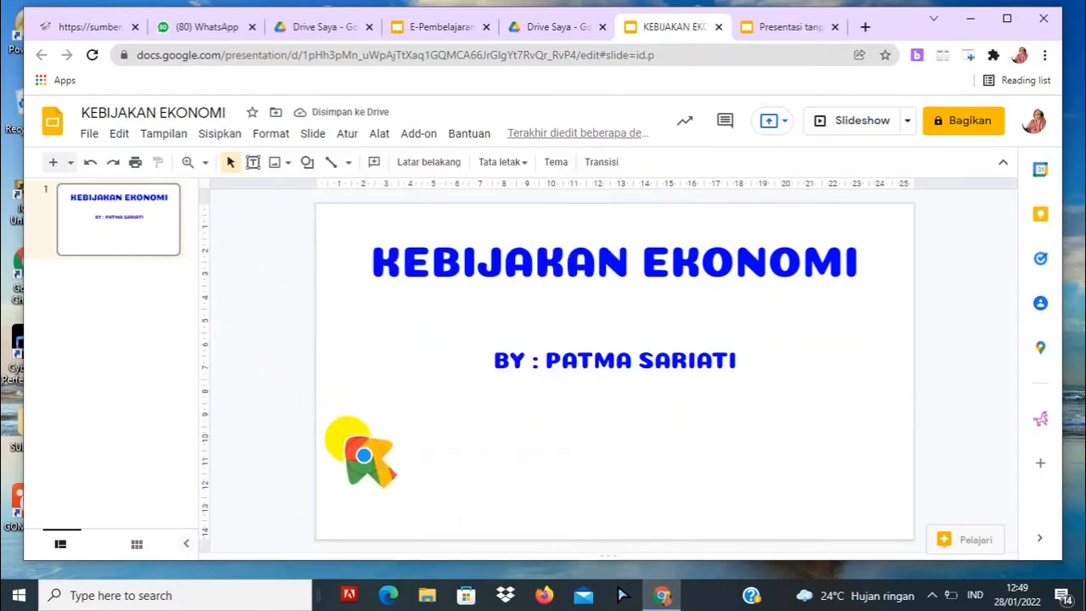
# Choose to use a picture as the slide background and search Google Images for GEDUNG
pyautogui.rightClick(363, 456)
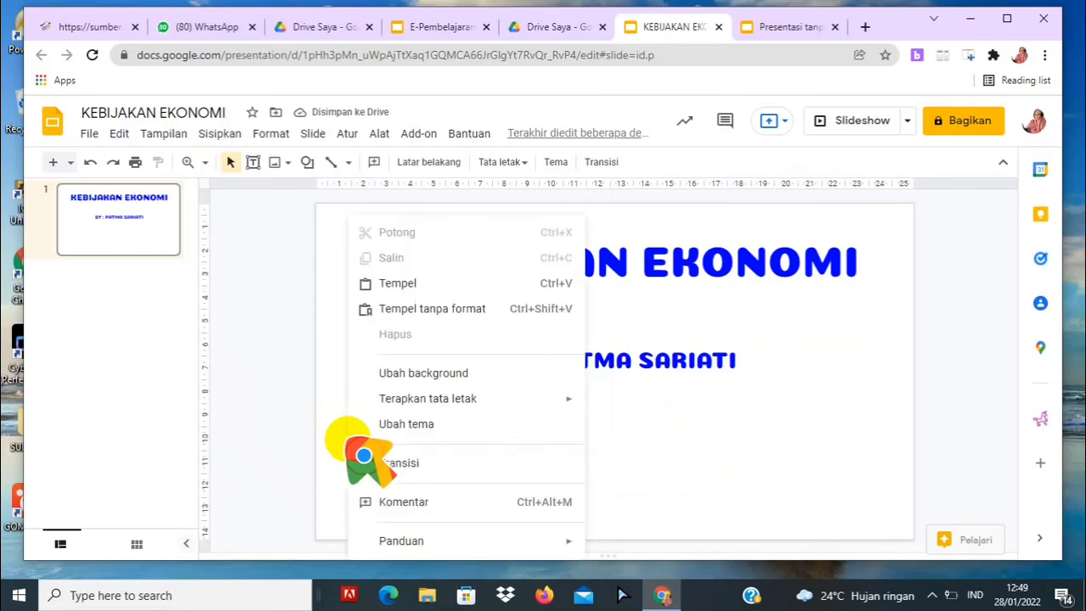
pyautogui.click(456, 373)
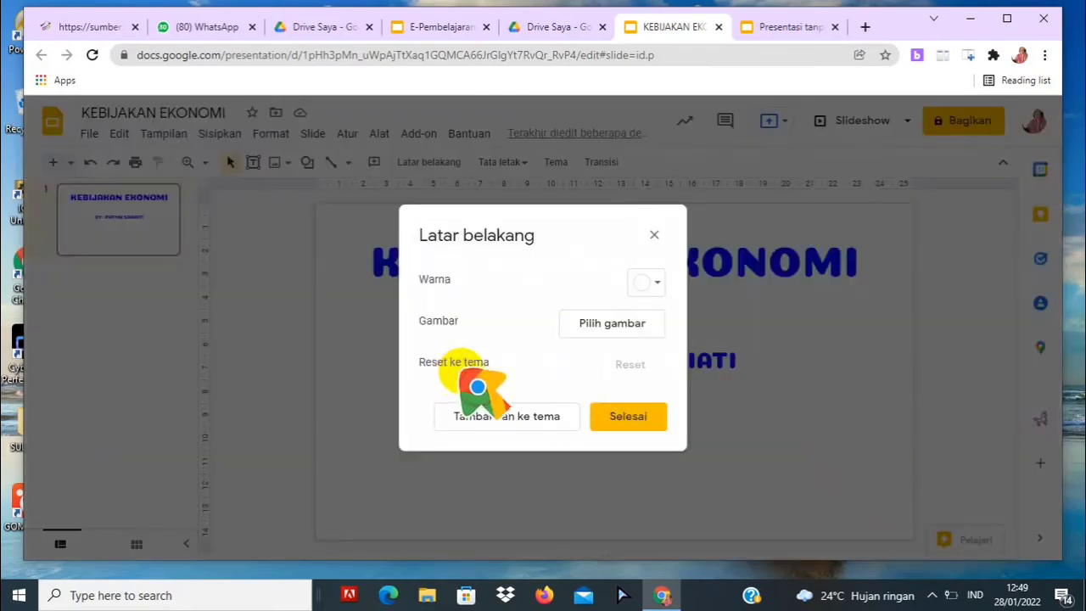
pyautogui.click(612, 323)
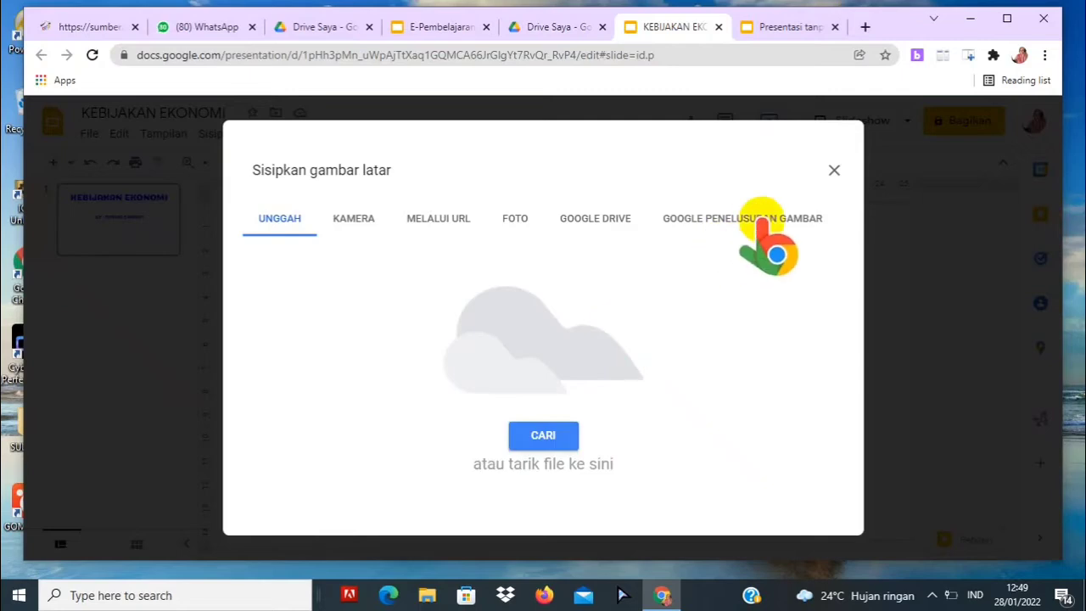
pyautogui.click(762, 222)
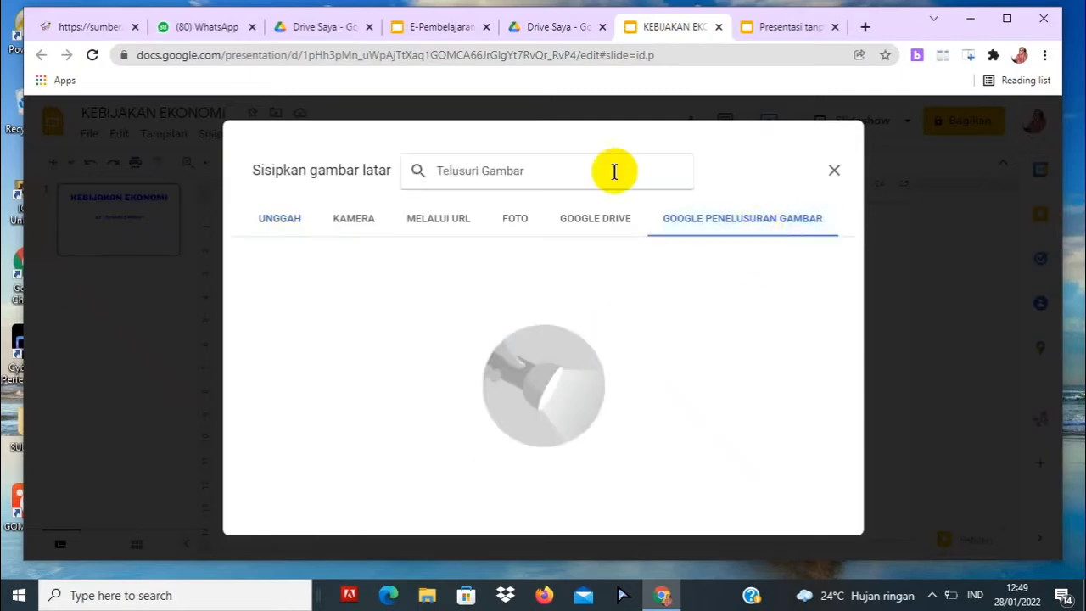
pyautogui.click(470, 179)
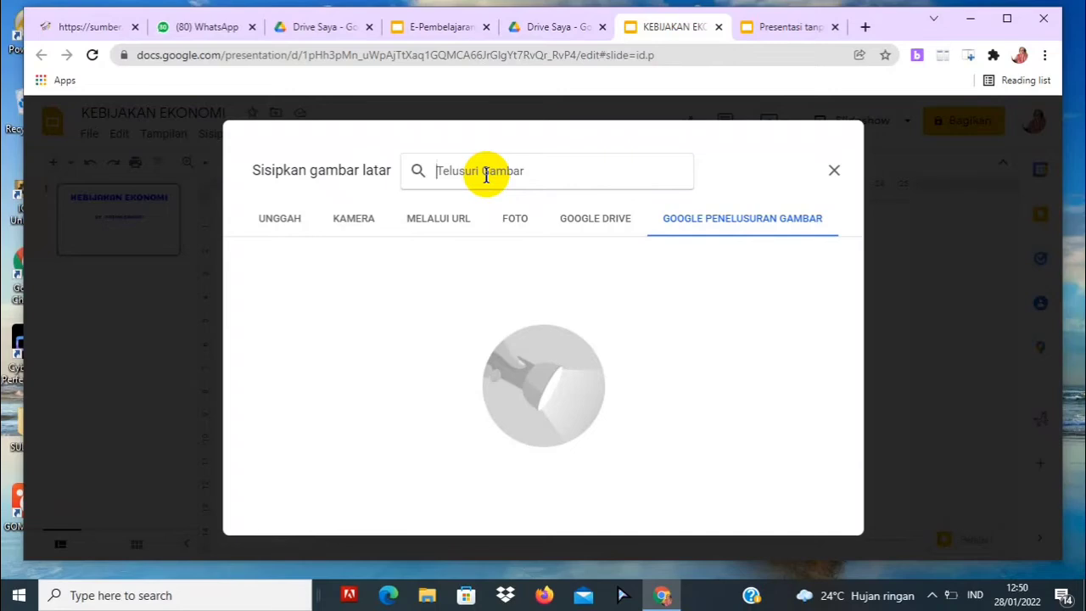
pyautogui.write('EDUNG')
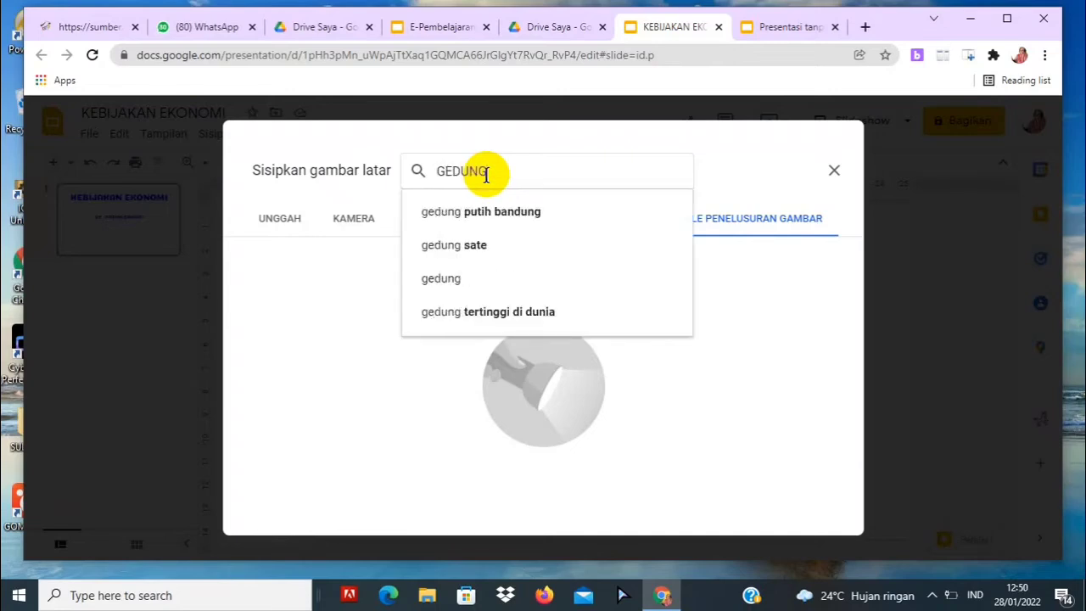
pyautogui.press('Return')
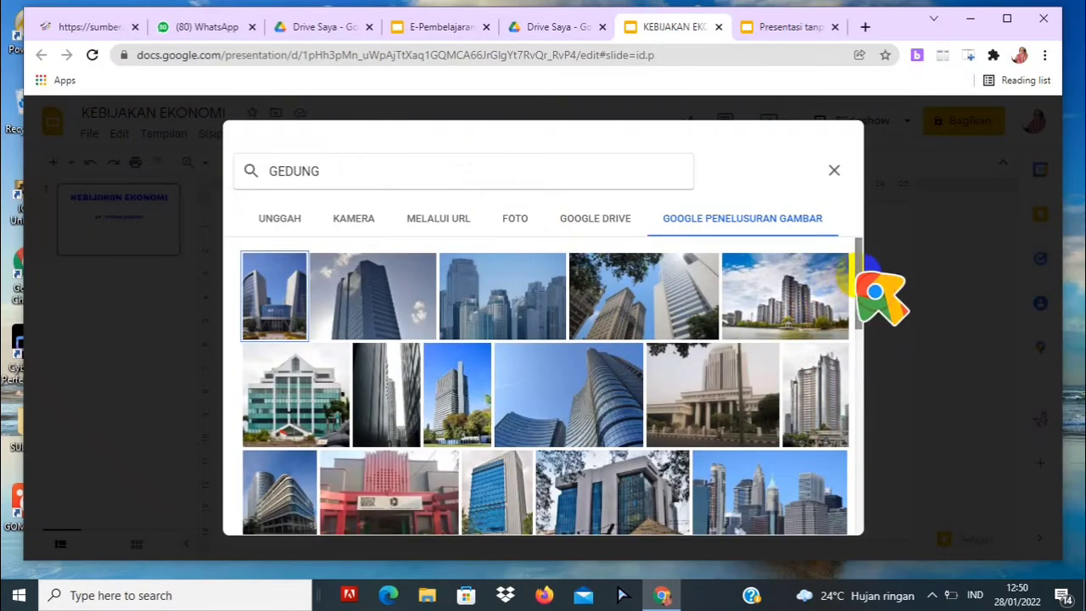
# Set the photo of the grey building with blue windows, framed by tree branches, as the slide's background image
pyautogui.moveTo(860, 277); pyautogui.dragTo(862, 304)
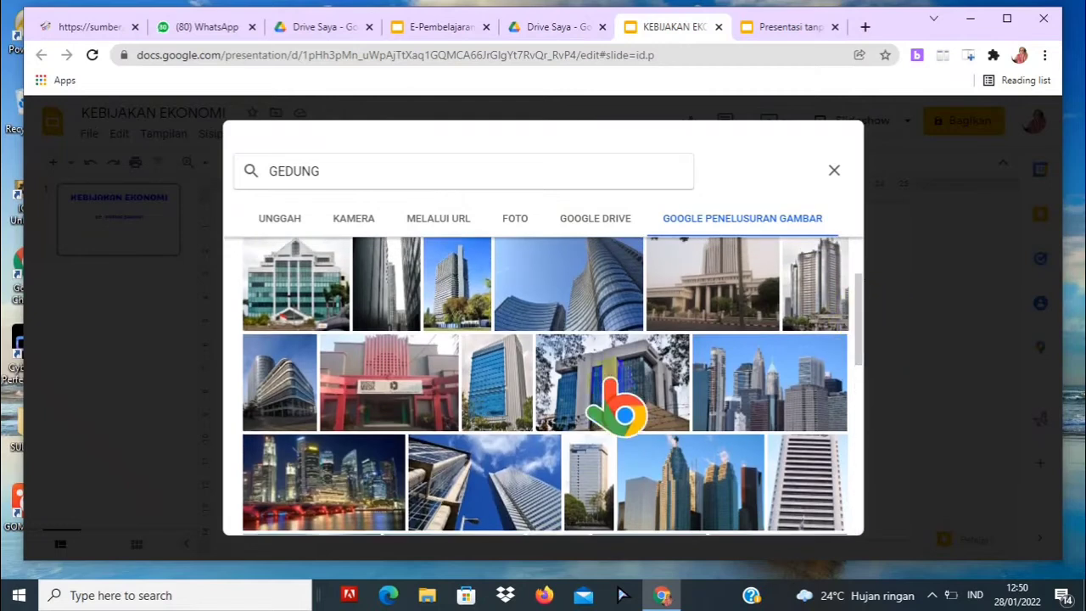
pyautogui.click(615, 397)
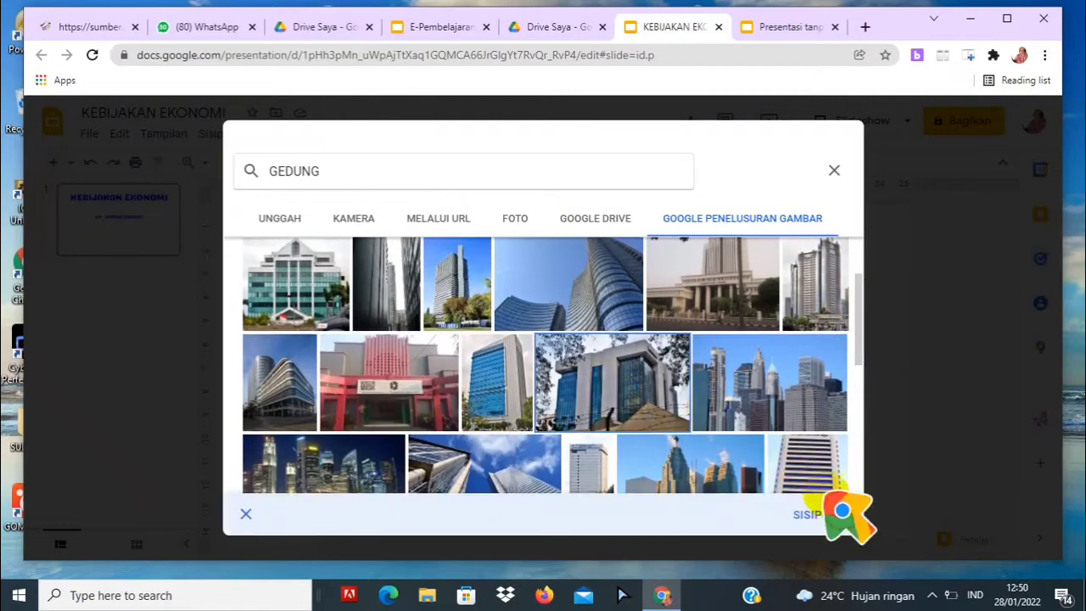
pyautogui.click(833, 514)
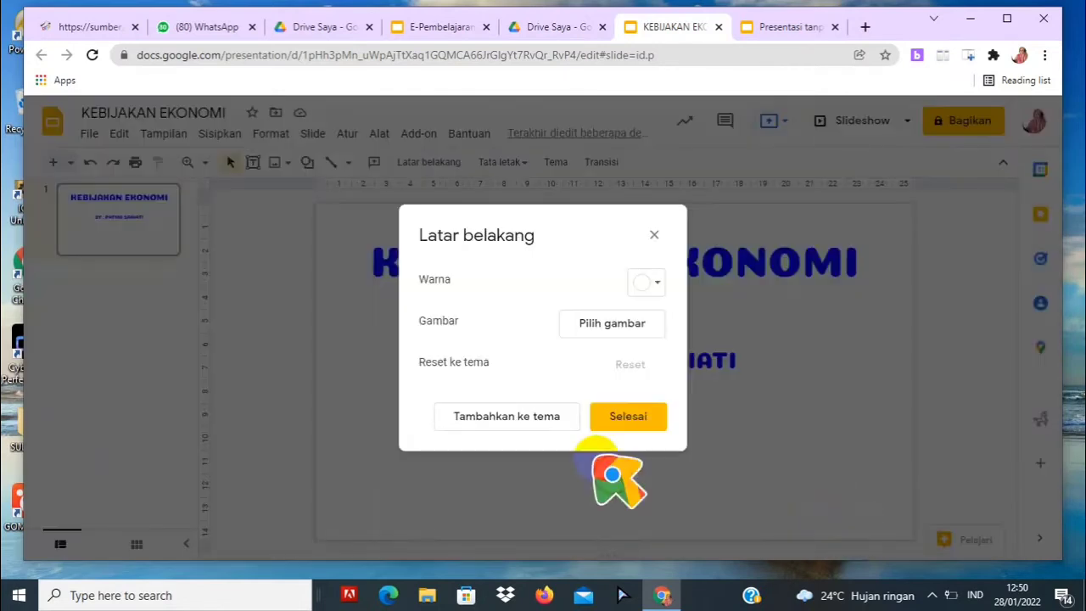
pyautogui.click(606, 422)
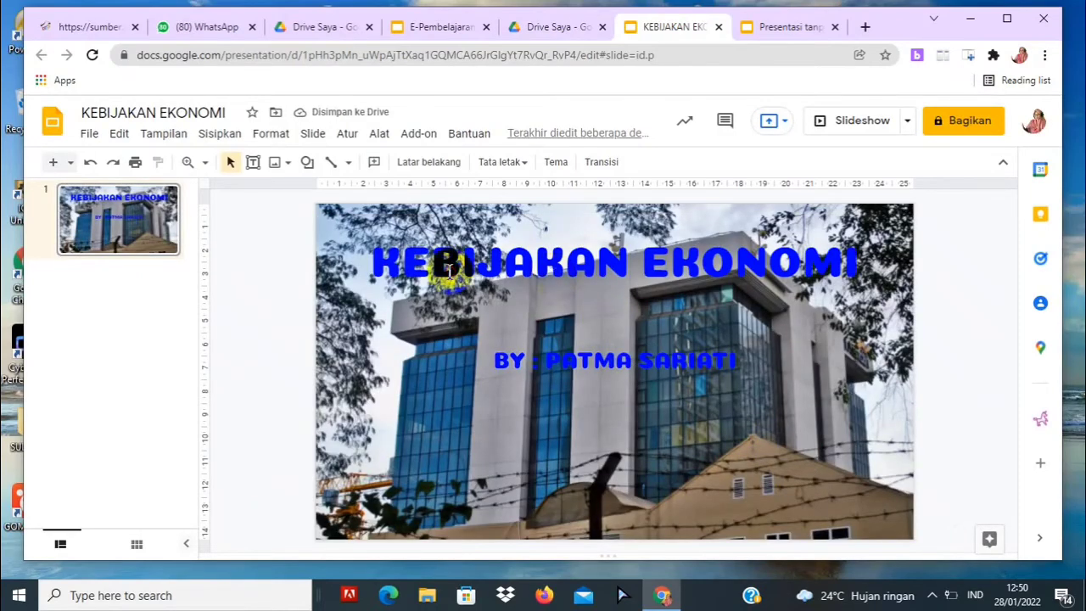
# Recolor the whole title KEBIJAKAN EKONOMI, trying cyan first and settling on white
pyautogui.click(373, 268)
pyautogui.moveTo(374, 266); pyautogui.dragTo(848, 277)
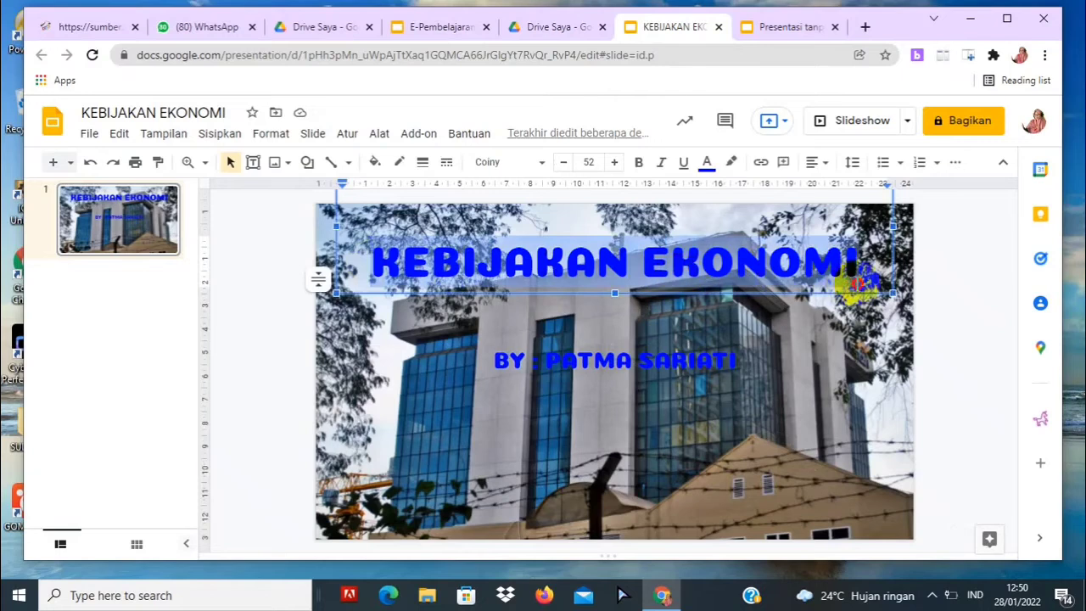
pyautogui.click(706, 163)
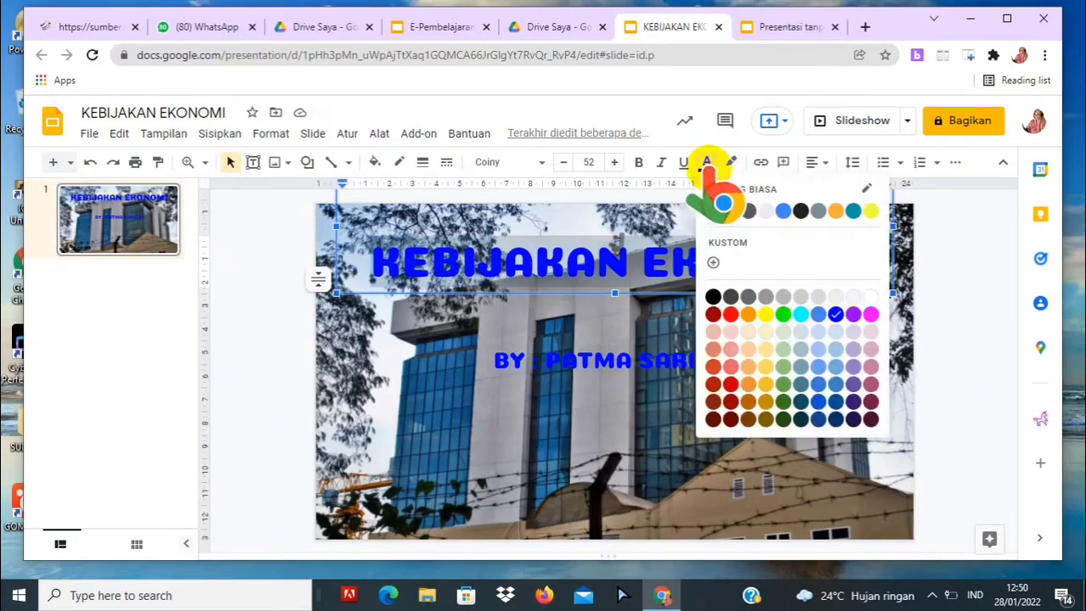
pyautogui.click(801, 314)
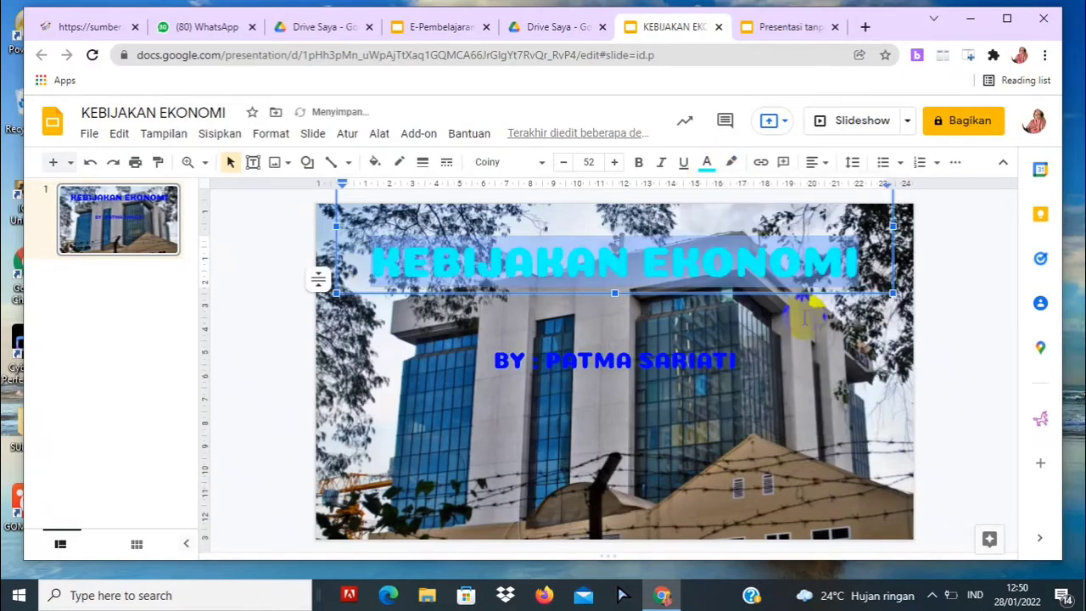
pyautogui.click(707, 162)
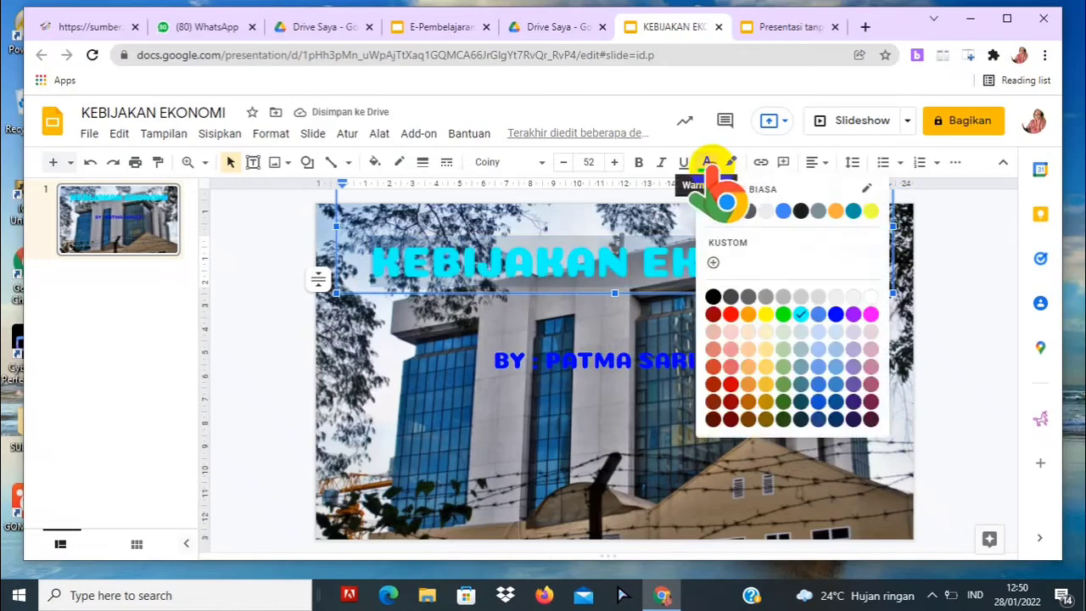
pyautogui.click(871, 296)
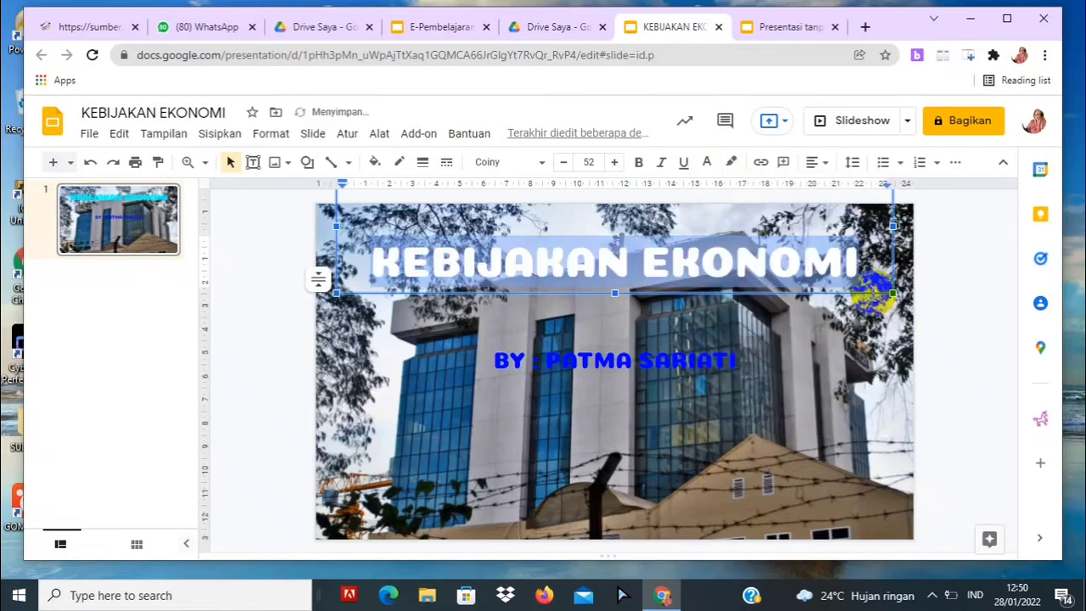
# Change the color of the entire subtitle text to white
pyautogui.click(511, 363)
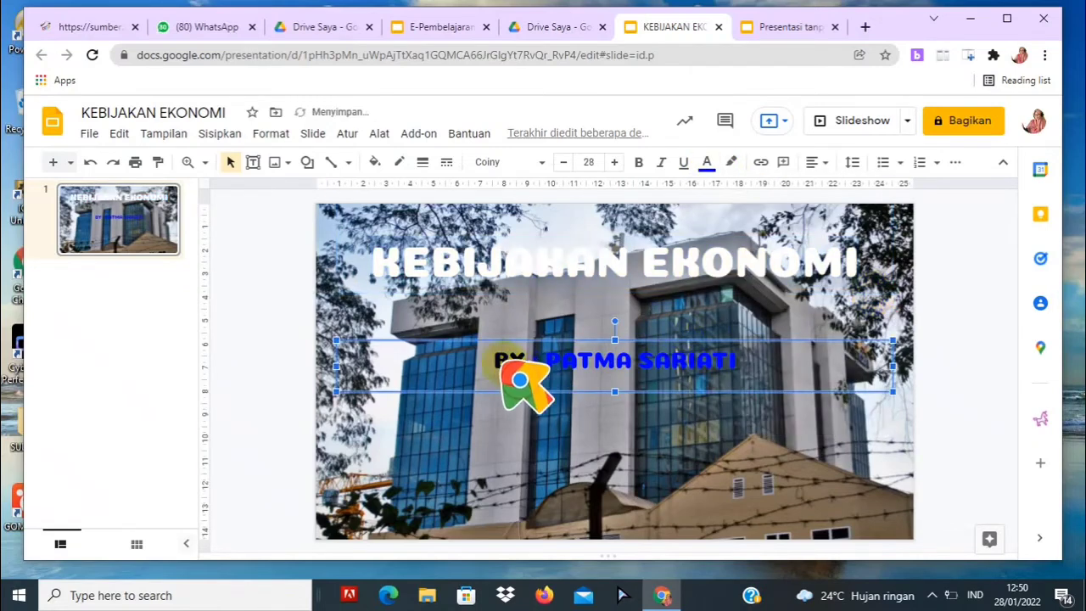
pyautogui.click(502, 363)
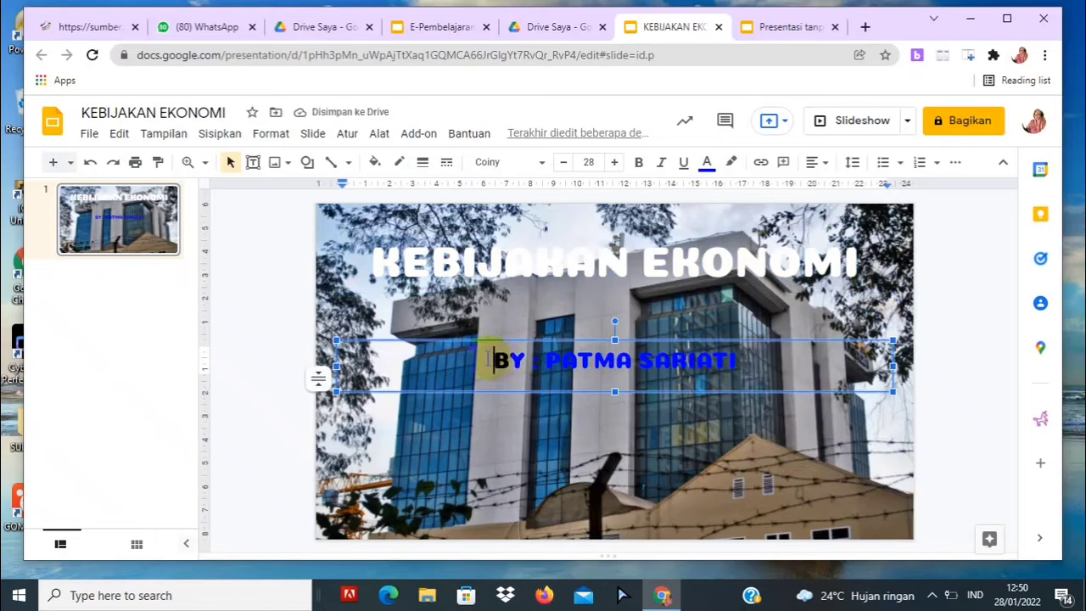
pyautogui.moveTo(491, 360); pyautogui.dragTo(764, 364)
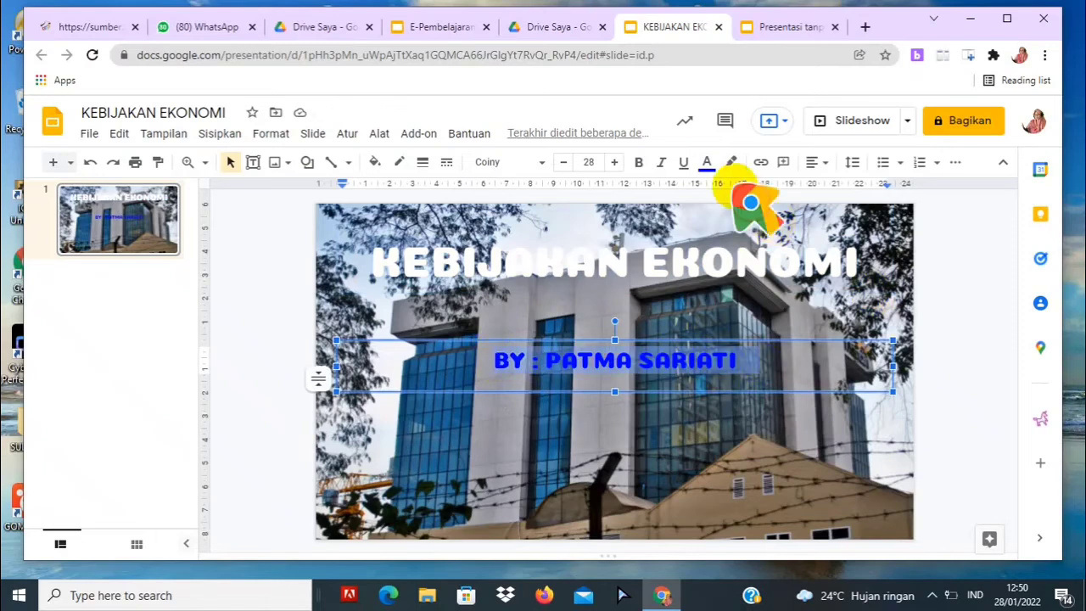
pyautogui.click(707, 162)
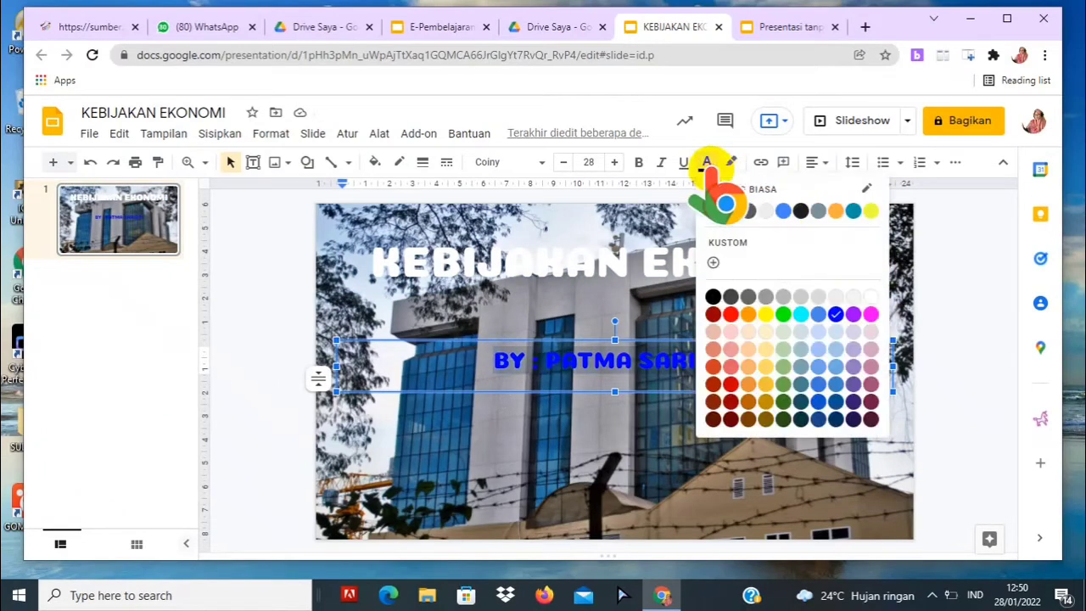
pyautogui.click(872, 296)
pyautogui.click(816, 382)
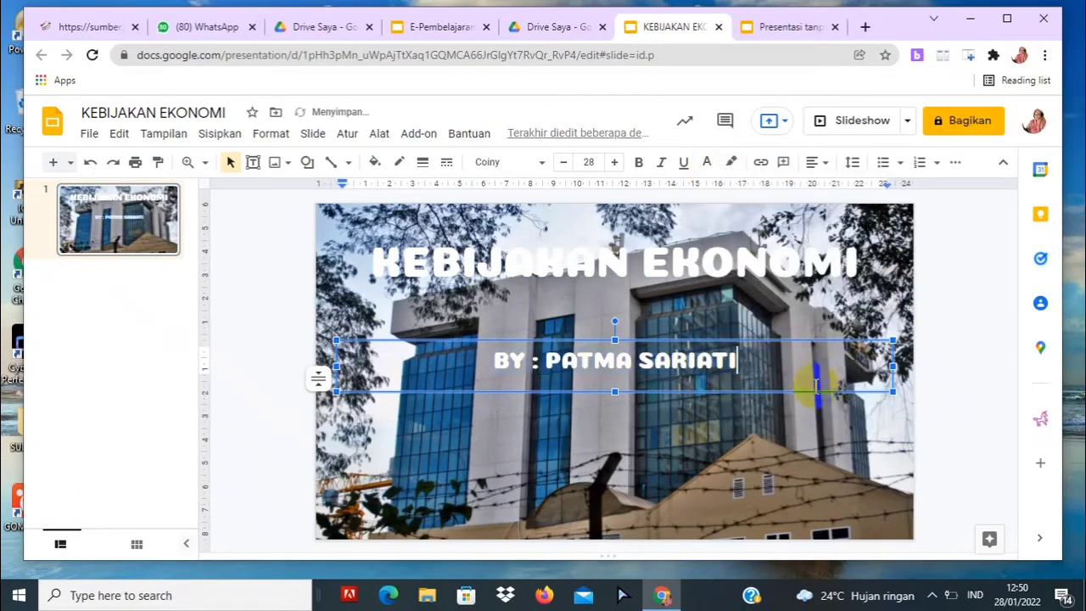
# Move the title down to just above the subtitle and shift the subtitle box slightly lower
pyautogui.click(657, 265)
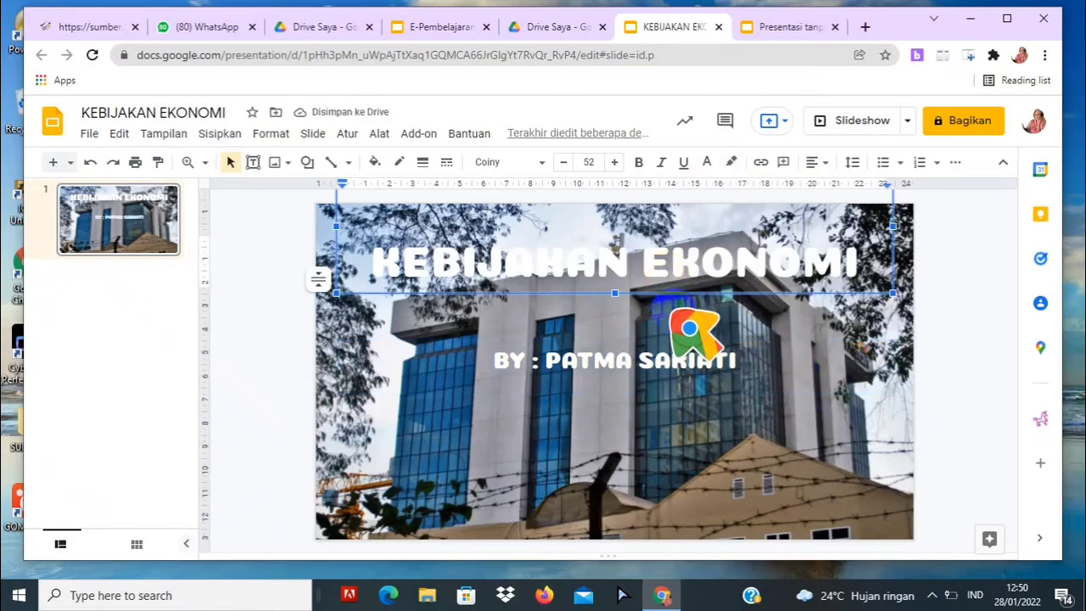
pyautogui.moveTo(674, 291); pyautogui.dragTo(707, 363)
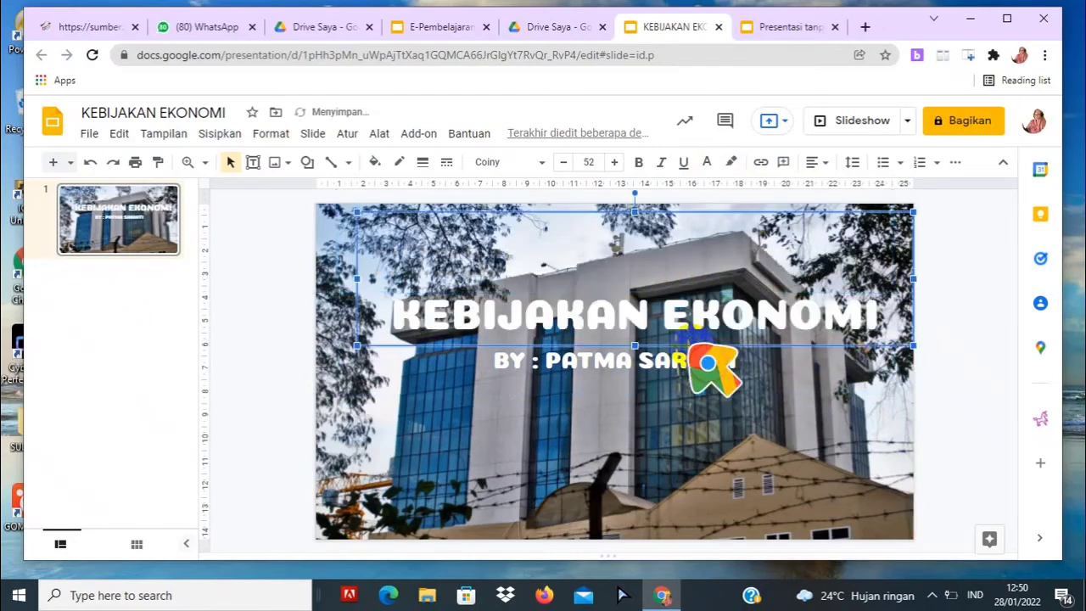
pyautogui.click(703, 378)
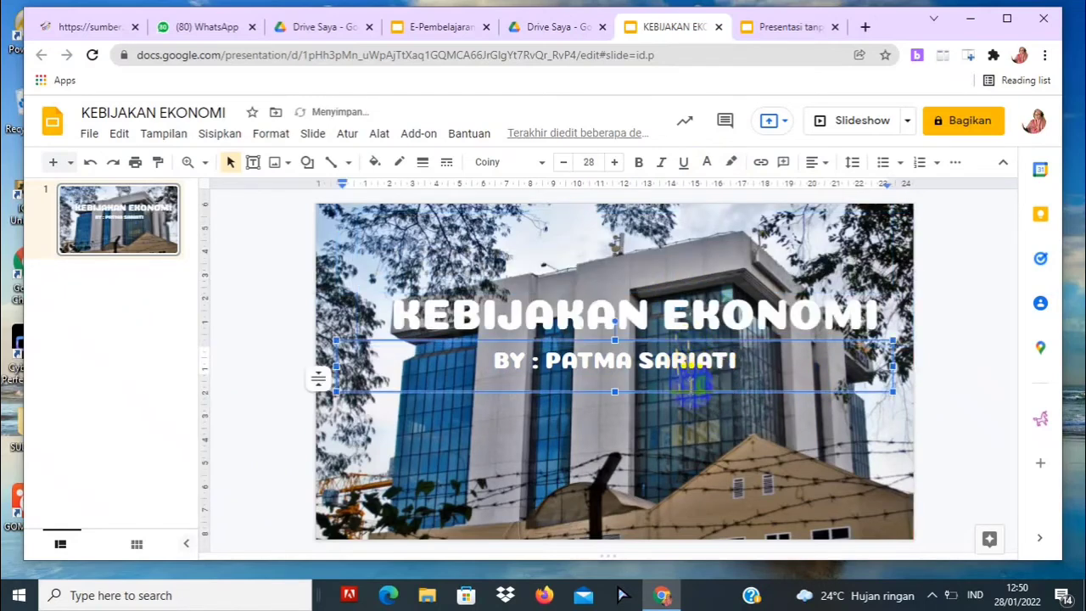
pyautogui.moveTo(691, 391); pyautogui.dragTo(695, 405)
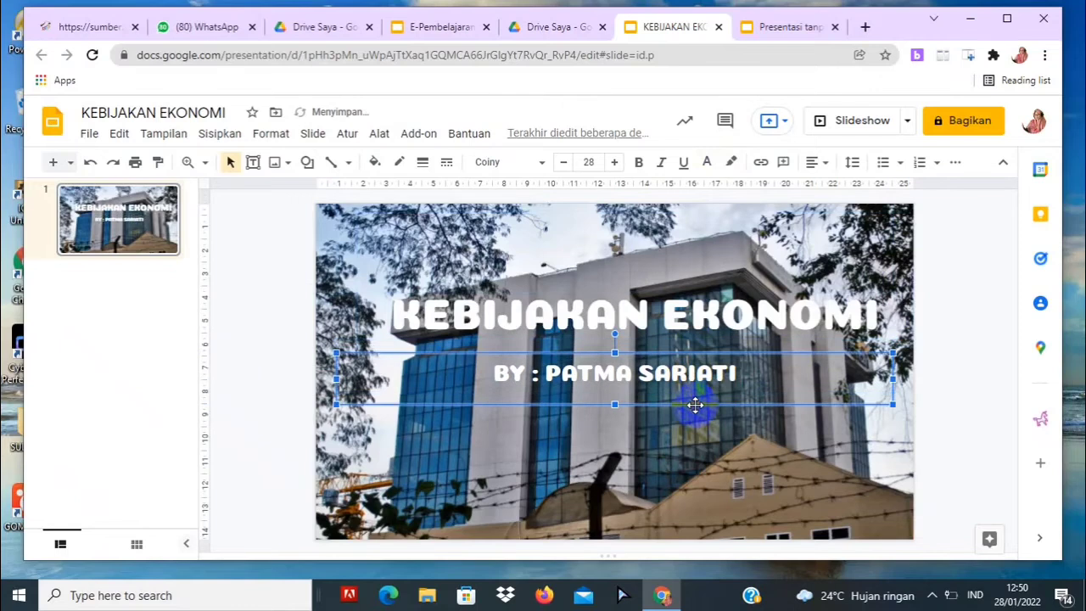
pyautogui.click(743, 454)
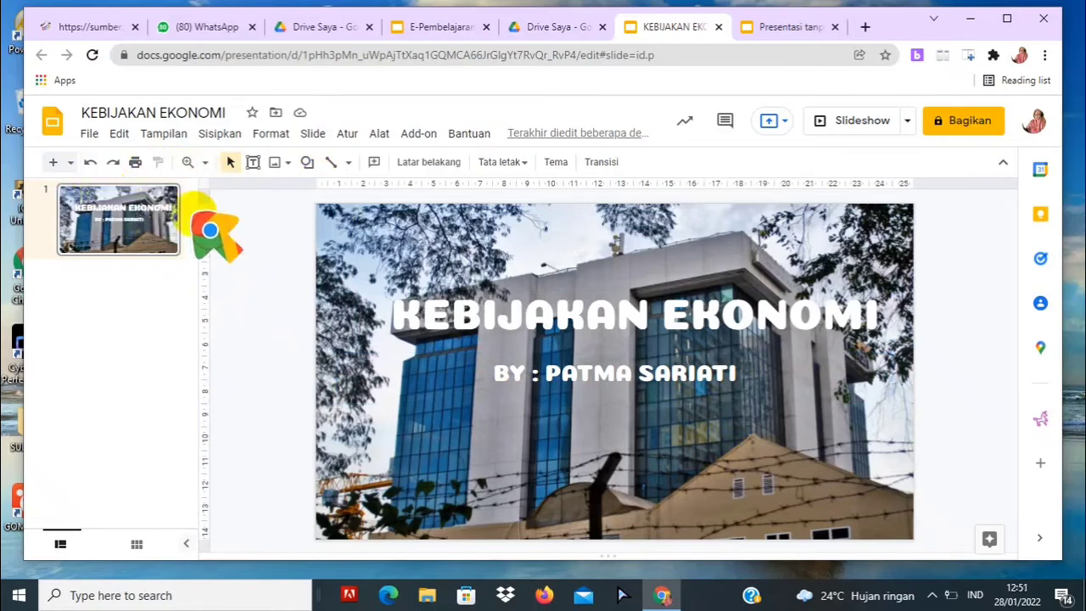
pyautogui.click(219, 135)
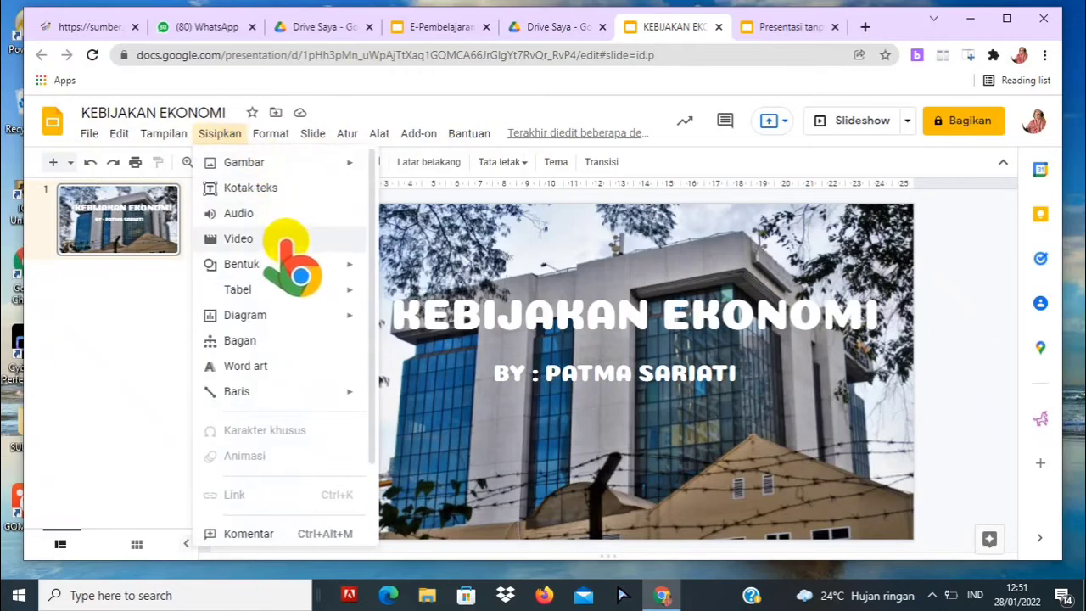
pyautogui.moveTo(291, 262)
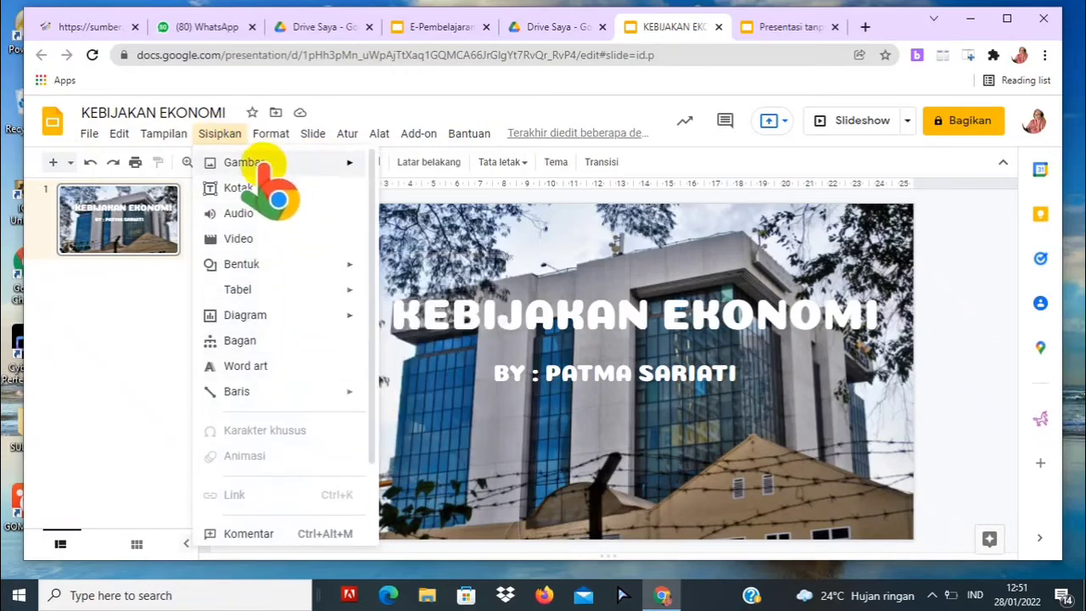
pyautogui.moveTo(255, 161)
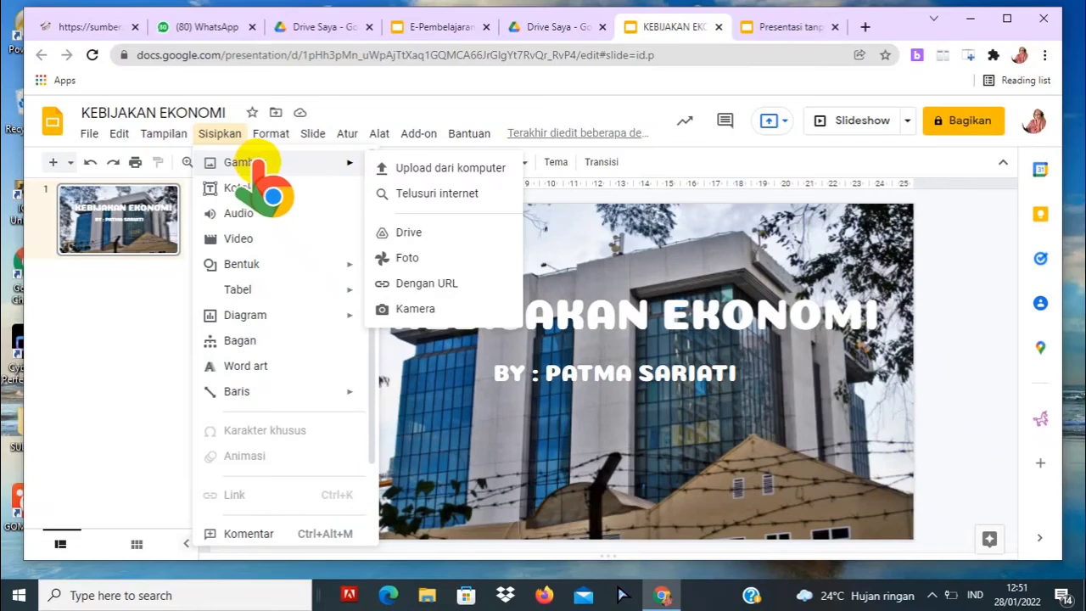
pyautogui.click(416, 193)
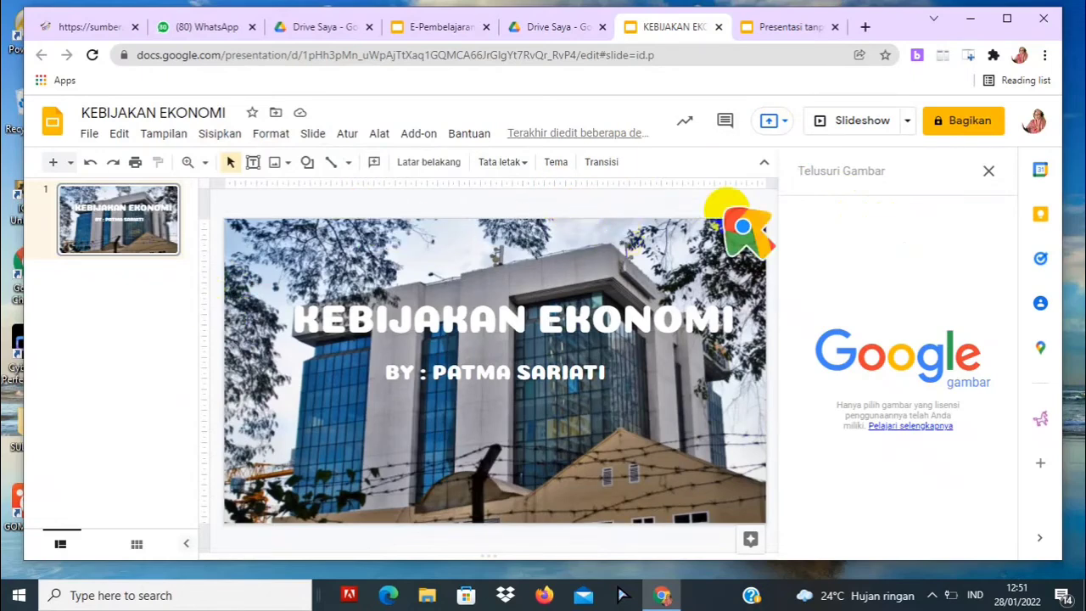
pyautogui.click(988, 171)
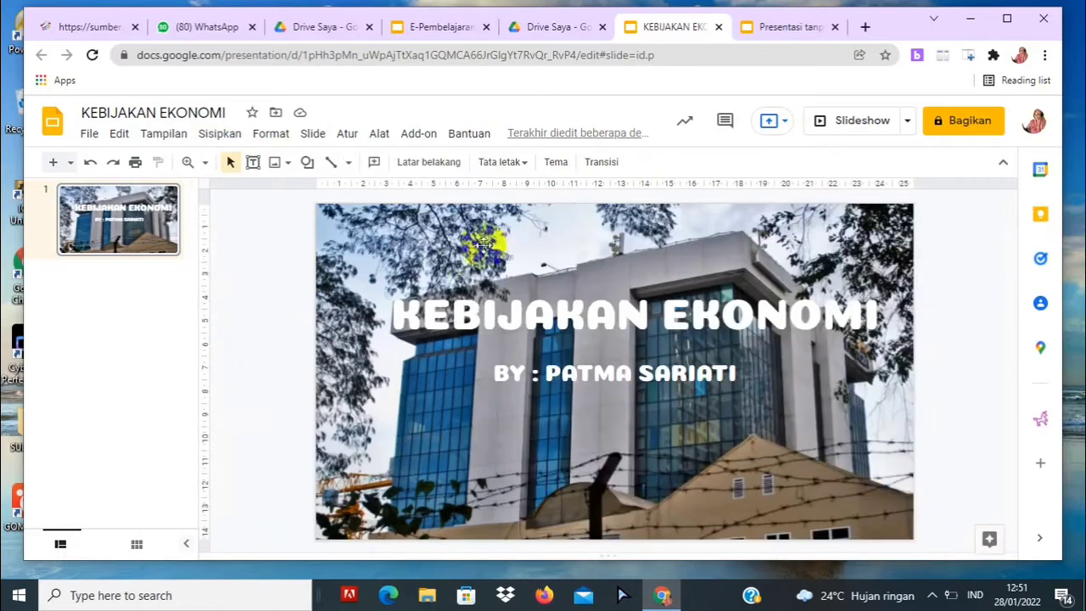
# Add four new blank title-and-body slides after the title slide
pyautogui.click(53, 162)
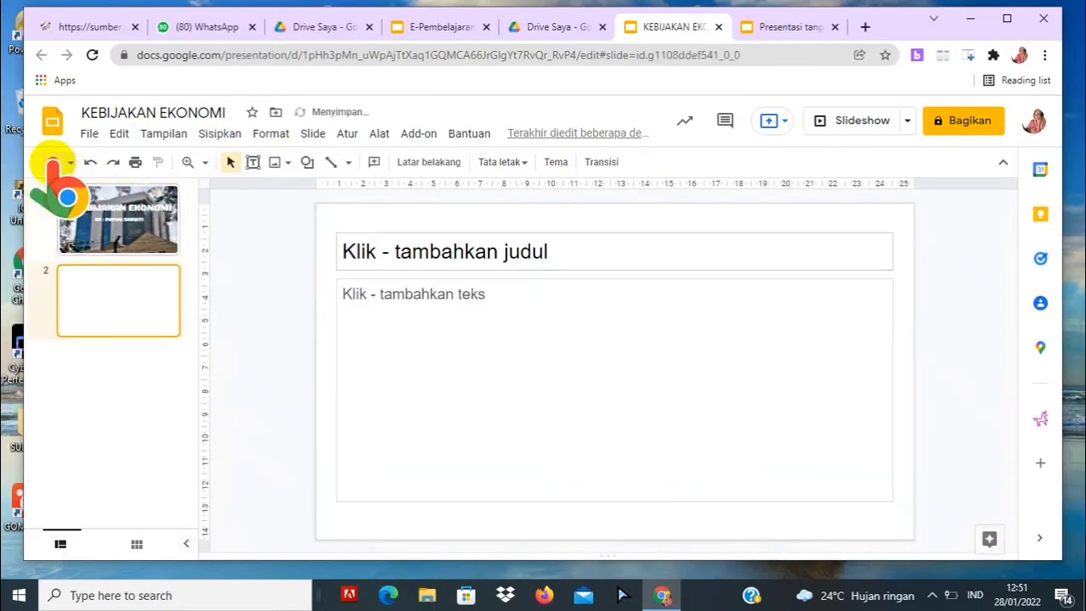
pyautogui.click(53, 162)
pyautogui.click(52, 162)
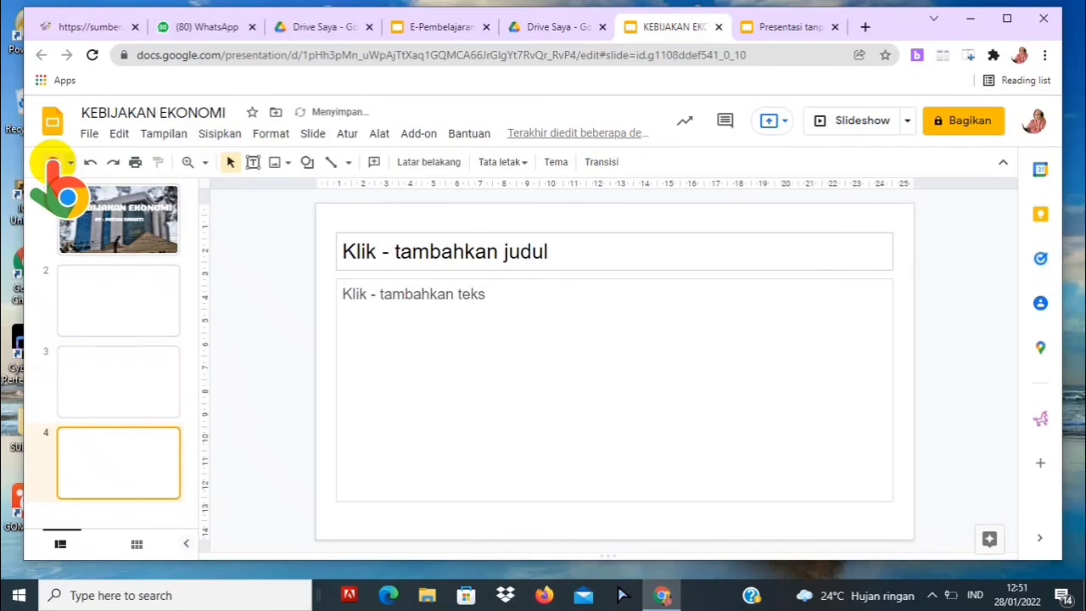
pyautogui.click(53, 162)
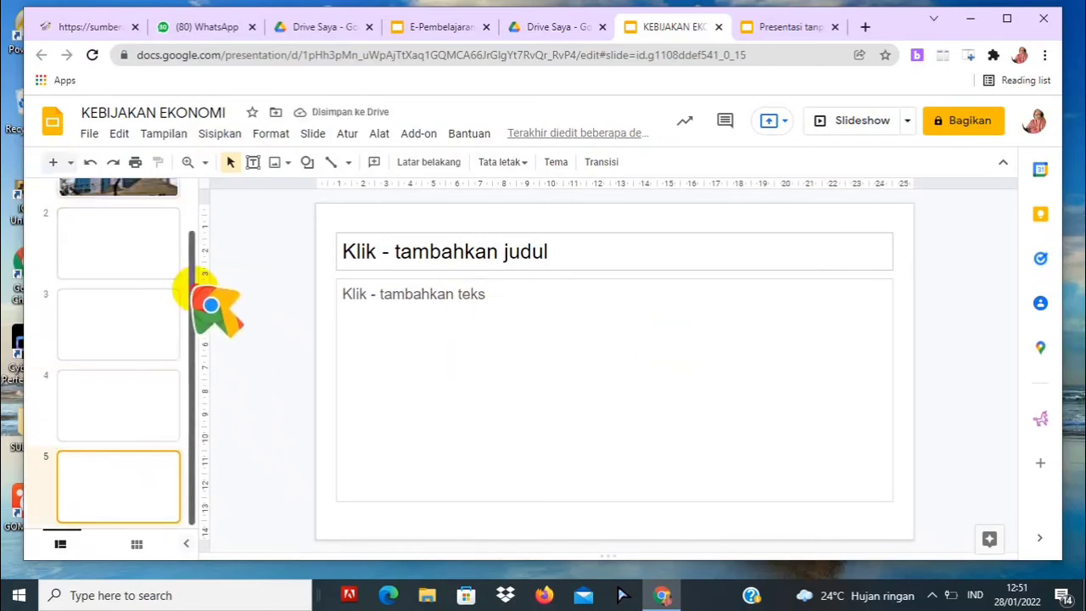
# Enter PENGERTIAN KEBIJAKAN MONETER as the title of slide 2
pyautogui.moveTo(191, 287); pyautogui.dragTo(195, 218)
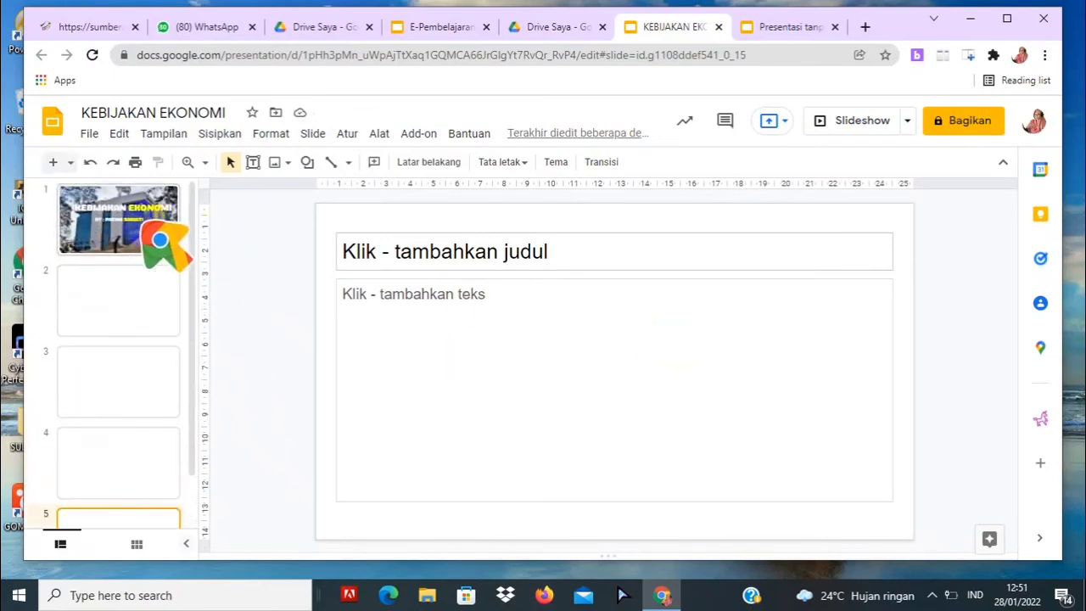
pyautogui.click(159, 239)
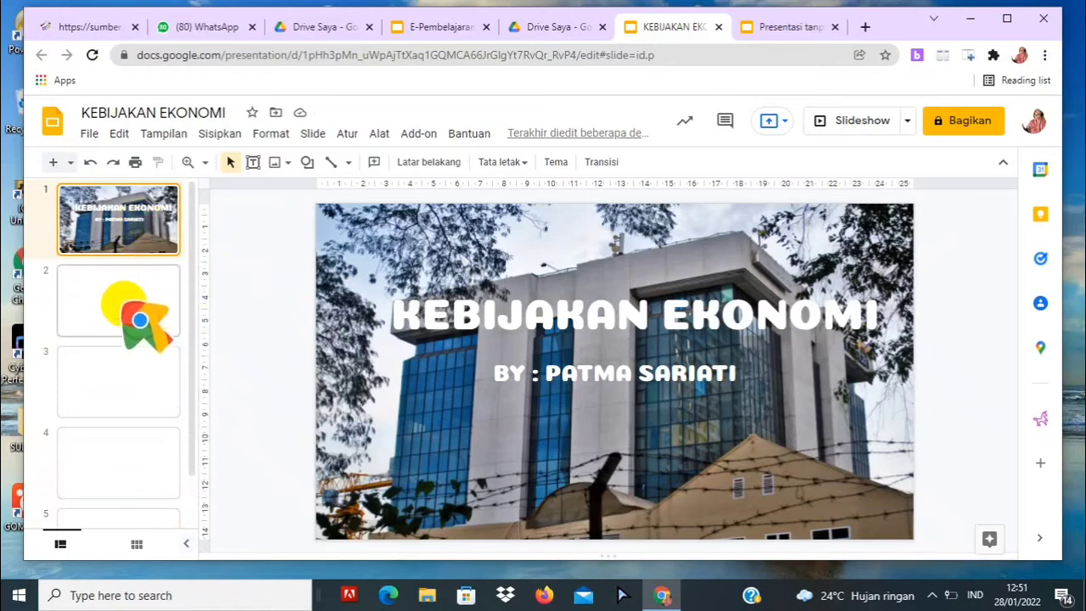
pyautogui.click(135, 323)
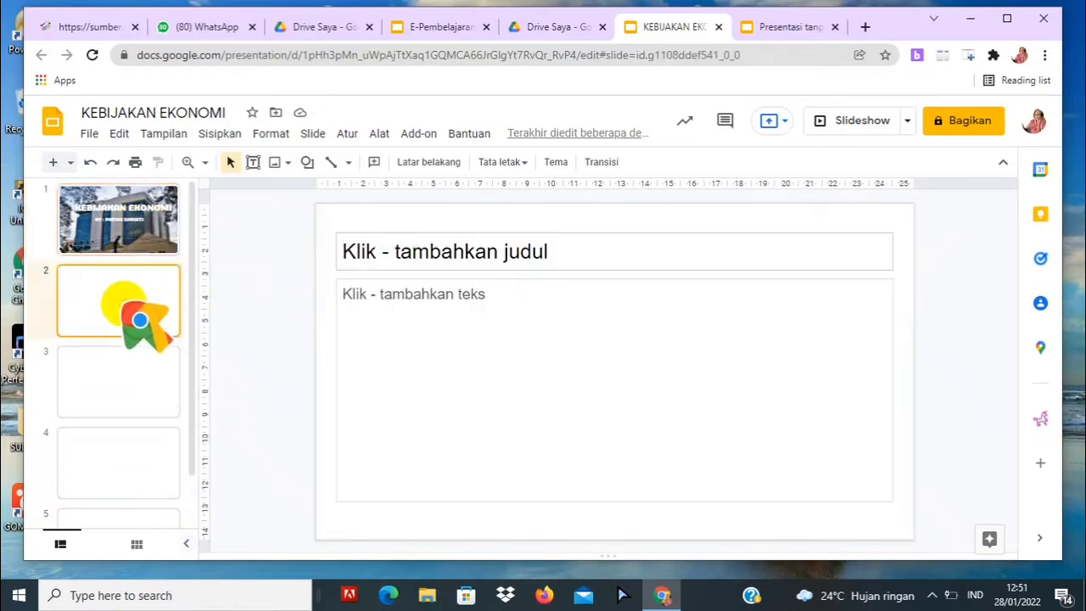
pyautogui.click(520, 251)
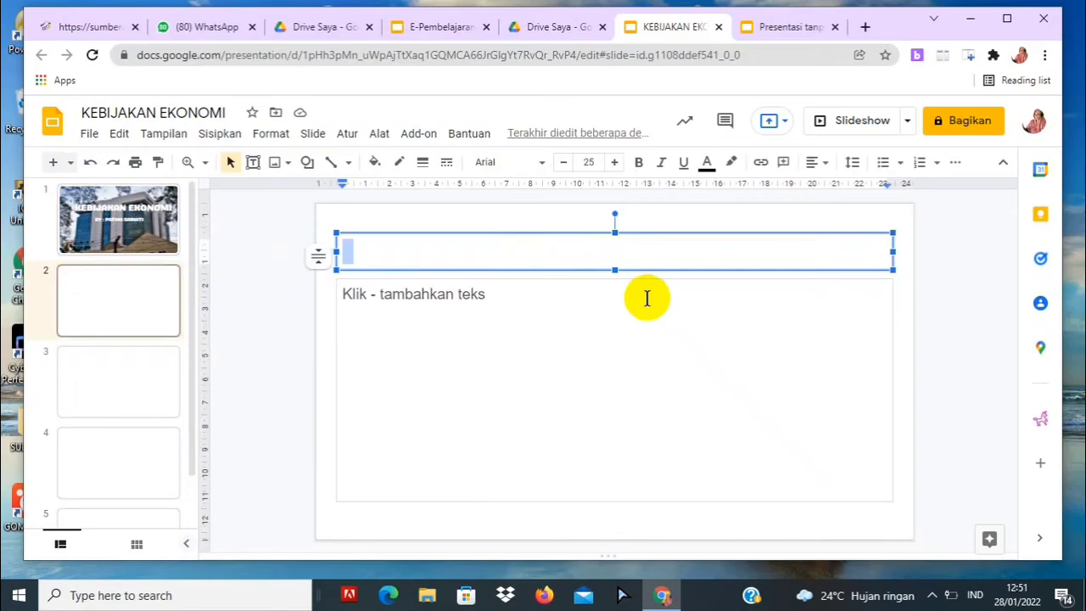
pyautogui.write('PENGERTI')
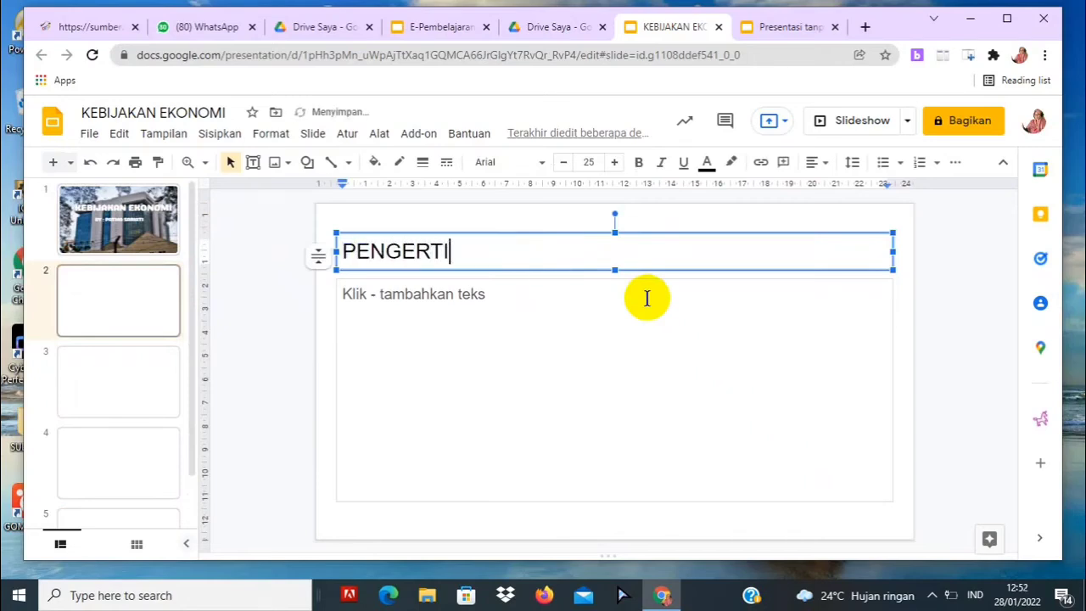
pyautogui.write('AN KEBI')
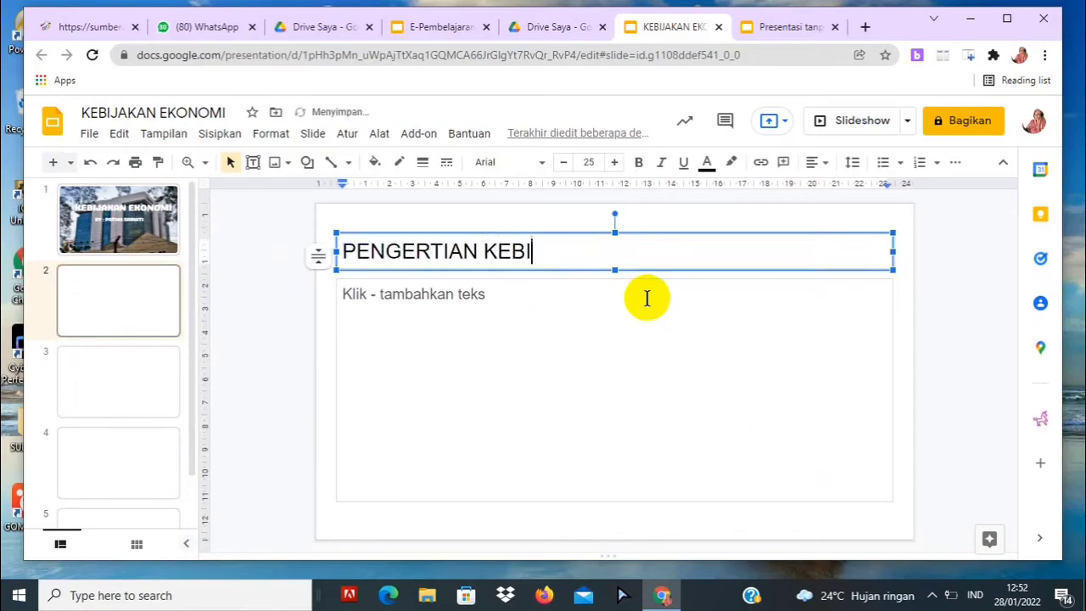
pyautogui.write('JAKAN MONETER')
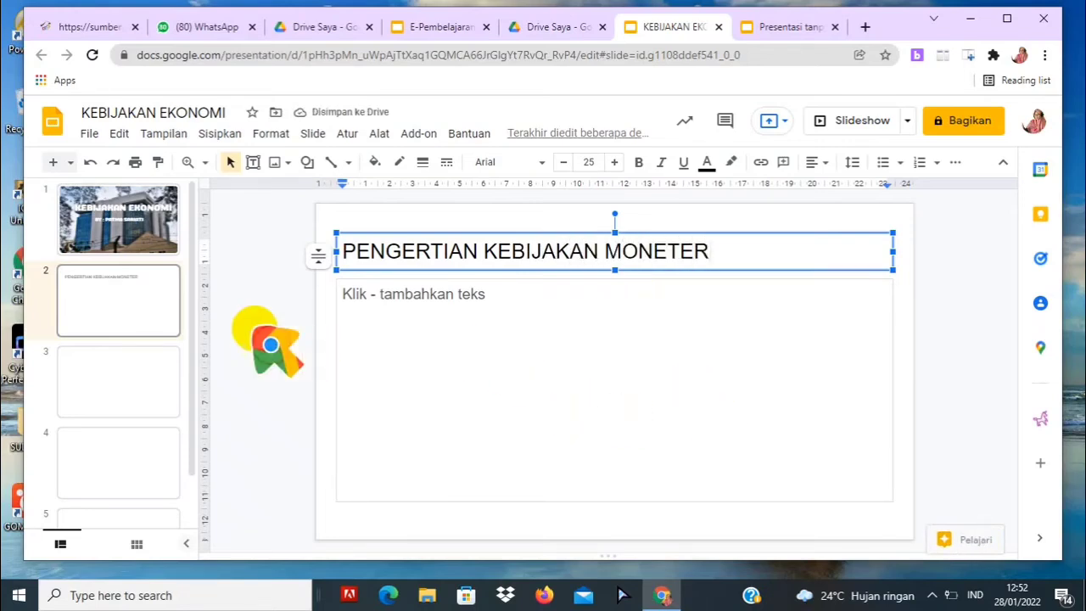
# Enter SIMAK VIDEO BERIKUT INI as the title of slide 3
pyautogui.click(148, 363)
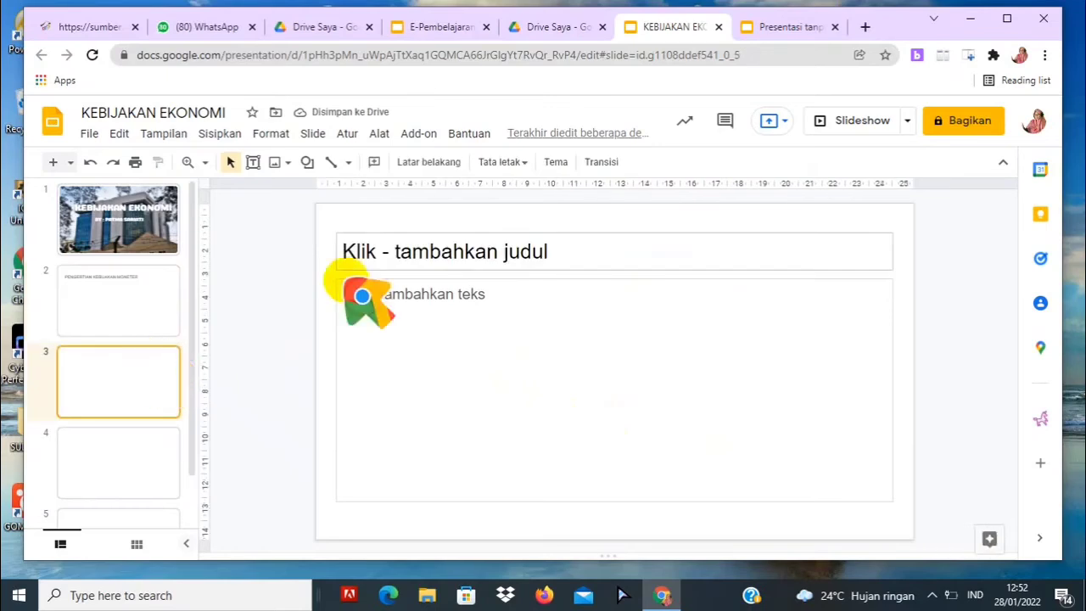
pyautogui.click(466, 251)
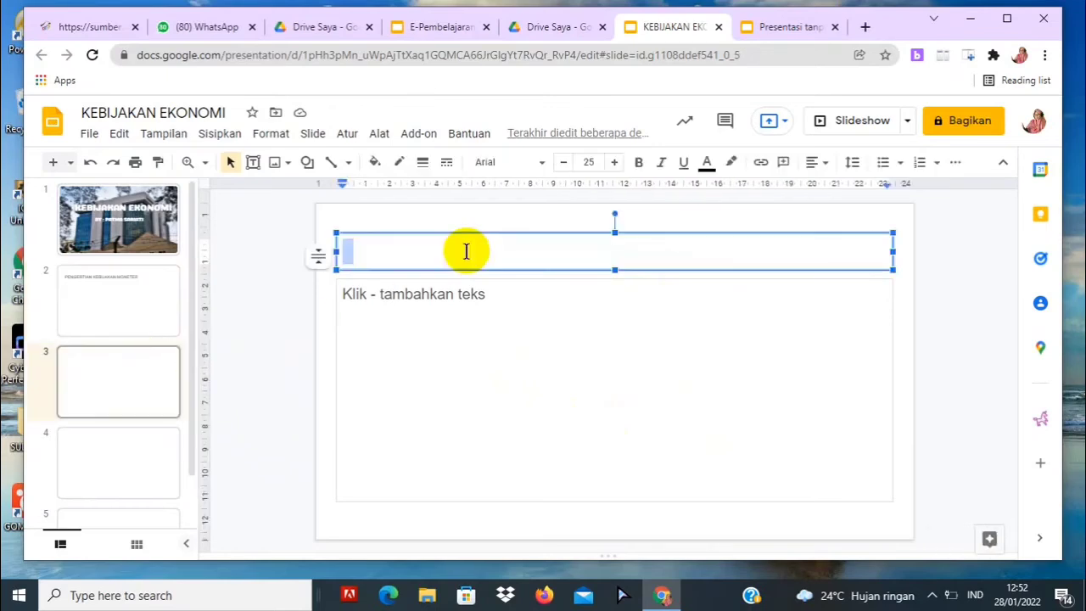
pyautogui.write('SIMAK VIDEO BERIKUT INI')
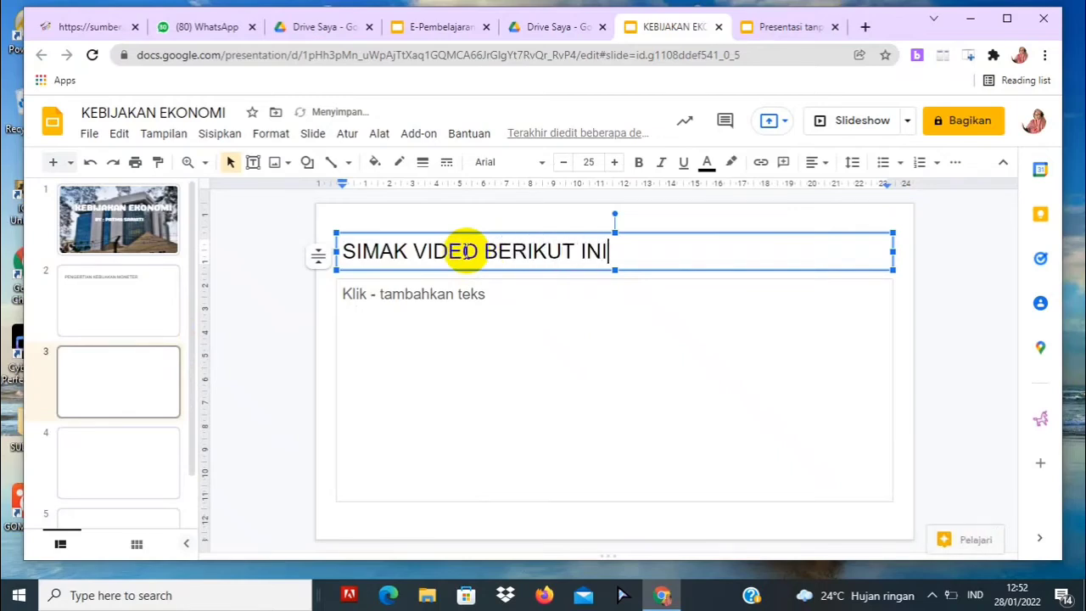
# Begin the body text of slide 2 with "Kebijakan ekonomi adalah :"
pyautogui.click(174, 471)
pyautogui.click(107, 314)
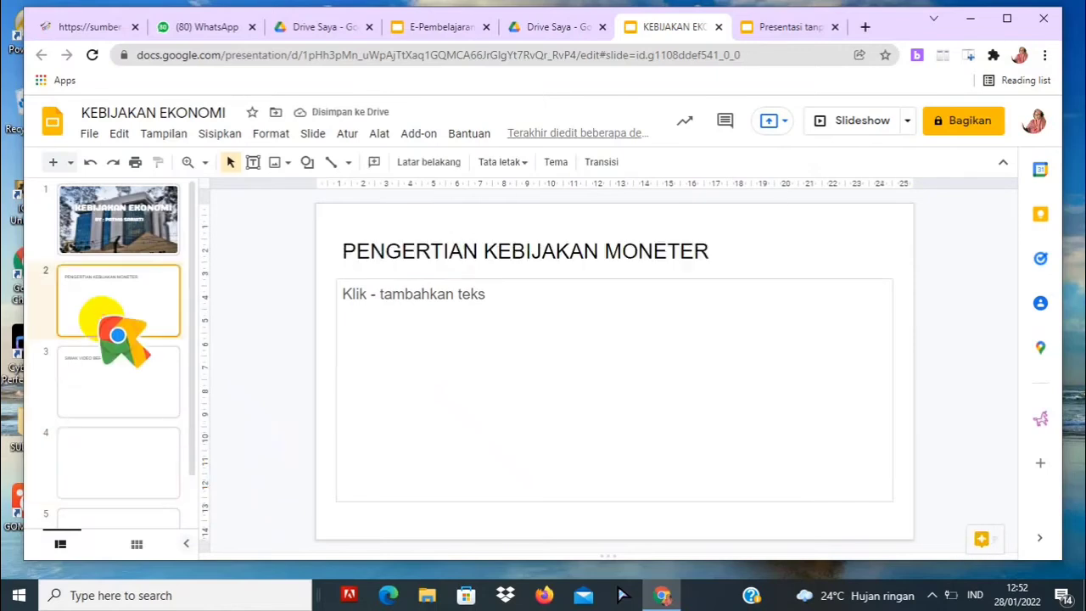
pyautogui.click(487, 297)
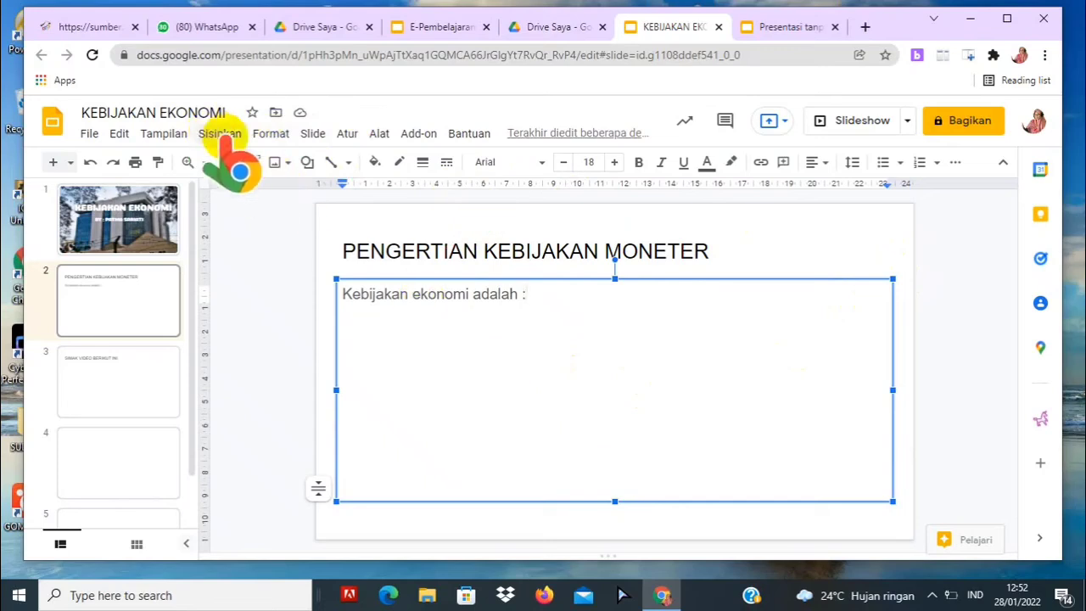
pyautogui.click(220, 136)
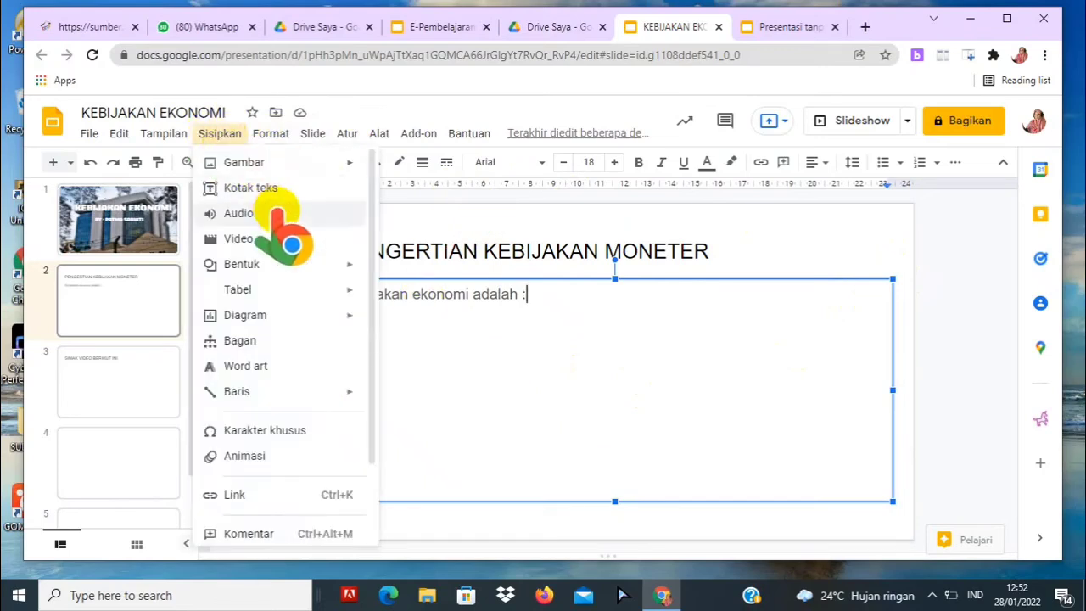
pyautogui.moveTo(263, 163)
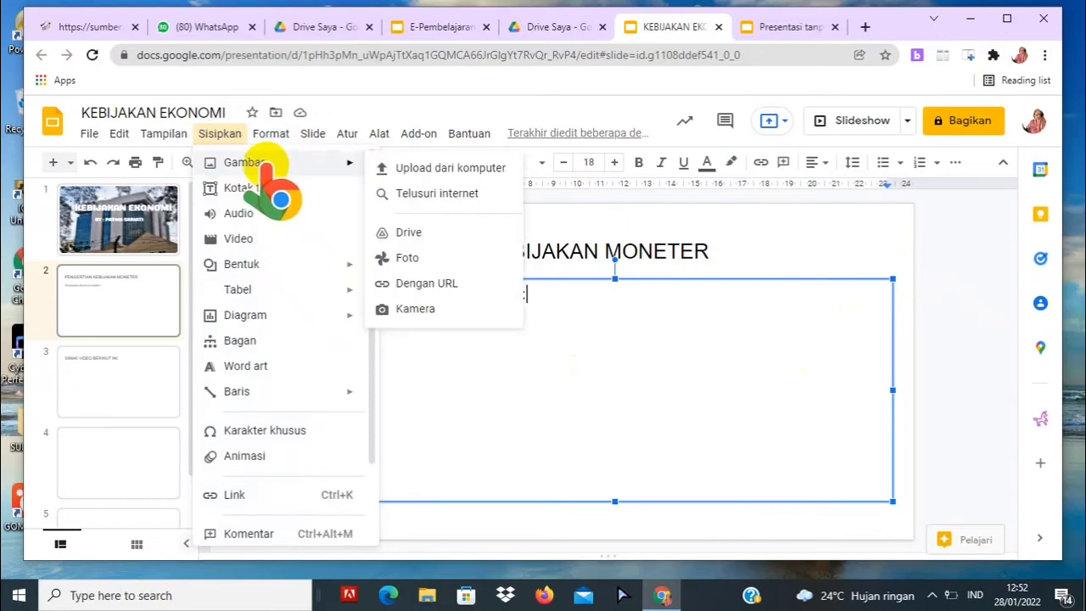
pyautogui.click(512, 376)
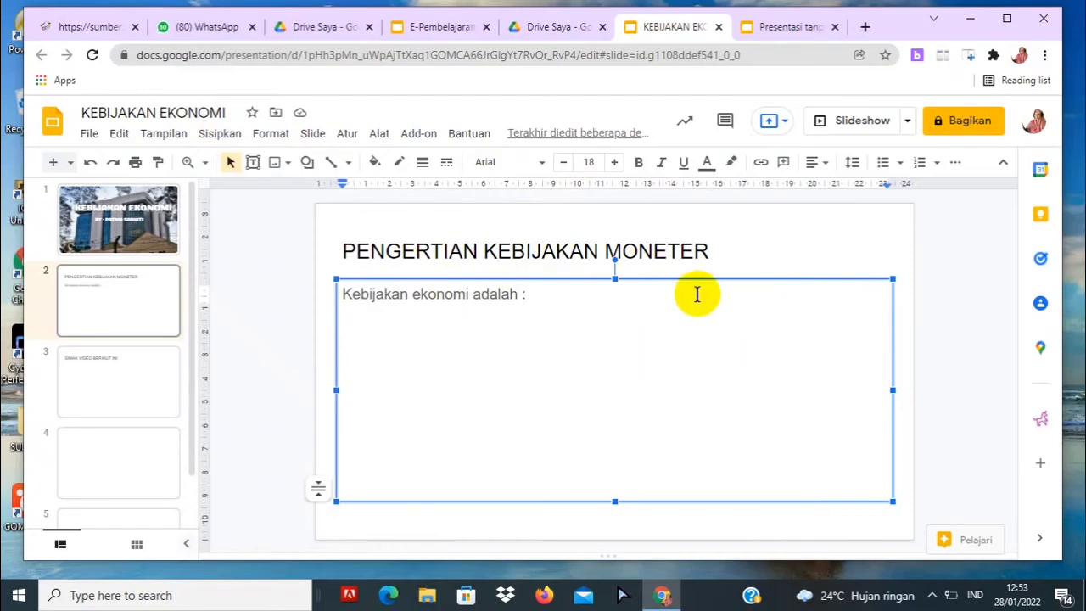
# Open the Explore tool (Pelajari) and search it for "kebijakan moneter" without leaving the presentation
pyautogui.click(972, 540)
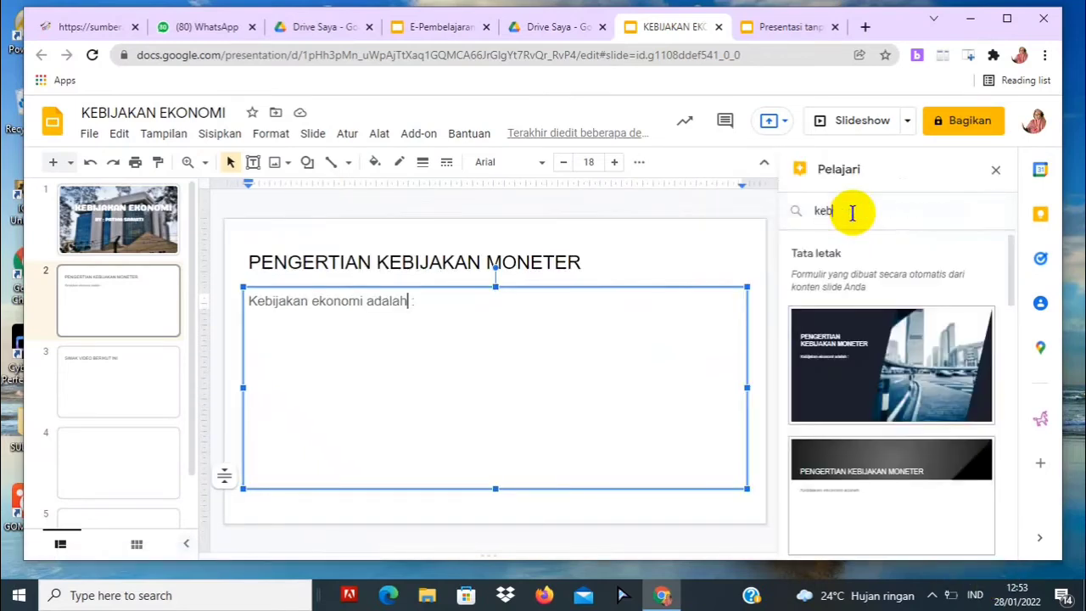
pyautogui.write('kebij')
pyautogui.press('Return')
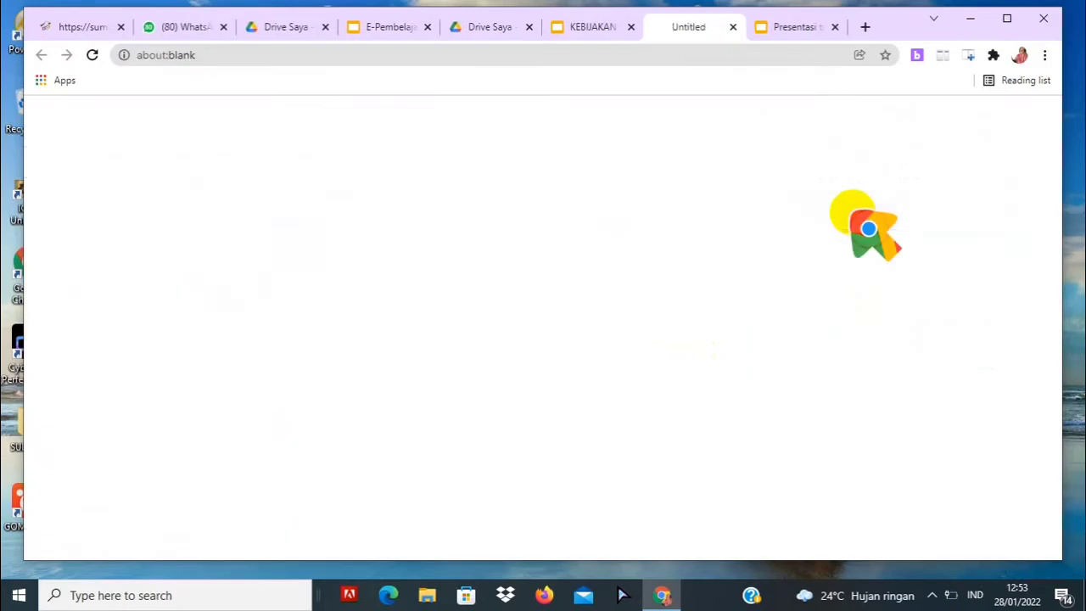
pyautogui.click(603, 26)
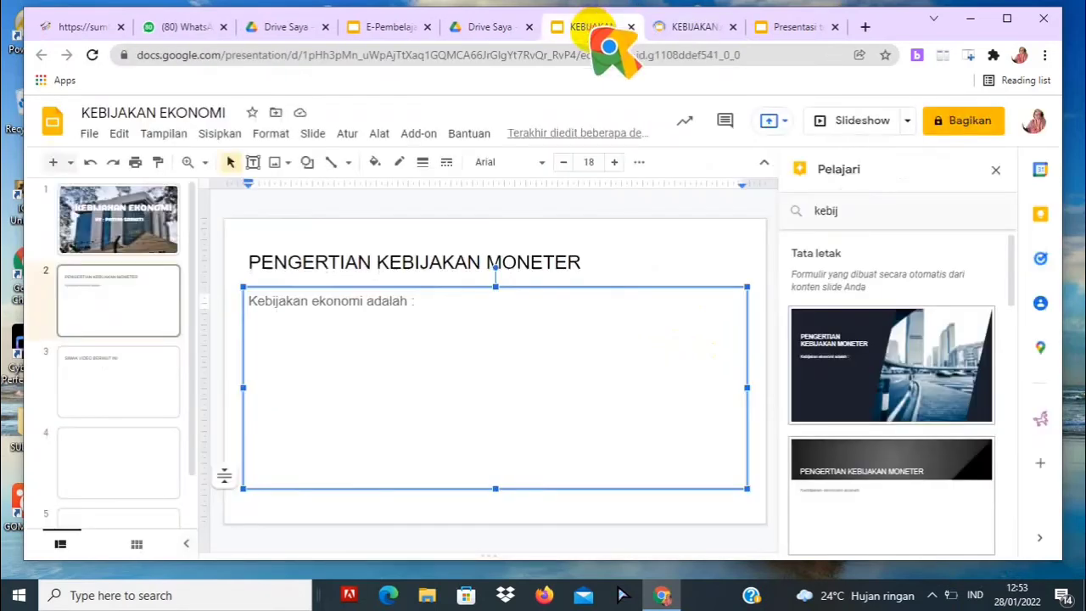
pyautogui.click(852, 211)
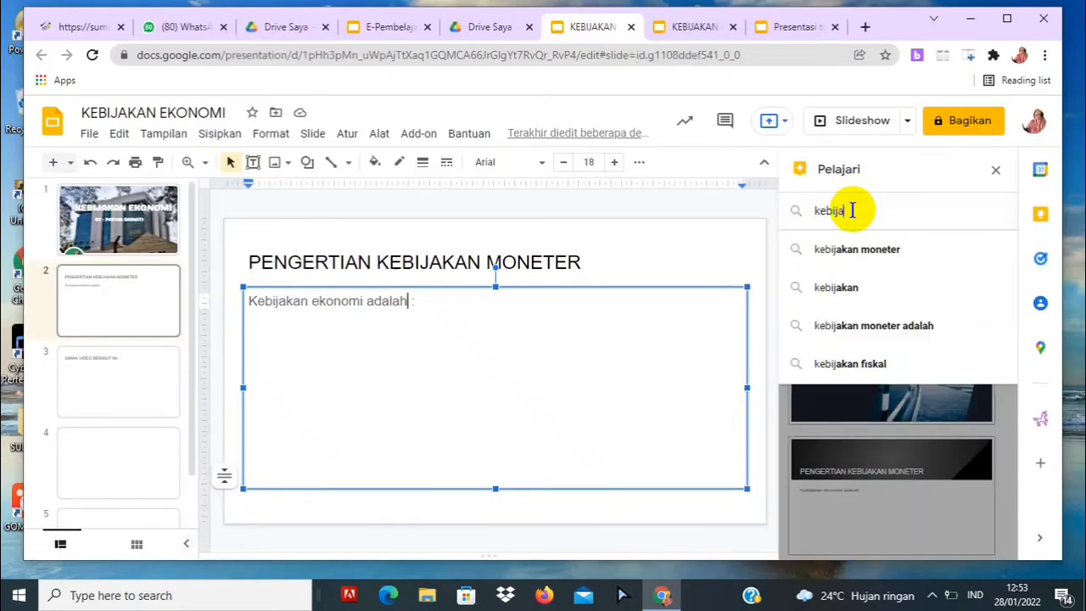
pyautogui.write('akan mone')
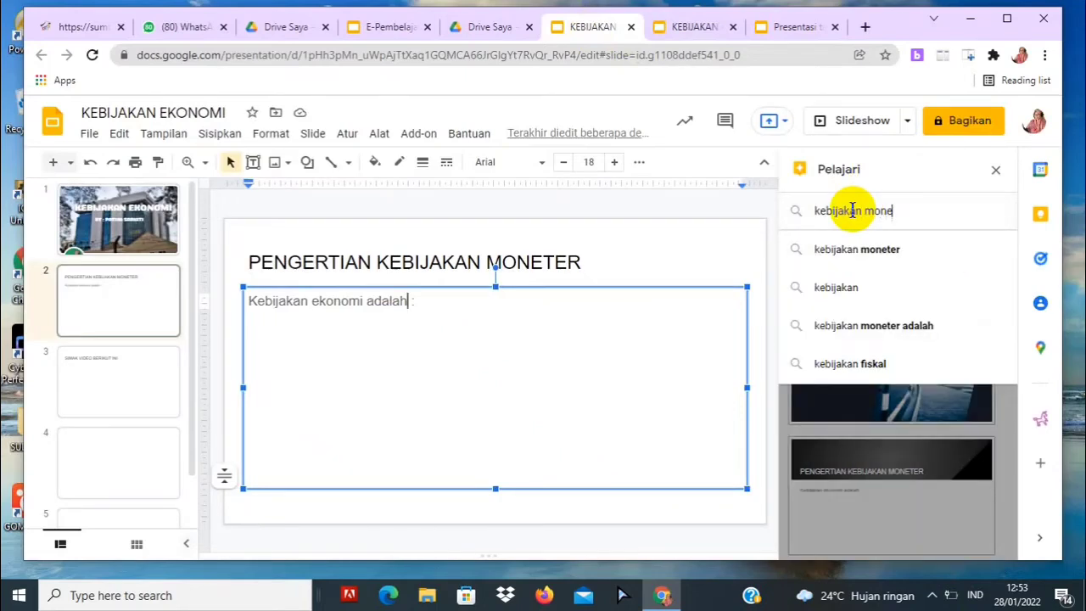
pyautogui.write('ter')
pyautogui.press('Return')
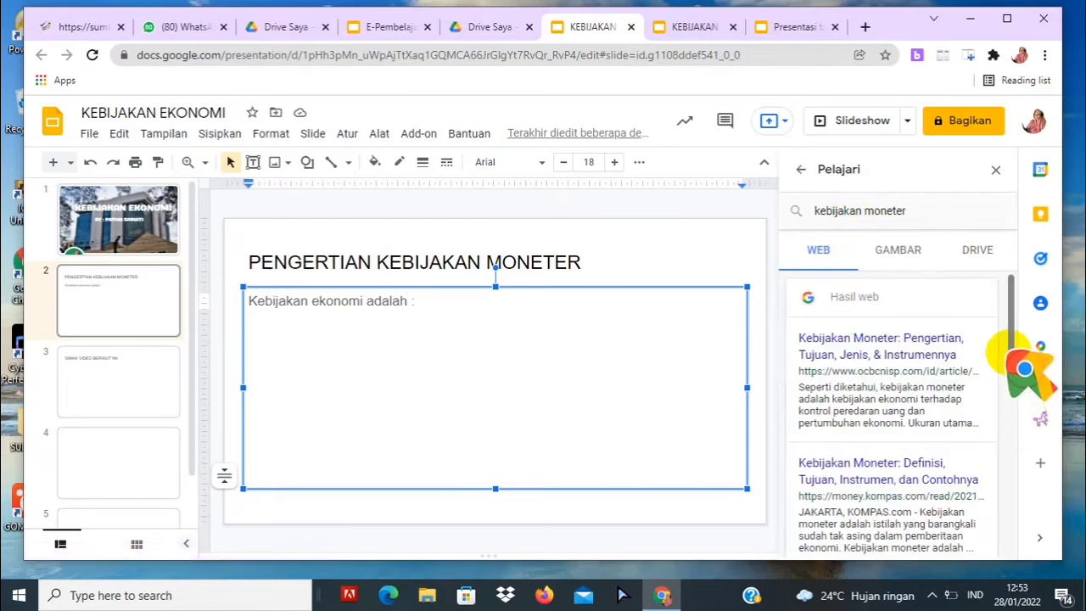
# Copy the Gramedia web result's definition of Kebijakan Moneter and paste it after "Kebijakan ekonomi adalah :" in slide 2's body
pyautogui.moveTo(1011, 352); pyautogui.dragTo(1020, 425)
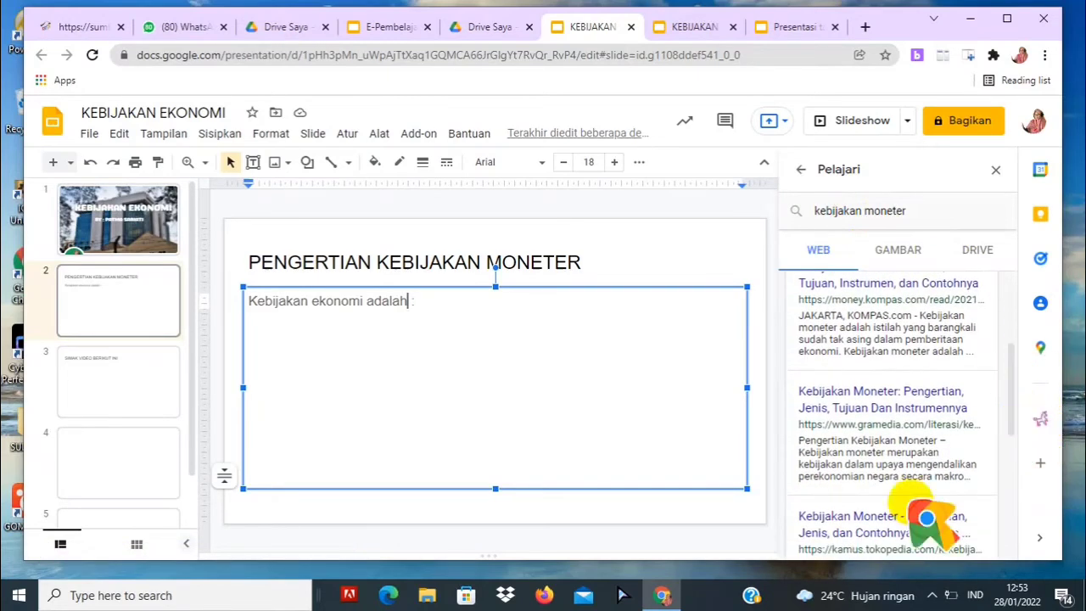
pyautogui.tripleClick(799, 441)
pyautogui.hotkey('ctrl', 'c')
pyautogui.moveTo(868, 466); pyautogui.dragTo(893, 466)
pyautogui.rightClick(893, 466)
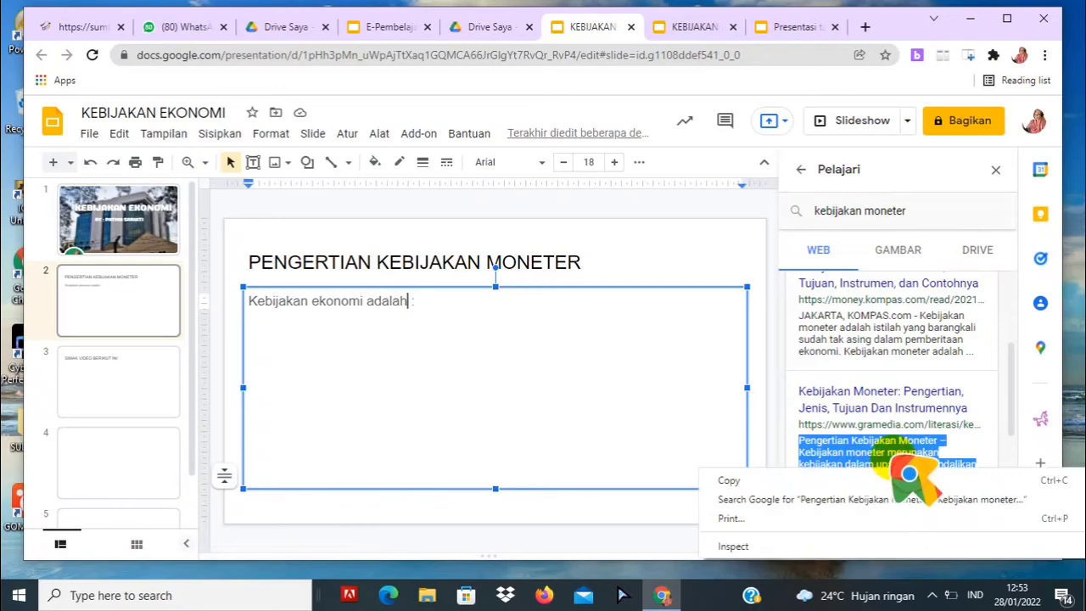
pyautogui.click(731, 480)
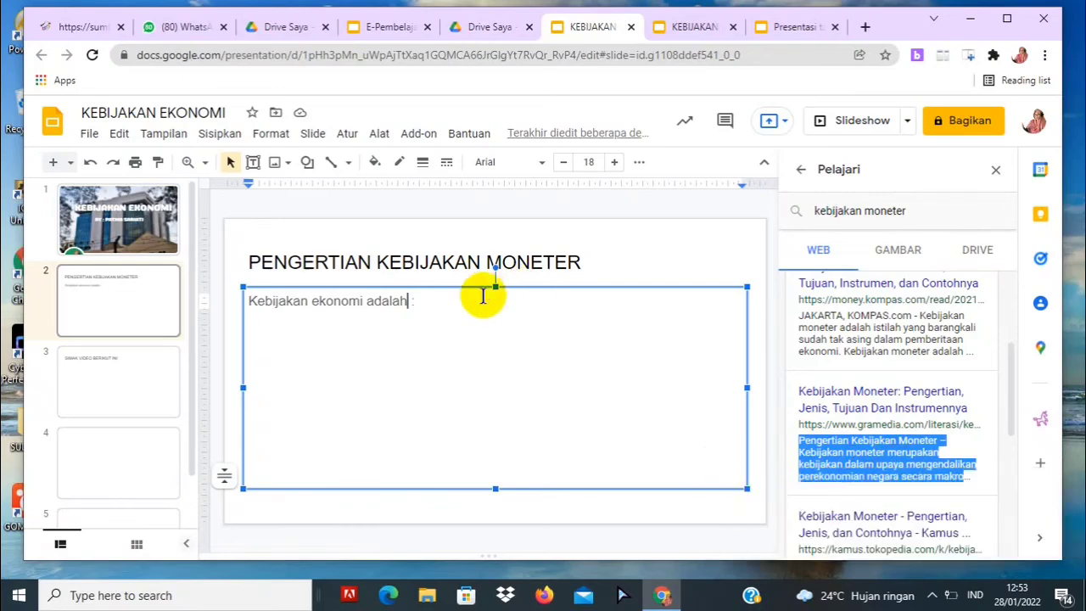
pyautogui.click(432, 305)
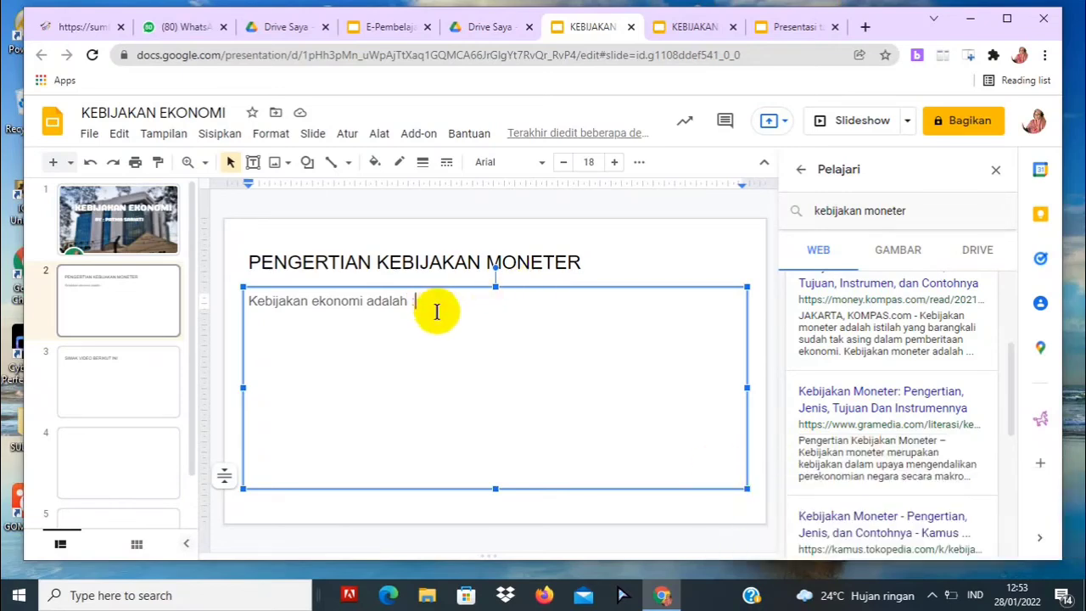
pyautogui.rightClick(436, 312)
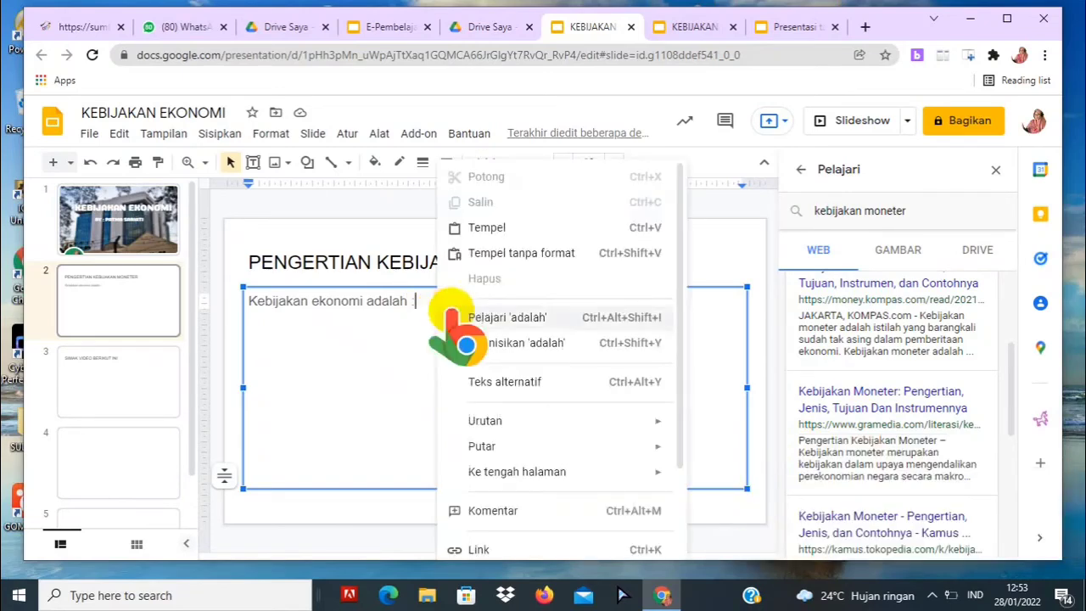
pyautogui.click(488, 227)
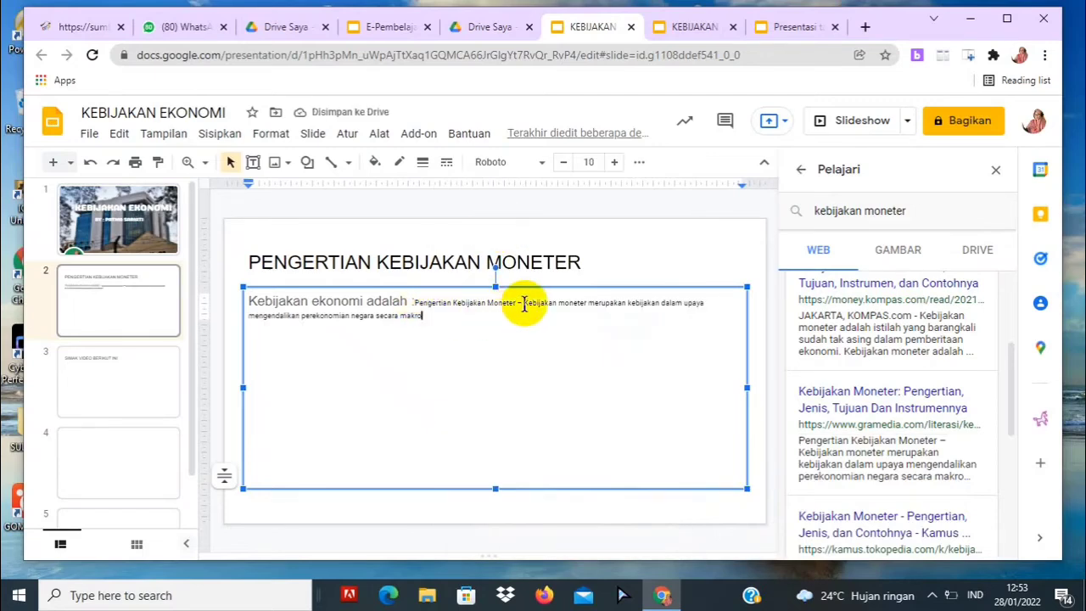
# Enlarge the pasted definition, from "Kebijakan moneter merupakan" to "makro", in slide 2's body to font size 32
pyautogui.moveTo(524, 303); pyautogui.dragTo(647, 345)
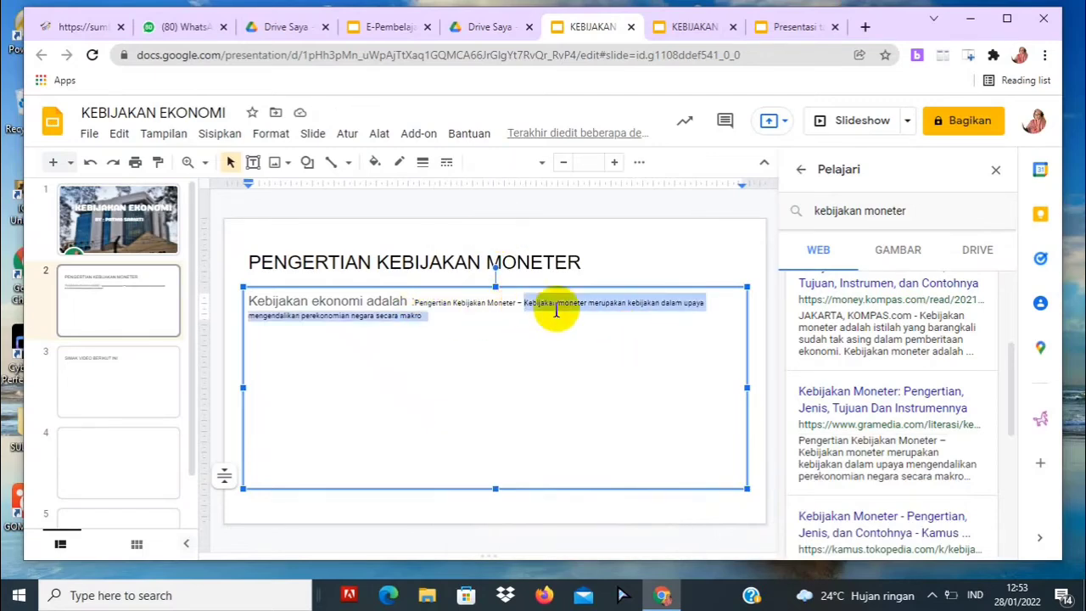
pyautogui.click(614, 162)
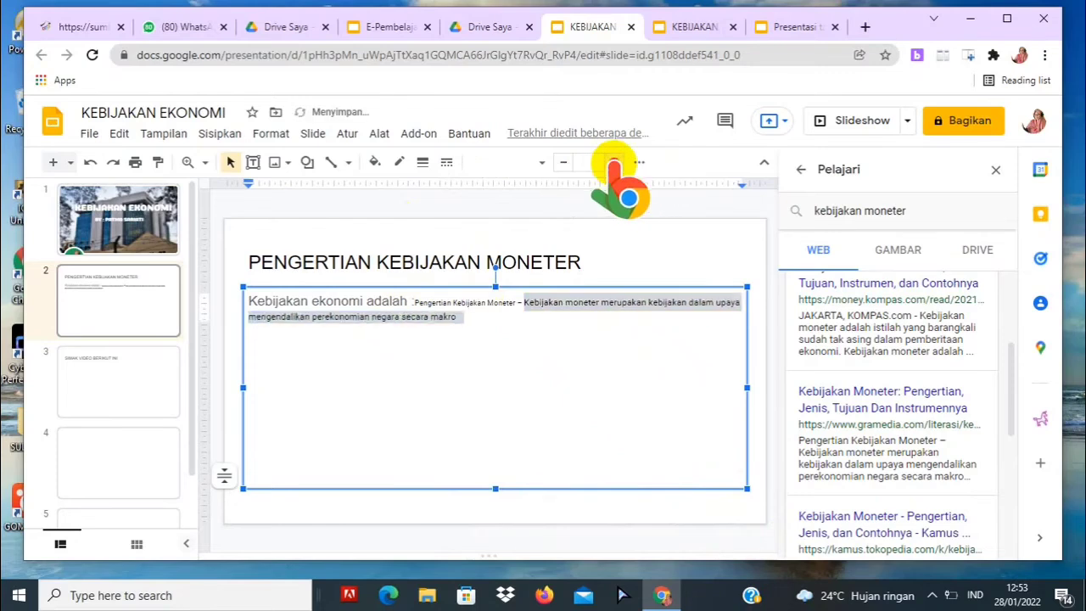
pyautogui.click(615, 162)
pyautogui.click(615, 162)
pyautogui.click(614, 162)
pyautogui.click(614, 162)
pyautogui.click(615, 162)
pyautogui.click(614, 162)
pyautogui.click(615, 162)
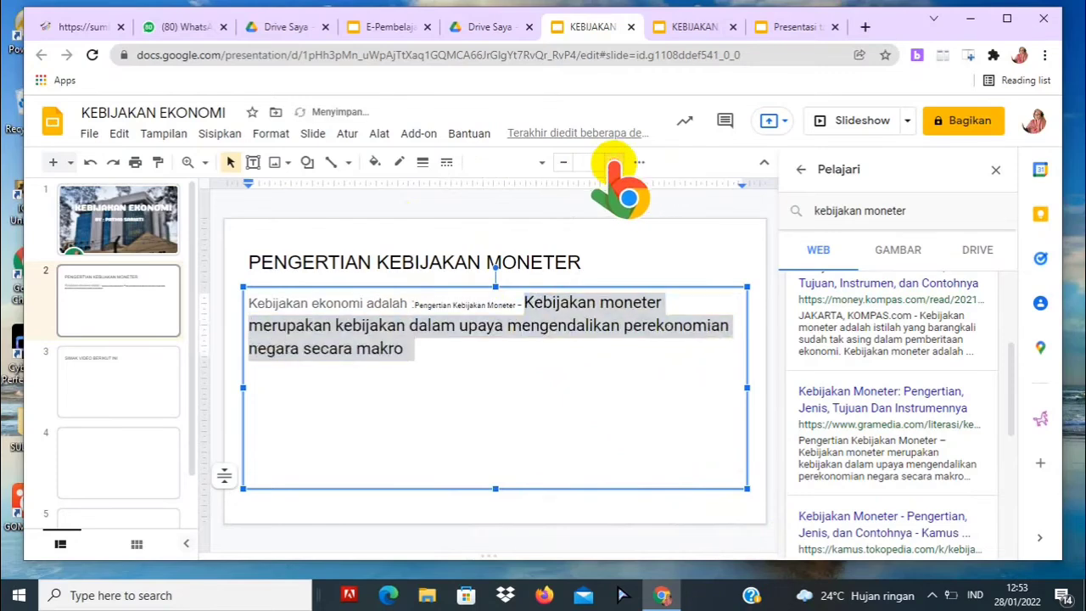
pyautogui.click(615, 162)
pyautogui.click(614, 163)
pyautogui.click(615, 162)
pyautogui.click(614, 162)
pyautogui.click(615, 162)
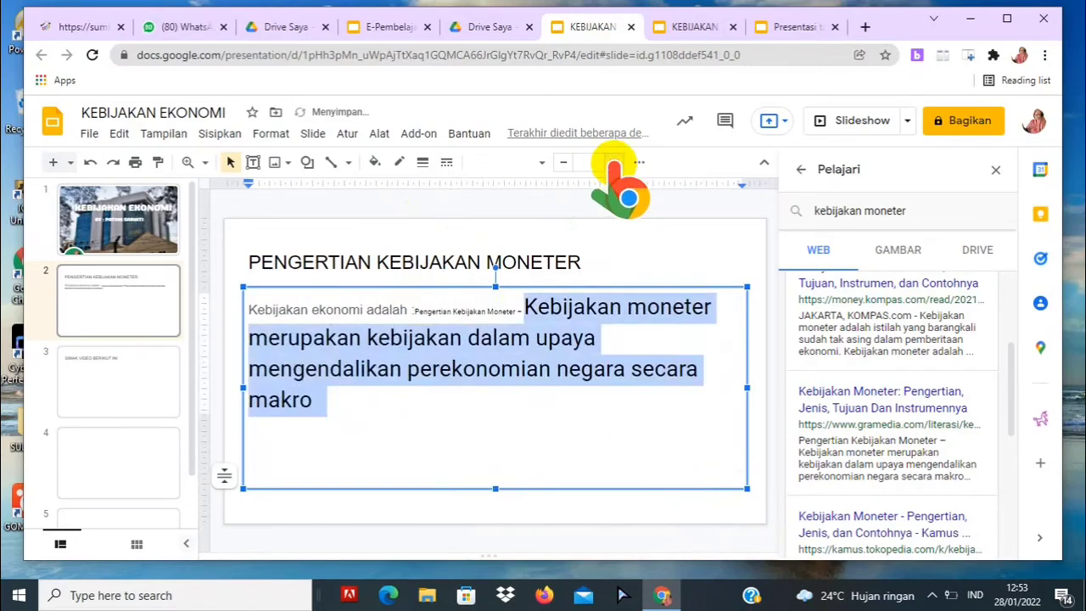
pyautogui.click(614, 163)
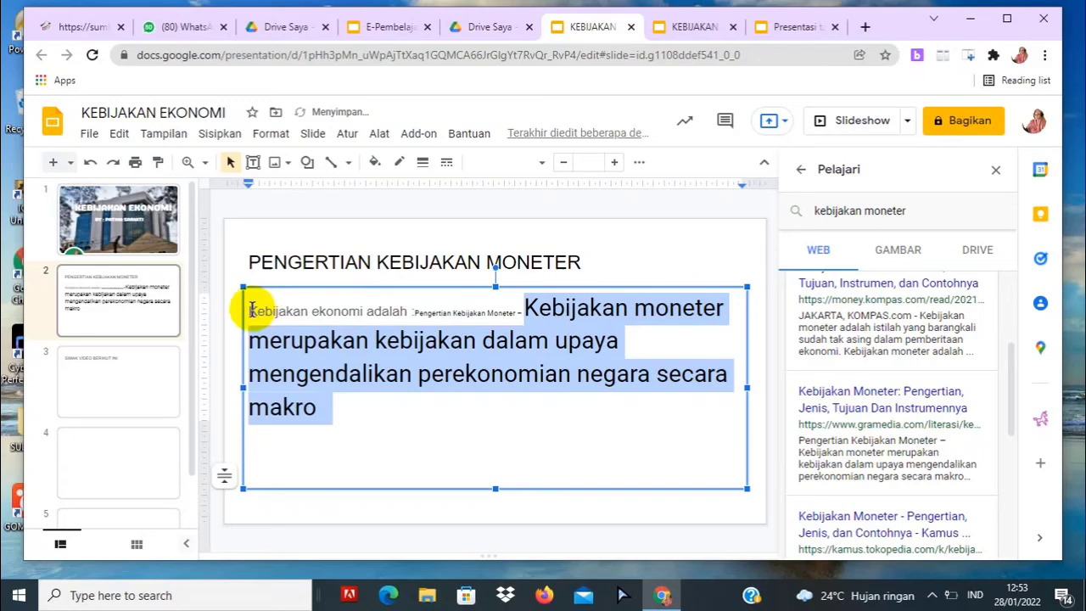
# Enlarge the opening words "Kebijakan ekonomi adalah" in slide 2's body to font size 30
pyautogui.moveTo(247, 310); pyautogui.dragTo(413, 311)
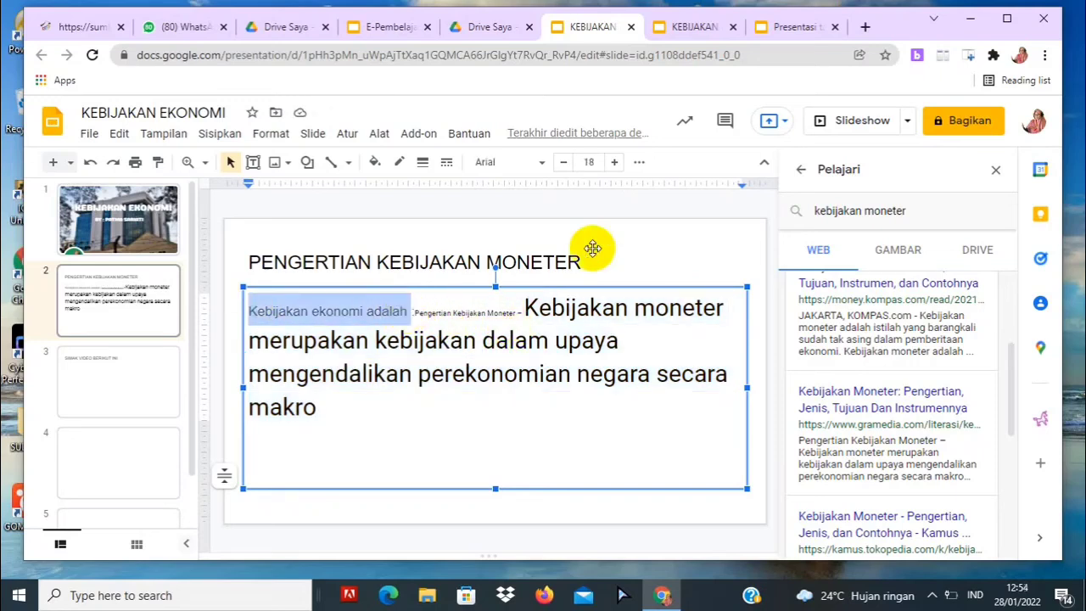
pyautogui.click(616, 162)
pyautogui.click(615, 162)
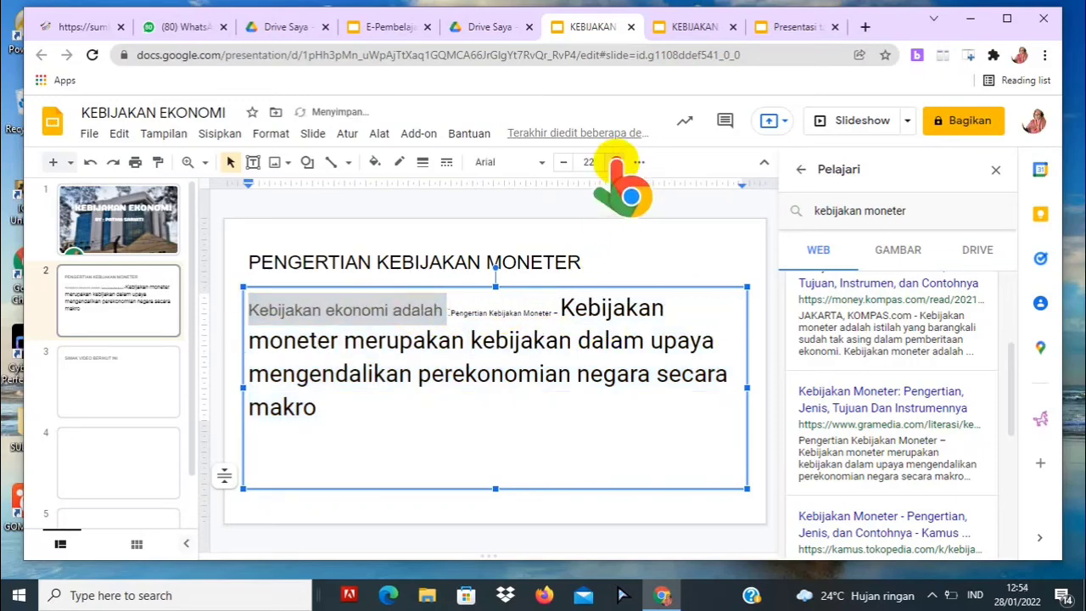
pyautogui.click(616, 163)
pyautogui.click(616, 162)
pyautogui.click(615, 162)
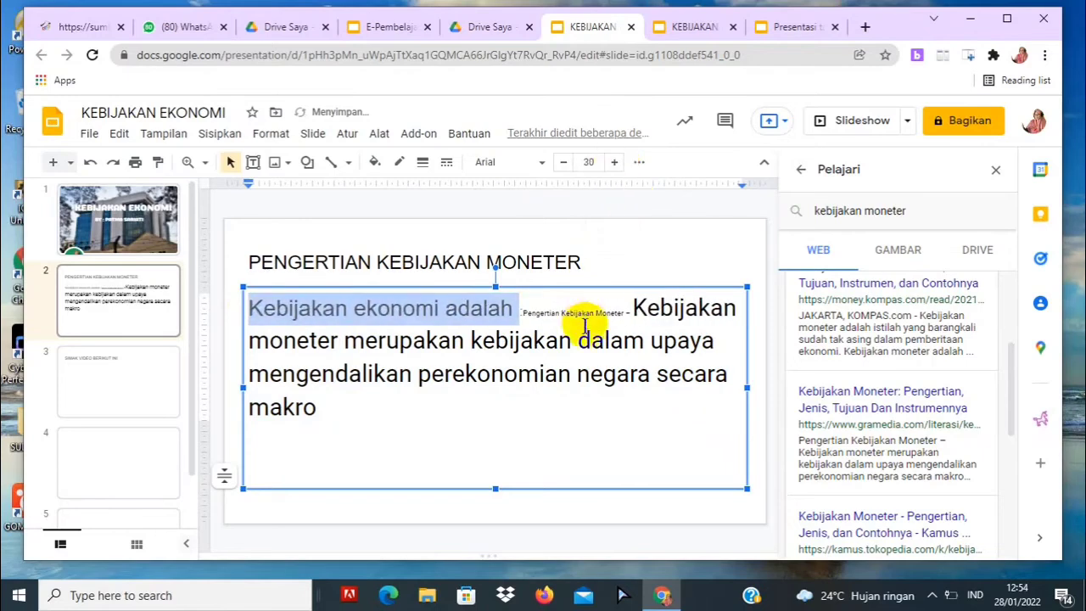
# Delete the redundant "Pengertian Kebijakan Moneter –" from slide 2's body and close the Explore tool
pyautogui.moveTo(523, 307); pyautogui.dragTo(610, 317)
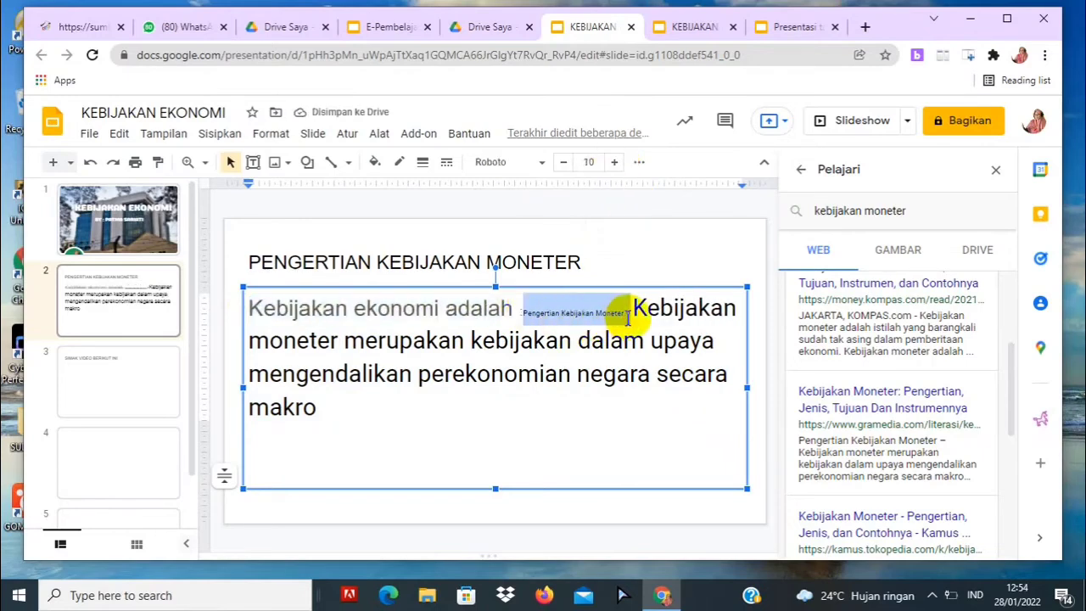
pyautogui.press('BackSpace')
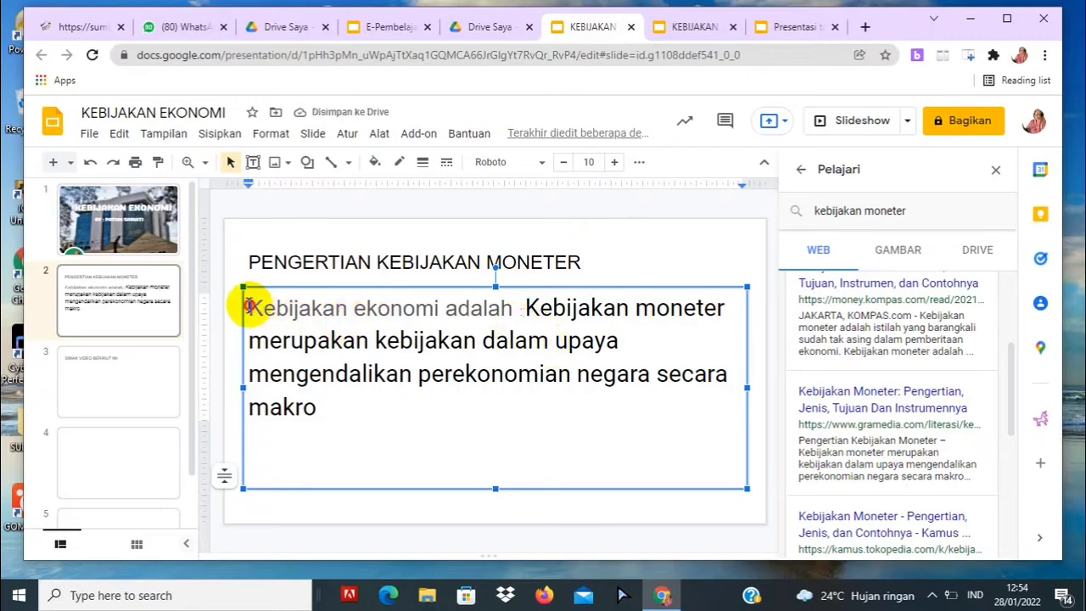
pyautogui.moveTo(248, 307); pyautogui.dragTo(565, 407)
pyautogui.click(565, 407)
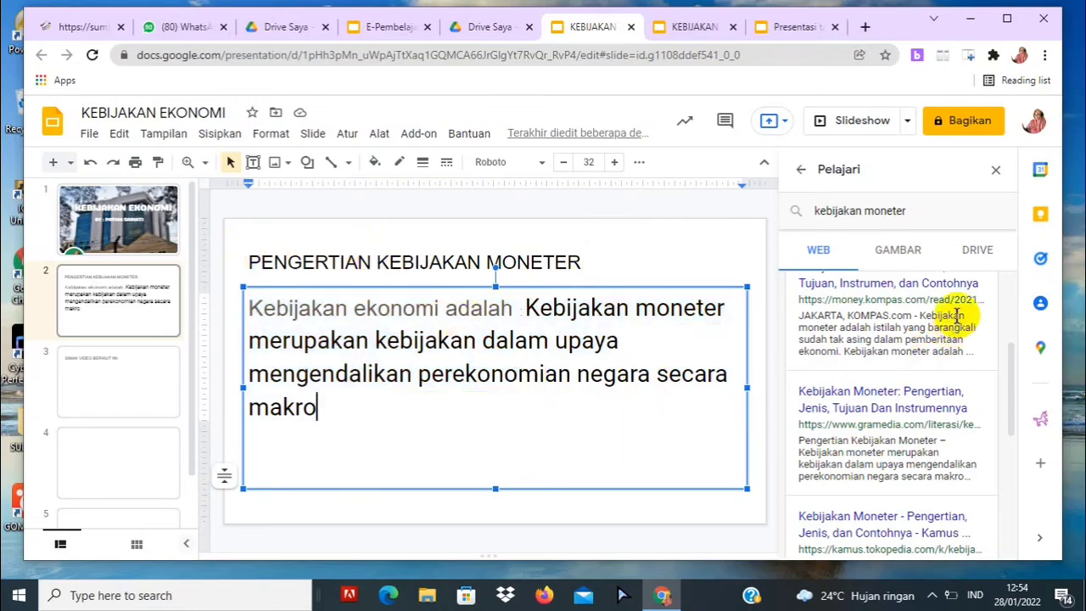
pyautogui.click(999, 169)
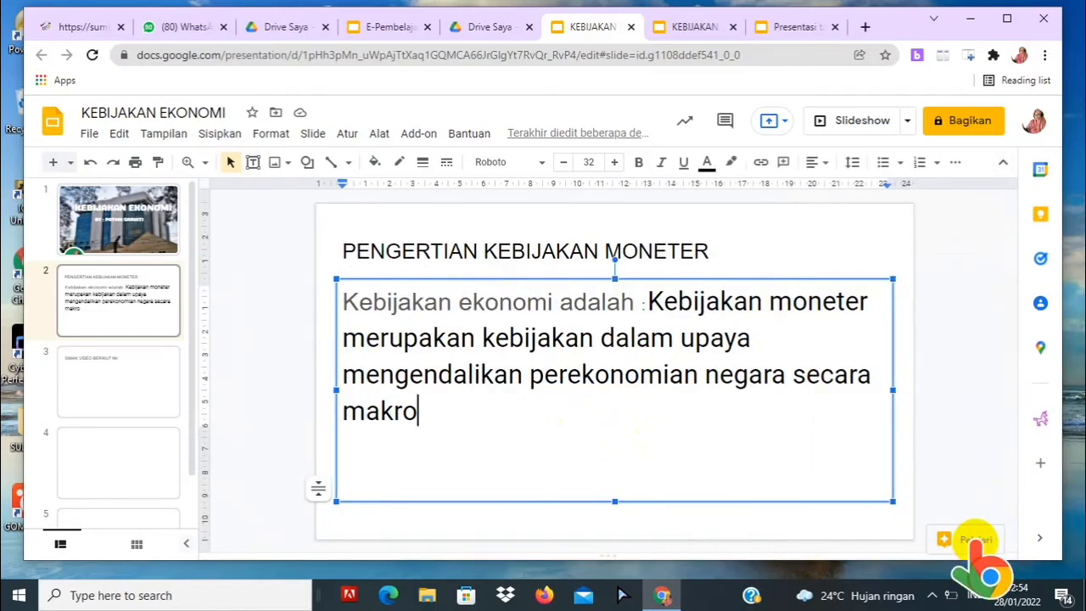
pyautogui.click(972, 541)
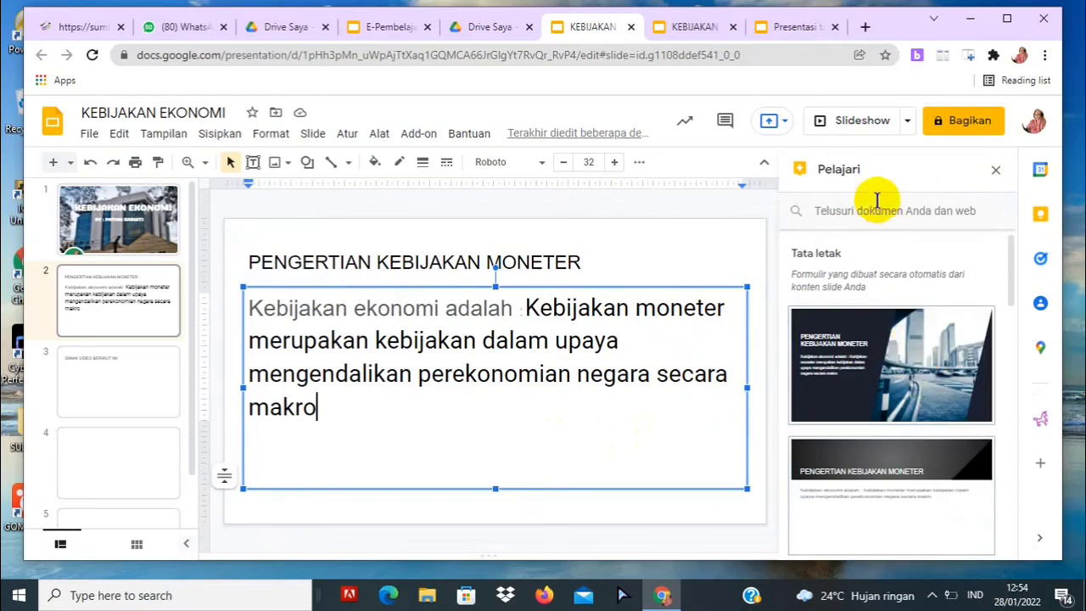
pyautogui.click(997, 170)
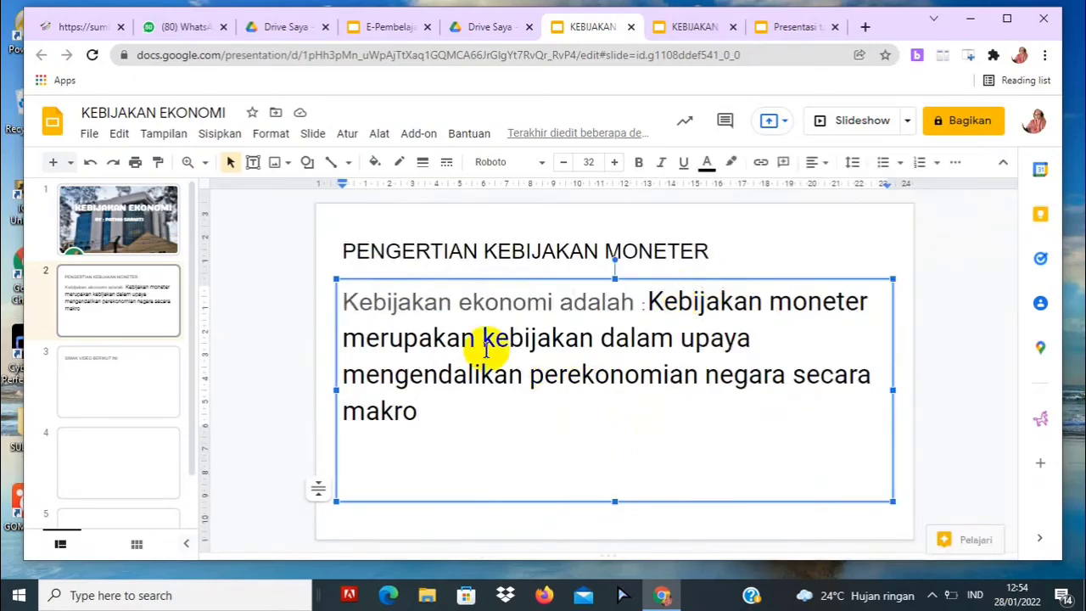
pyautogui.click(220, 134)
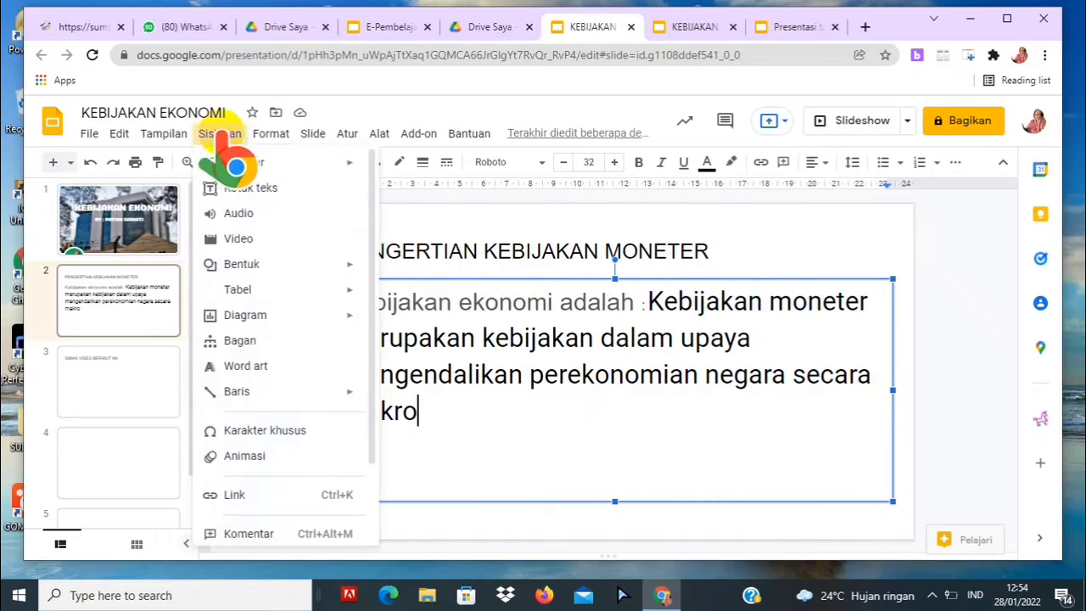
pyautogui.moveTo(244, 163)
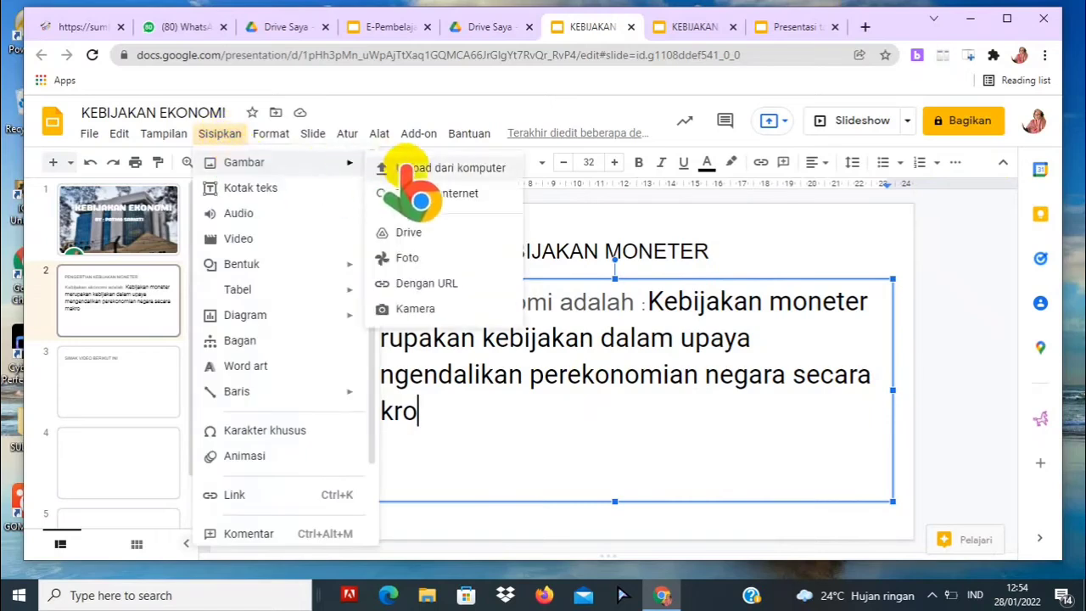
pyautogui.click(683, 443)
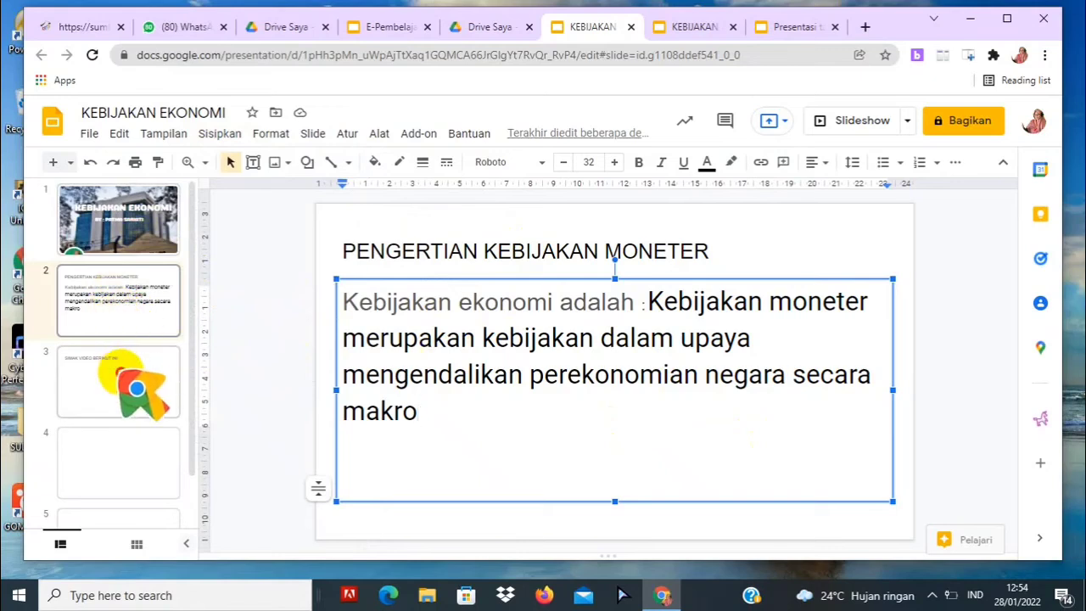
# Search YouTube for "kebijakan moneter" and insert the 12-minute video KEBIJAKAN MONETER of 14 Sep 2020 on slide 3
pyautogui.click(134, 388)
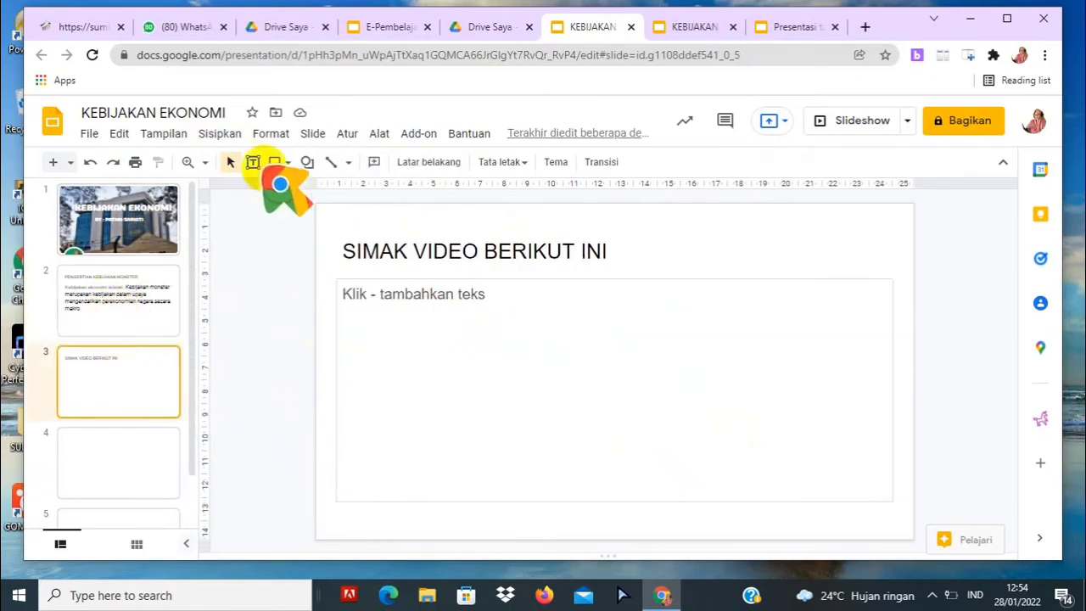
pyautogui.click(220, 134)
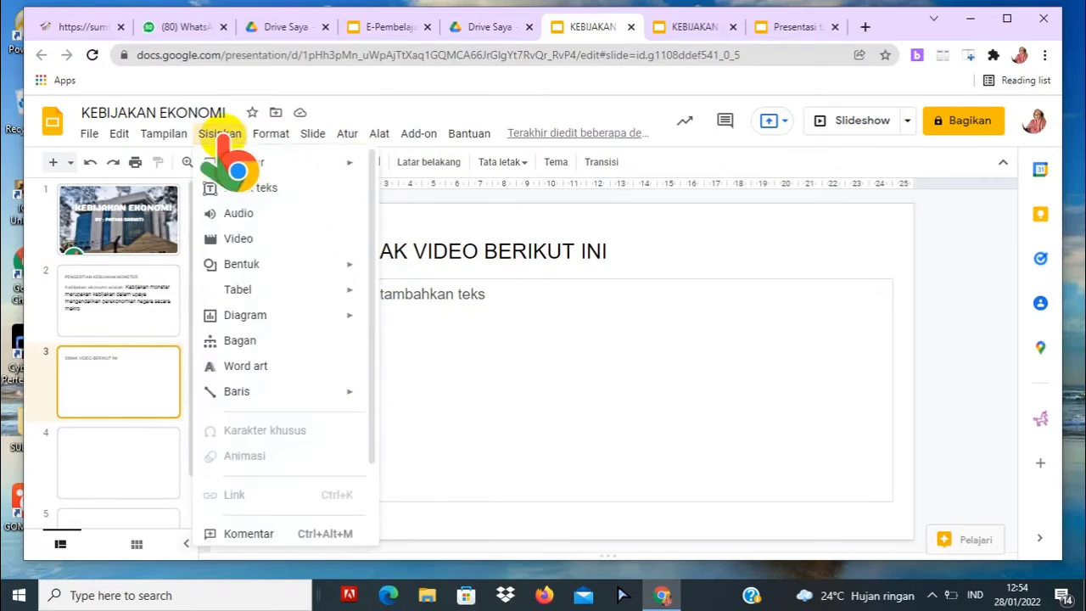
pyautogui.click(257, 238)
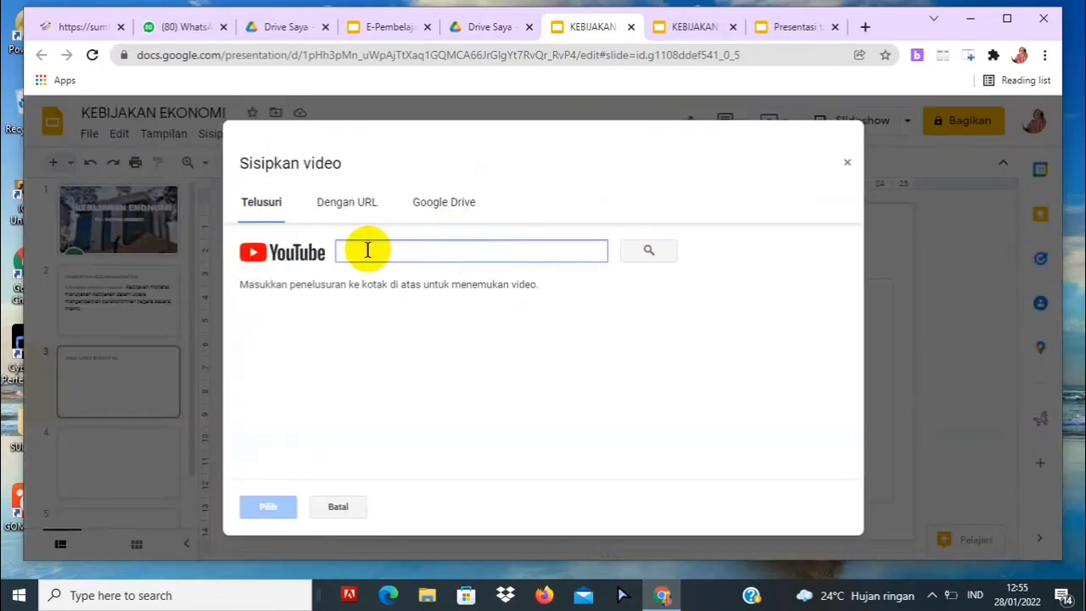
pyautogui.write('kebijakan moneter')
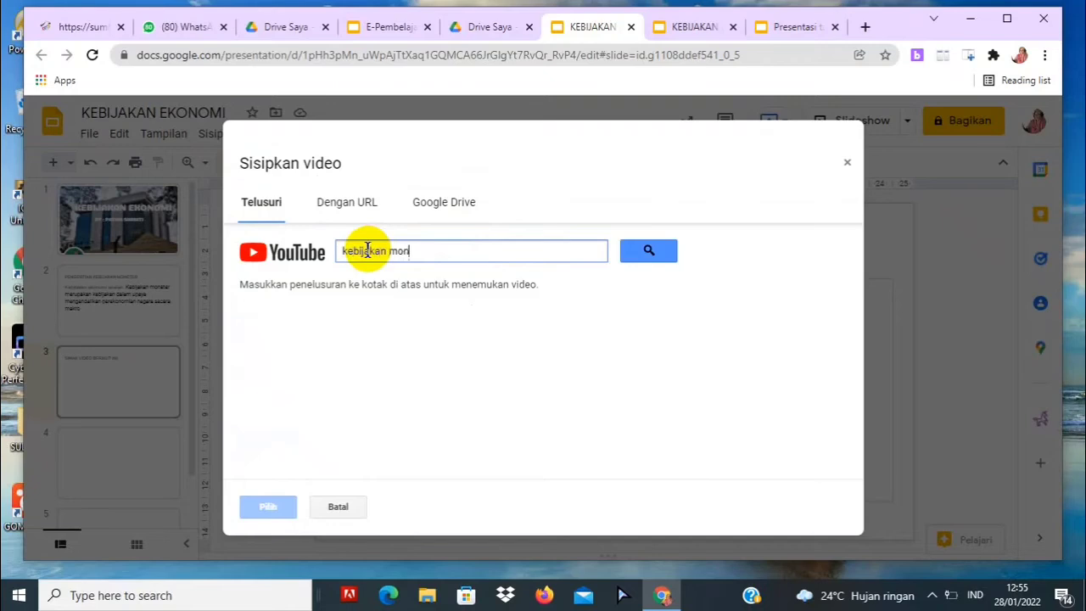
pyautogui.click(632, 253)
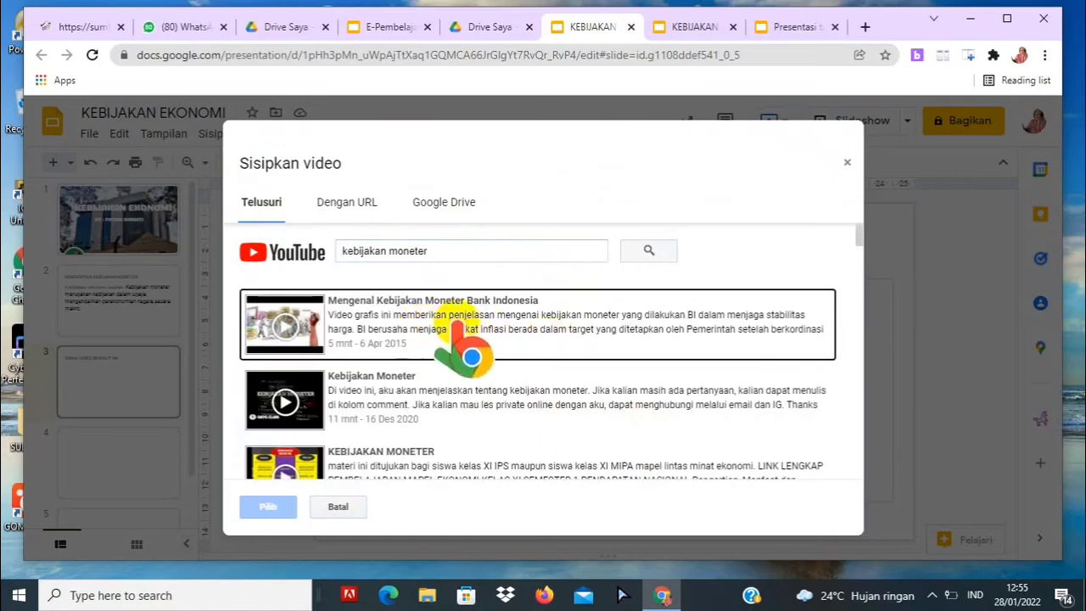
pyautogui.click(414, 392)
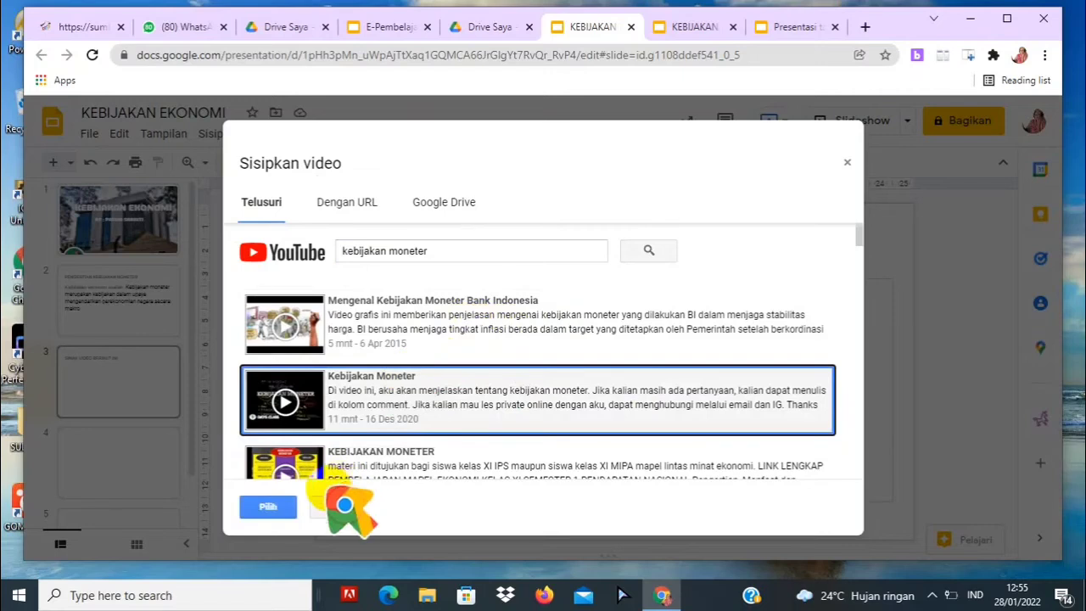
pyautogui.click(379, 467)
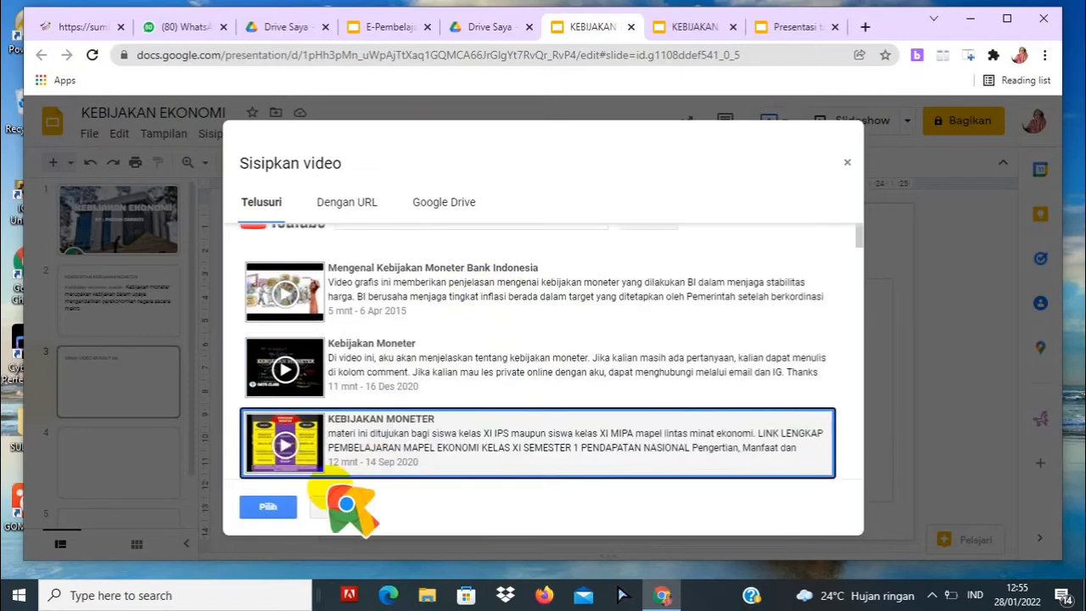
pyautogui.click(269, 507)
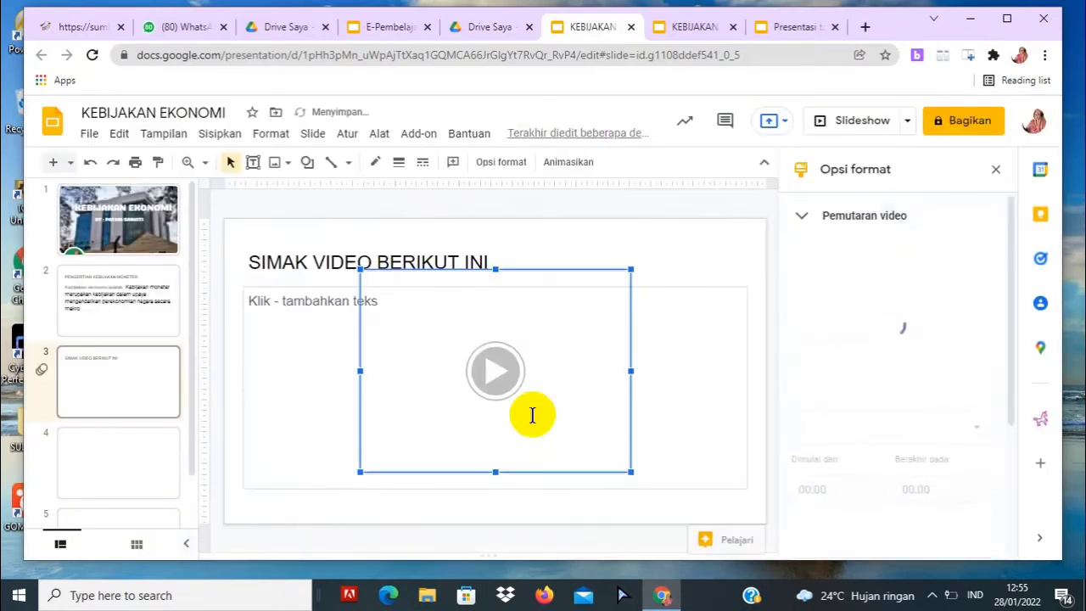
# Delete the empty body placeholder on slide 3 and move the video down so it clears the title
pyautogui.click(244, 337)
pyautogui.press('Delete')
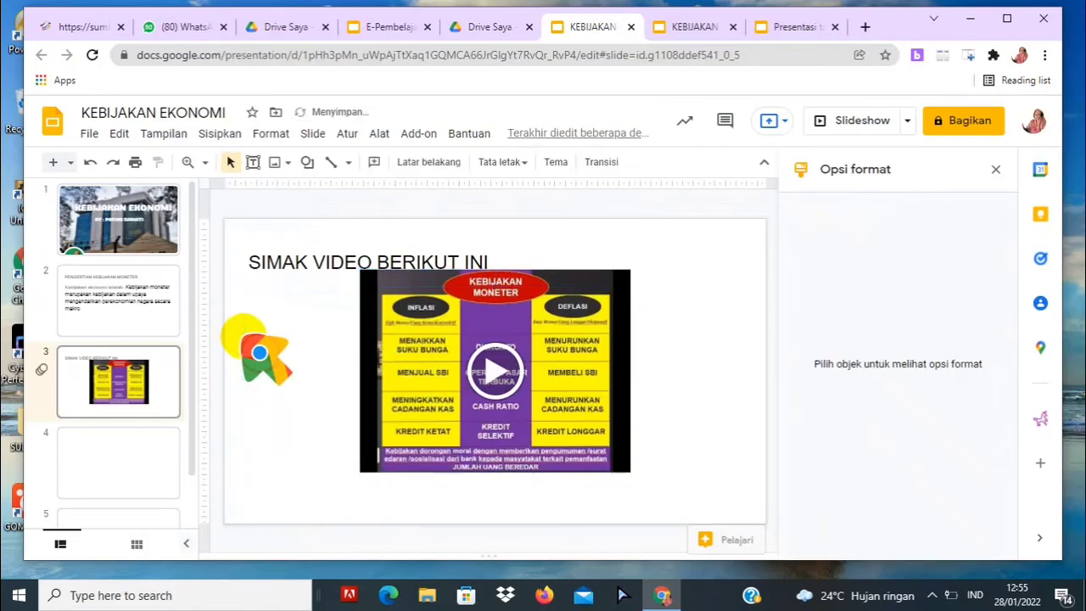
pyautogui.moveTo(444, 398); pyautogui.dragTo(444, 425)
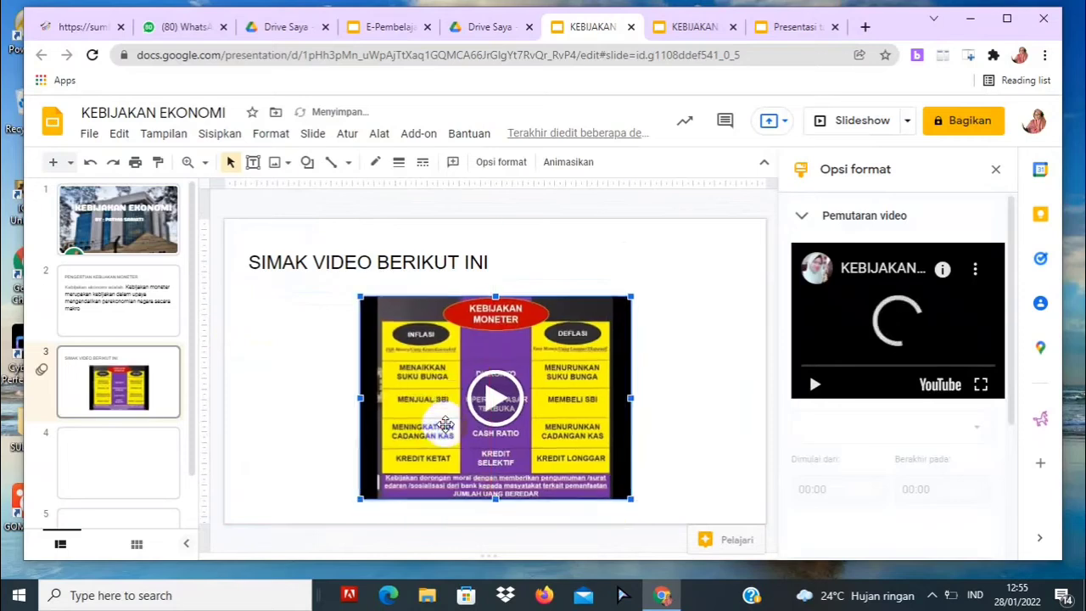
pyautogui.click(276, 419)
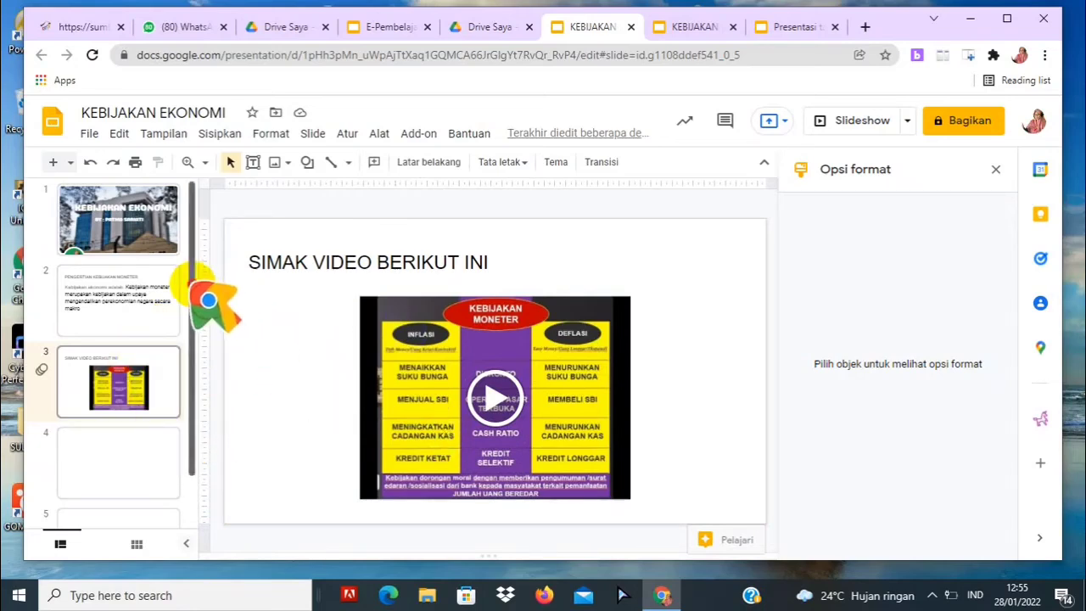
# Go to slide 4 and open its title placeholder for editing
pyautogui.scroll(-1, 207, 323)
pyautogui.click(153, 397)
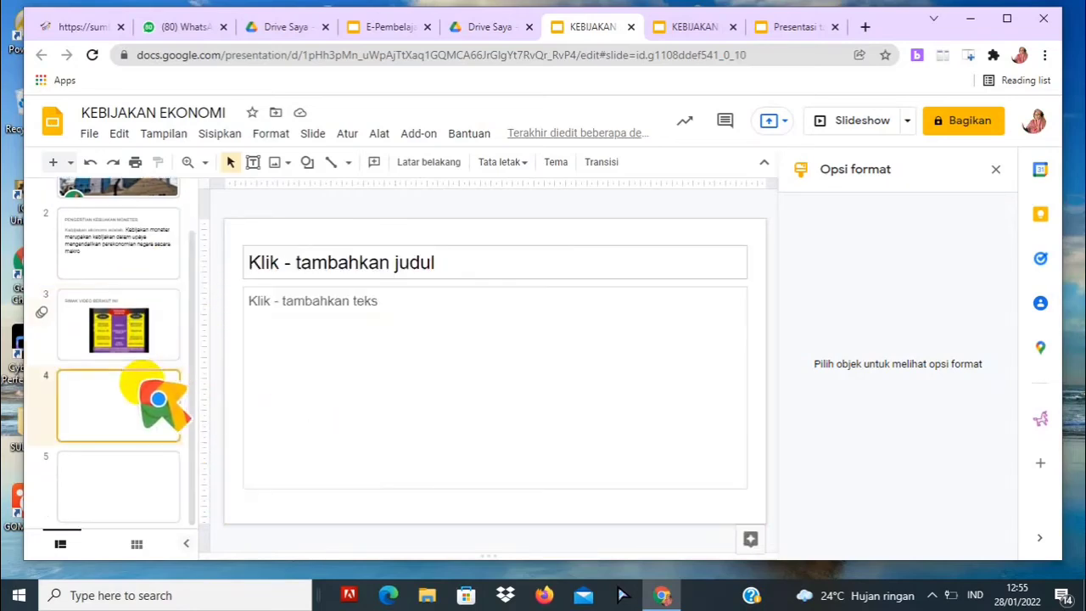
pyautogui.click(432, 261)
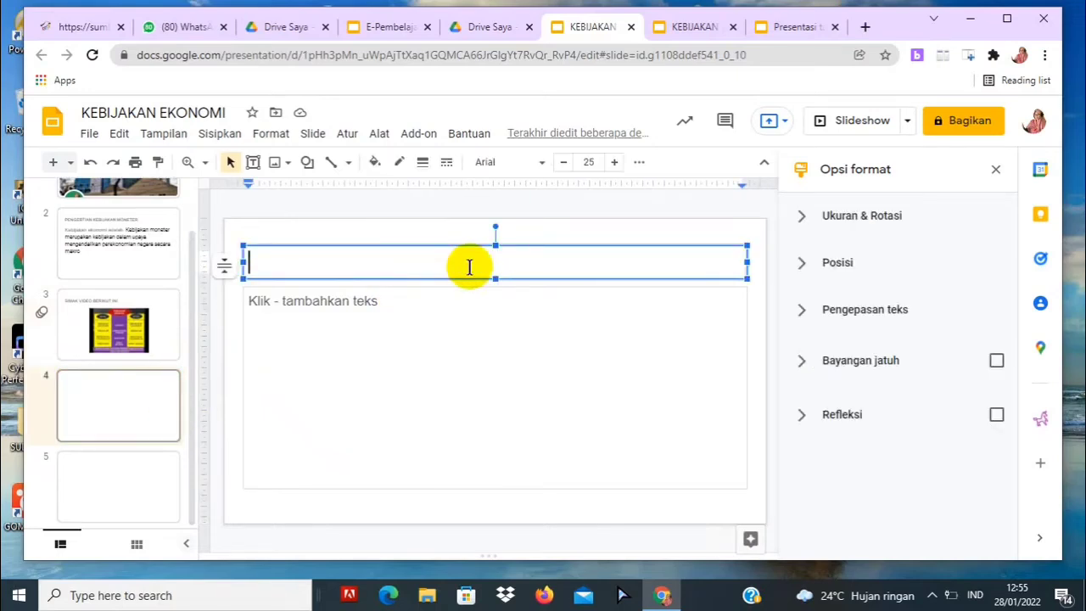
pyautogui.write('kesim')
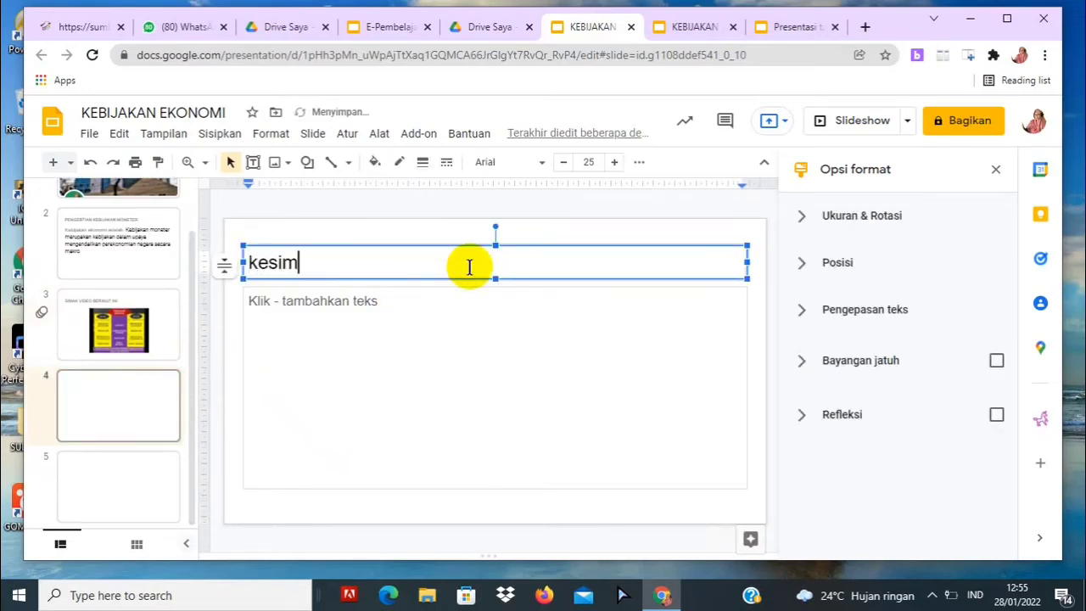
pyautogui.write('pulan')
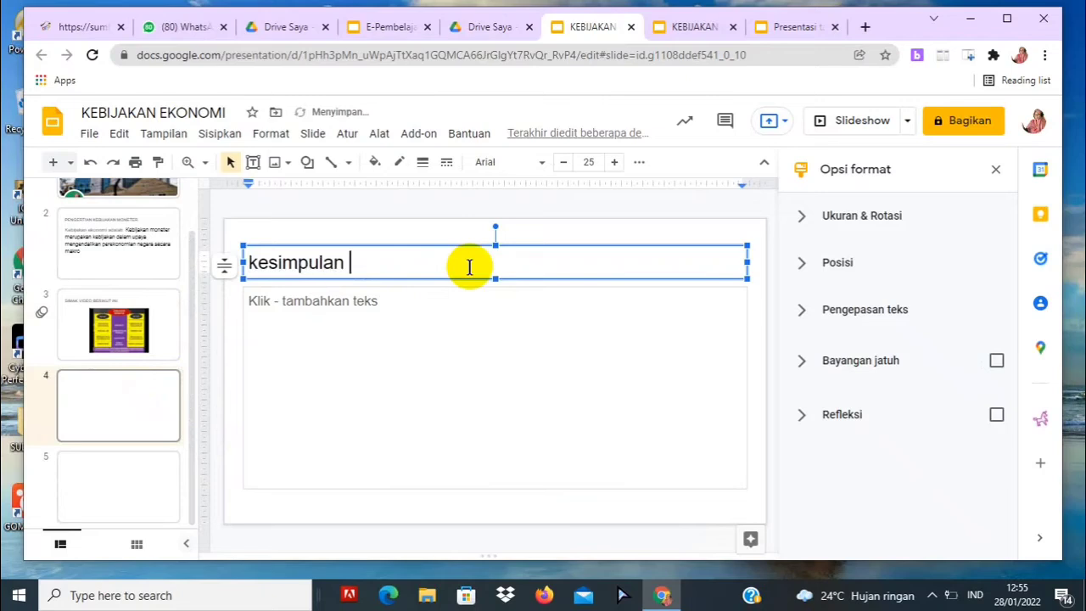
pyautogui.press('BackSpace')
pyautogui.press('BackSpace')
pyautogui.press('BackSpace')
pyautogui.press('BackSpace')
pyautogui.press('BackSpace')
pyautogui.press('BackSpace')
pyautogui.press('BackSpace')
pyautogui.press('BackSpace')
pyautogui.press('BackSpace')
pyautogui.press('BackSpace')
pyautogui.press('BackSpace')
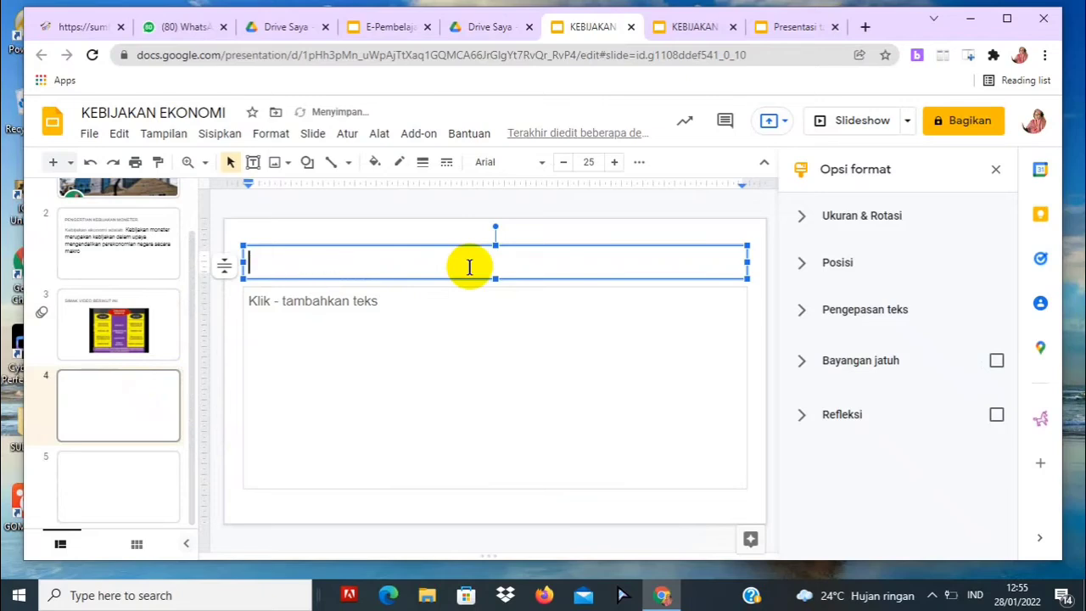
# Enter KESIMPULAN in capitals as the title of slide 4
pyautogui.write('KESIM')
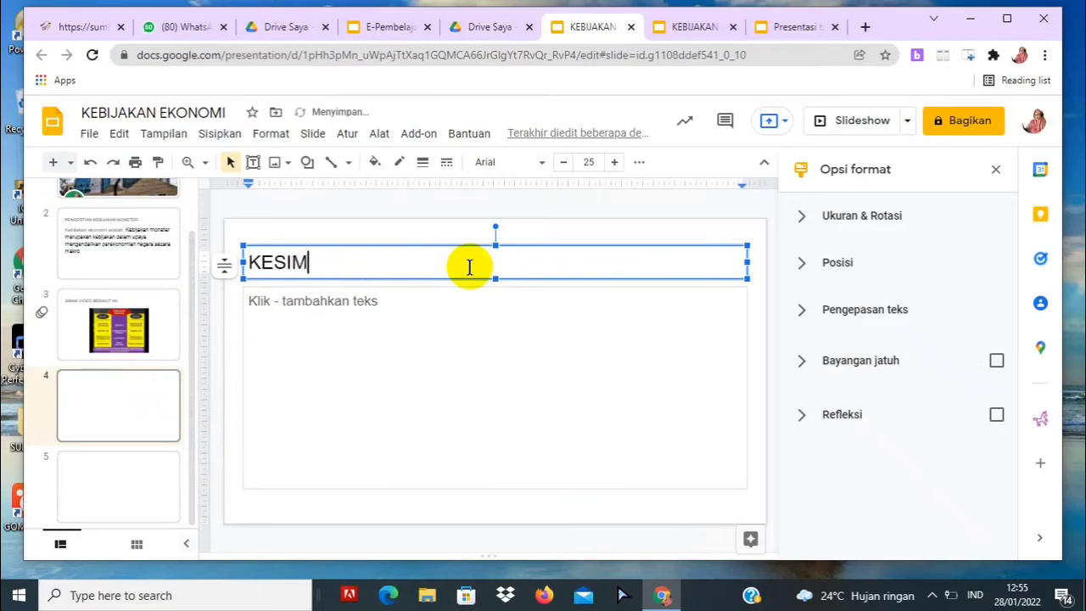
pyautogui.write('PULAN')
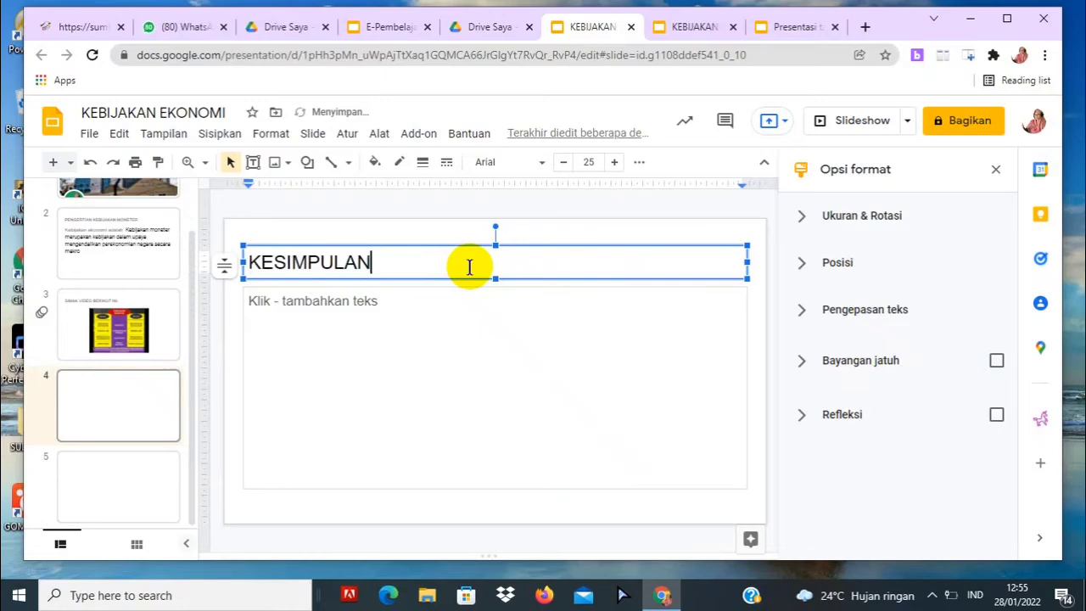
# Delete the title text KESIMPULAN from slide 4 and reopen the empty title placeholder for editing
pyautogui.click(419, 342)
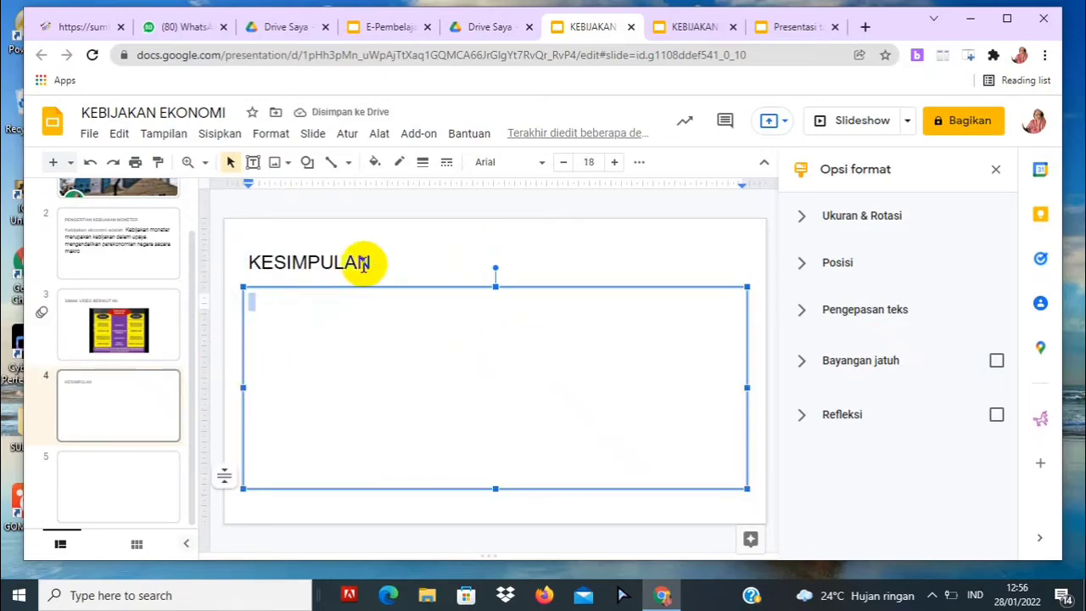
pyautogui.click(170, 400)
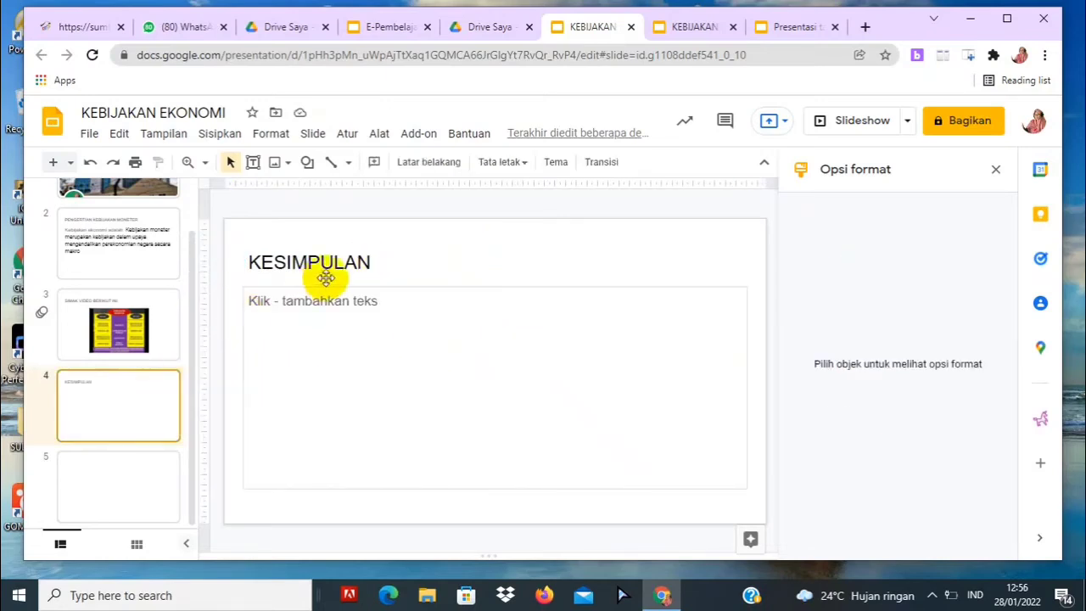
pyautogui.click(358, 261)
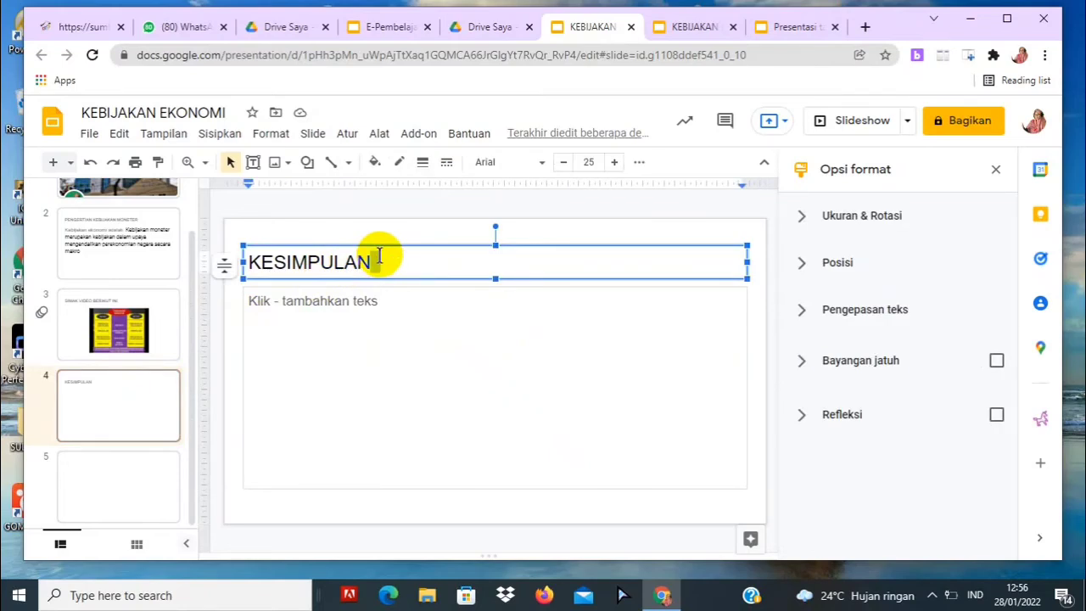
pyautogui.click(248, 263)
pyautogui.moveTo(248, 263); pyautogui.dragTo(383, 266)
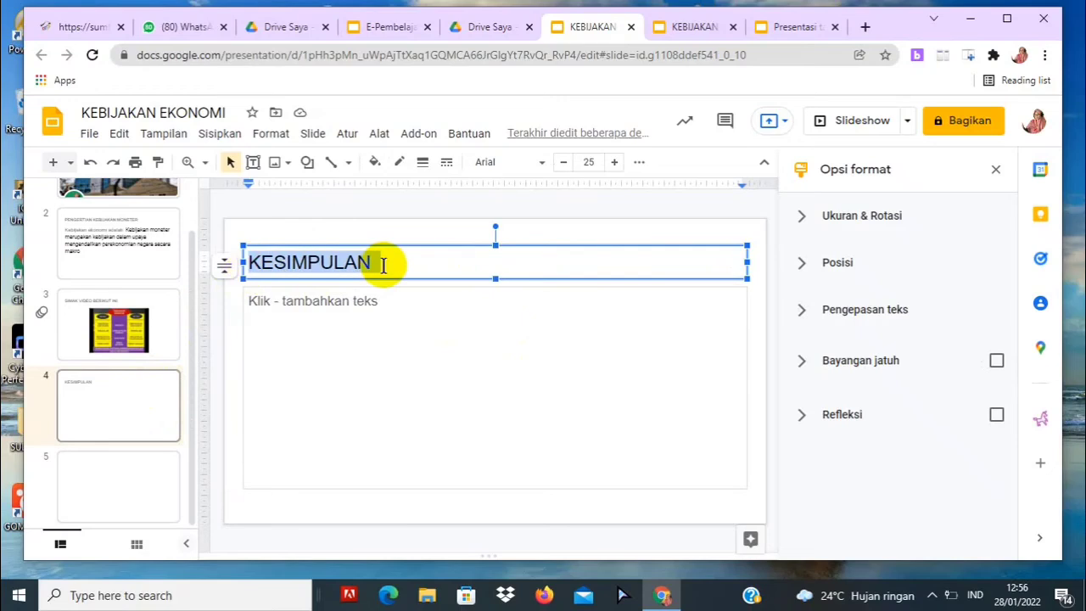
pyautogui.press('BackSpace')
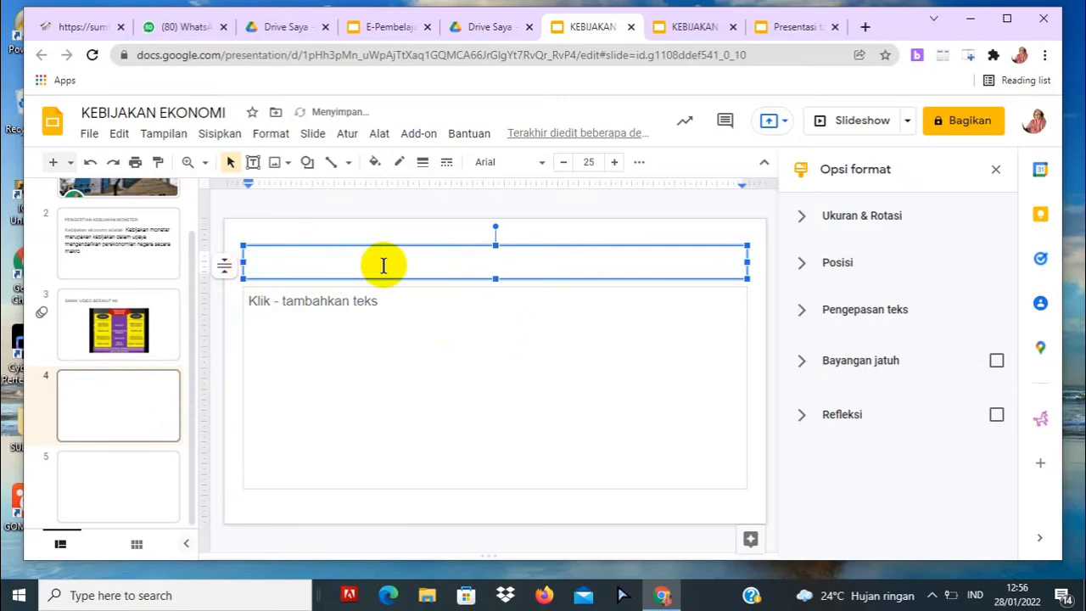
pyautogui.click(152, 355)
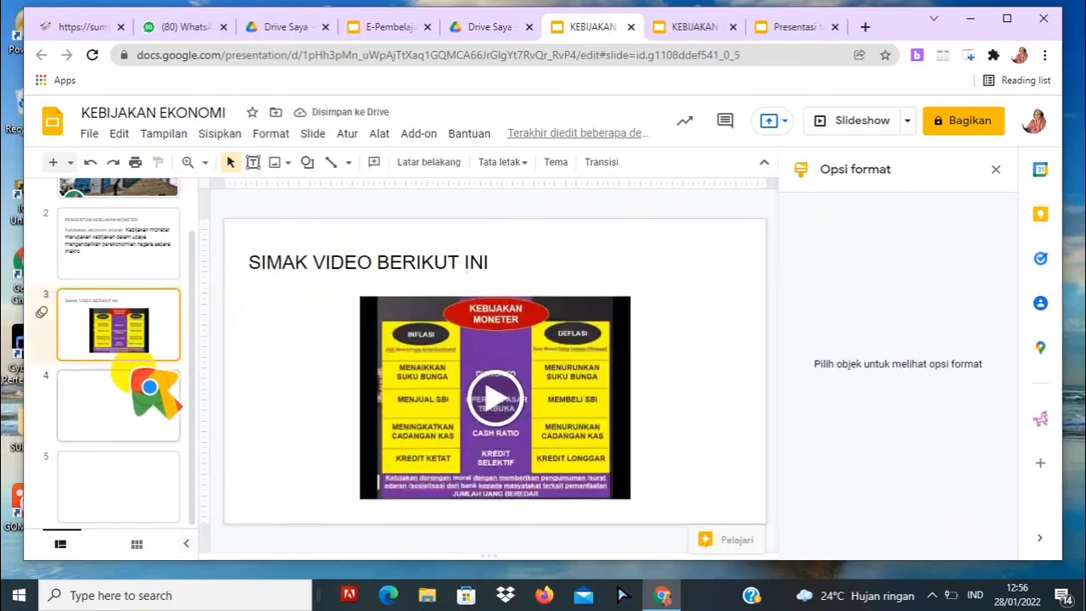
pyautogui.click(145, 381)
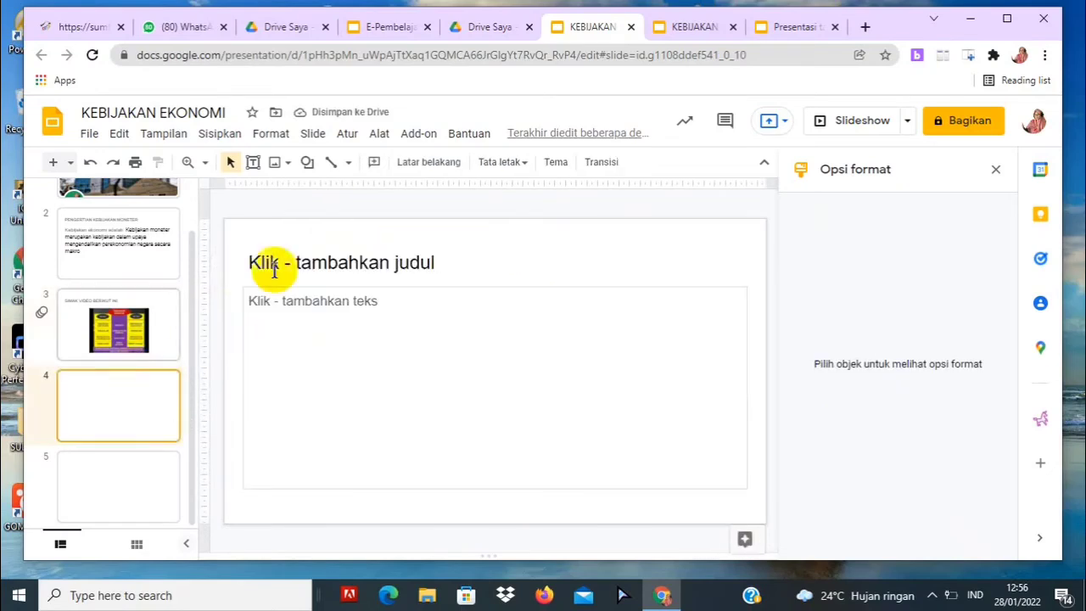
pyautogui.click(319, 260)
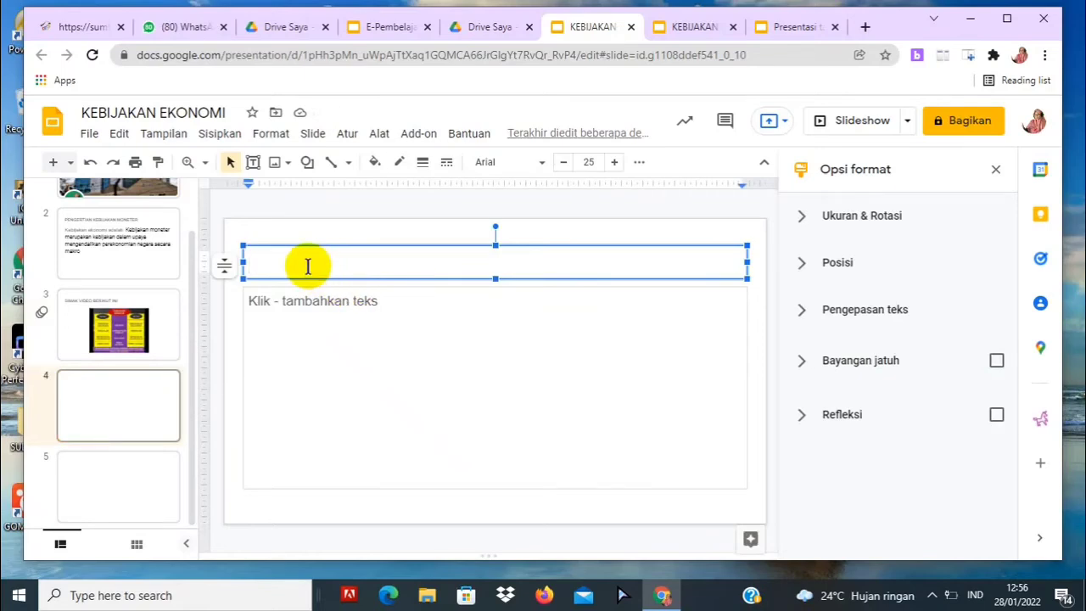
pyautogui.write('SETELA')
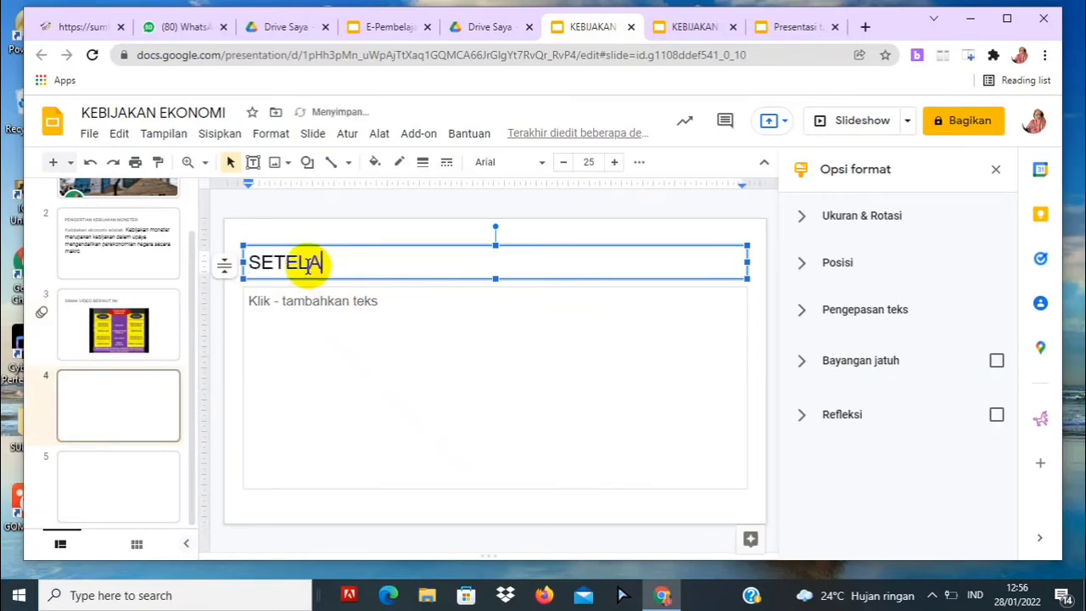
pyautogui.write('H')
pyautogui.press('BackSpace')
pyautogui.press('BackSpace')
pyautogui.press('BackSpace')
pyautogui.press('BackSpace')
pyautogui.press('BackSpace')
pyautogui.press('BackSpace')
pyautogui.press('BackSpace')
# Title slide 4 TUGAS MANDIRI and enter the body text SILAHKAN MASING-MASING SISWA MENYIMPULKAN DI SLIDE INI DENGAN CARA SATU SISWA SATU SLIDE
pyautogui.write('TUGAS')
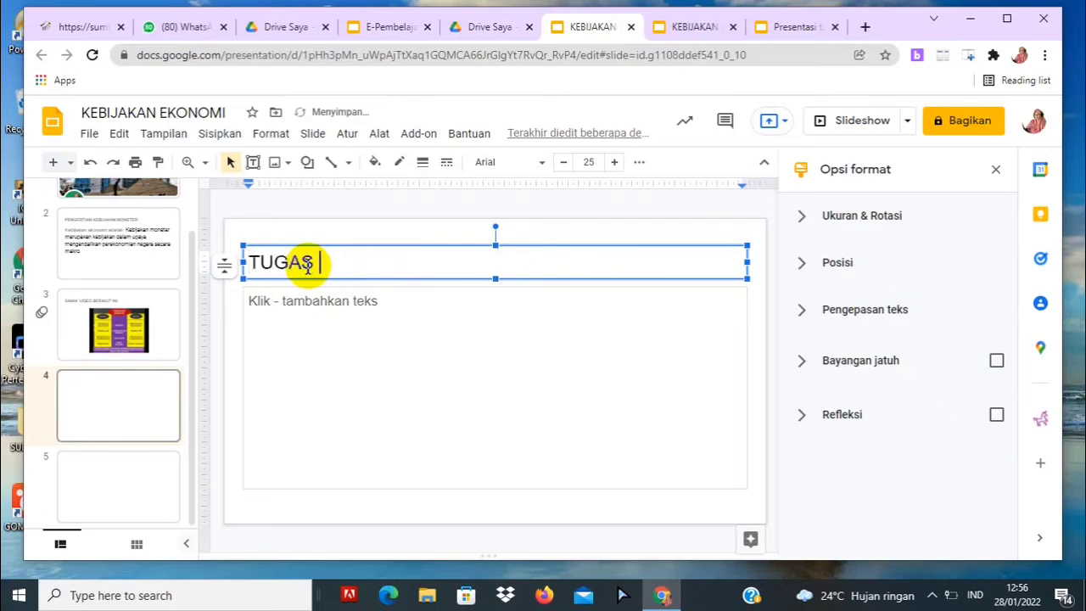
pyautogui.write(' MANDIRI')
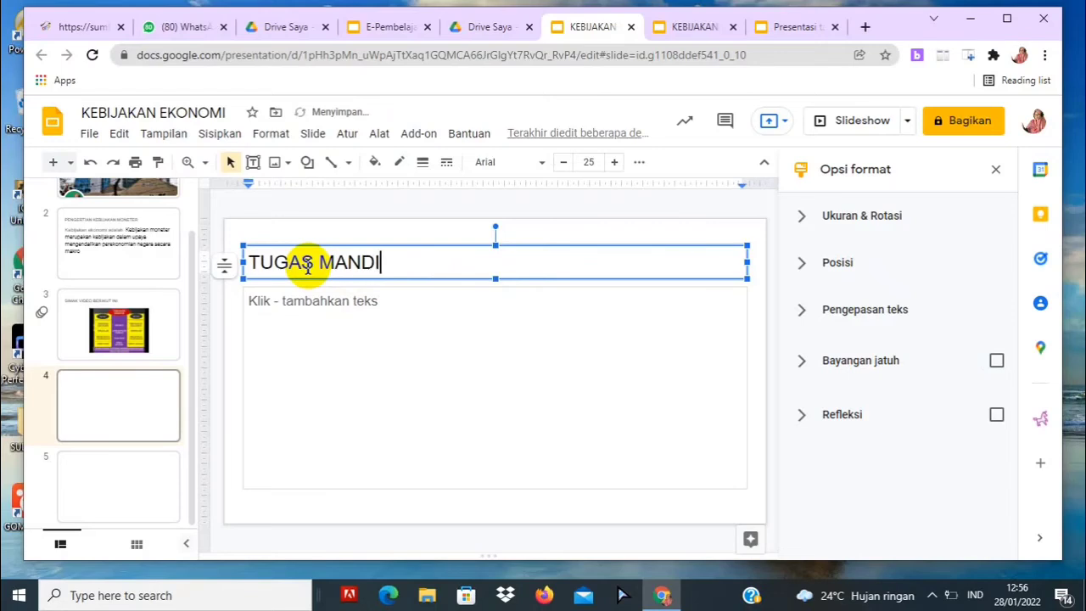
pyautogui.click(328, 308)
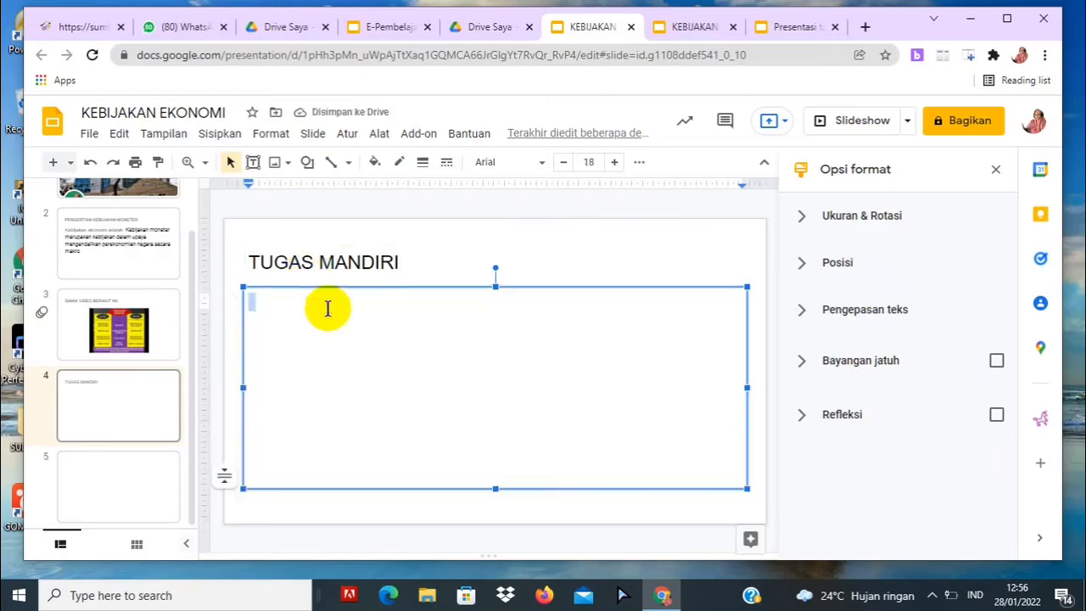
pyautogui.write('SILAHKA')
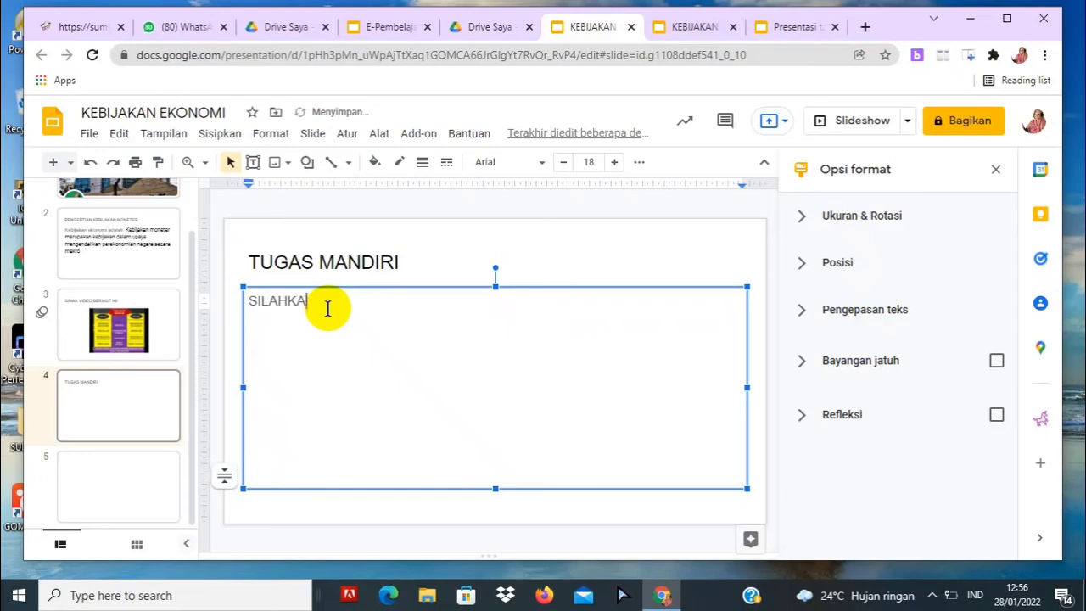
pyautogui.write('N MASING')
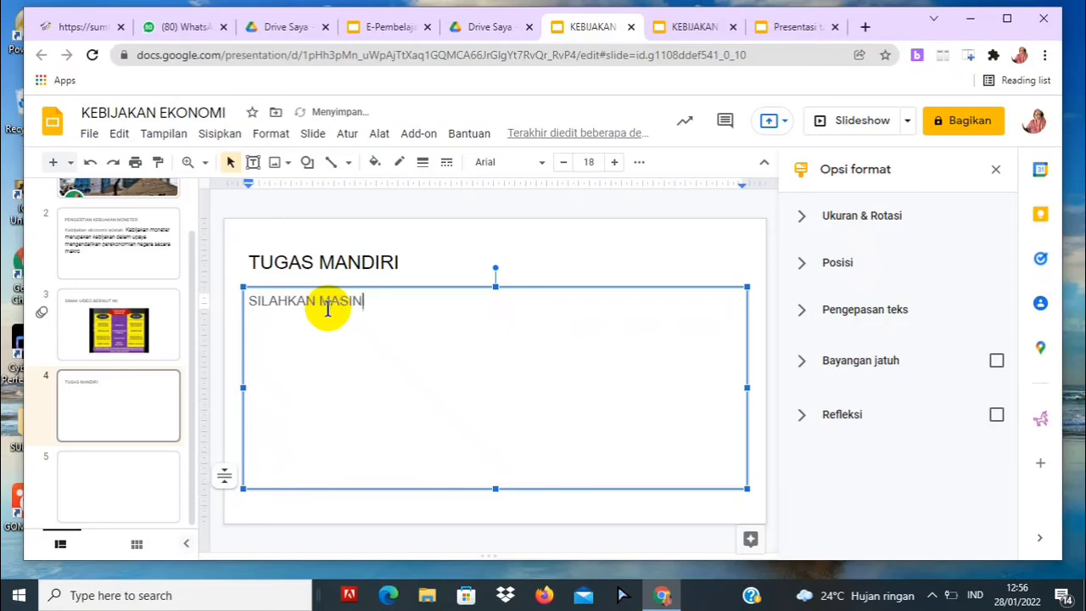
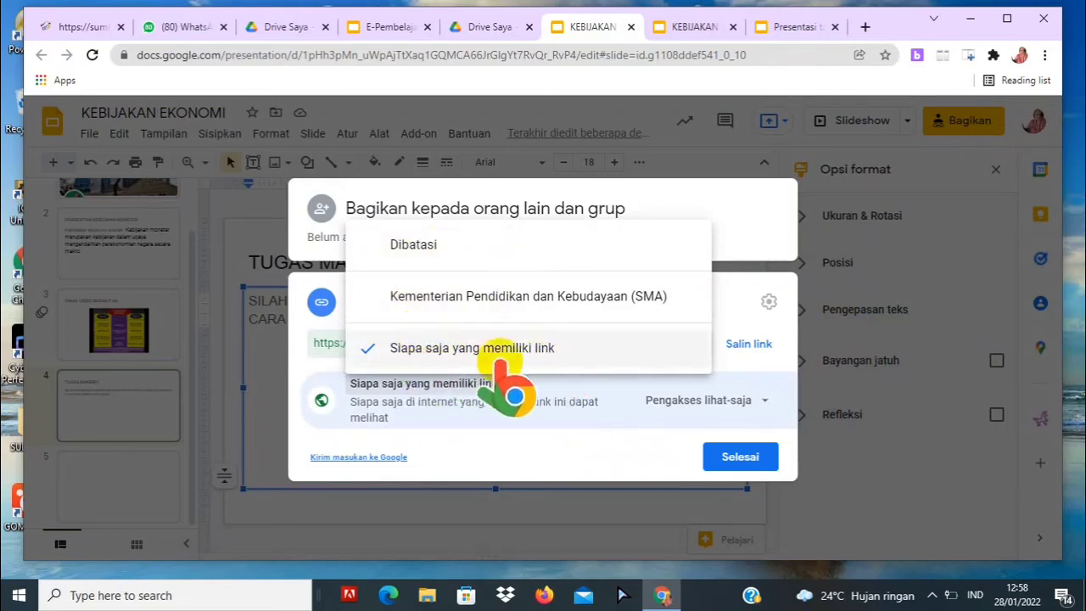
# Give anyone with the link Editor access, copy the presentation's sharing link and finish the sharing settings
pyautogui.click(740, 403)
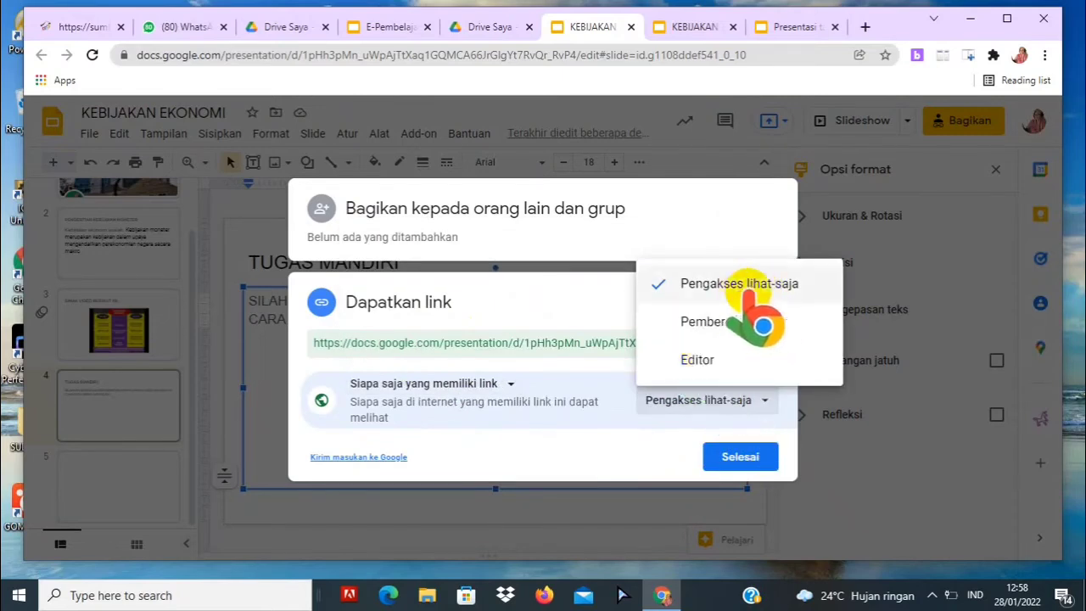
pyautogui.click(698, 360)
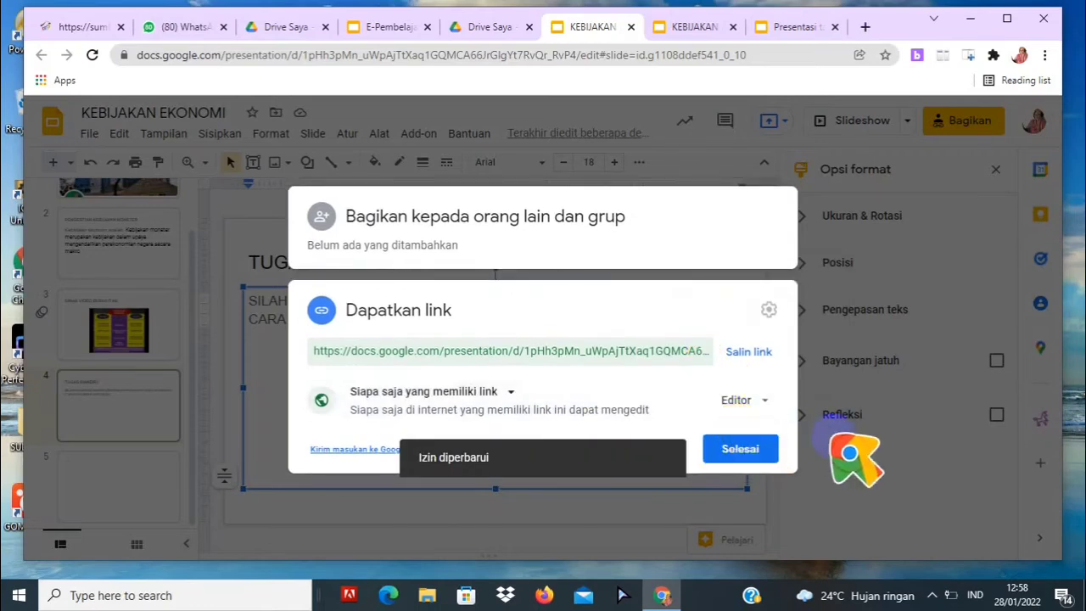
pyautogui.click(750, 350)
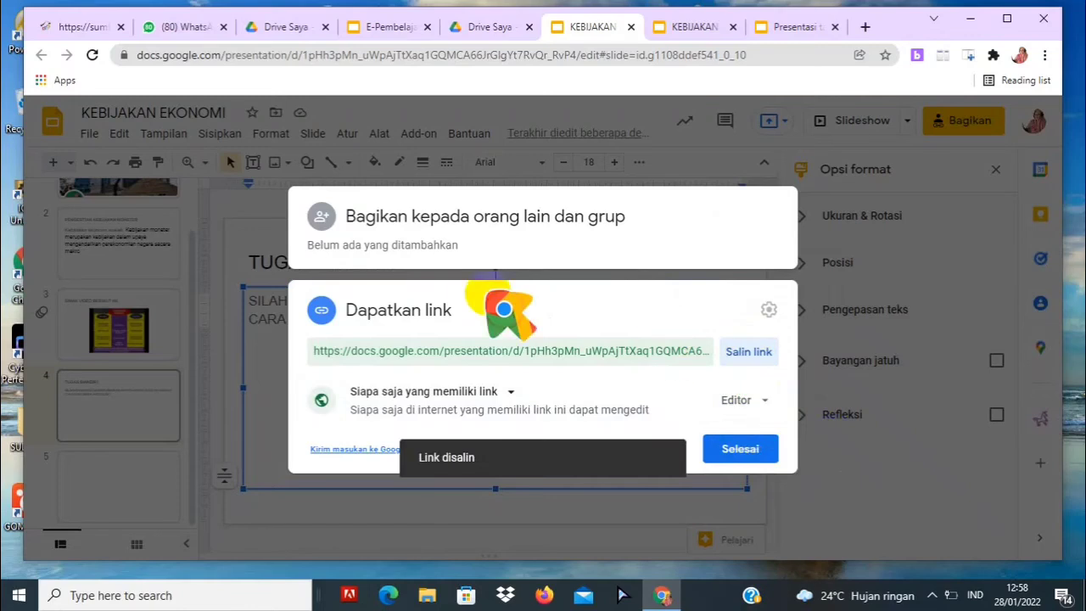
pyautogui.click(741, 449)
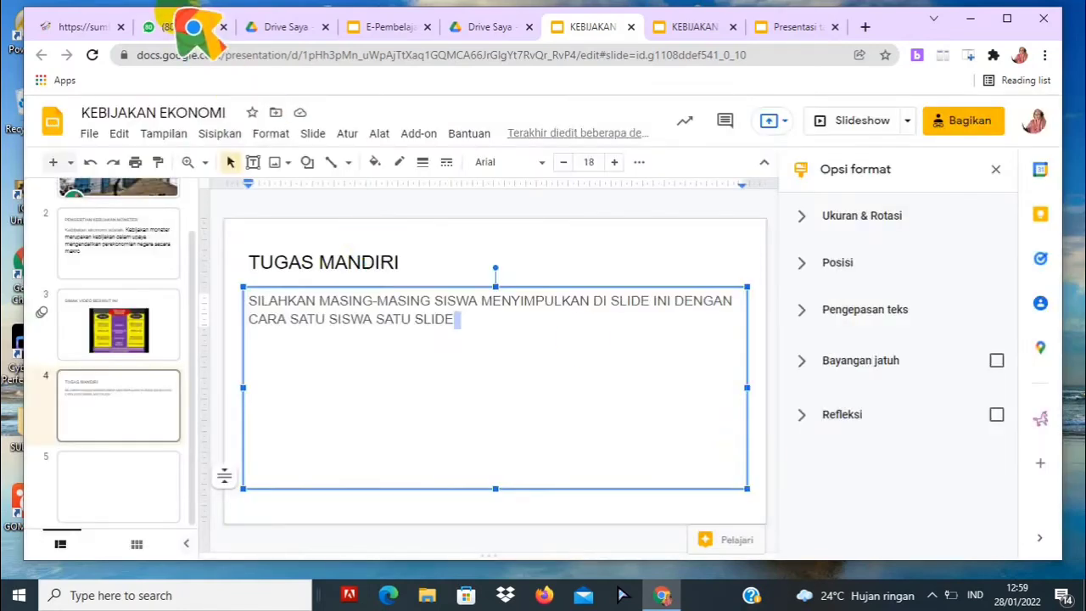
pyautogui.click(185, 26)
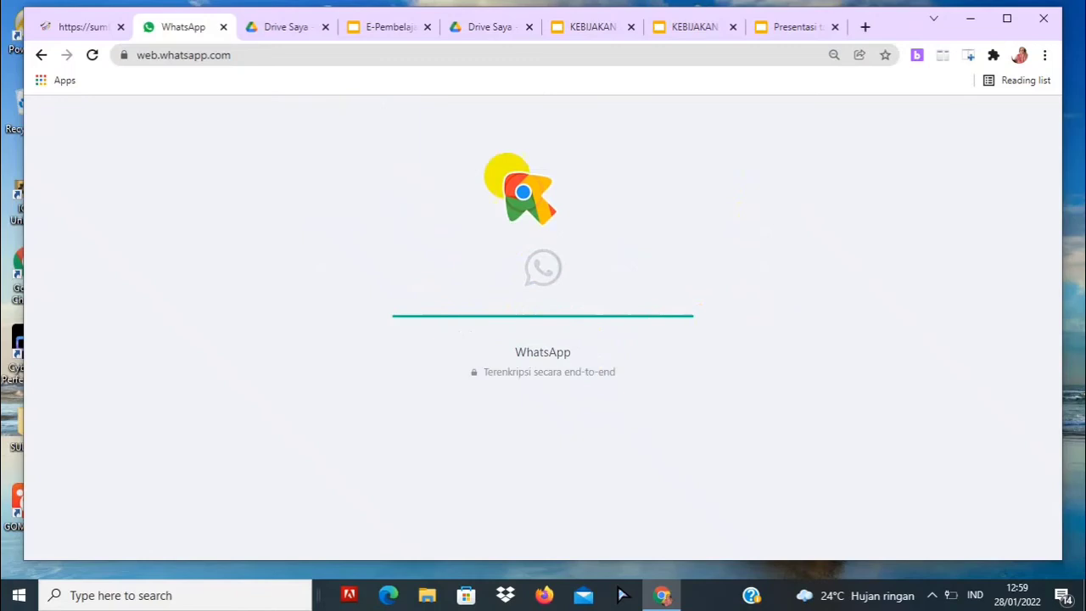
pyautogui.click(592, 26)
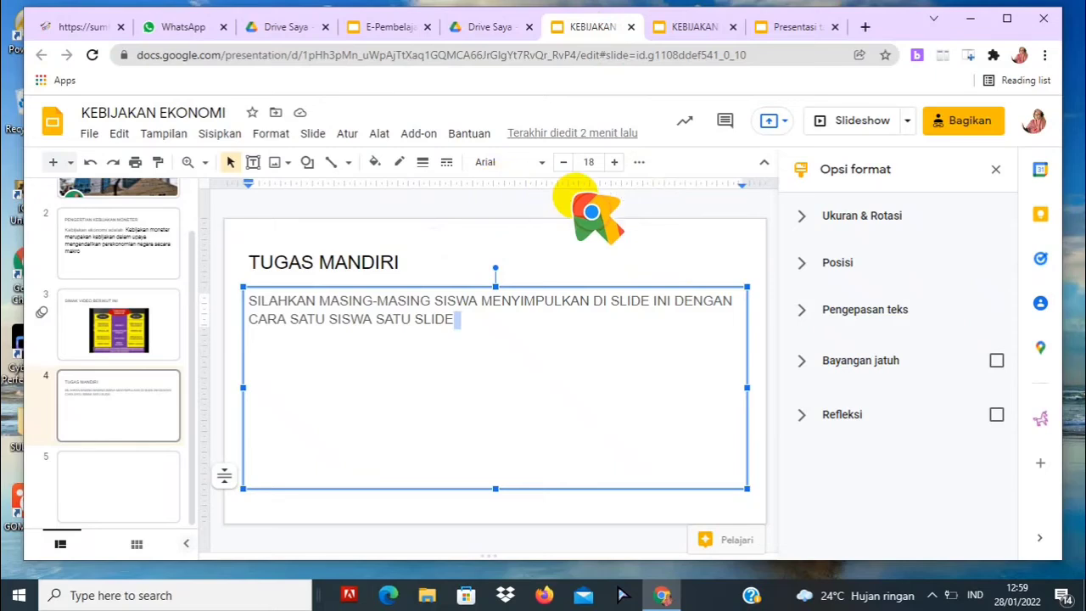
pyautogui.click(814, 34)
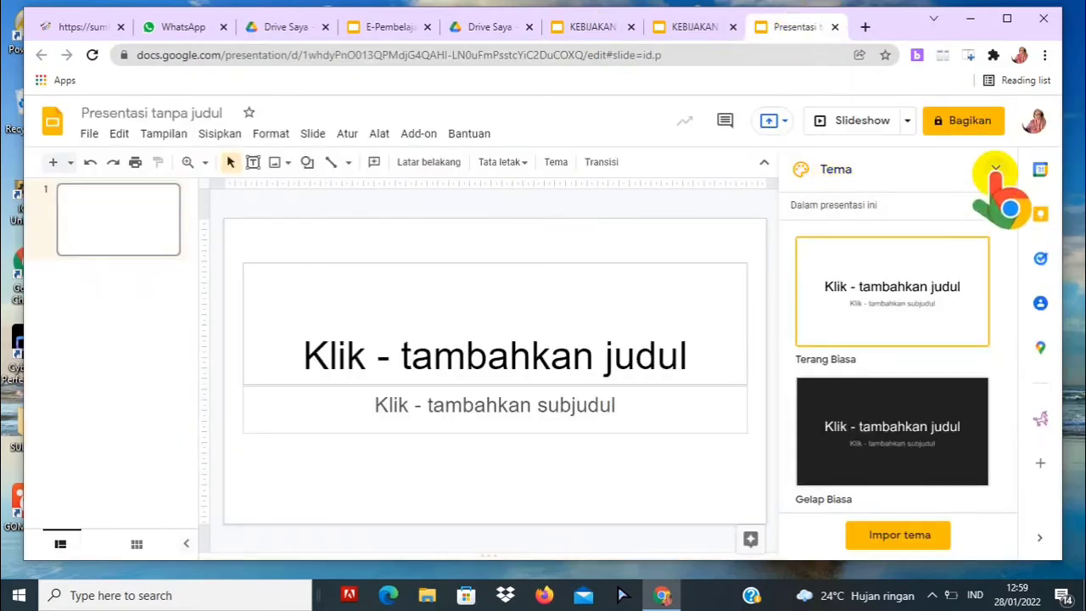
pyautogui.click(996, 169)
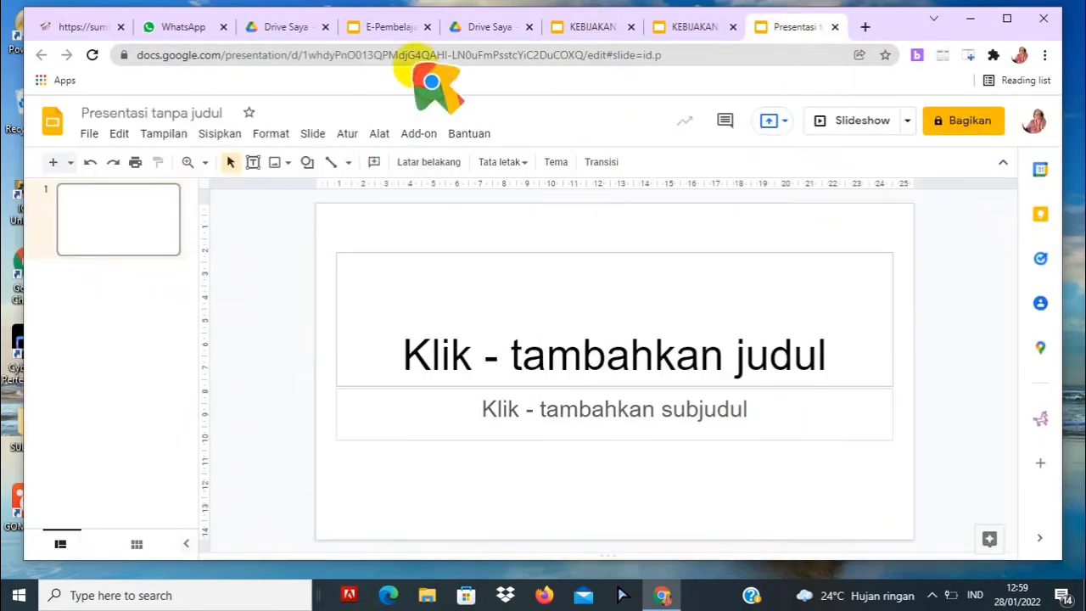
# Create a new blank Google Slides presentation from Google Drive and close the older untitled presentation
pyautogui.click(497, 32)
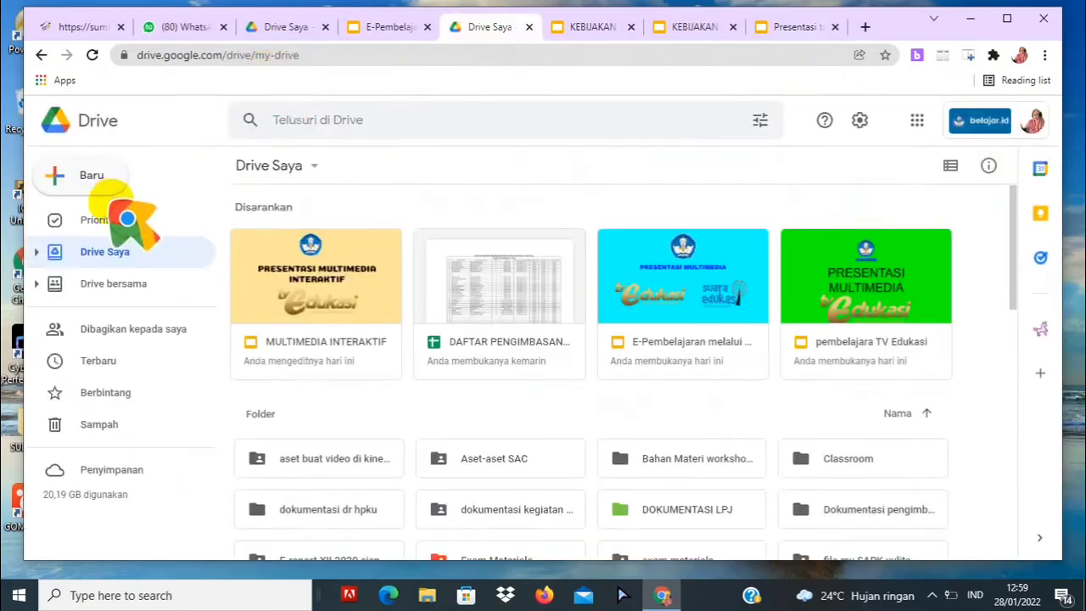
pyautogui.click(68, 176)
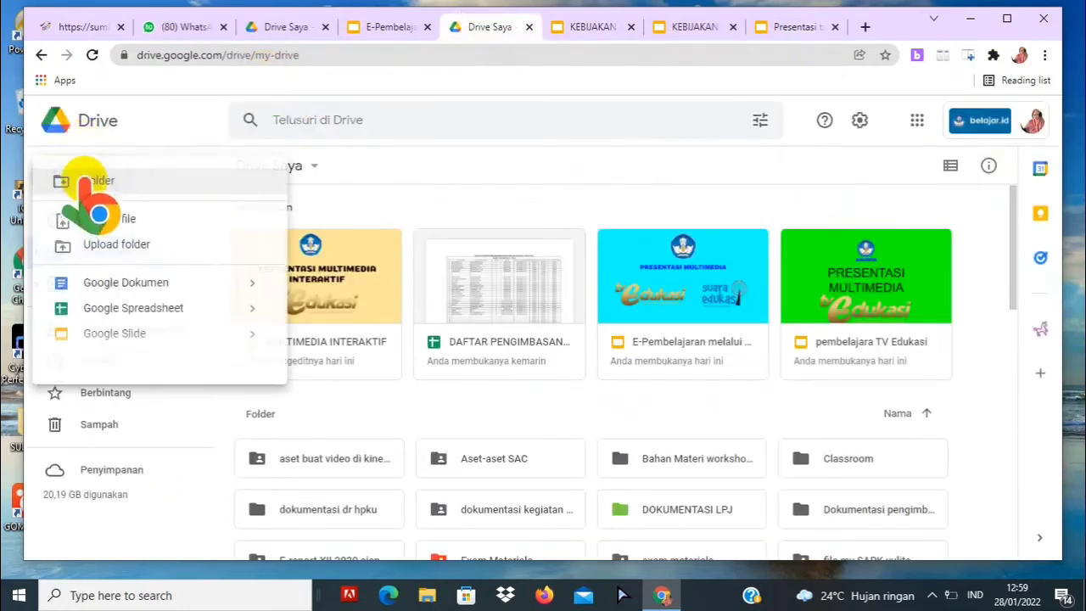
pyautogui.click(140, 338)
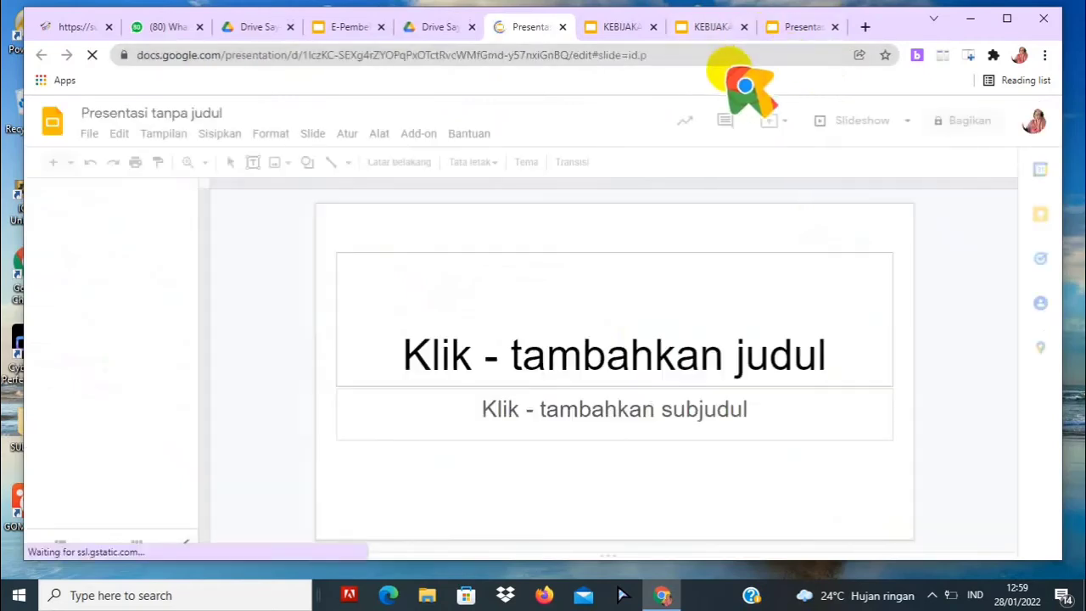
pyautogui.click(835, 26)
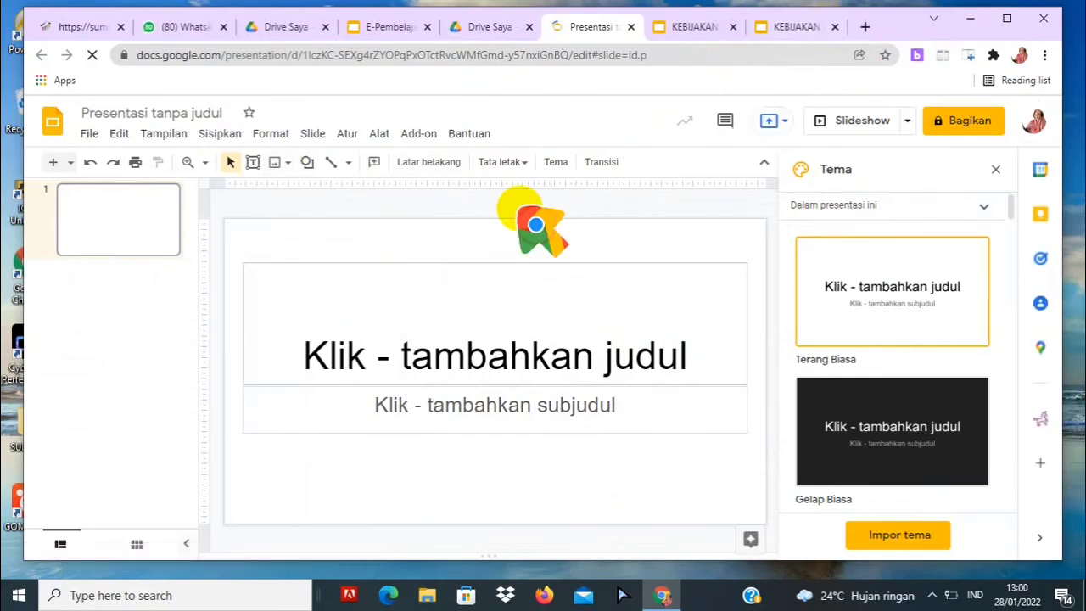
# Rename the new untitled presentation as MULTIMEDIA INTERAKTIF
pyautogui.click(180, 113)
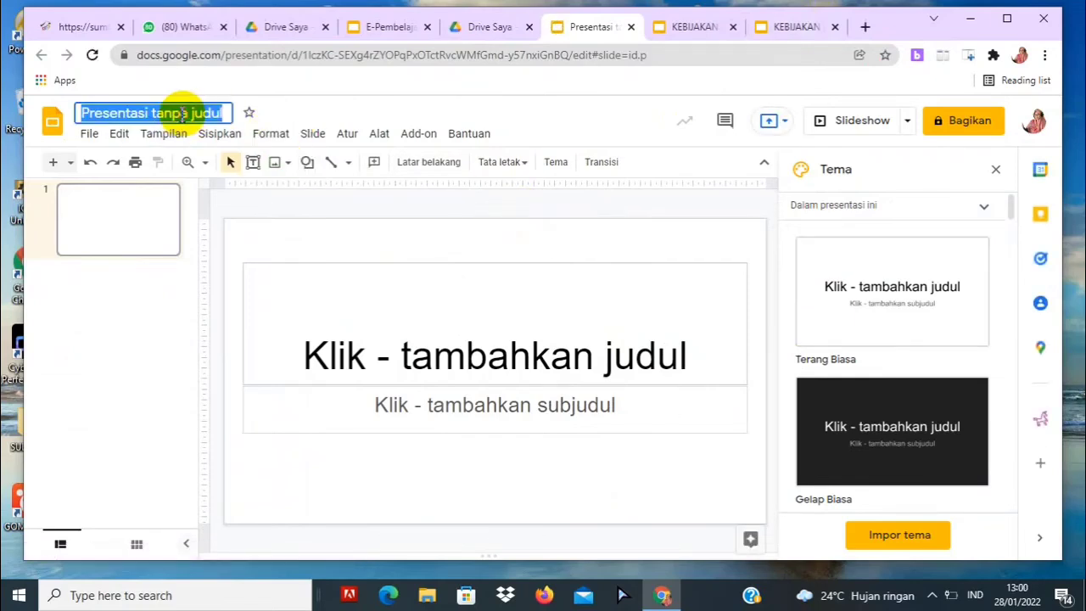
pyautogui.write('MULT')
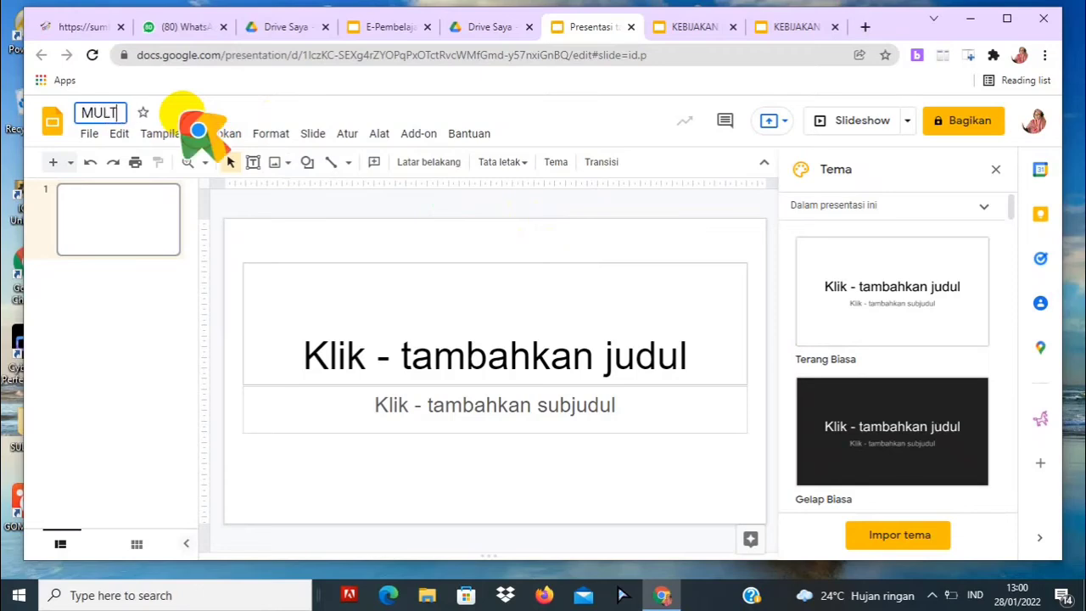
pyautogui.write('IMEDIA ')
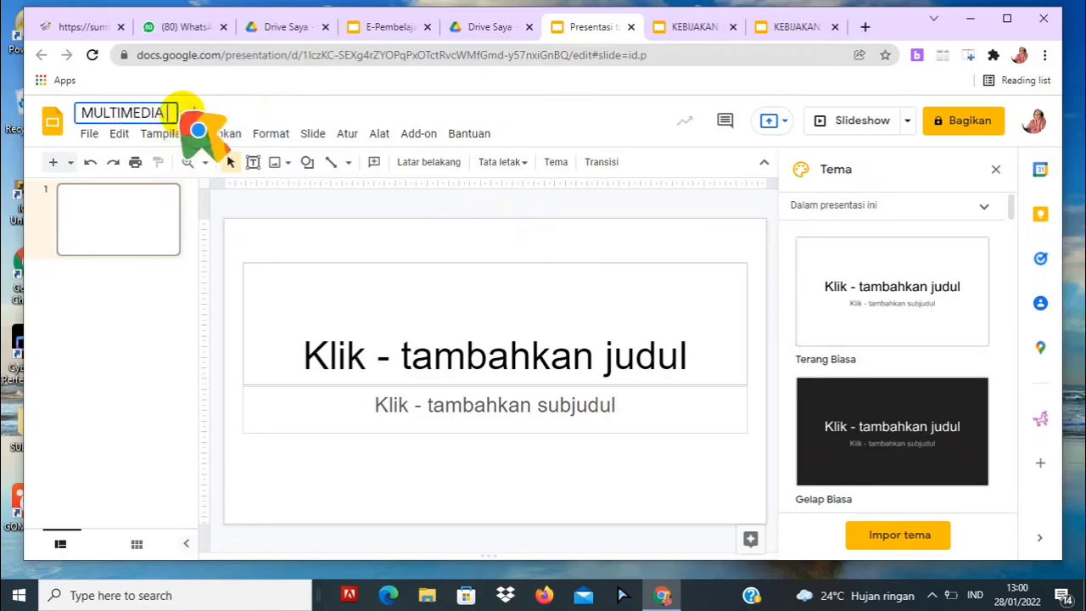
pyautogui.write('INTERA')
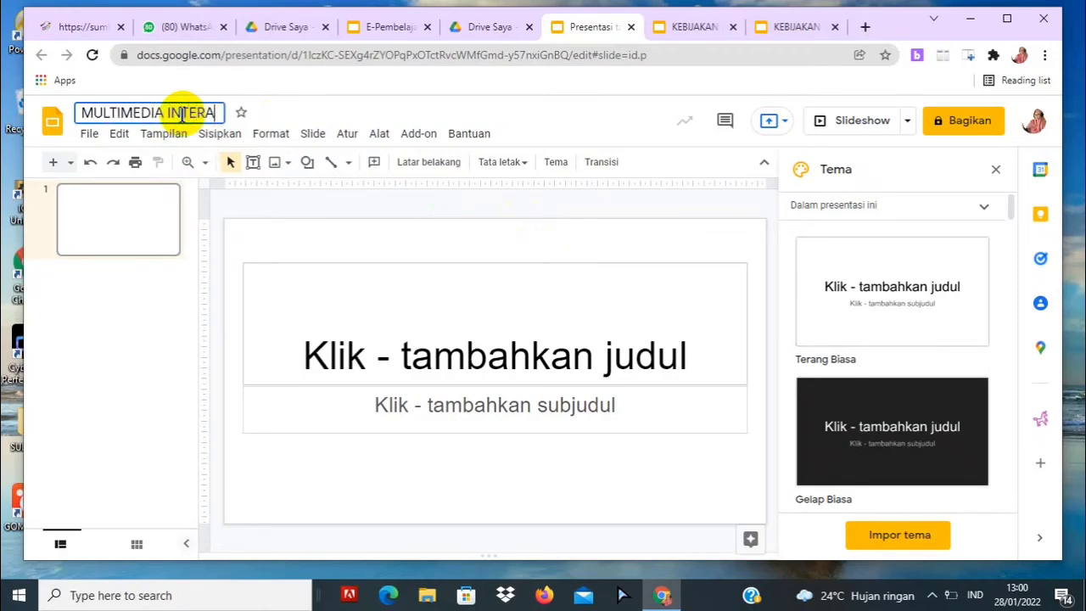
pyautogui.write('KTIF')
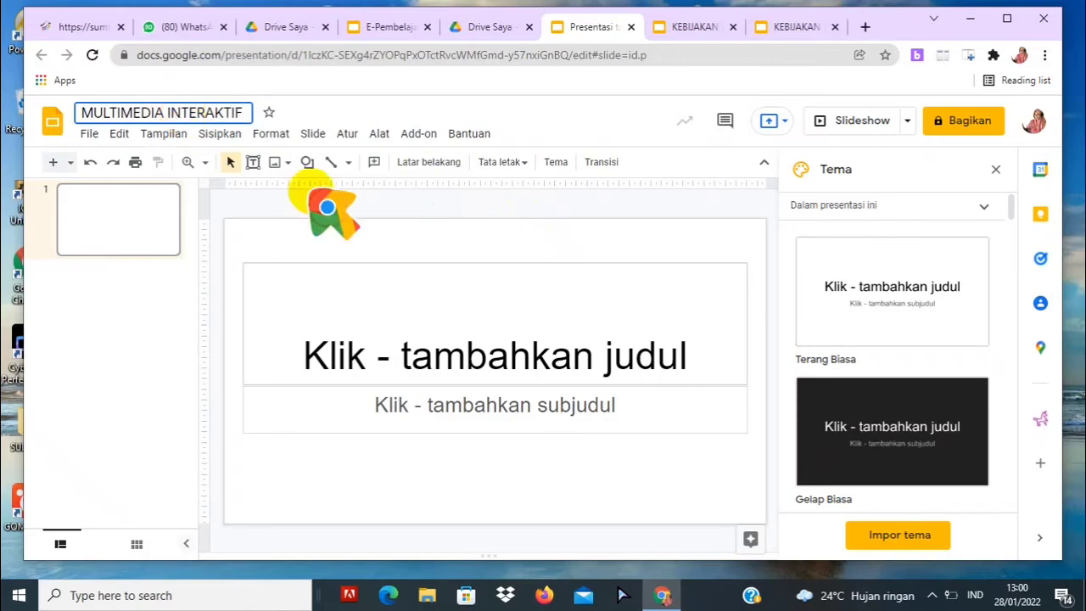
pyautogui.click(347, 276)
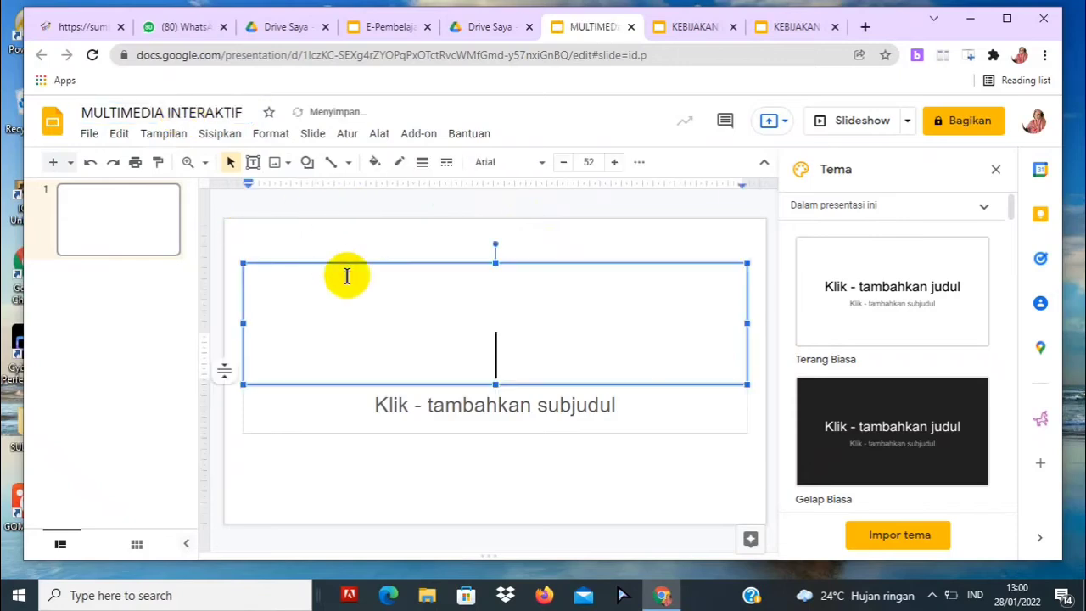
# Add a second slide with title and body placeholders after the empty title slide
pyautogui.click(136, 225)
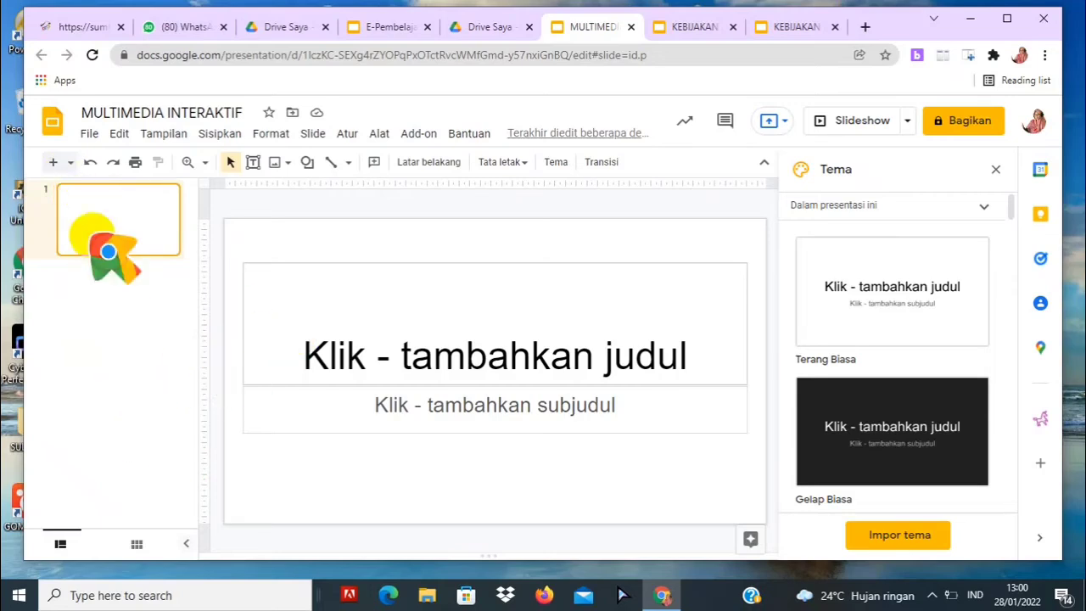
pyautogui.click(52, 162)
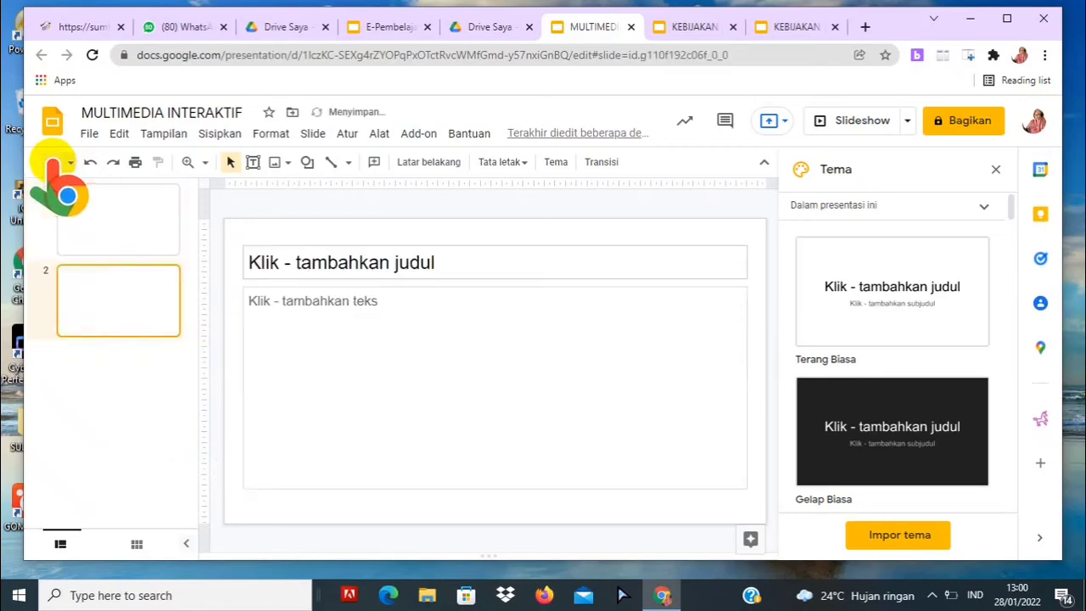
# Add a third and a fourth slide with title and body placeholders to the presentation
pyautogui.click(53, 162)
pyautogui.click(53, 163)
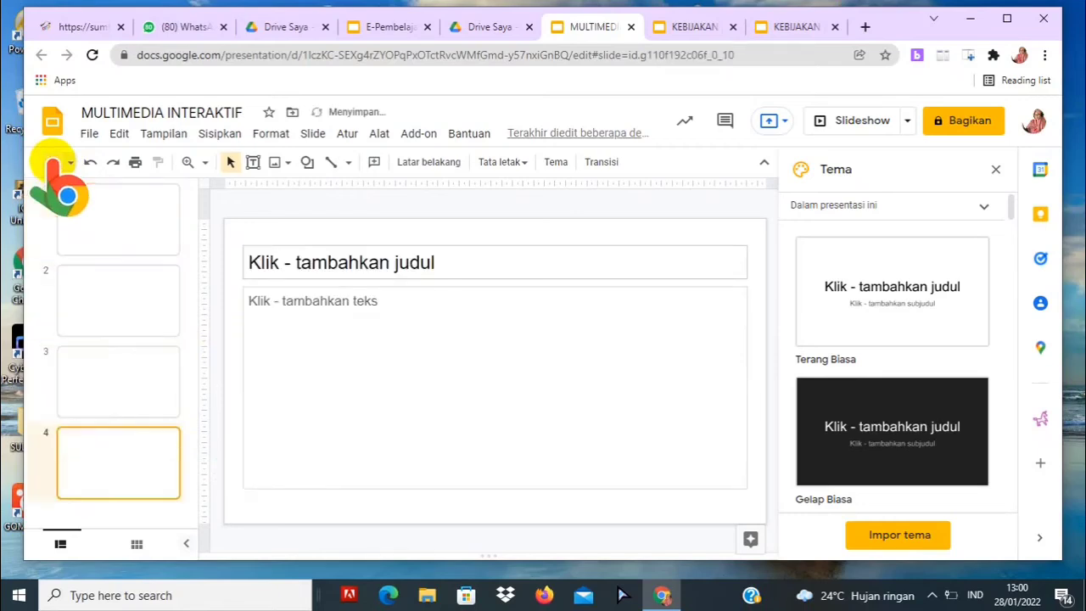
pyautogui.click(253, 298)
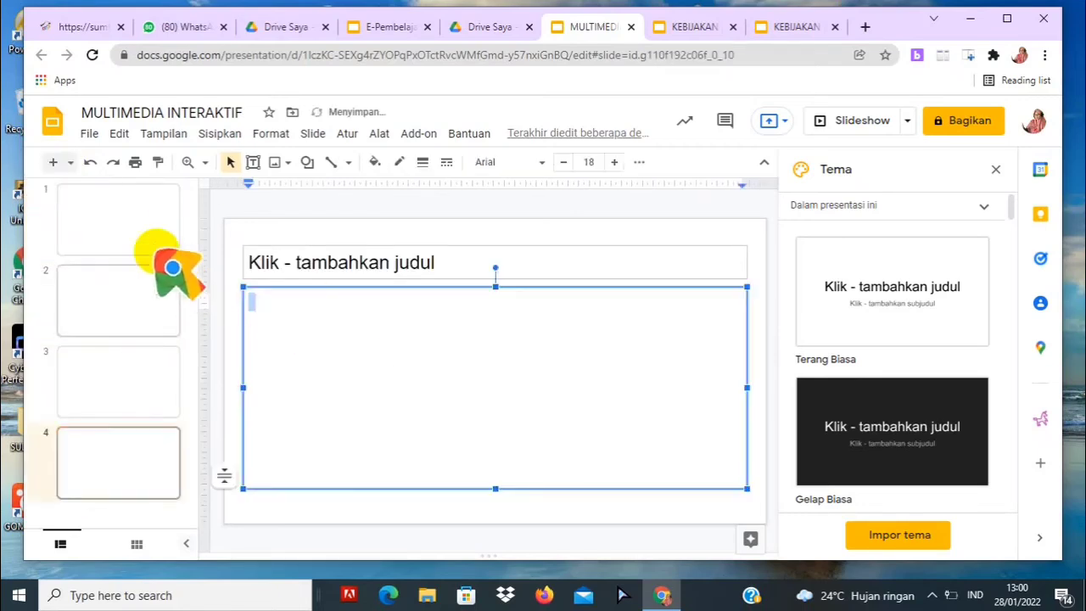
# Delete the title and subtitle placeholders from the first slide so that it is blank
pyautogui.click(114, 219)
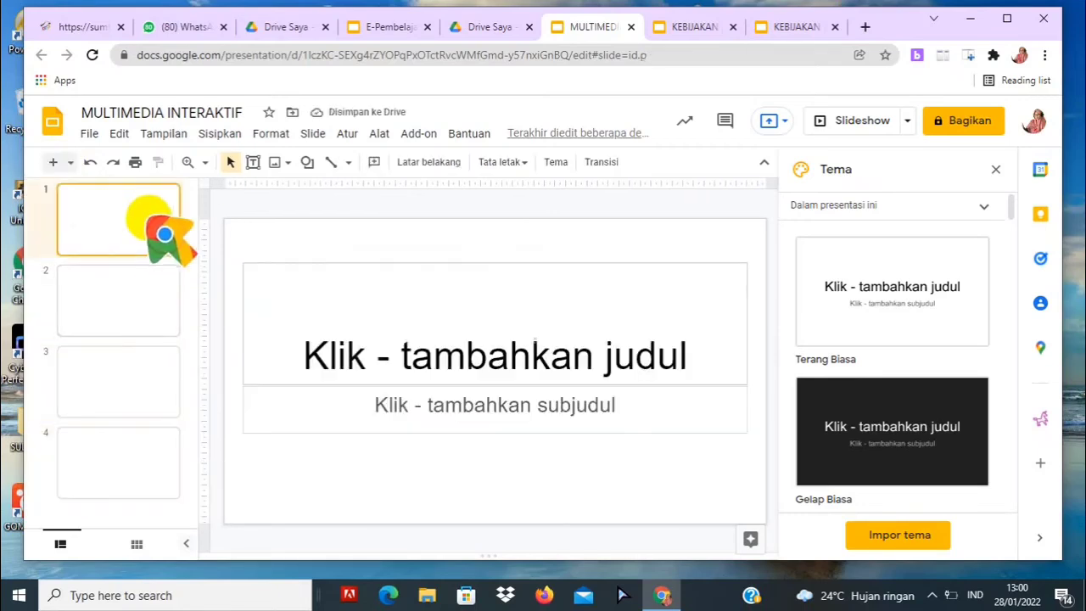
pyautogui.click(243, 341)
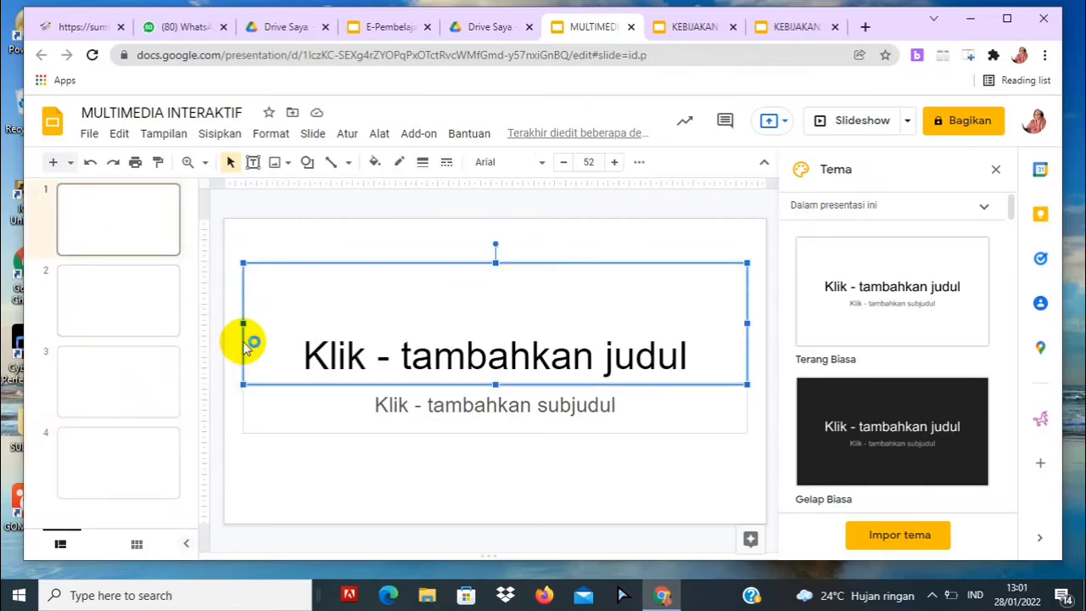
pyautogui.press('Delete')
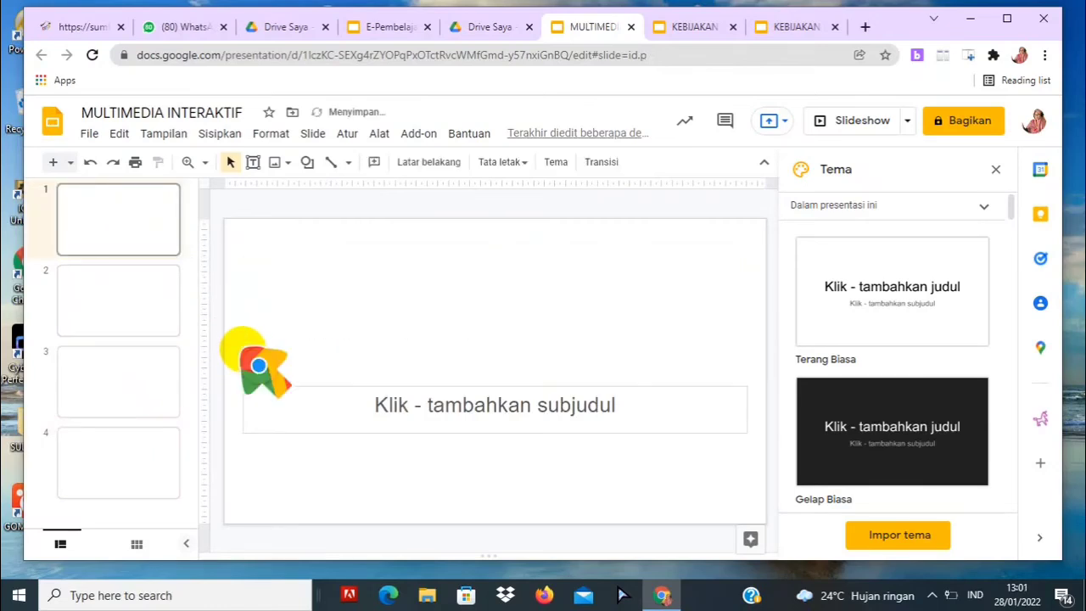
pyautogui.click(245, 399)
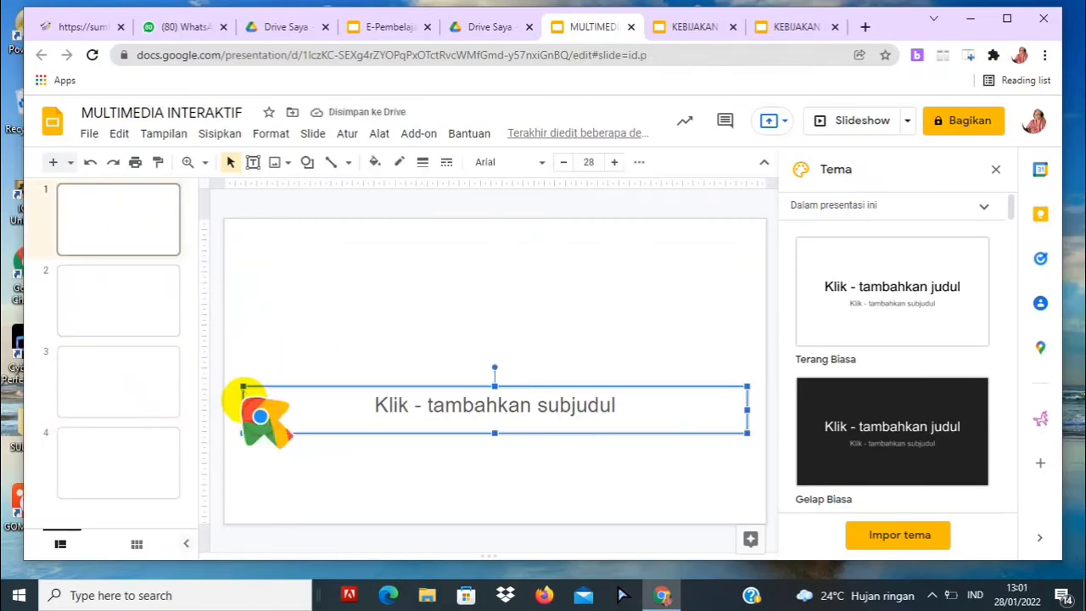
pyautogui.press('Delete')
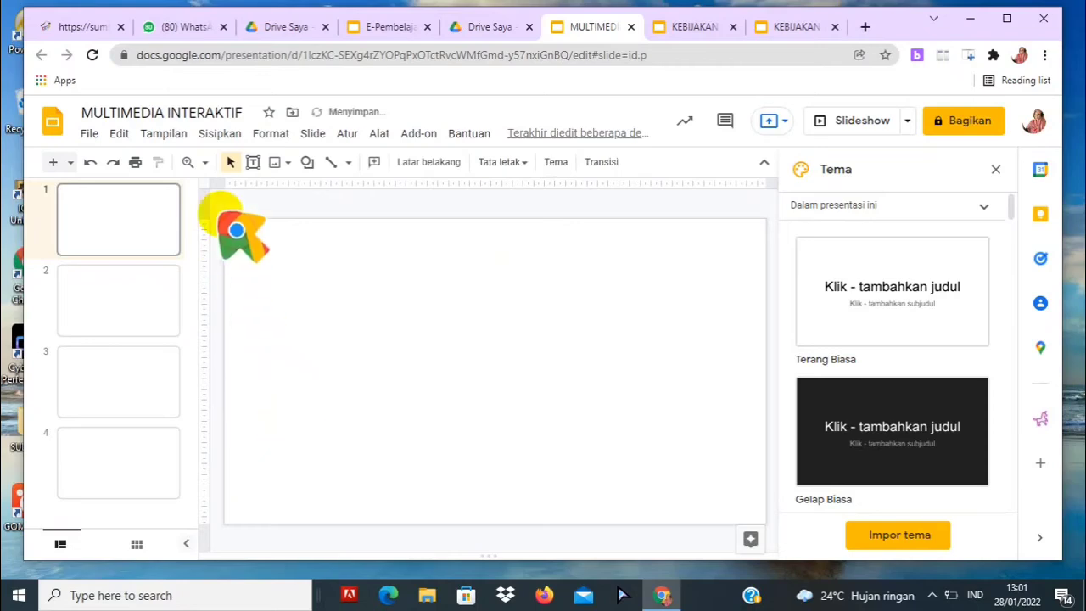
# Insert the LOGO_TUT WURI HANDAYANI (COLOR) image from the computer's Downloads folder on the first slide
pyautogui.click(220, 134)
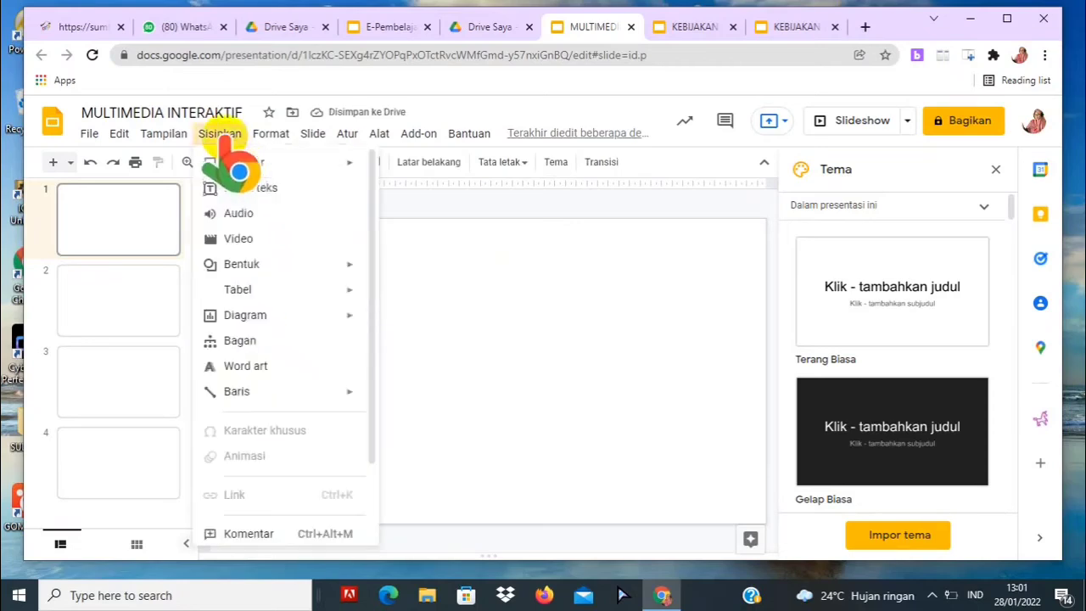
pyautogui.moveTo(253, 167)
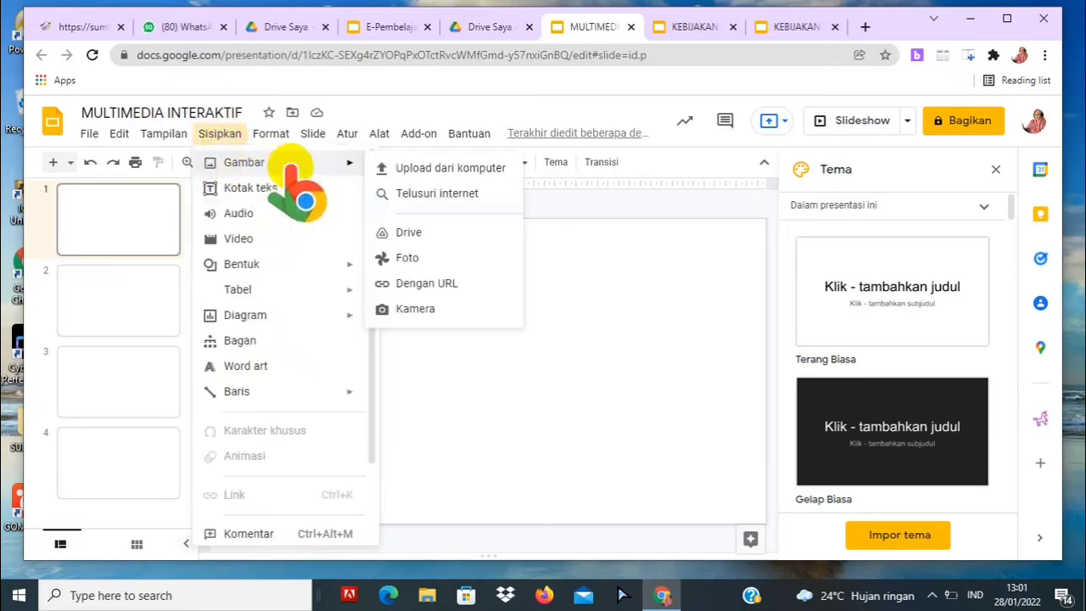
pyautogui.click(431, 170)
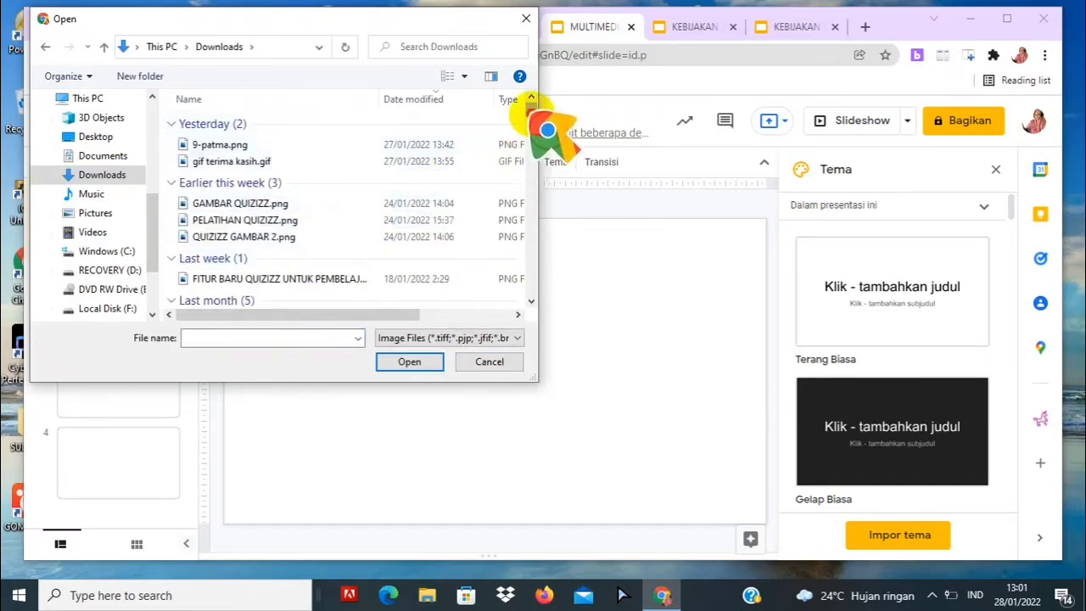
pyautogui.moveTo(530, 106)
pyautogui.mouseDown()
pyautogui.moveTo(538, 102)
pyautogui.moveTo(381, 192)
pyautogui.moveTo(538, 133)
pyautogui.moveTo(538, 122)
pyautogui.moveTo(538, 144)
pyautogui.moveTo(538, 122)
pyautogui.mouseUp()
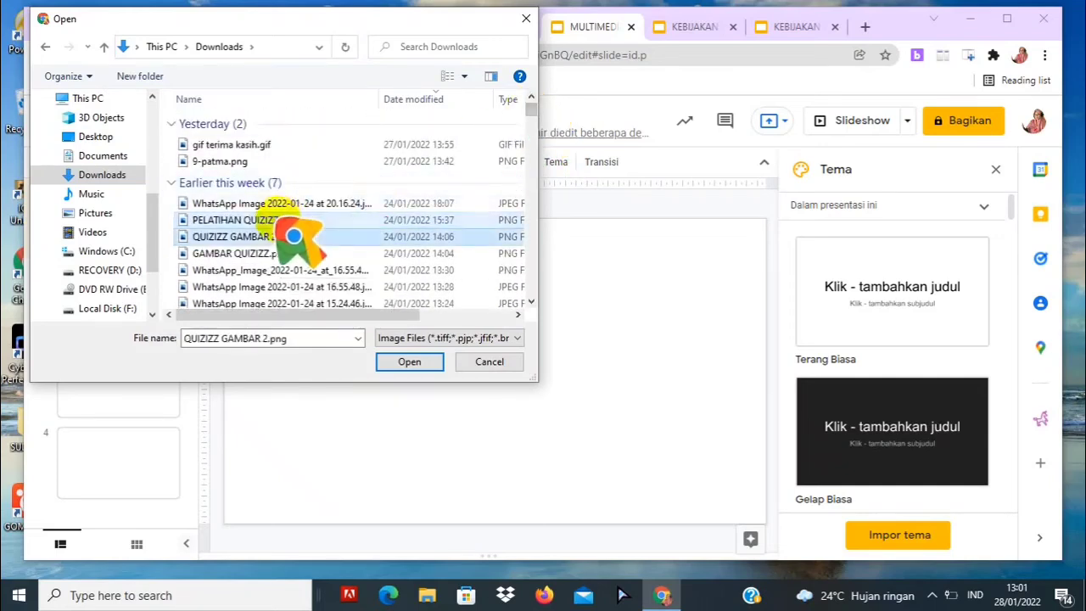
pyautogui.press('Down')
pyautogui.press('Down')
pyautogui.press('Down')
pyautogui.press('Down')
pyautogui.press('Down')
pyautogui.press('Down')
pyautogui.press('Down')
pyautogui.press('Down')
pyautogui.press('Down')
pyautogui.press('Down')
pyautogui.press('Down')
pyautogui.press('Down')
pyautogui.press('Down')
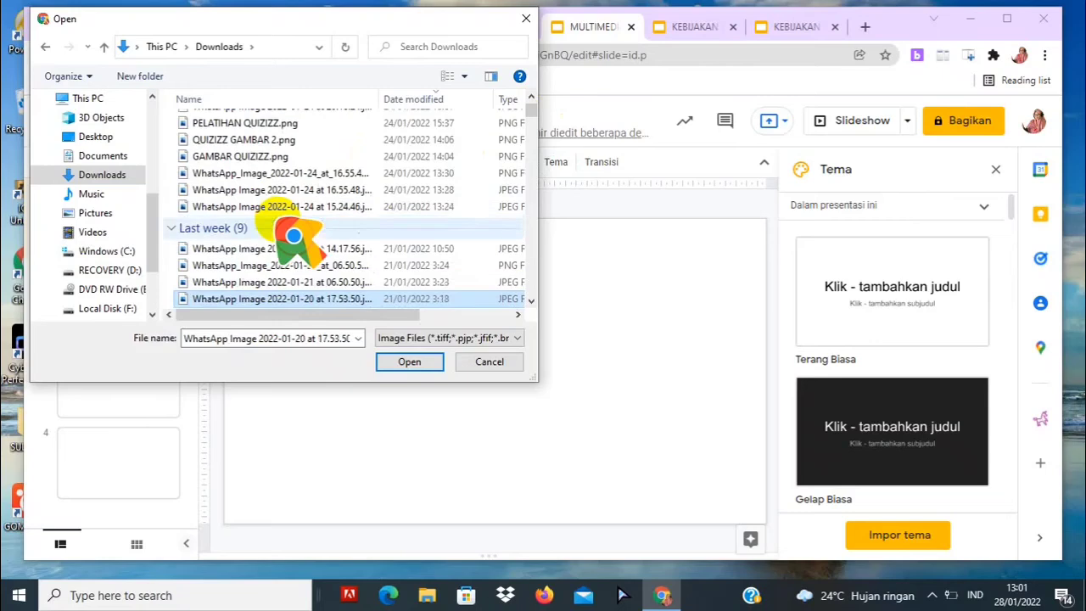
pyautogui.press('Down')
pyautogui.press('Down')
pyautogui.press('Down')
pyautogui.press('Down')
pyautogui.press('Down')
pyautogui.press('Down')
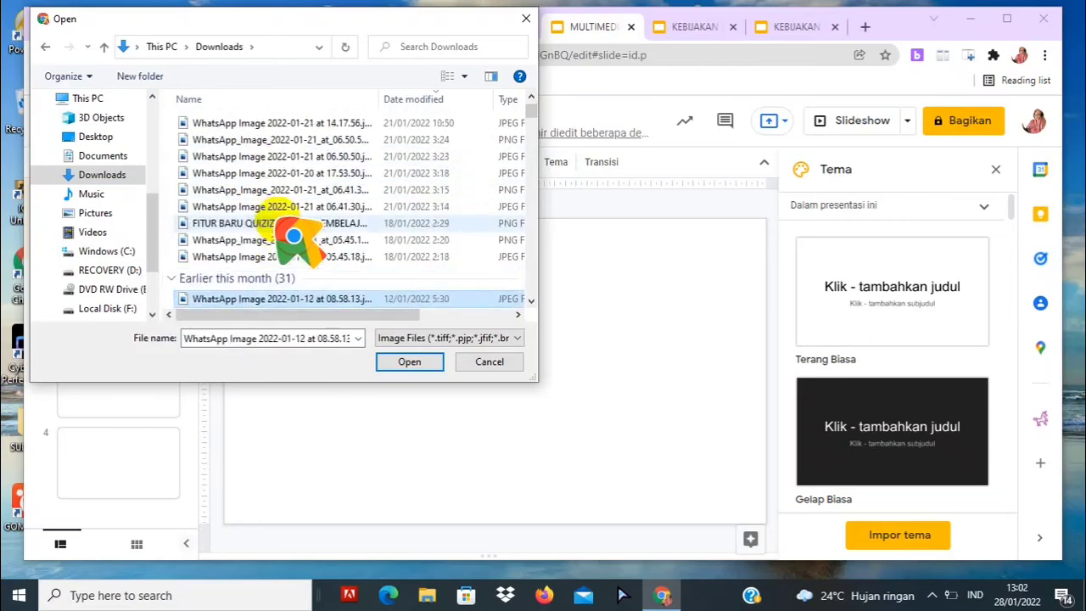
pyautogui.press('Down')
pyautogui.press('Down')
pyautogui.press('Down')
pyautogui.press('Down')
pyautogui.press('Down')
pyautogui.press('Down')
pyautogui.press('Down')
pyautogui.press('Down')
pyautogui.press('Down')
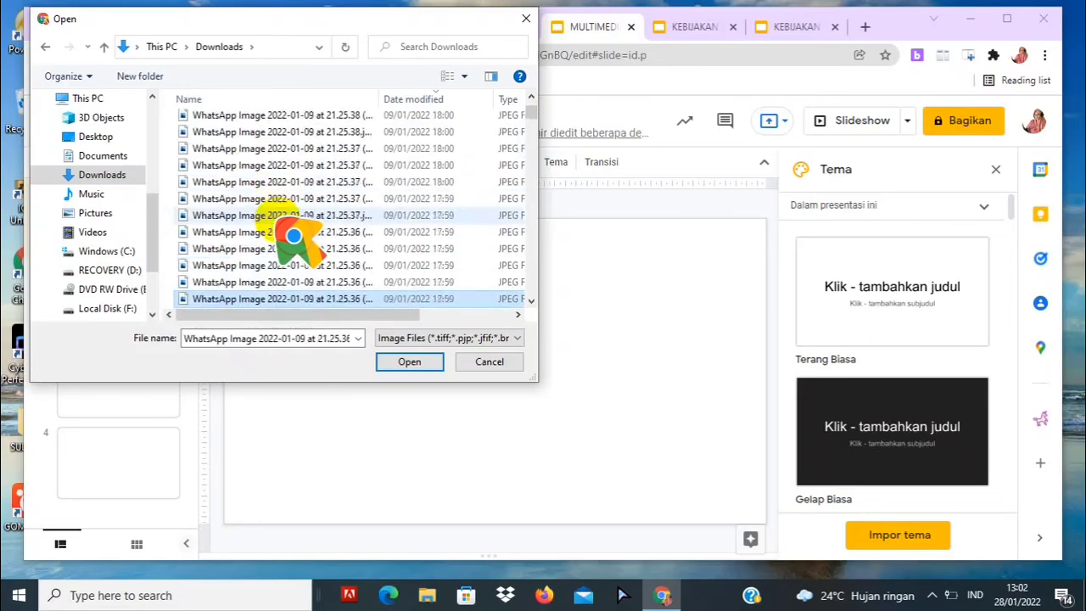
pyautogui.press('Down')
pyautogui.press('Down')
pyautogui.press('Down')
pyautogui.press('Down')
pyautogui.press('Down')
pyautogui.press('Down')
pyautogui.press('Down')
pyautogui.press('Down')
pyautogui.press('Down')
pyautogui.press('Down')
pyautogui.press('Down')
pyautogui.press('Down')
pyautogui.press('Down')
pyautogui.press('Down')
pyautogui.press('Down')
pyautogui.press('Down')
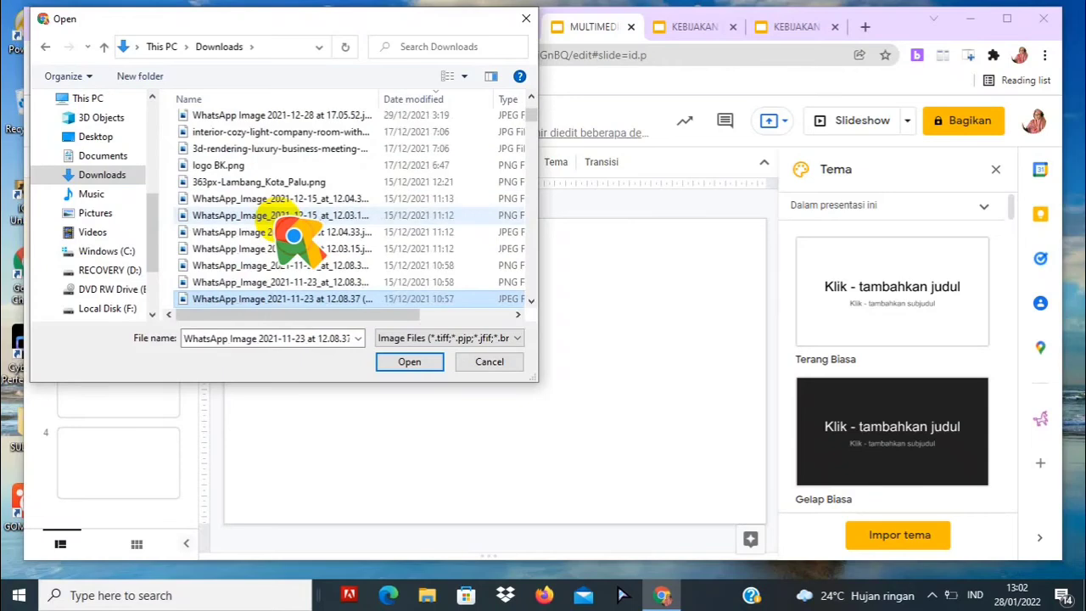
pyautogui.hotkey('shift', 'Up')
pyautogui.hotkey('shift', 'Up')
pyautogui.hotkey('shift', 'Up')
pyautogui.hotkey('shift', 'Up')
pyautogui.hotkey('shift', 'Up')
pyautogui.hotkey('shift', 'Up')
pyautogui.hotkey('shift', 'Up')
pyautogui.hotkey('shift', 'Up')
pyautogui.hotkey('shift', 'Up')
pyautogui.hotkey('shift', 'Up')
pyautogui.hotkey('shift', 'Up')
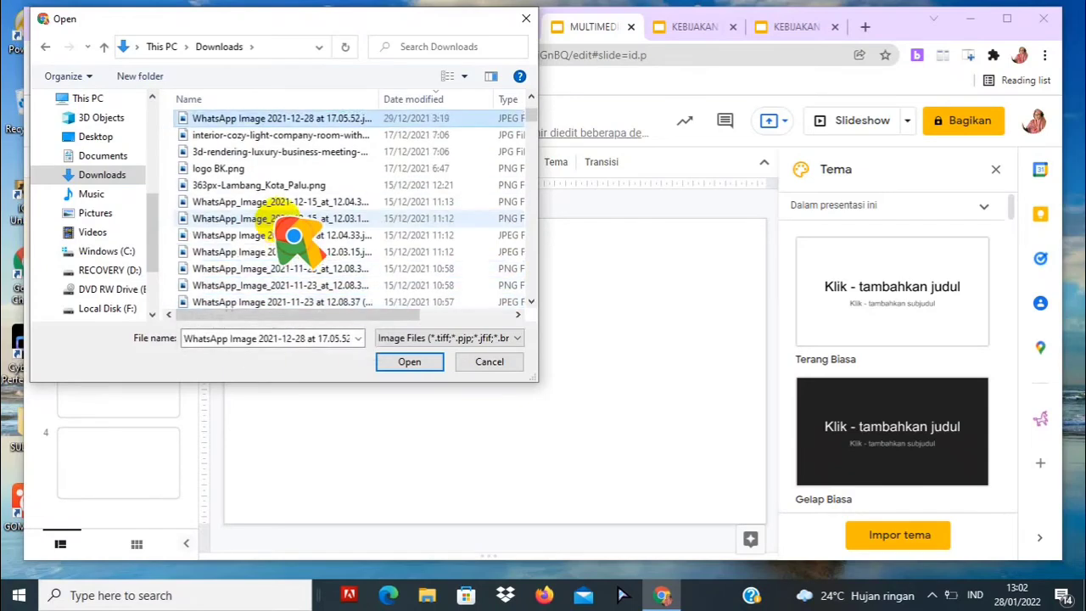
pyautogui.press('Up')
pyautogui.press('Down')
pyautogui.press('Down')
pyautogui.press('Down')
pyautogui.press('Down')
pyautogui.press('Down')
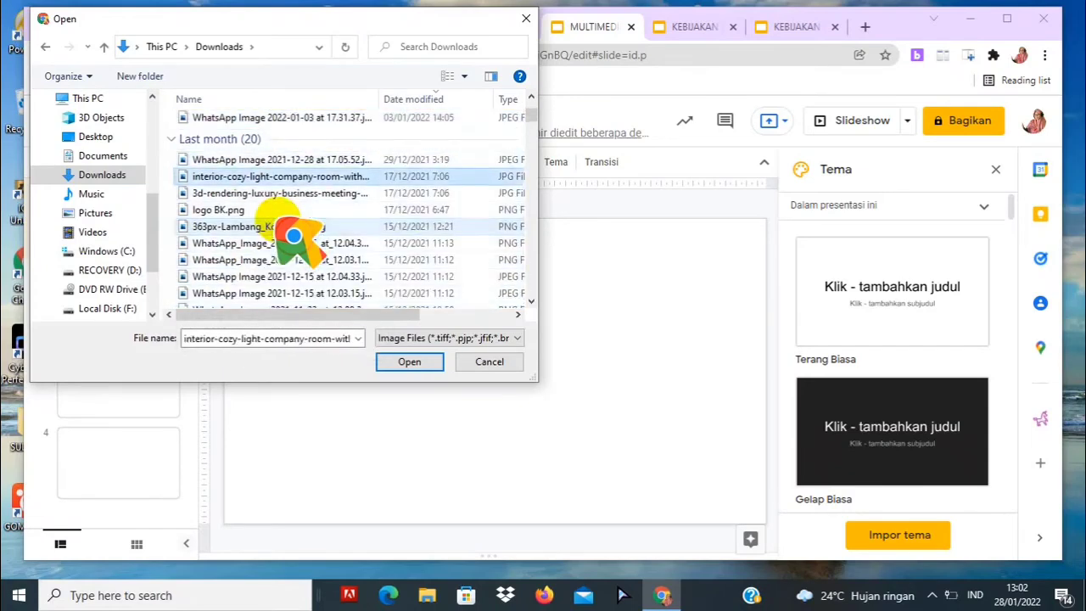
pyautogui.press('Down')
pyautogui.press('Down')
pyautogui.press('Down')
pyautogui.press('Down')
pyautogui.press('Down')
pyautogui.press('Down')
pyautogui.press('Down')
pyautogui.press('Down')
pyautogui.press('Down')
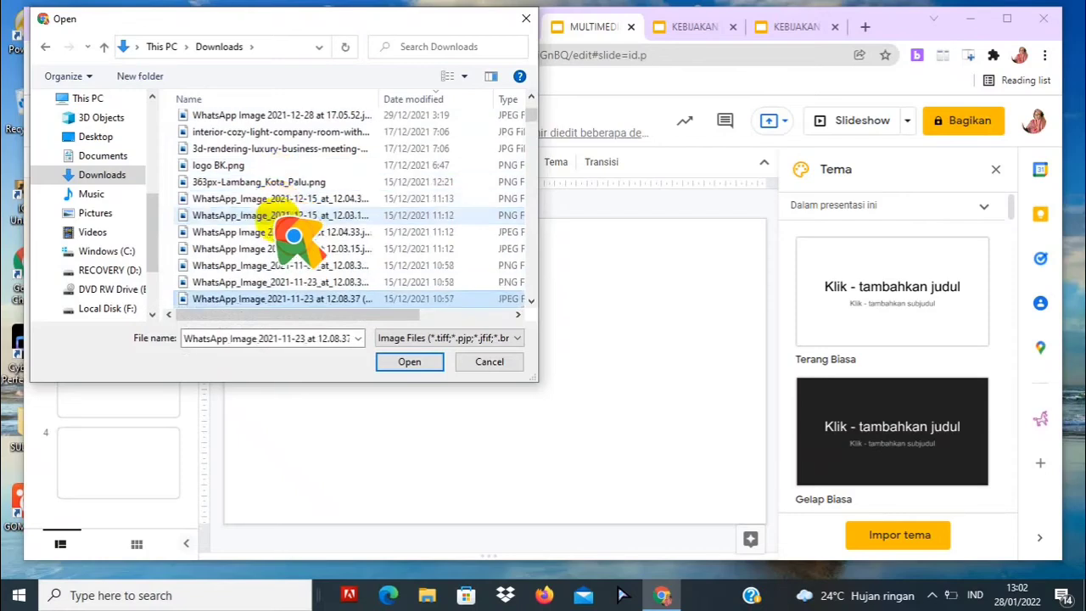
pyautogui.press('Down')
pyautogui.press('Down')
pyautogui.press('Down')
pyautogui.press('Down')
pyautogui.press('Down')
pyautogui.press('Down')
pyautogui.press('Down')
pyautogui.press('Down')
pyautogui.press('Down')
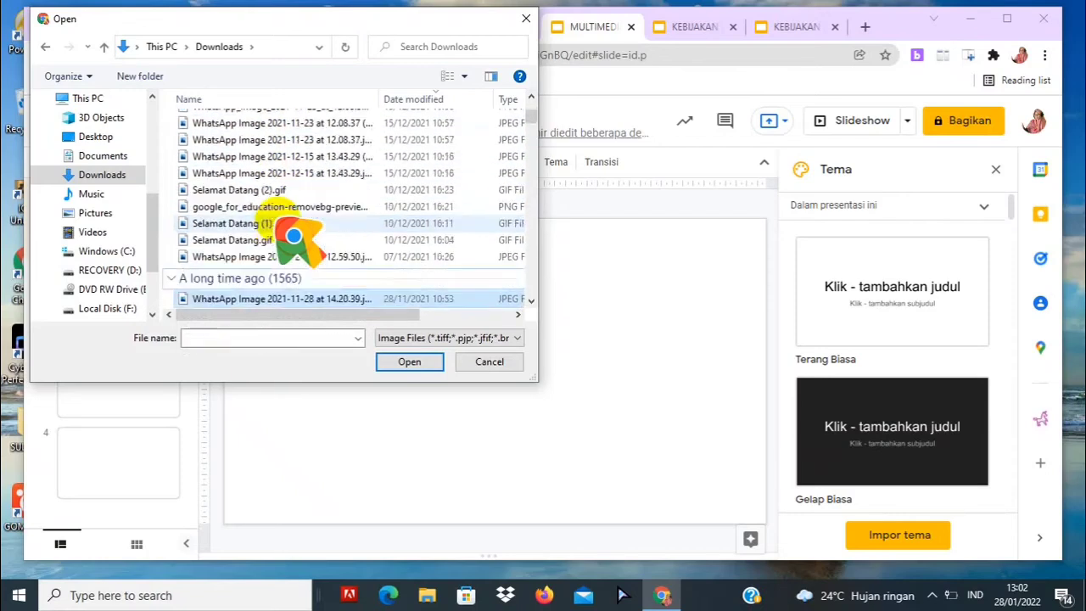
pyautogui.press('Down')
pyautogui.press('Down')
pyautogui.press('Down')
pyautogui.press('Down')
pyautogui.press('Down')
pyautogui.press('Down')
pyautogui.press('Down')
pyautogui.press('Down')
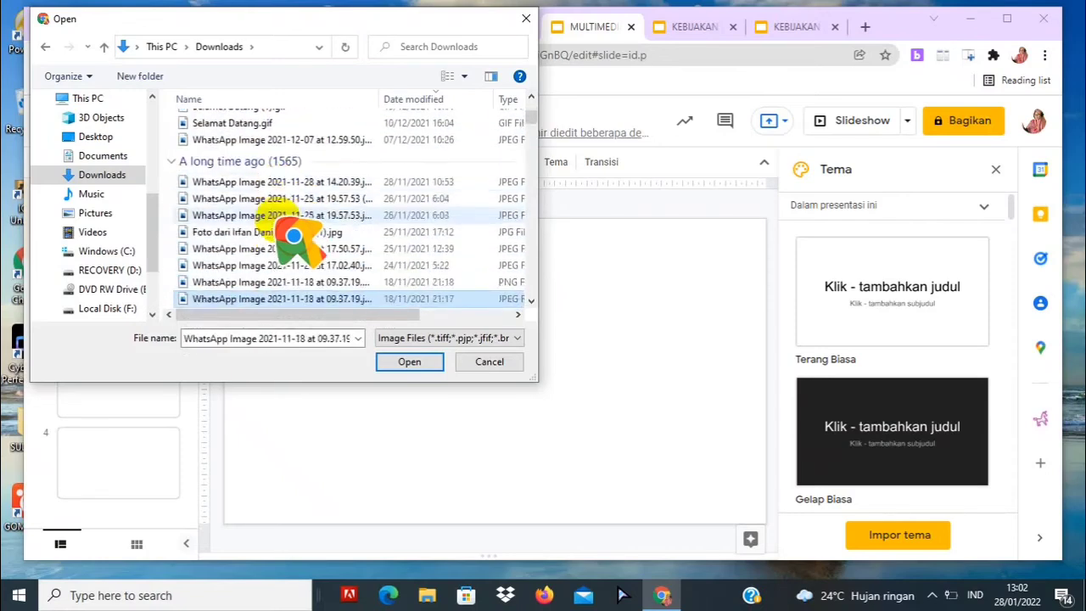
pyautogui.press('Down')
pyautogui.press('Down')
pyautogui.press('Down')
pyautogui.press('Down')
pyautogui.press('Down')
pyautogui.press('Down')
pyautogui.press('Down')
pyautogui.press('Down')
pyautogui.press('Down')
pyautogui.press('Down')
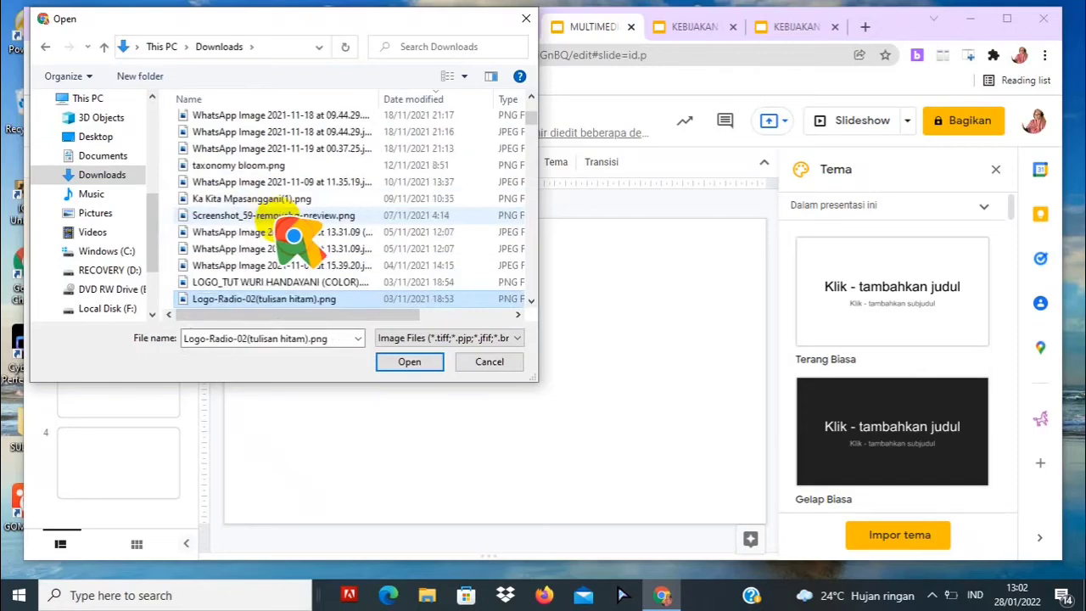
pyautogui.click(299, 282)
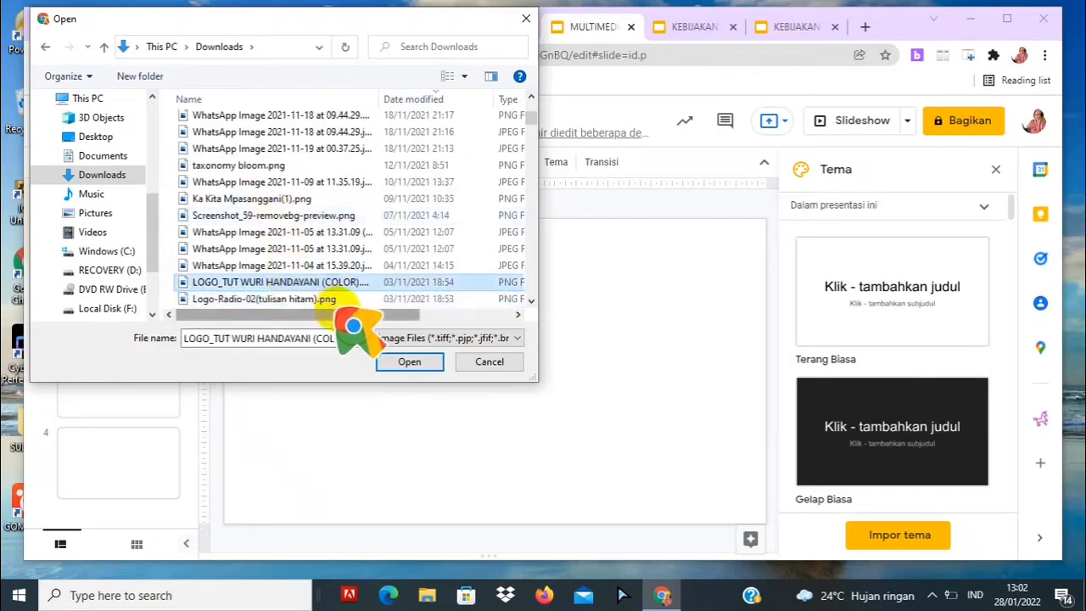
pyautogui.click(407, 362)
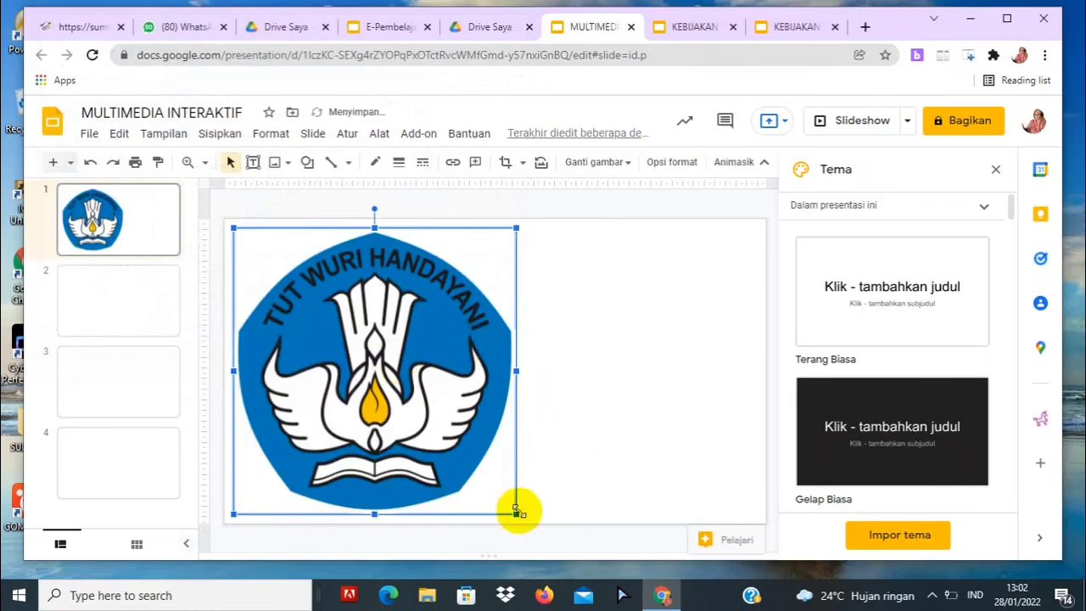
# Shrink the Tut Wuri Handayani logo and place it near the top centre of the first slide
pyautogui.moveTo(514, 514); pyautogui.dragTo(399, 395)
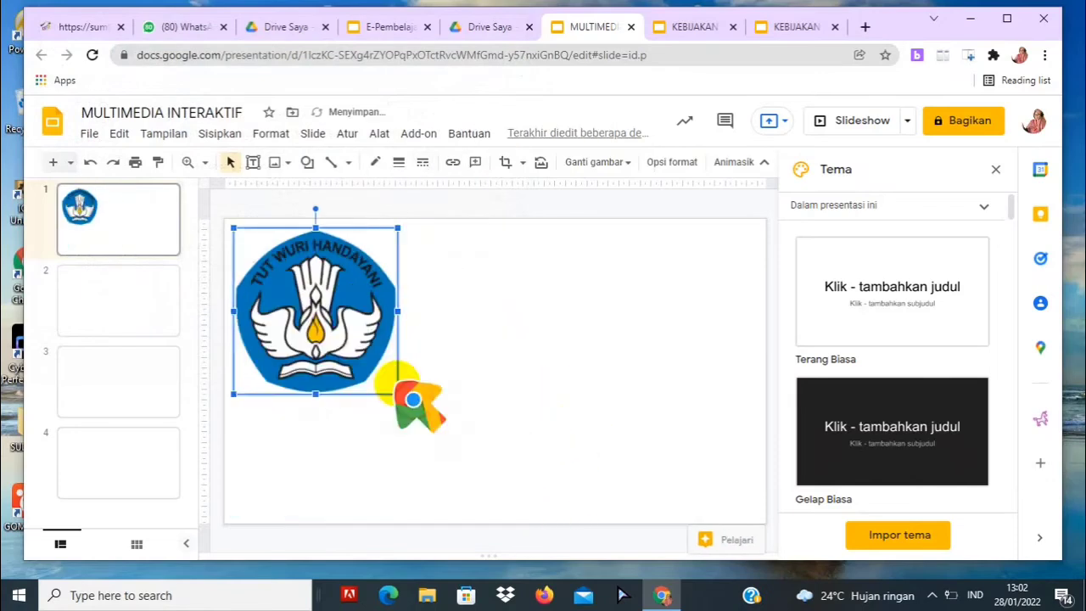
pyautogui.moveTo(325, 323); pyautogui.dragTo(484, 321)
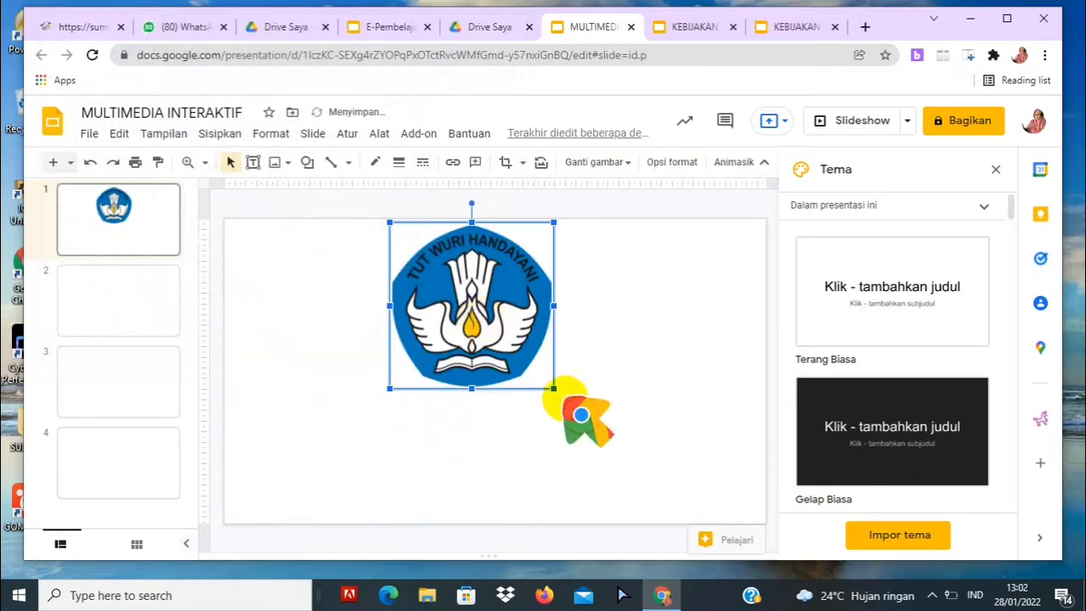
pyautogui.moveTo(553, 387); pyautogui.dragTo(502, 326)
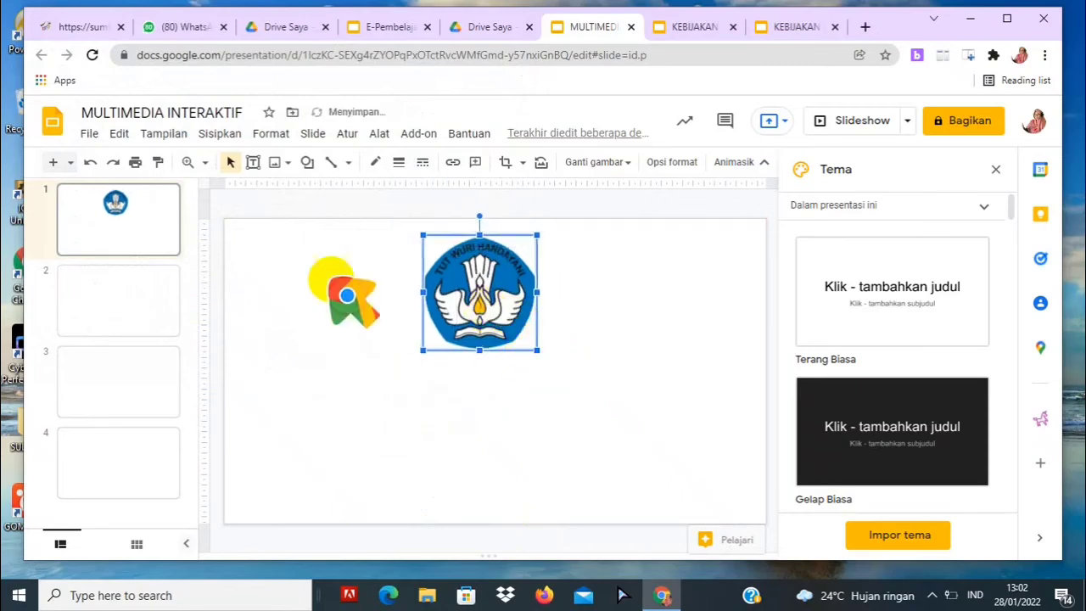
# Insert the Logo-tve-01.png image from the computer's Downloads folder on the first slide
pyautogui.click(220, 134)
pyautogui.moveTo(248, 164)
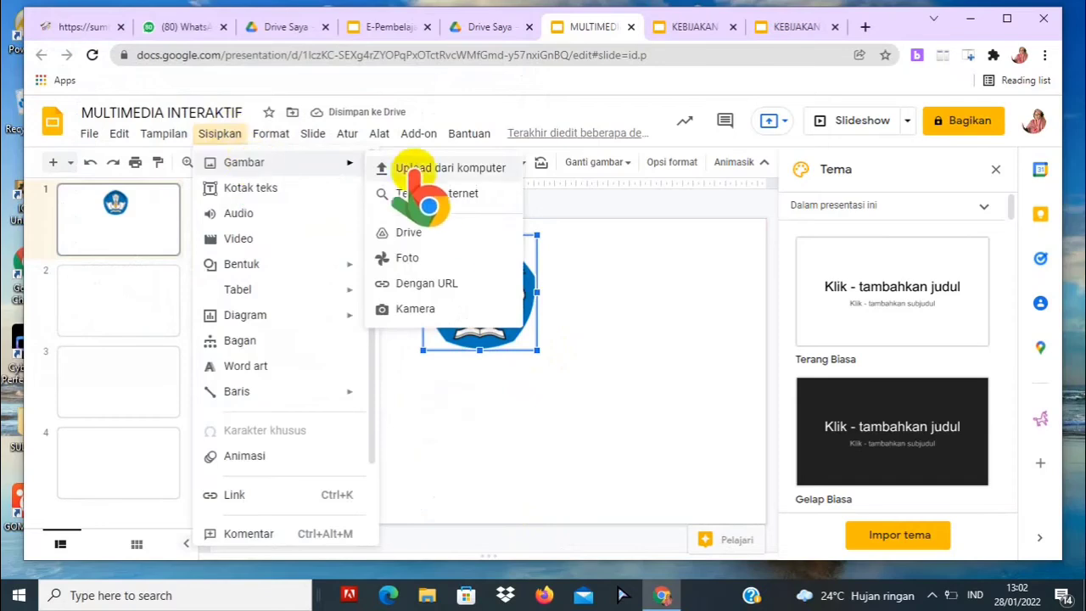
pyautogui.click(447, 168)
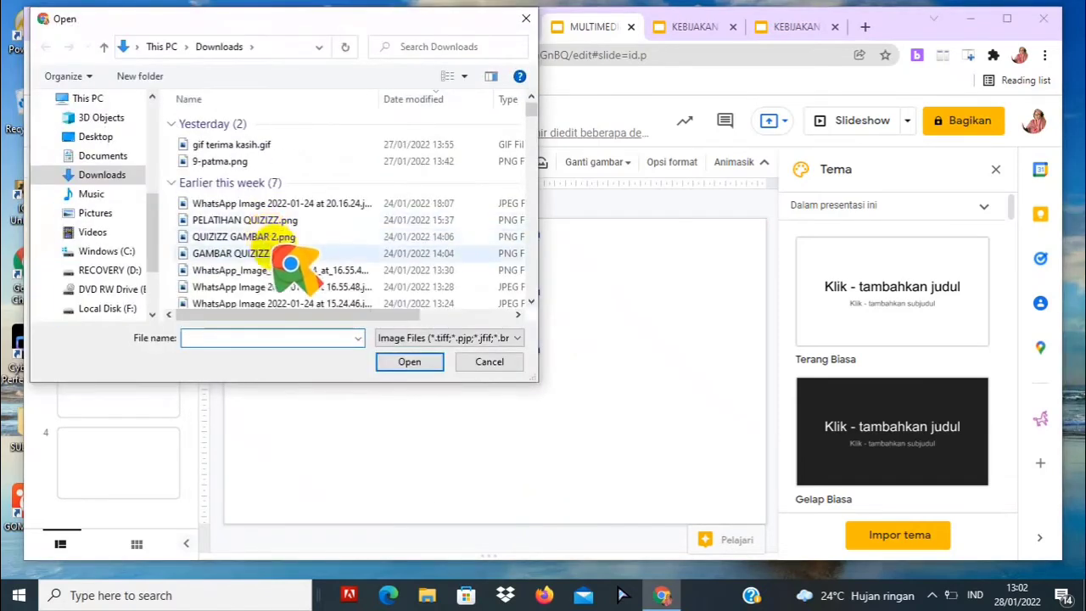
pyautogui.click(280, 223)
pyautogui.press('Down')
pyautogui.press('Down')
pyautogui.press('Down')
pyautogui.press('Down')
pyautogui.press('Down')
pyautogui.press('Down')
pyautogui.press('Down')
pyautogui.press('Down')
pyautogui.press('Down')
pyautogui.press('Down')
pyautogui.press('Down')
pyautogui.press('Down')
pyautogui.press('Down')
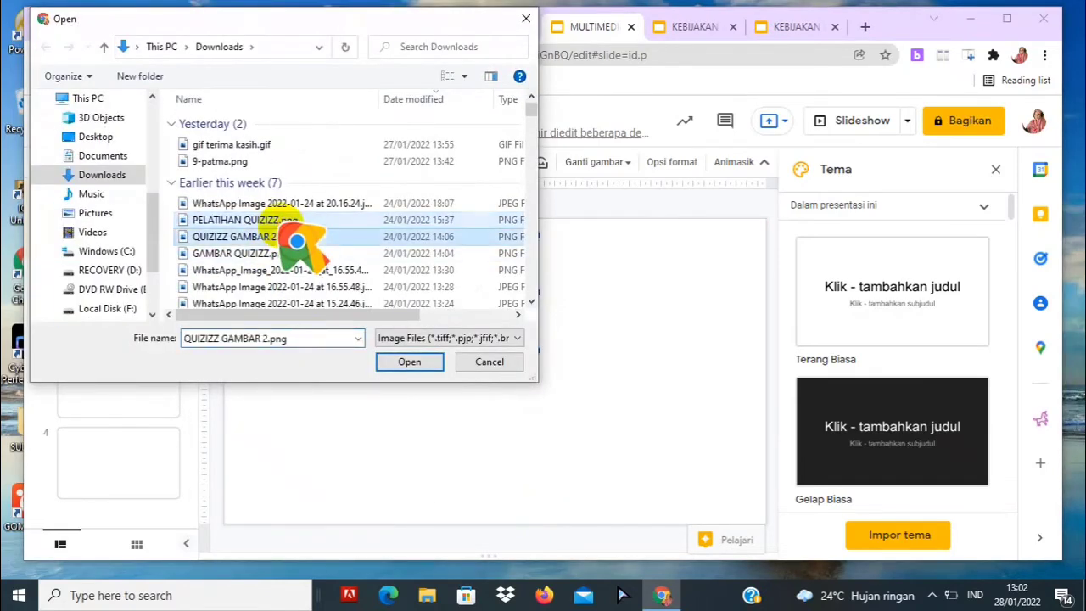
pyautogui.press('Down')
pyautogui.press('Down')
pyautogui.press('Down')
pyautogui.press('Down')
pyautogui.press('Down')
pyautogui.press('Down')
pyautogui.press('Down')
pyautogui.press('Down')
pyautogui.press('Down')
pyautogui.press('Down')
pyautogui.press('Down')
pyautogui.press('Down')
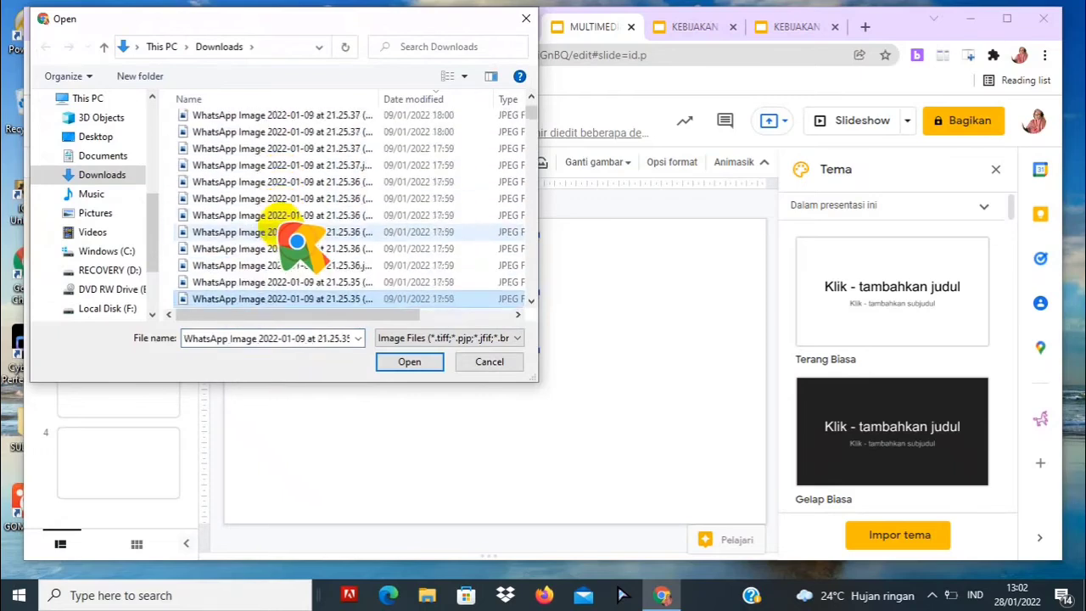
pyautogui.press('Down')
pyautogui.press('Down')
pyautogui.press('Down')
pyautogui.press('Down')
pyautogui.press('Down')
pyautogui.press('Down')
pyautogui.press('Down')
pyautogui.press('Down')
pyautogui.press('Down')
pyautogui.press('Down')
pyautogui.press('Down')
pyautogui.press('Down')
pyautogui.press('Down')
pyautogui.press('Down')
pyautogui.press('Down')
pyautogui.press('Down')
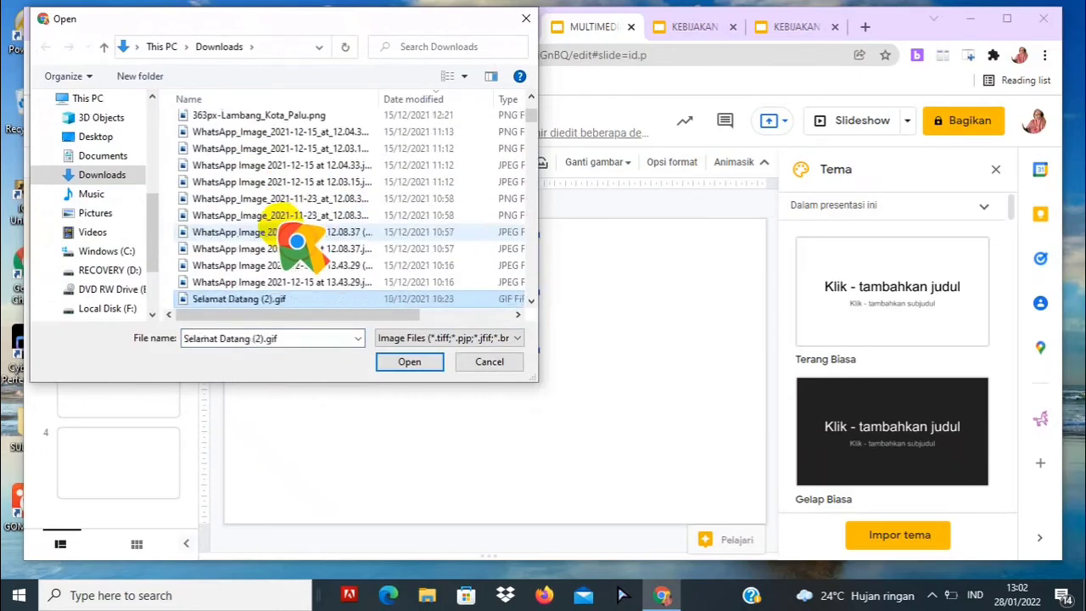
pyautogui.press('Down')
pyautogui.press('Down')
pyautogui.press('Down')
pyautogui.press('Down')
pyautogui.press('Down')
pyautogui.press('Down')
pyautogui.press('Down')
pyautogui.press('Down')
pyautogui.press('Down')
pyautogui.press('Down')
pyautogui.press('Down')
pyautogui.press('Down')
pyautogui.press('Down')
pyautogui.press('Down')
pyautogui.press('Down')
pyautogui.press('Down')
pyautogui.press('Down')
pyautogui.press('Down')
pyautogui.press('Down')
pyautogui.press('Down')
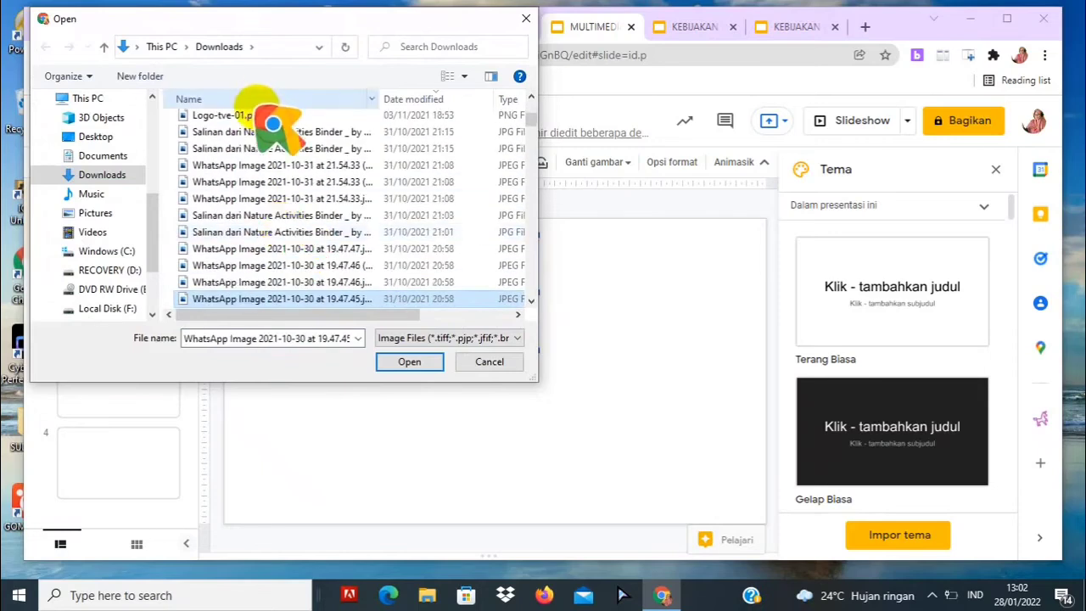
pyautogui.click(263, 117)
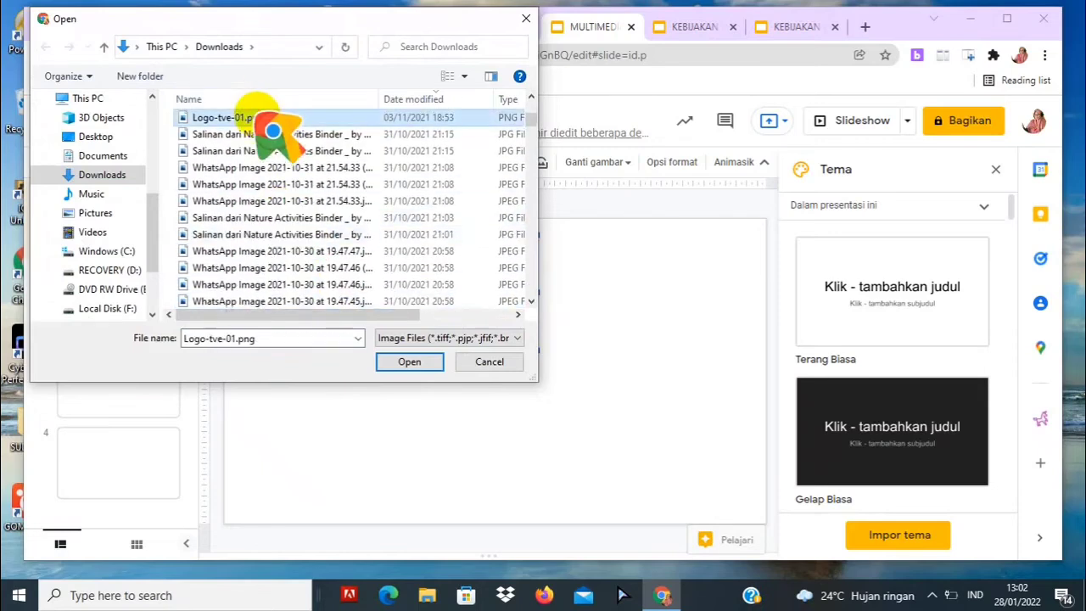
pyautogui.click(409, 362)
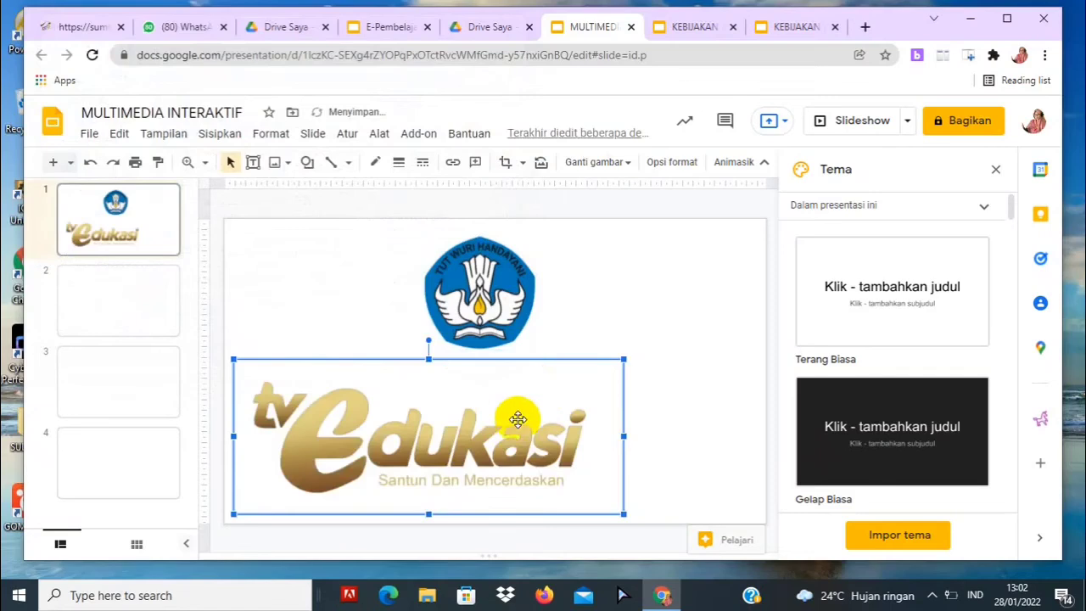
# Move the tv Edukasi logo toward the slide's lower middle and shrink the Tut Wuri Handayani logo at the top centre
pyautogui.moveTo(449, 435); pyautogui.dragTo(555, 461)
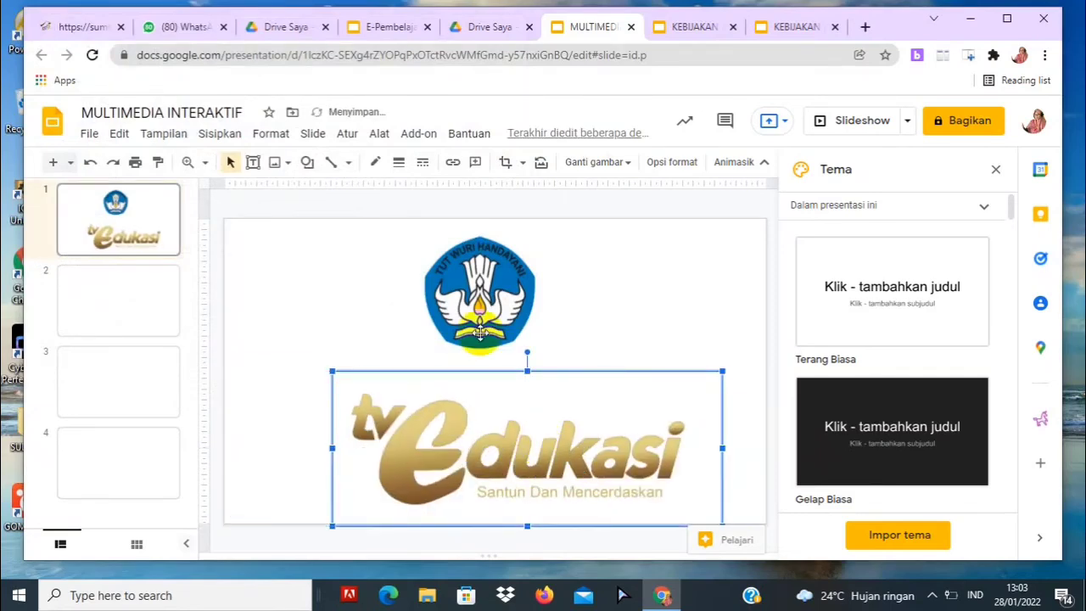
pyautogui.click(477, 318)
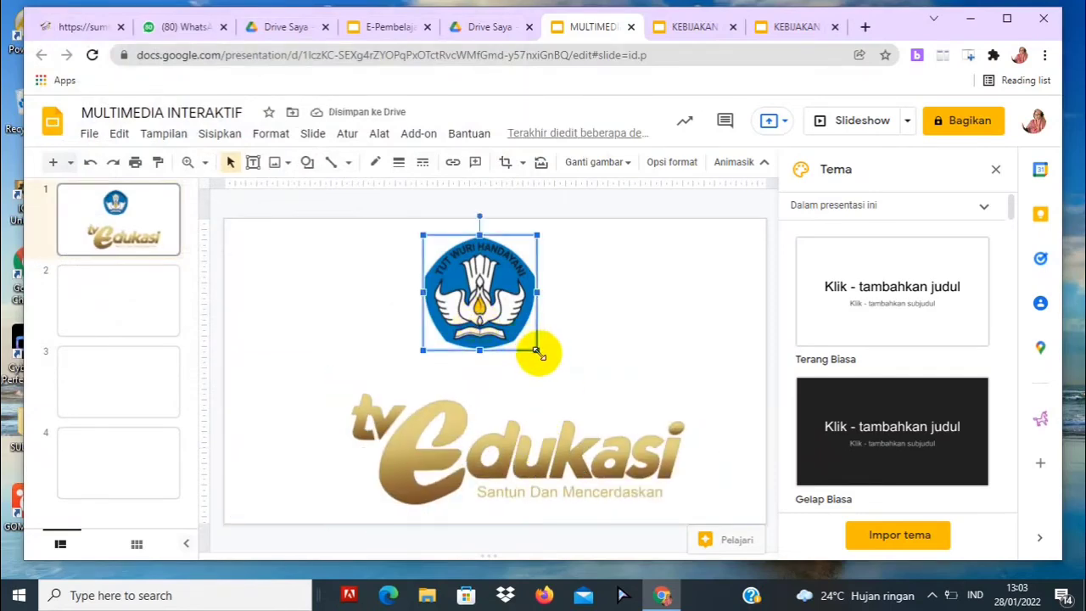
pyautogui.moveTo(536, 352); pyautogui.dragTo(518, 292)
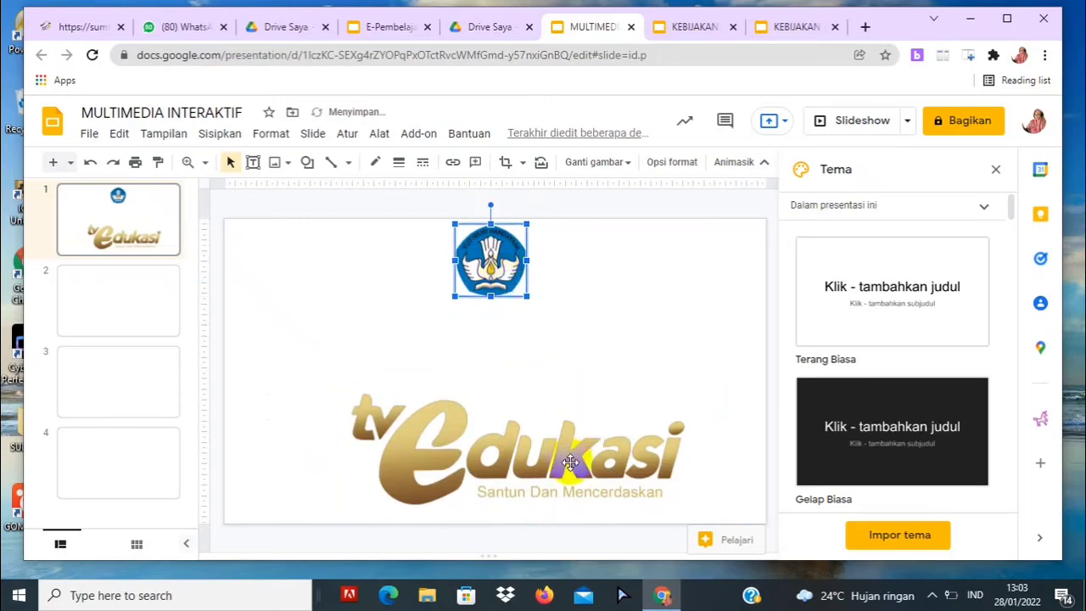
# Shrink the tv Edukasi logo to about two thirds of its width and centre it near the slide's bottom
pyautogui.click(563, 457)
pyautogui.moveTo(563, 456); pyautogui.dragTo(545, 446)
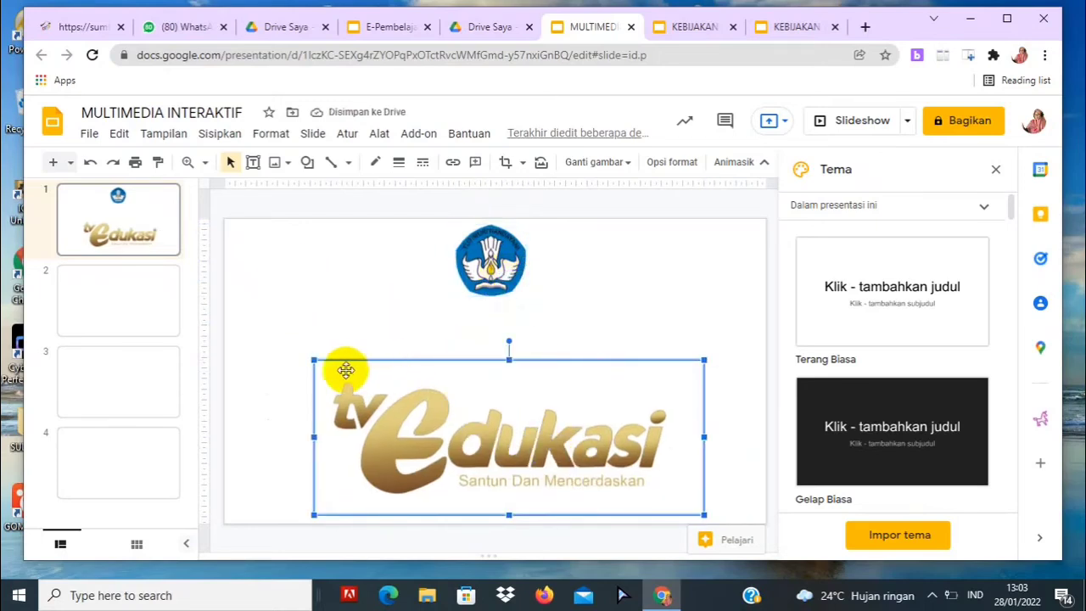
pyautogui.moveTo(314, 360); pyautogui.dragTo(448, 412)
pyautogui.moveTo(542, 474); pyautogui.dragTo(478, 458)
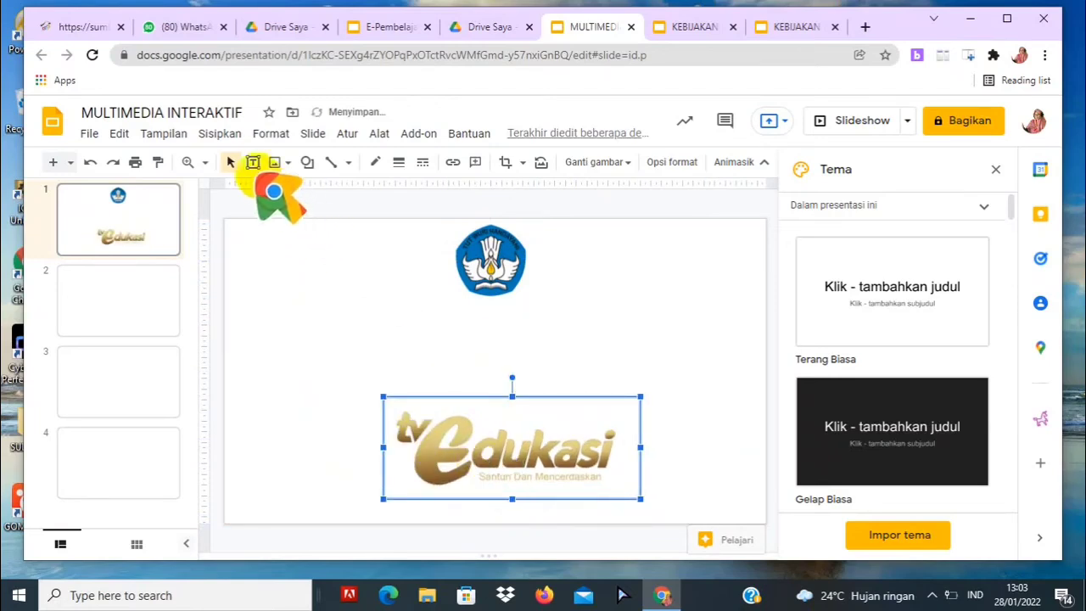
# Add a text box reading PRESENTASI MULTIMEDIA INTERAKTIF below the Tut Wuri Handayani logo and widen it
pyautogui.click(253, 162)
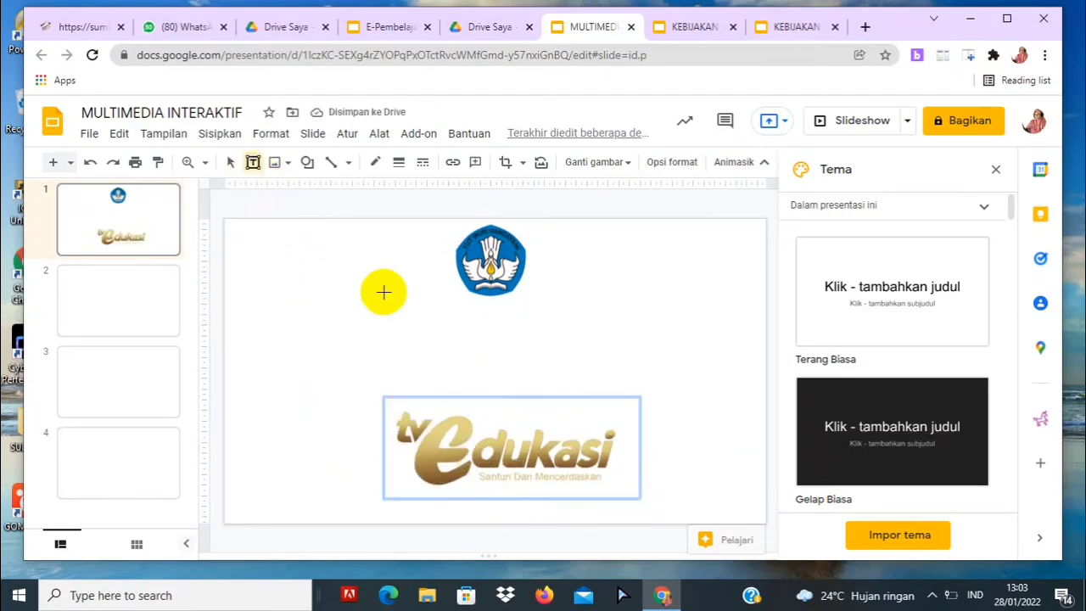
pyautogui.moveTo(384, 292); pyautogui.dragTo(537, 371)
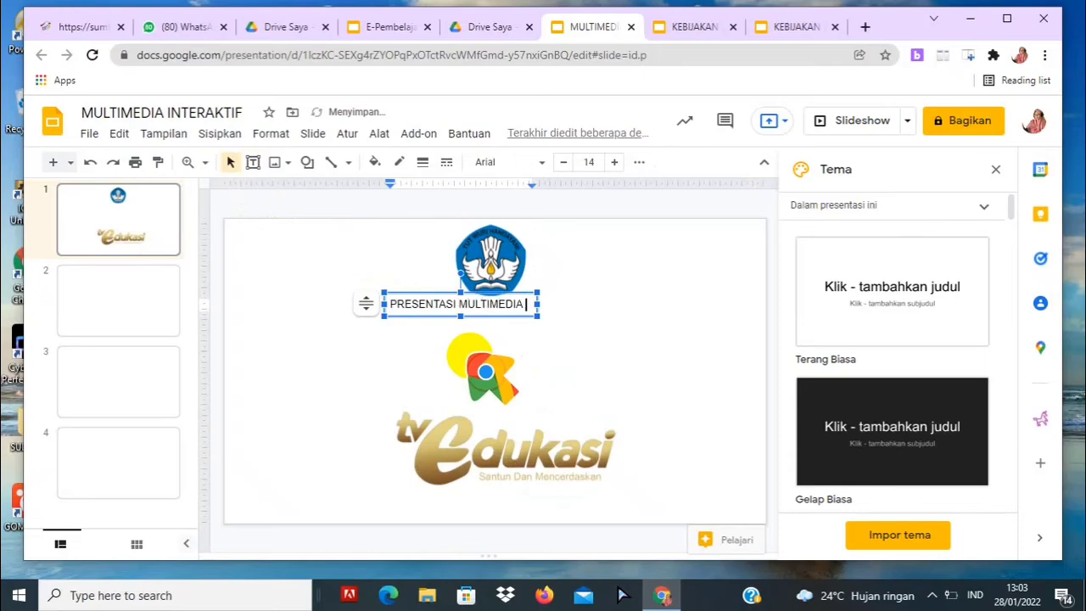
pyautogui.write('NTERAKTIF')
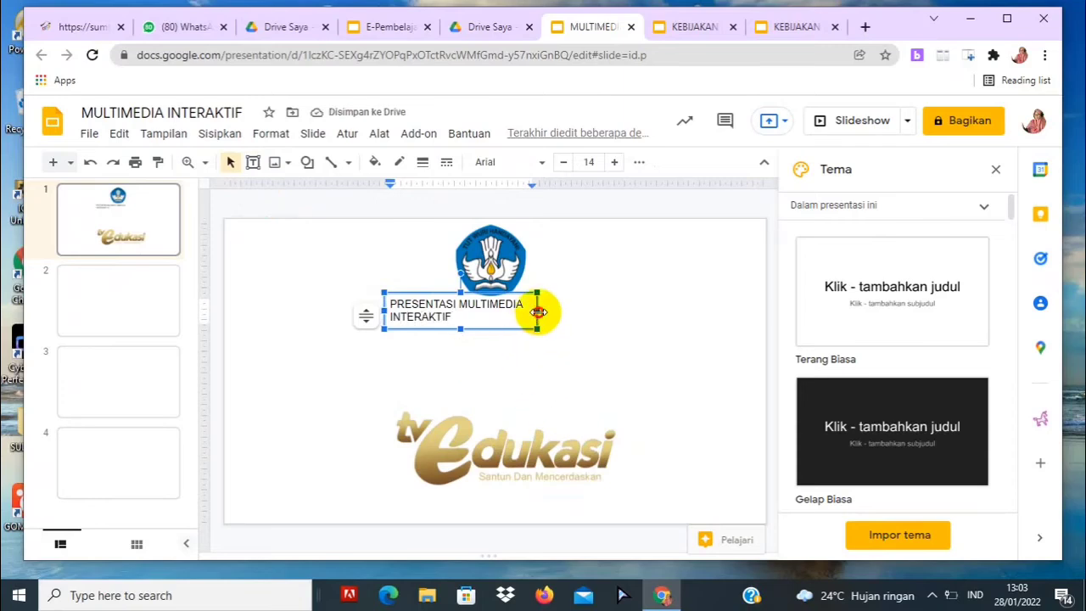
pyautogui.moveTo(538, 312); pyautogui.dragTo(587, 323)
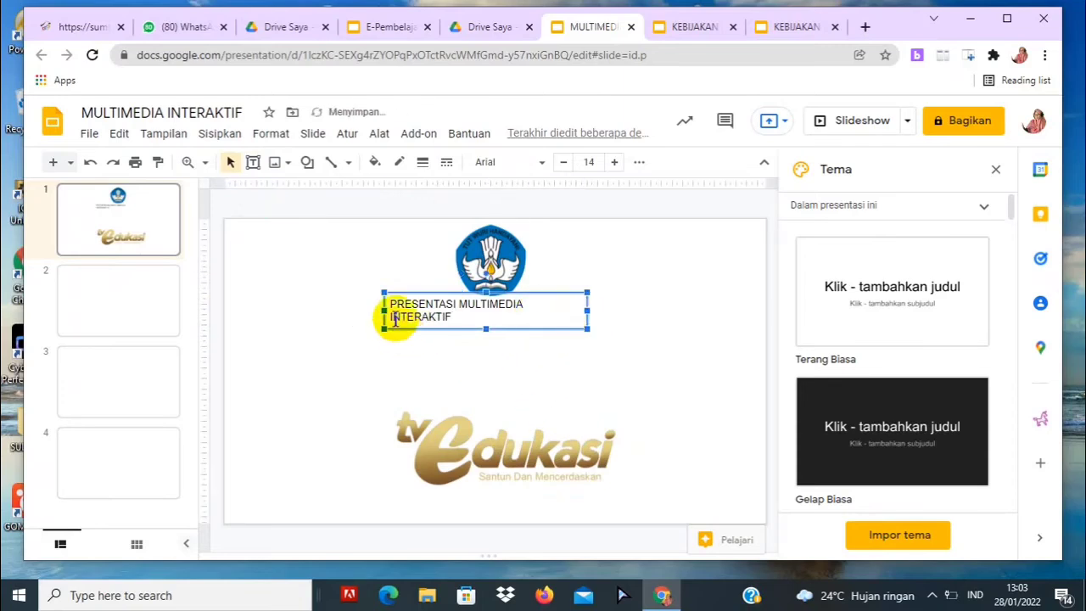
# Centre-align the PRESENTASI MULTIMEDIA INTERAKTIF text and move its box down midway between the two logos
pyautogui.moveTo(388, 303); pyautogui.dragTo(458, 314)
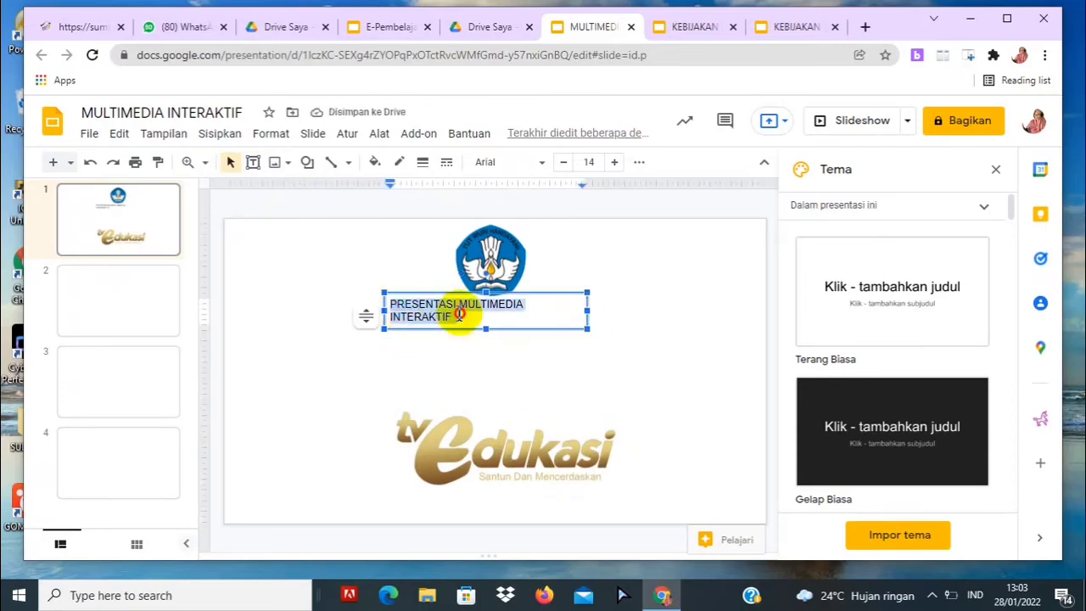
pyautogui.click(641, 162)
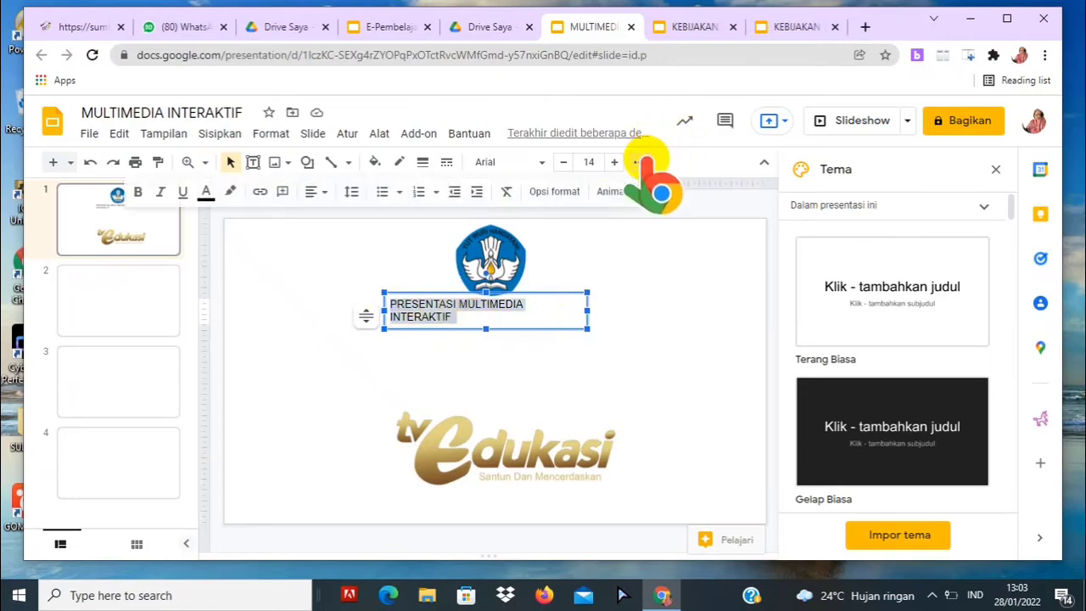
pyautogui.click(399, 192)
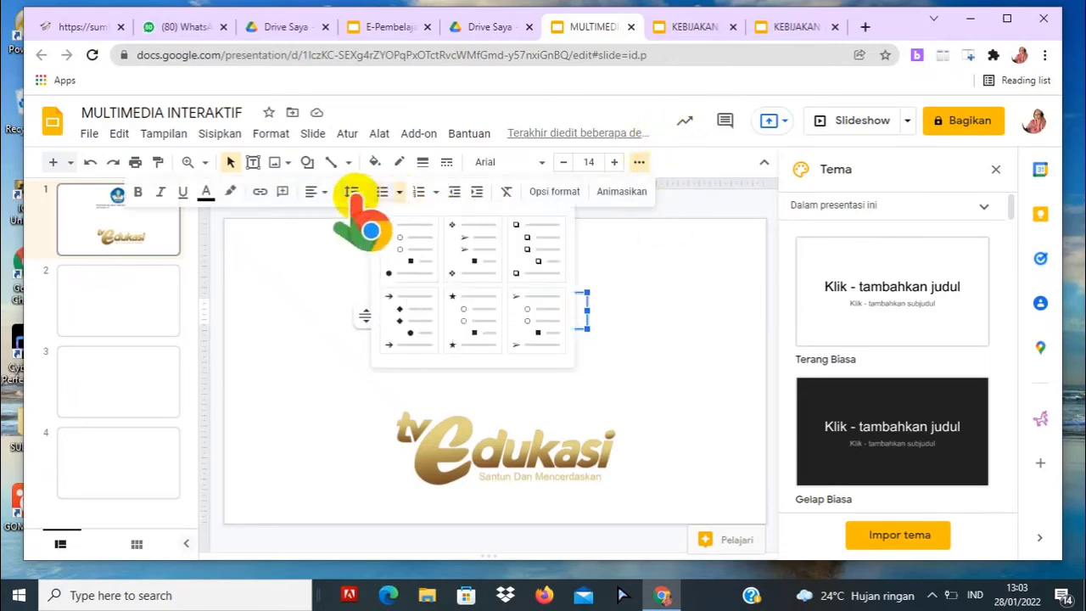
pyautogui.click(322, 191)
pyautogui.click(321, 191)
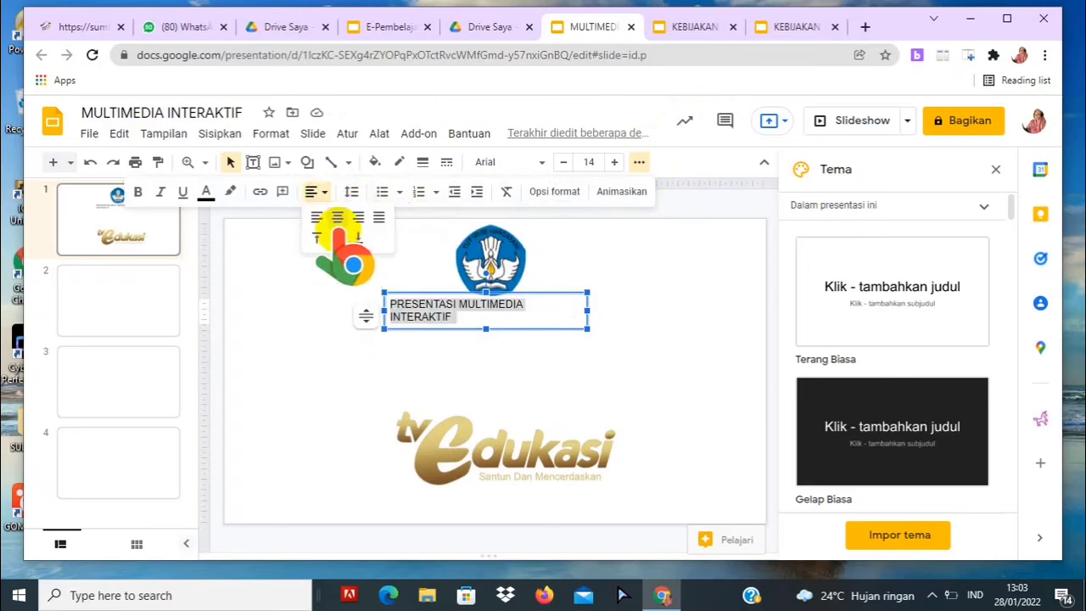
pyautogui.click(337, 217)
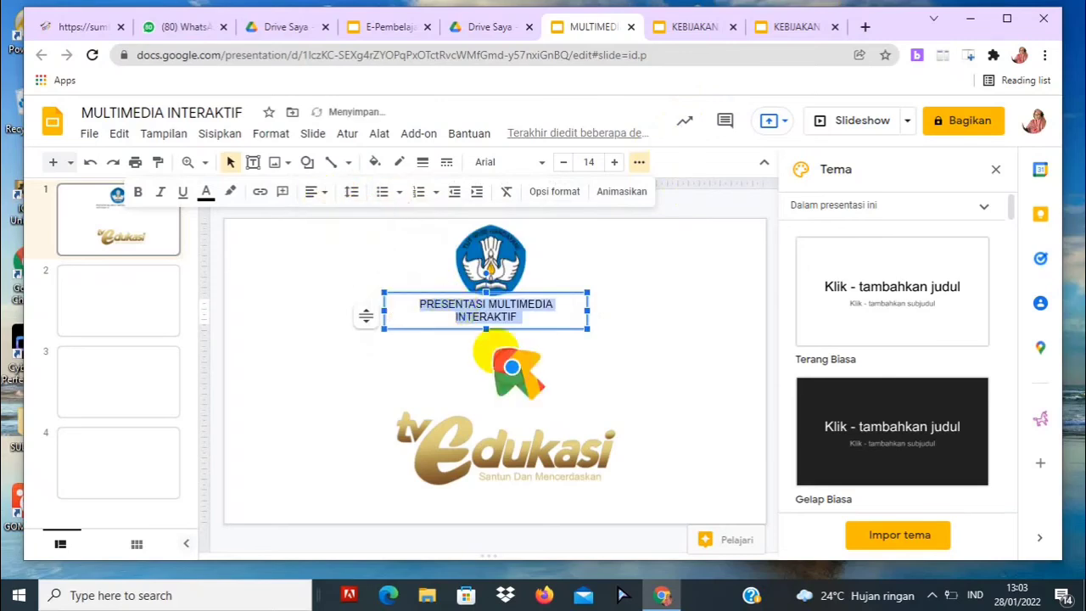
pyautogui.click(561, 369)
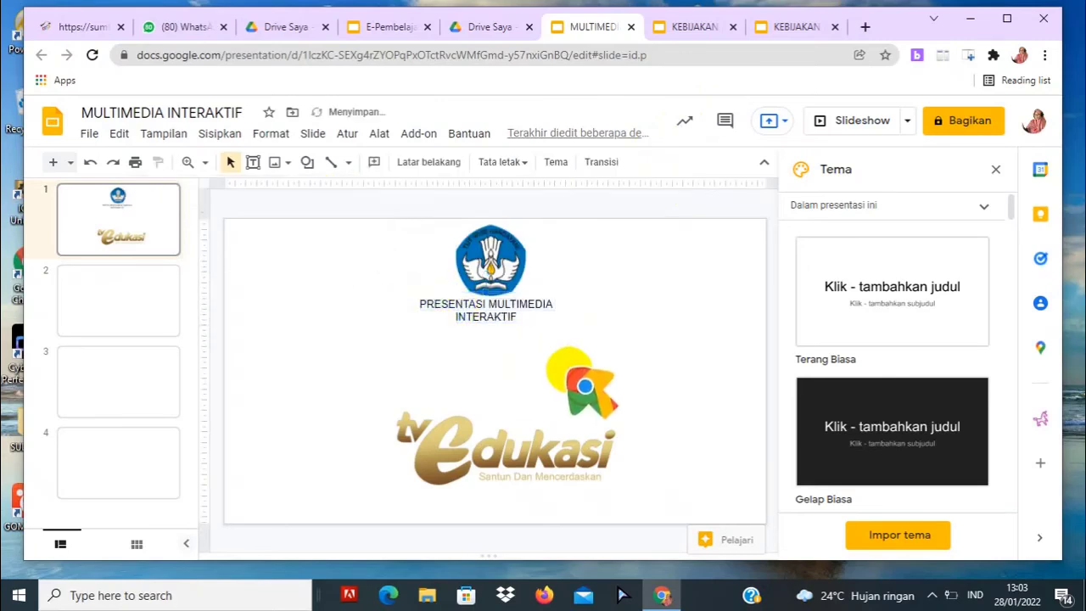
pyautogui.click(501, 319)
pyautogui.moveTo(519, 332); pyautogui.dragTo(539, 368)
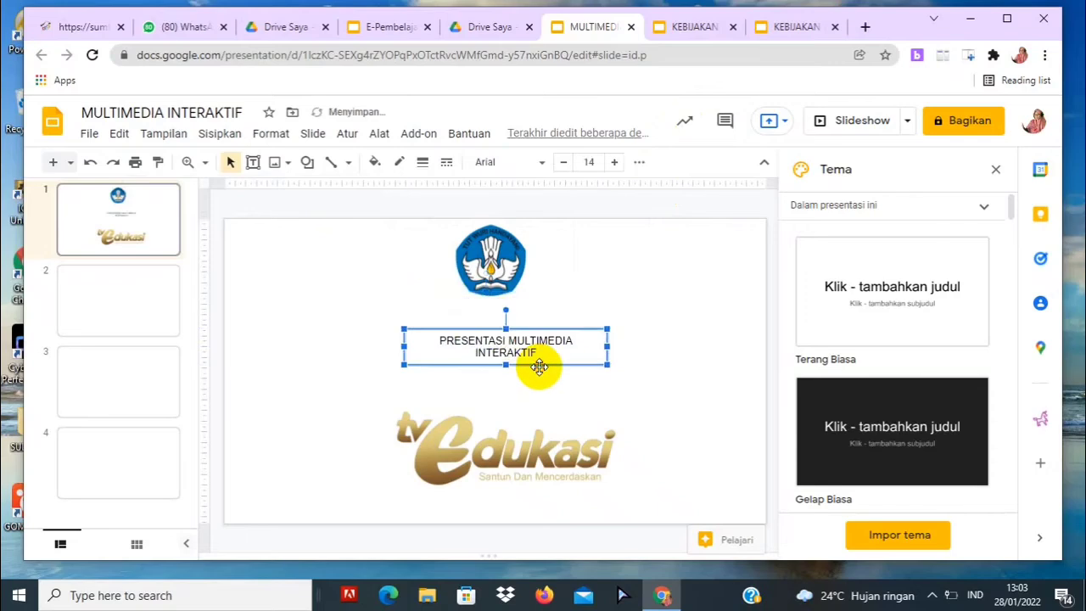
# Change the font of the PRESENTASI MULTIMEDIA INTERAKTIF text to Coiny
pyautogui.click(439, 339)
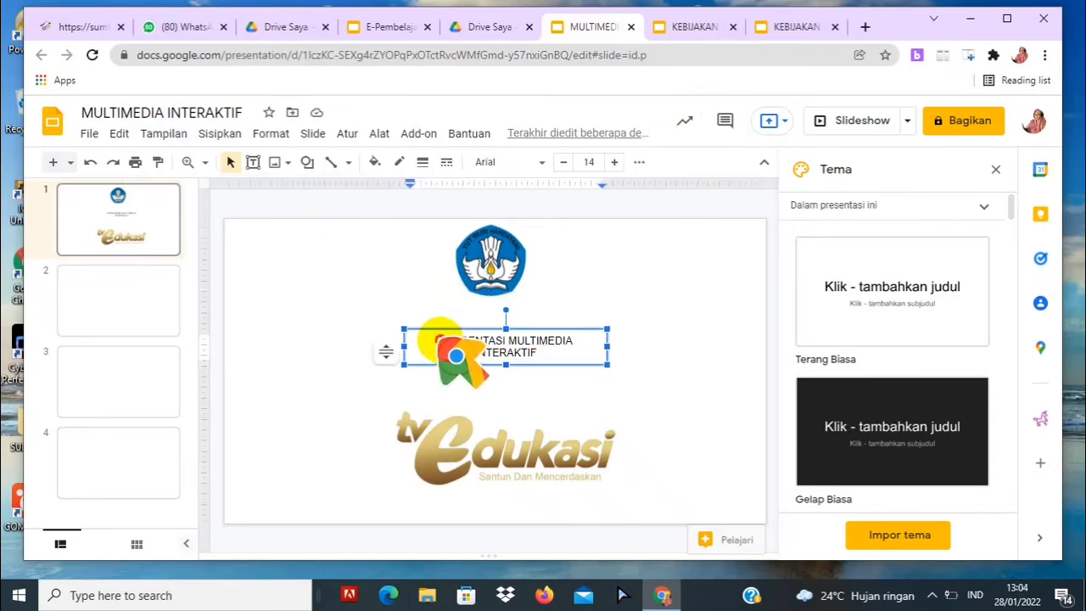
pyautogui.moveTo(440, 340); pyautogui.dragTo(534, 360)
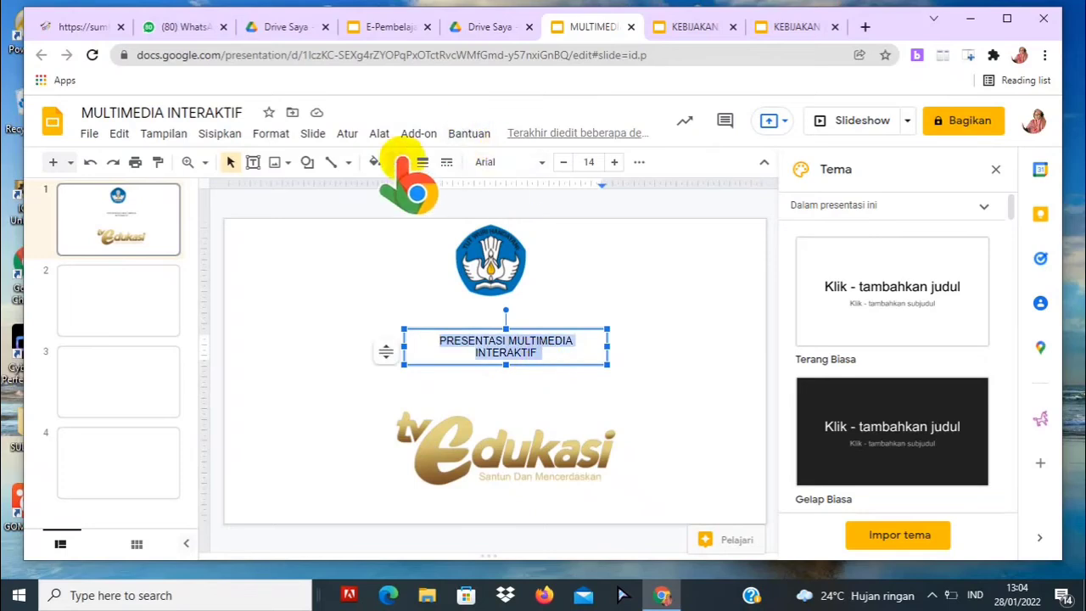
pyautogui.click(639, 161)
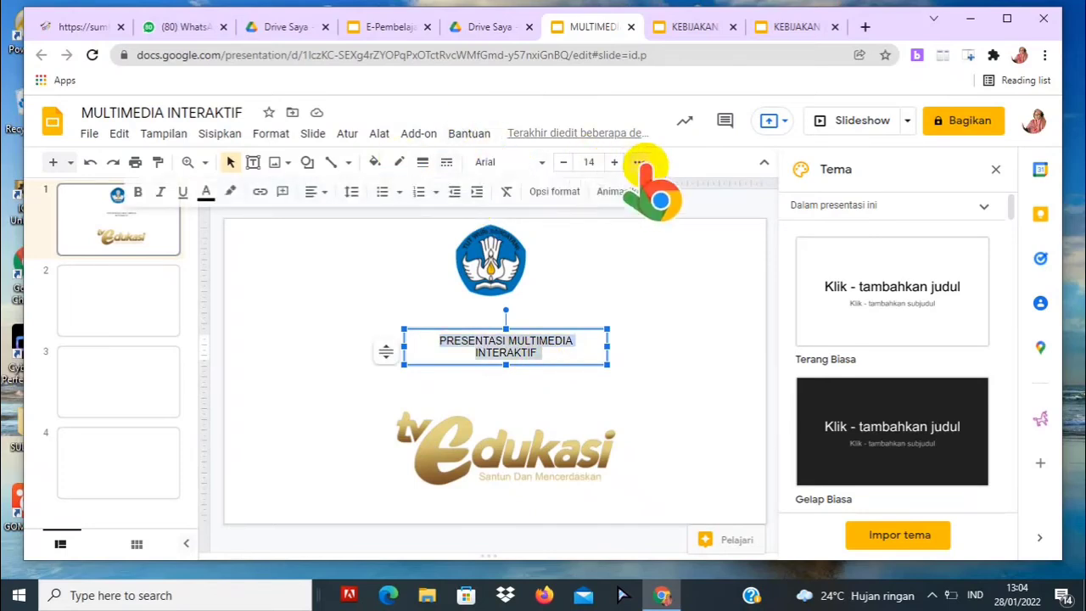
pyautogui.click(542, 162)
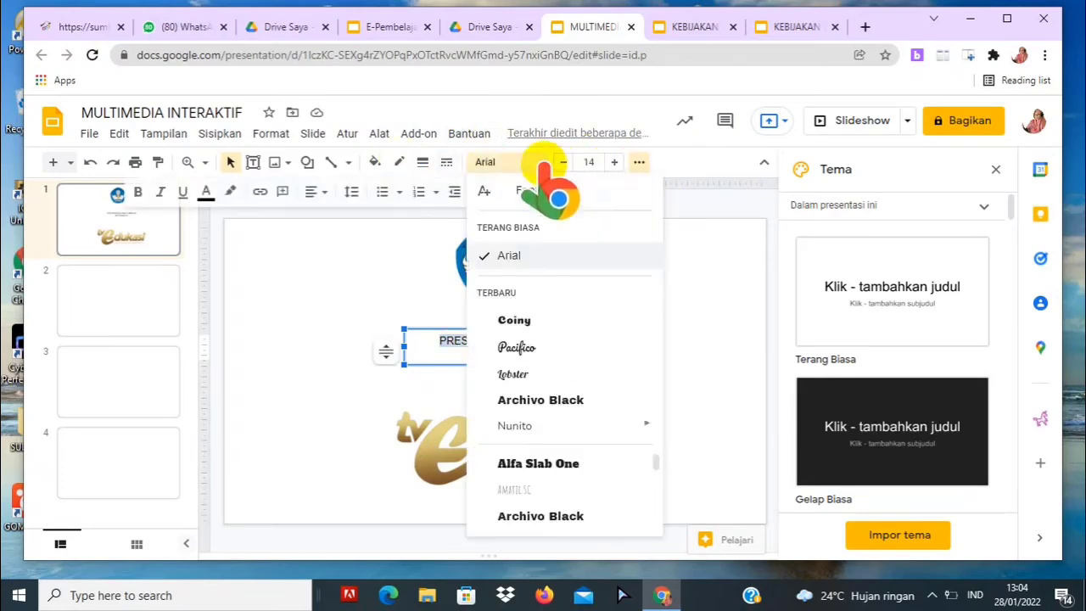
pyautogui.click(537, 320)
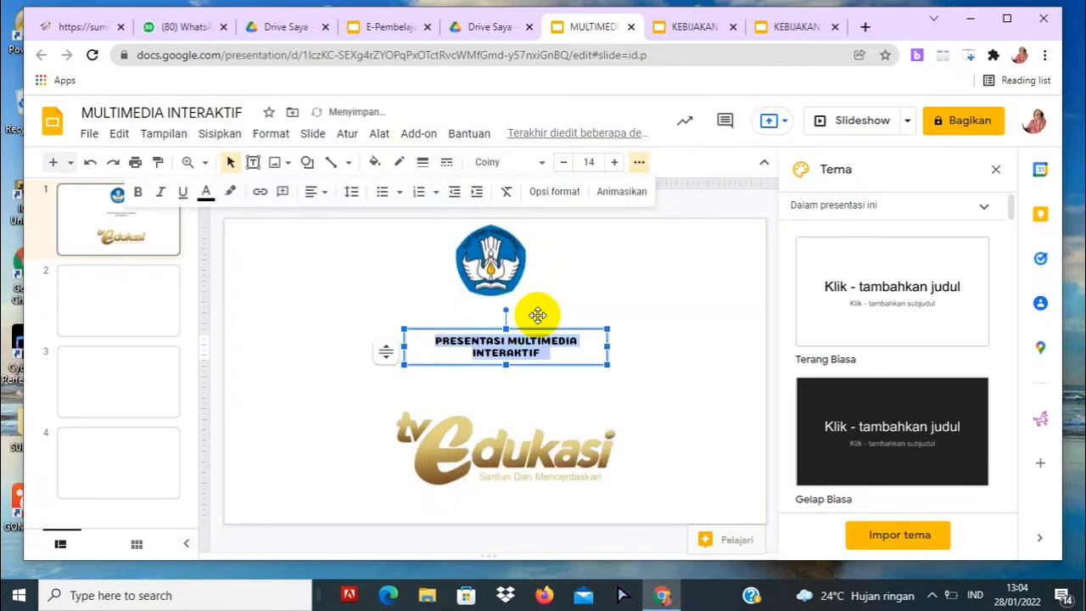
# Set the title text's font size to 29 and widen its box on both sides so PRESENTASI MULTIMEDIA fits on one line
pyautogui.click(615, 162)
pyautogui.click(615, 162)
pyautogui.click(614, 163)
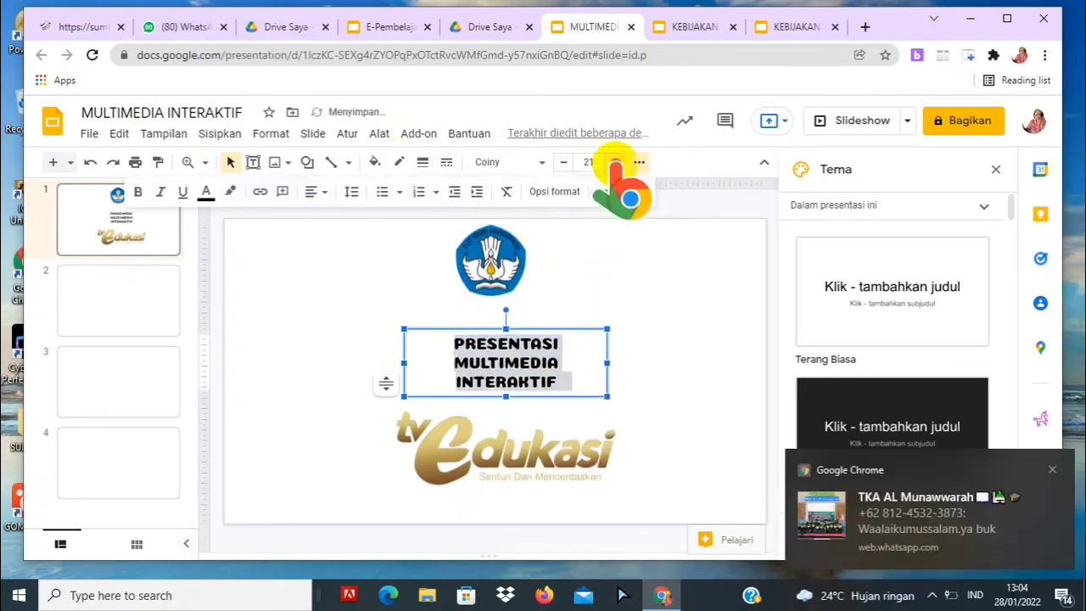
pyautogui.click(614, 163)
pyautogui.click(615, 162)
pyautogui.click(615, 162)
pyautogui.click(615, 162)
pyautogui.click(614, 162)
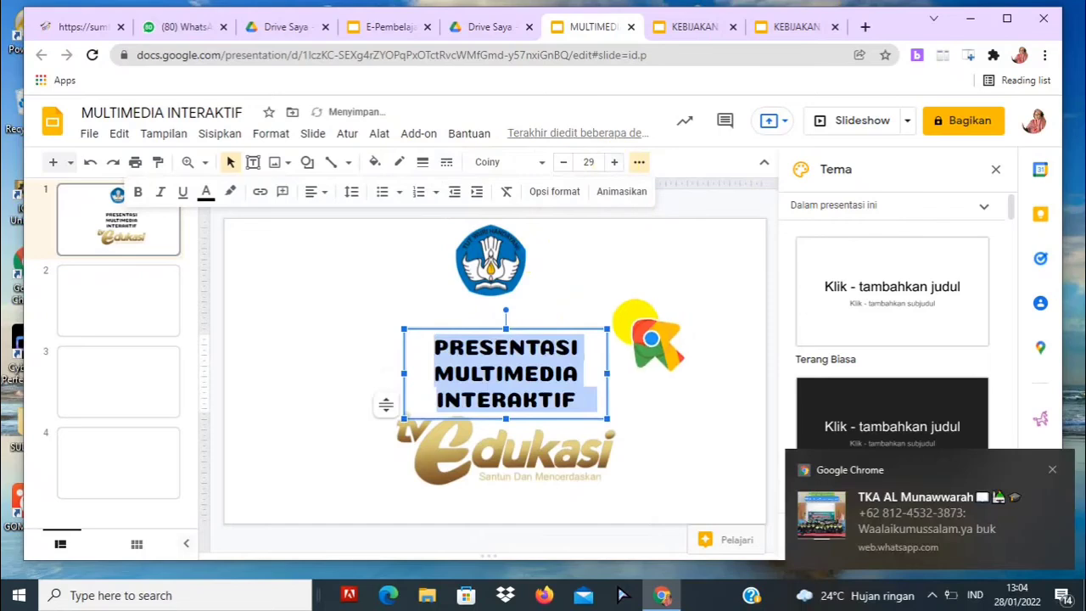
pyautogui.moveTo(608, 374); pyautogui.dragTo(671, 376)
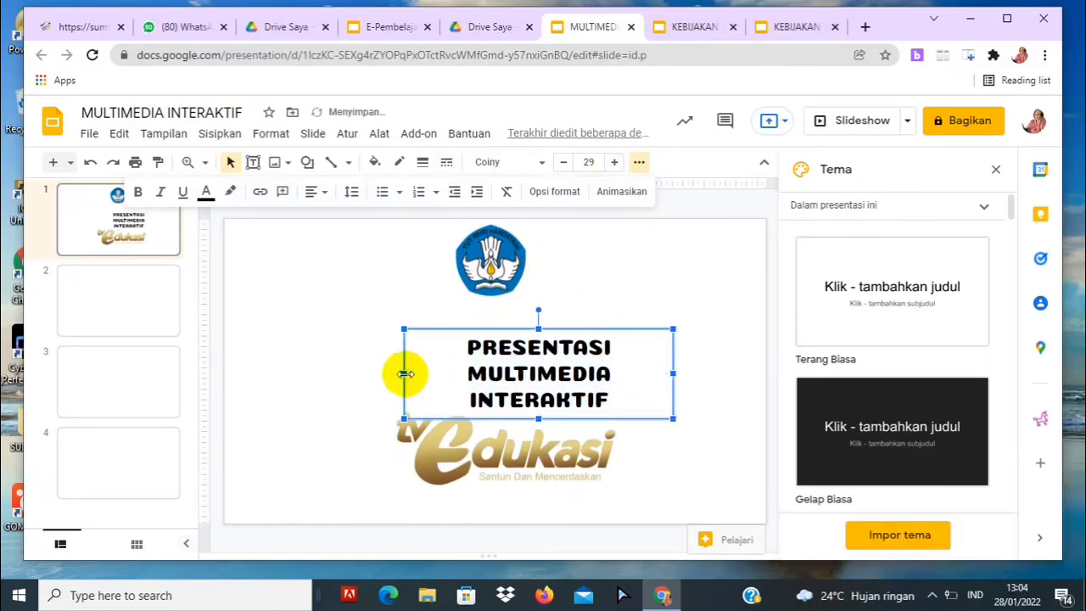
pyautogui.moveTo(404, 374); pyautogui.dragTo(348, 369)
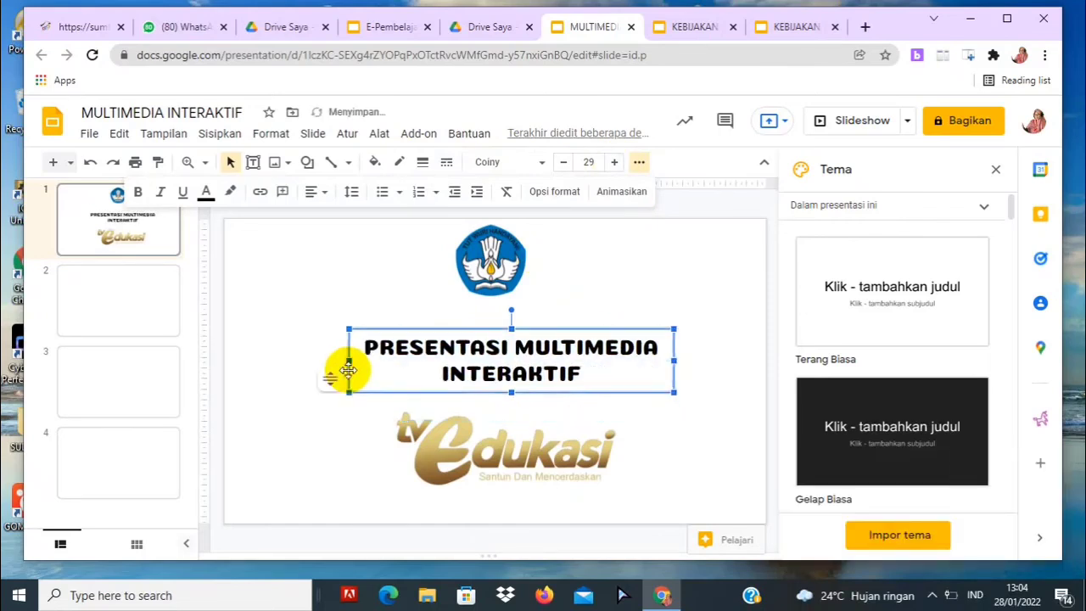
# Colour the whole PRESENTASI MULTIMEDIA INTERAKTIF title text pure blue
pyautogui.click(419, 381)
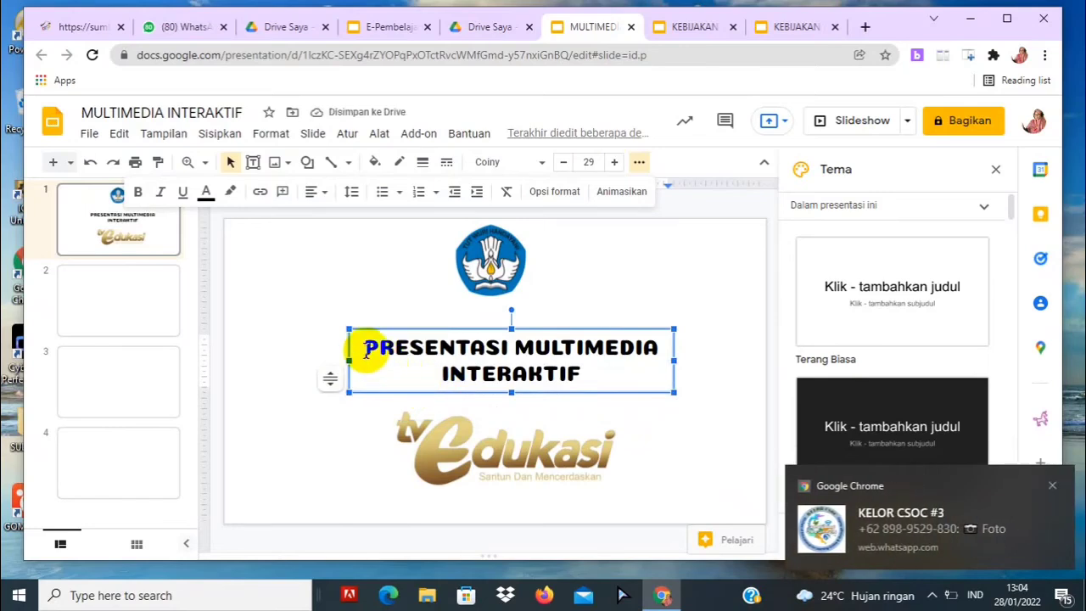
pyautogui.moveTo(366, 350); pyautogui.dragTo(612, 392)
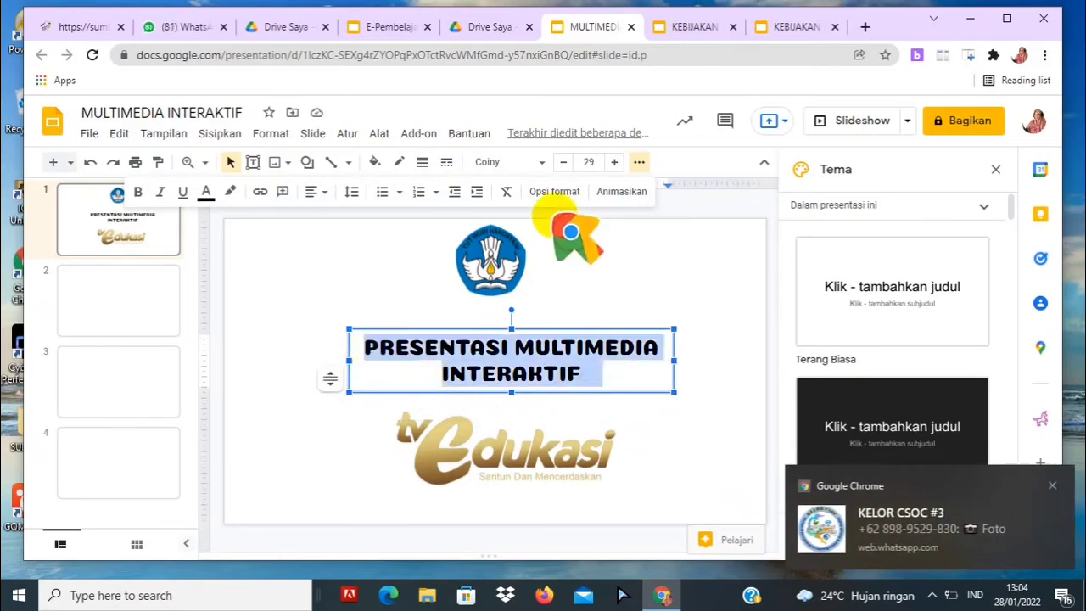
pyautogui.press('XF86AudioRaiseVolume')
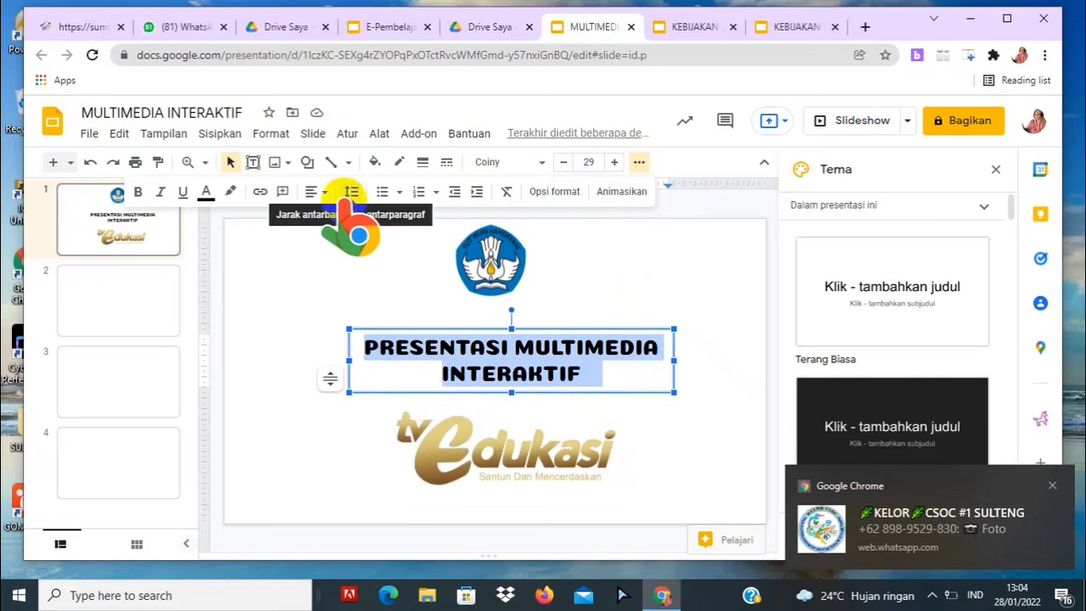
pyautogui.click(206, 191)
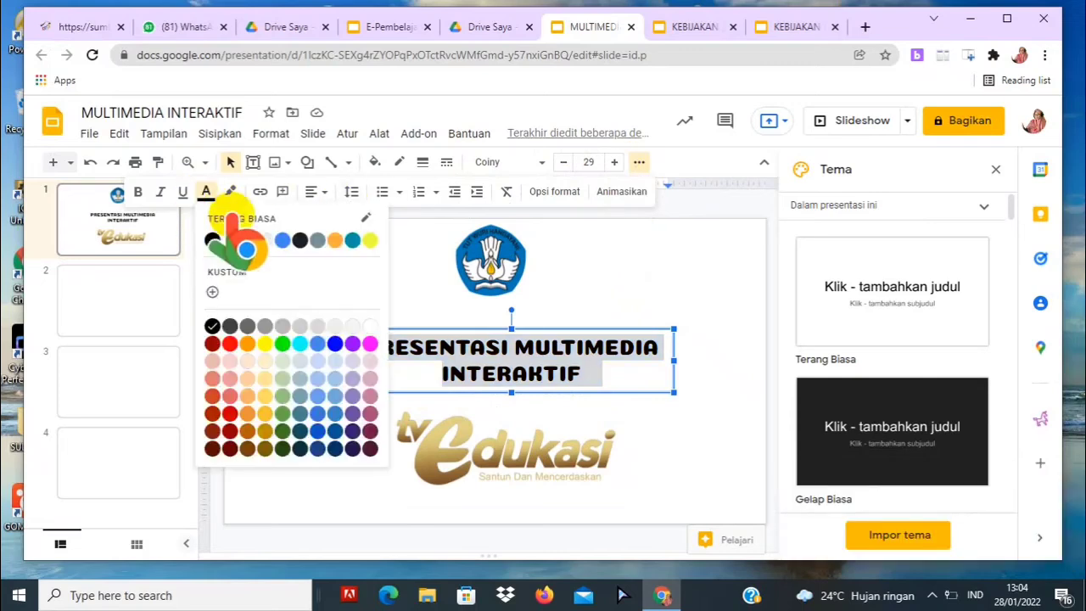
pyautogui.click(335, 343)
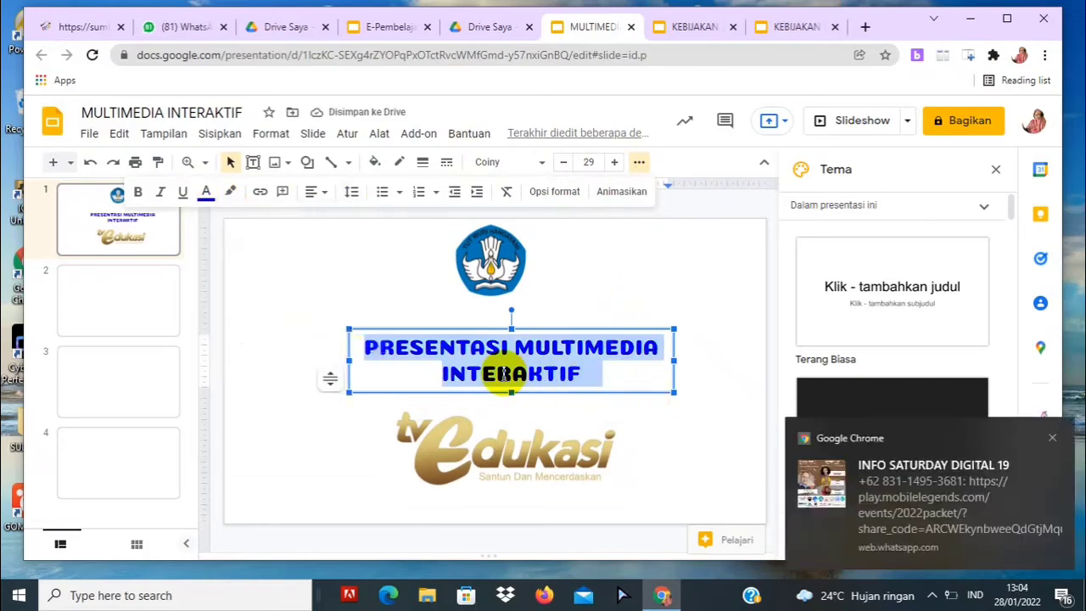
pyautogui.click(316, 325)
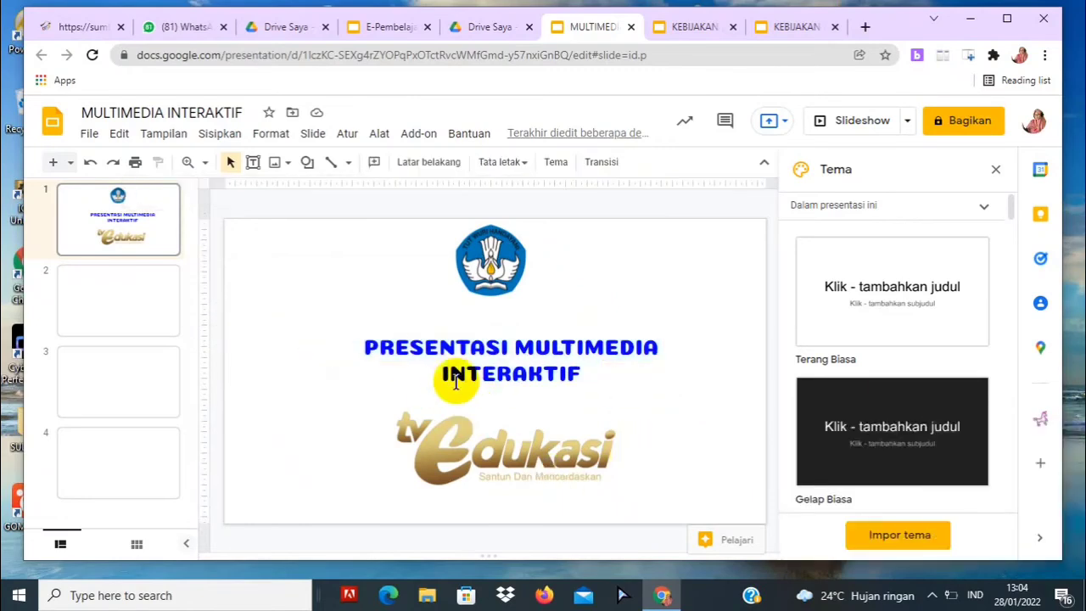
# Delete the empty title and body text placeholders from slide 2
pyautogui.click(127, 293)
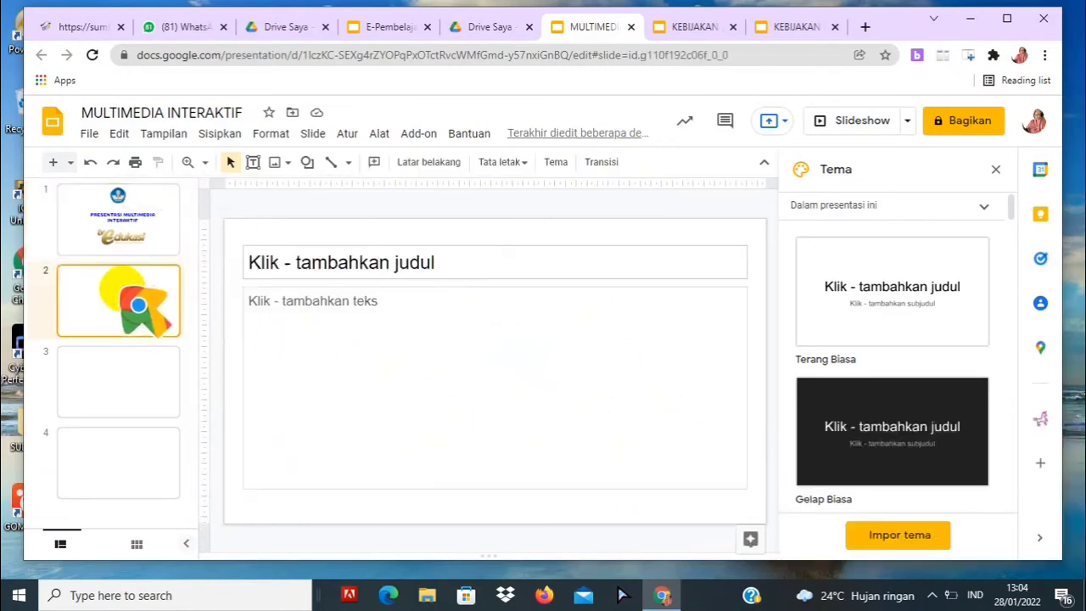
pyautogui.click(375, 275)
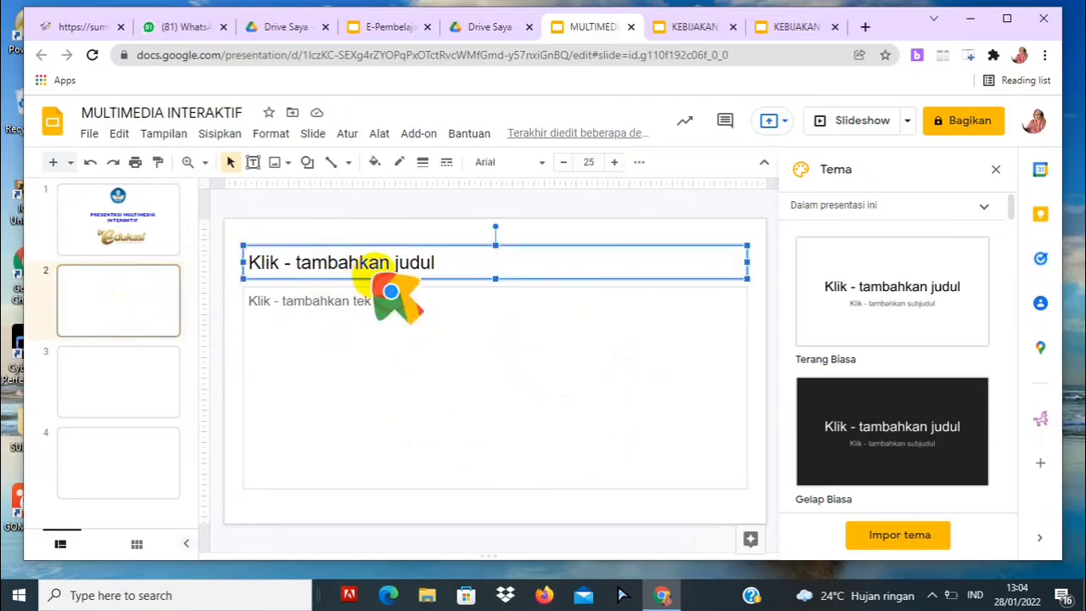
pyautogui.press('Delete')
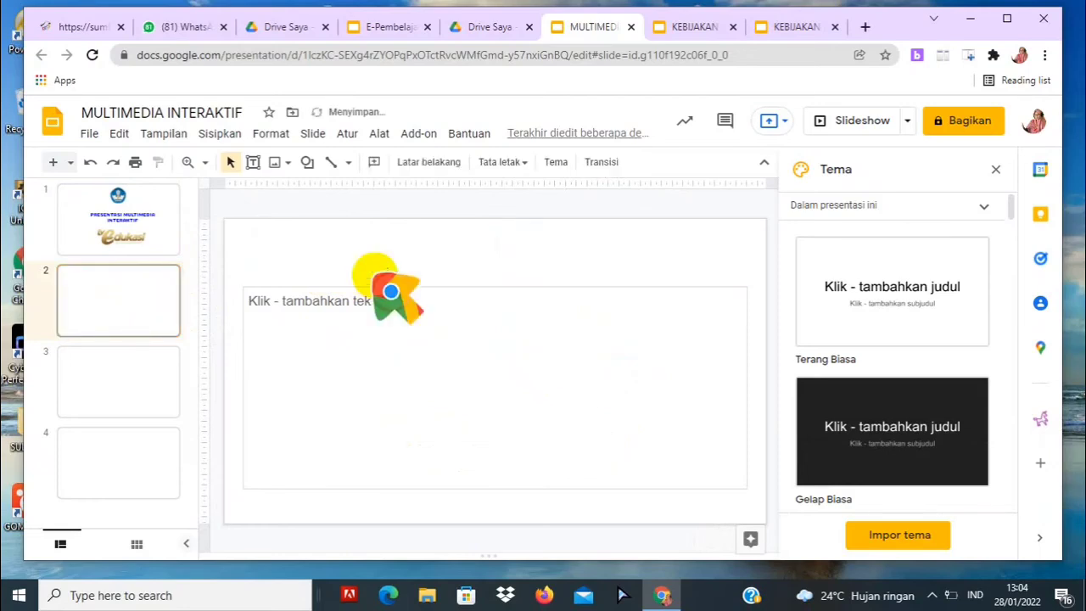
pyautogui.click(243, 318)
pyautogui.press('Delete')
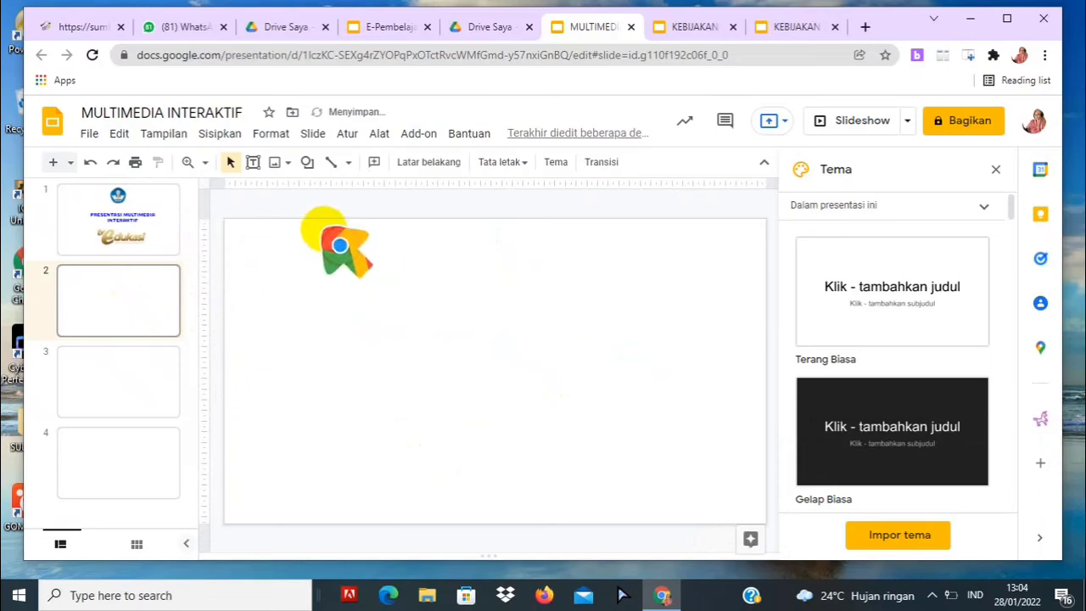
# Add a small text box reading PROFIL SAYA.... in the upper-left area of slide 2
pyautogui.click(220, 136)
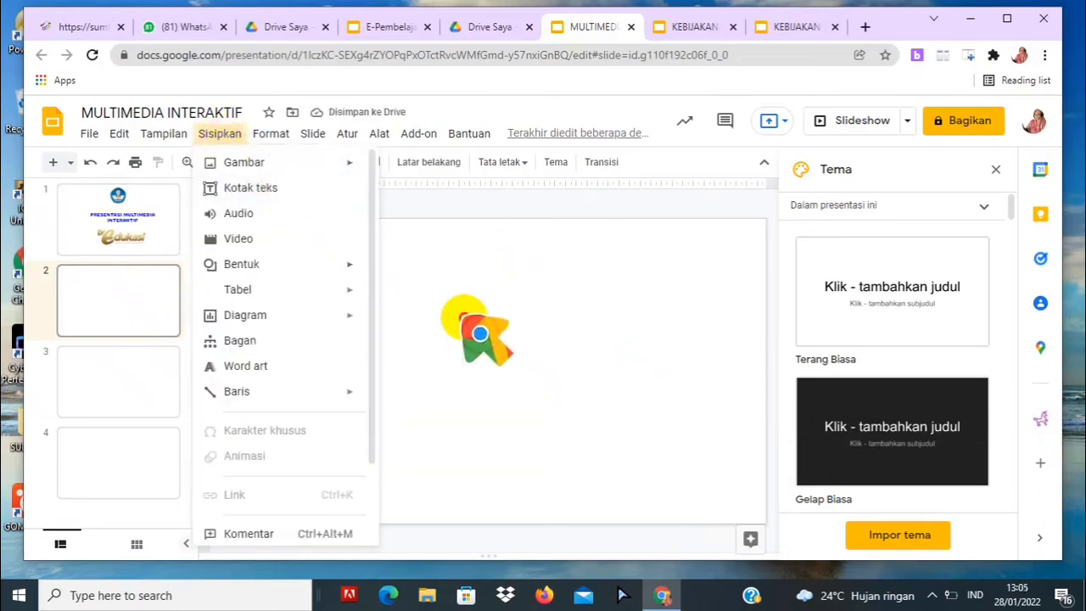
pyautogui.click(464, 322)
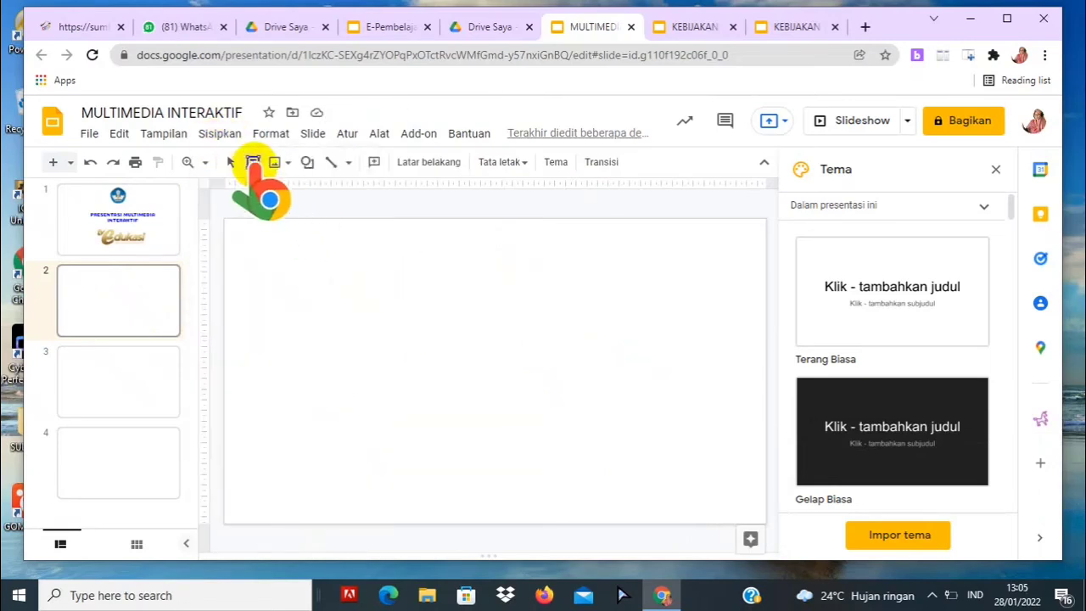
pyautogui.click(253, 162)
pyautogui.moveTo(279, 259); pyautogui.dragTo(393, 314)
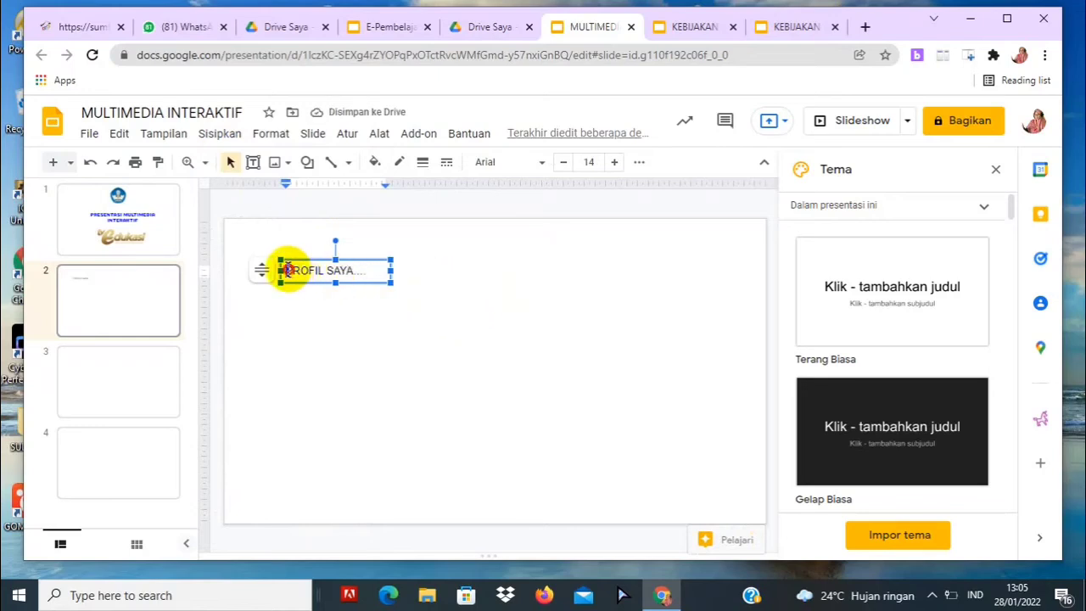
# Select all of the PROFIL SAYA.... text on slide 2 and bring up the font choices for it
pyautogui.moveTo(287, 270); pyautogui.dragTo(390, 278)
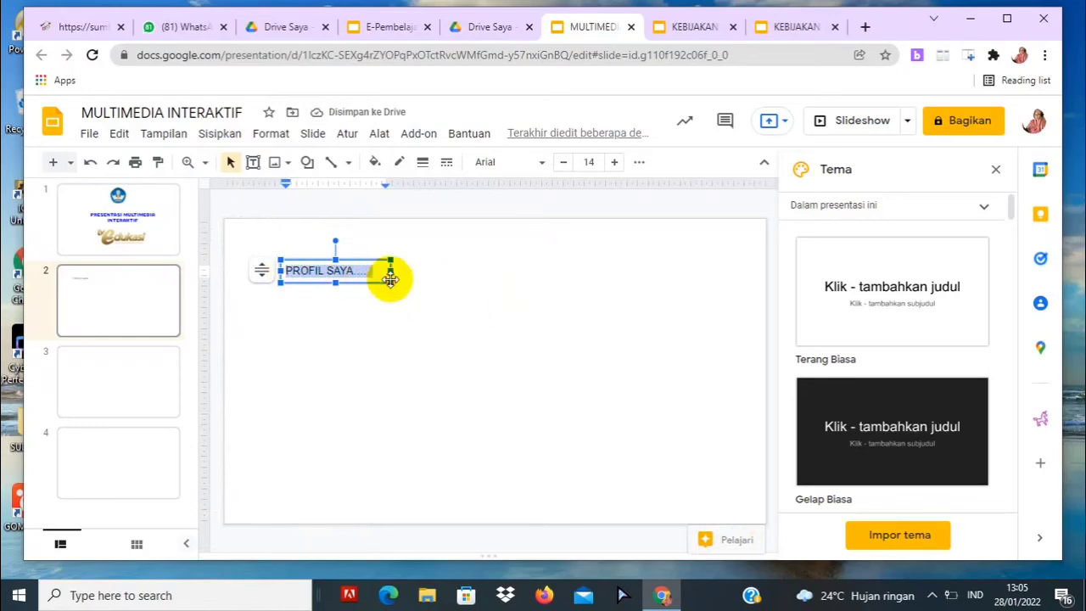
pyautogui.click(540, 164)
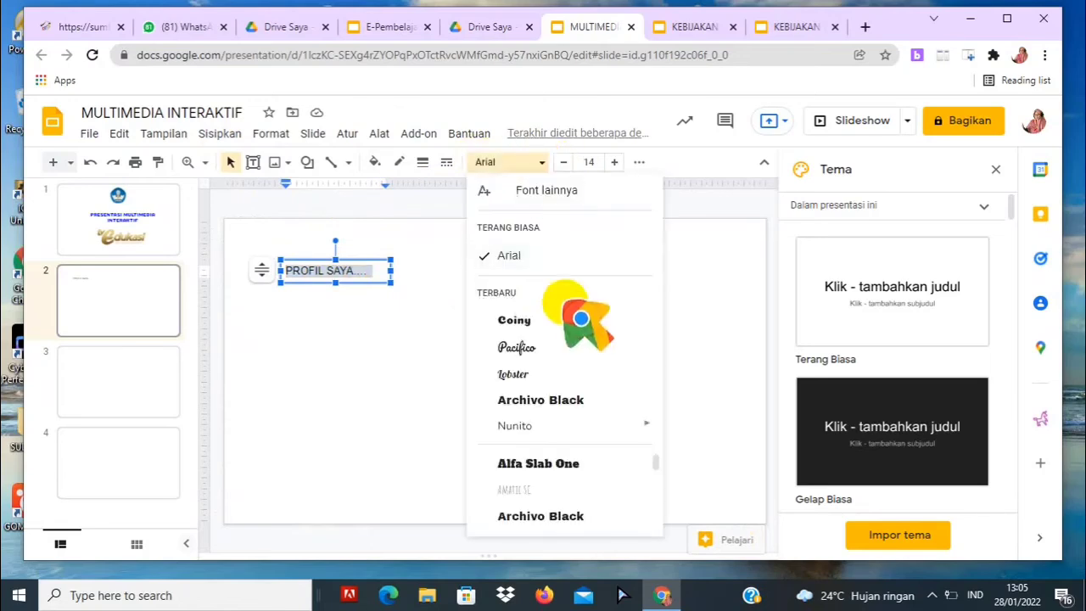
# Format the slide 2 heading "PROFIL SAYA...." with the Pacifico font and a blue text colour
pyautogui.click(516, 348)
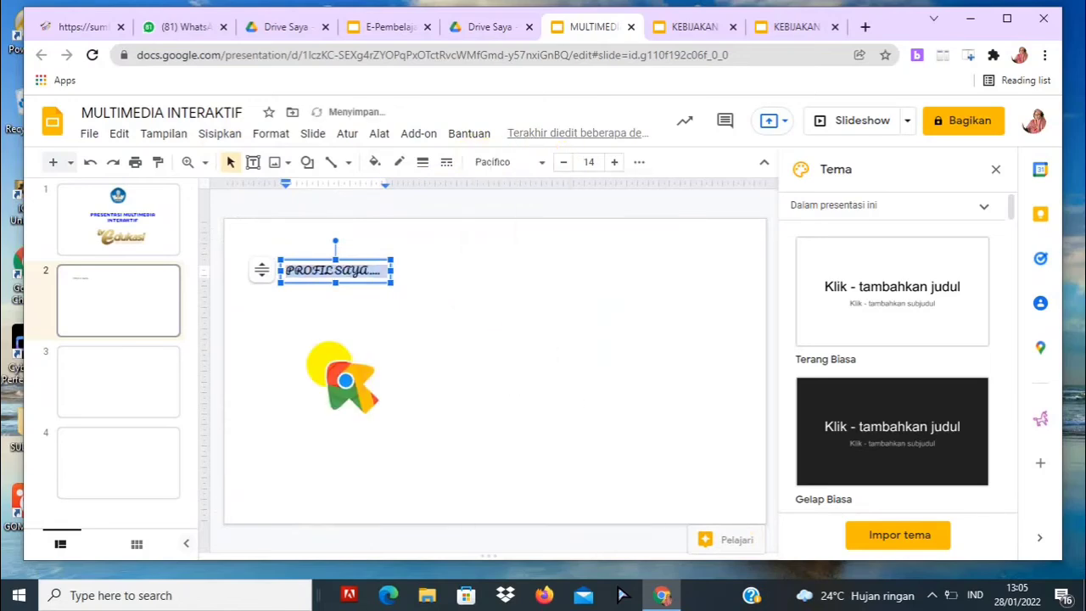
pyautogui.click(343, 377)
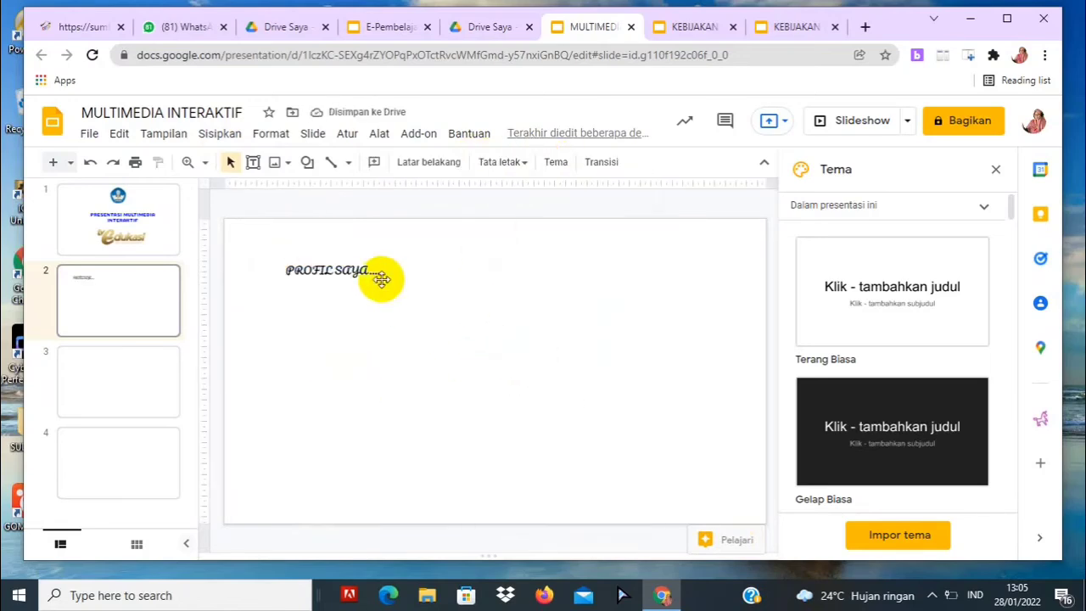
pyautogui.click(381, 273)
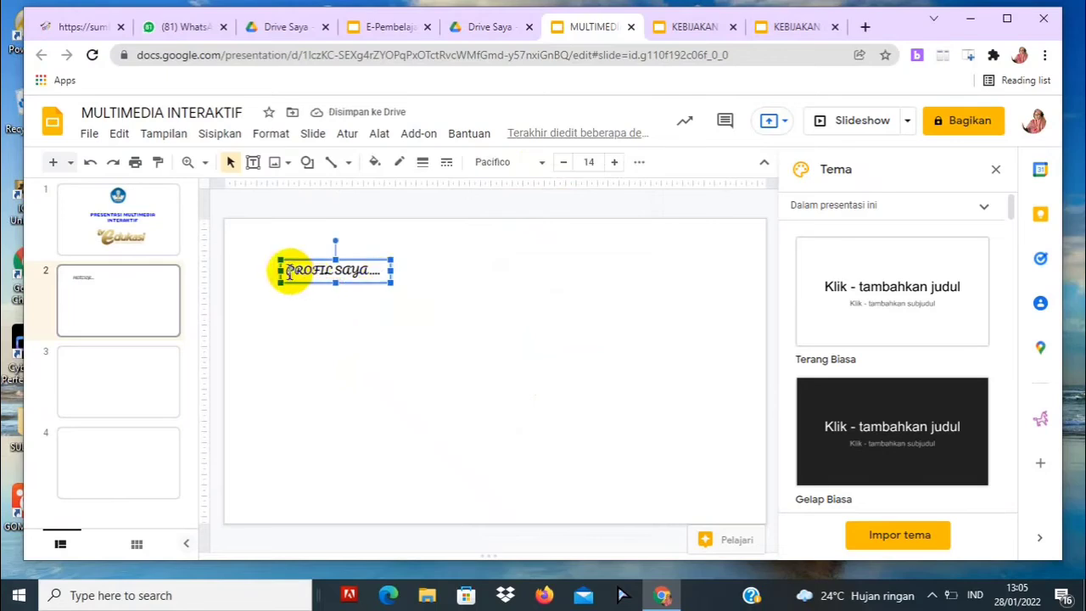
pyautogui.moveTo(289, 272); pyautogui.dragTo(373, 269)
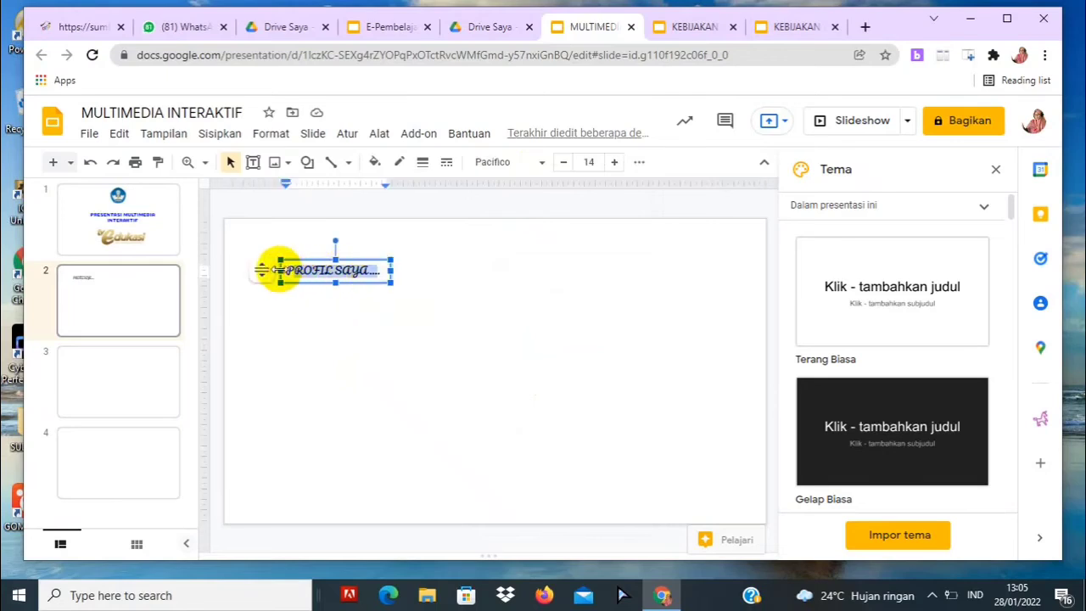
pyautogui.moveTo(281, 270); pyautogui.dragTo(388, 272)
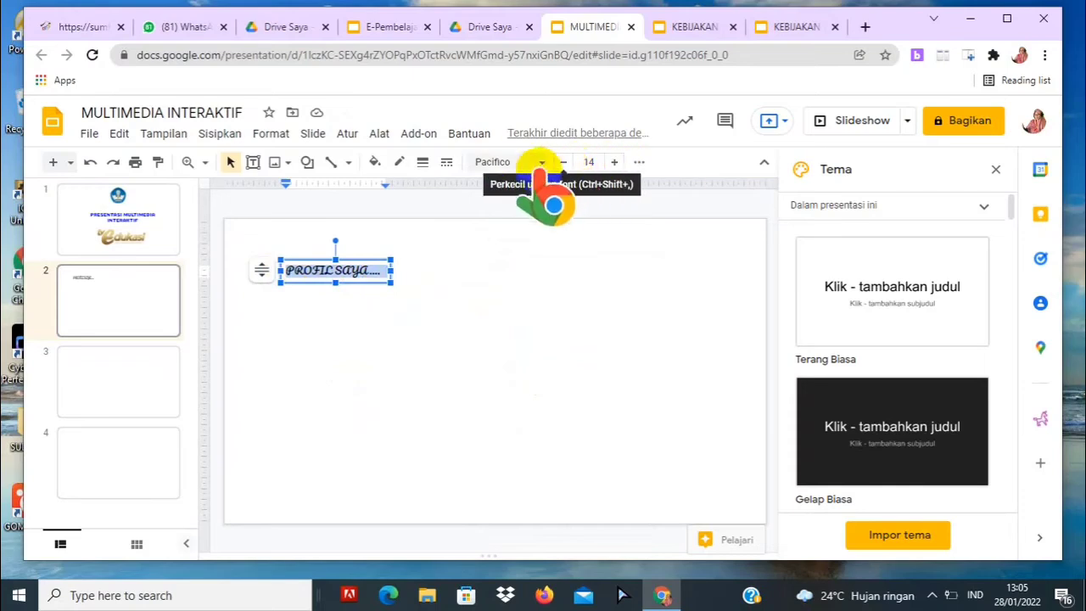
pyautogui.click(639, 162)
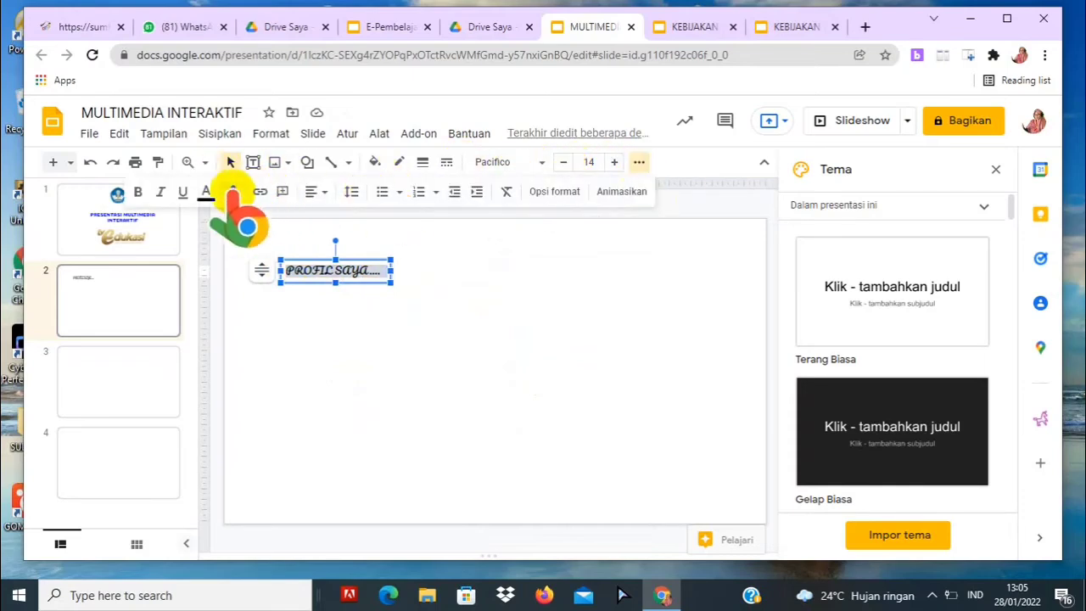
pyautogui.click(207, 191)
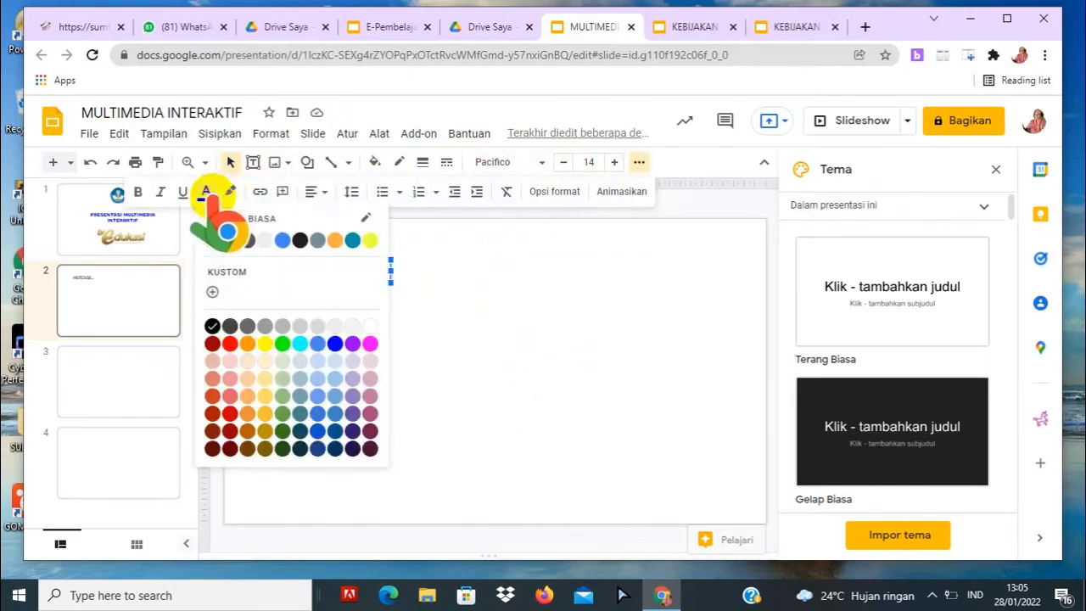
pyautogui.click(335, 342)
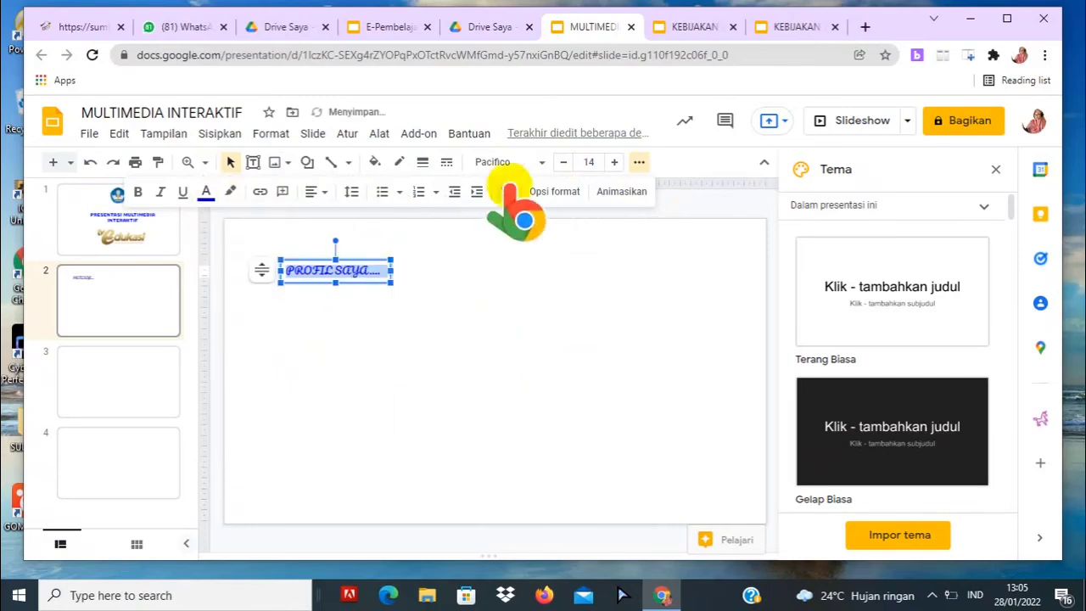
# Increase the font size of the "PROFIL SAYA...." heading to 20
pyautogui.click(615, 162)
pyautogui.click(615, 162)
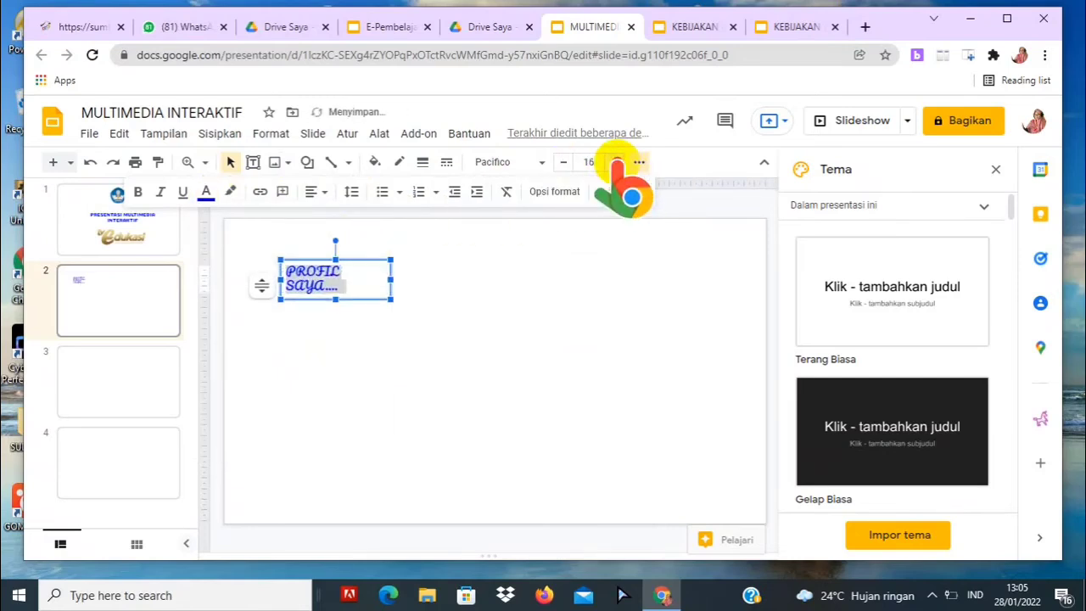
pyautogui.click(614, 162)
pyautogui.click(614, 162)
pyautogui.click(615, 162)
pyautogui.click(614, 162)
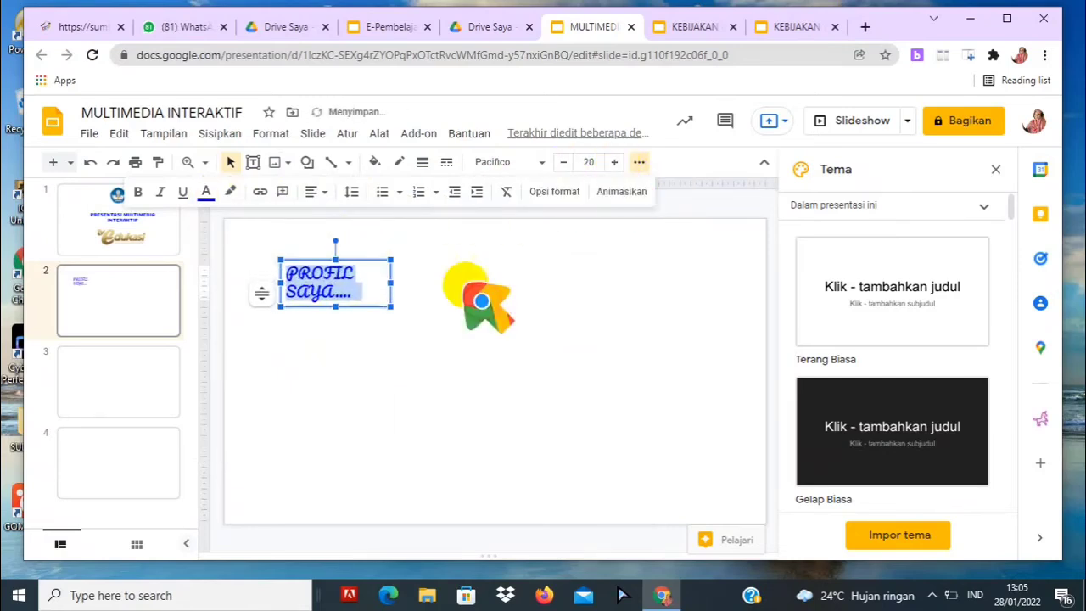
# Widen the heading's text box so that "PROFIL SAYA...." fits on a single line
pyautogui.click(391, 286)
pyautogui.moveTo(390, 286); pyautogui.dragTo(468, 280)
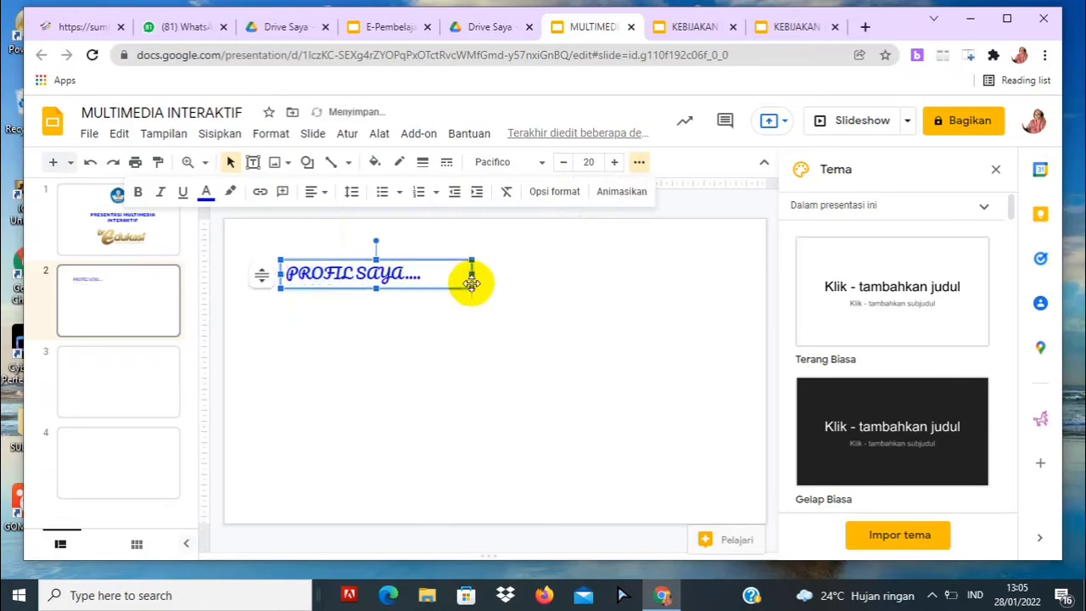
pyautogui.click(540, 324)
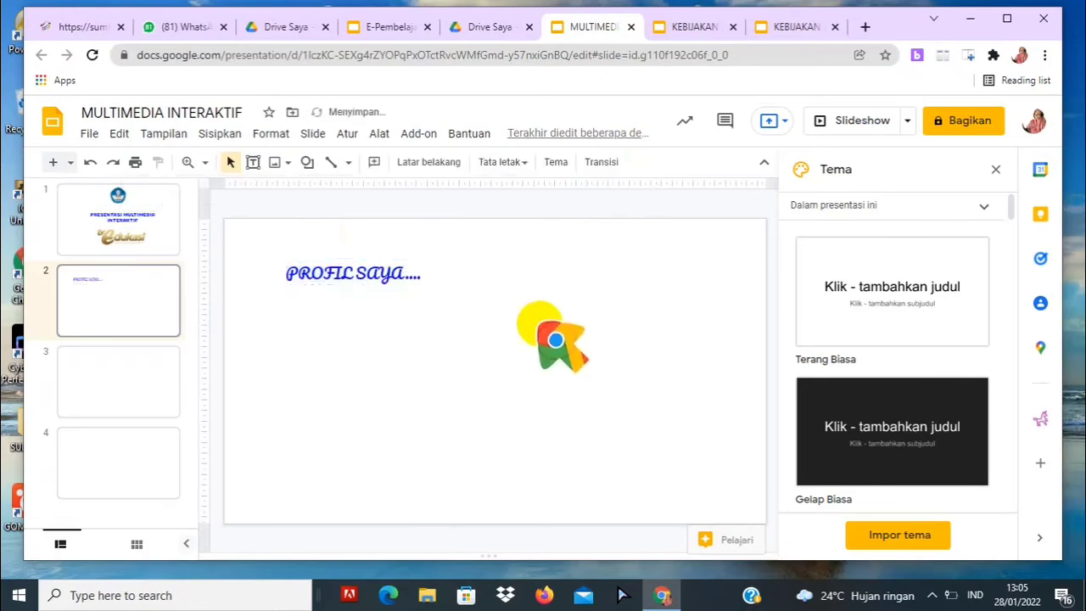
pyautogui.click(422, 276)
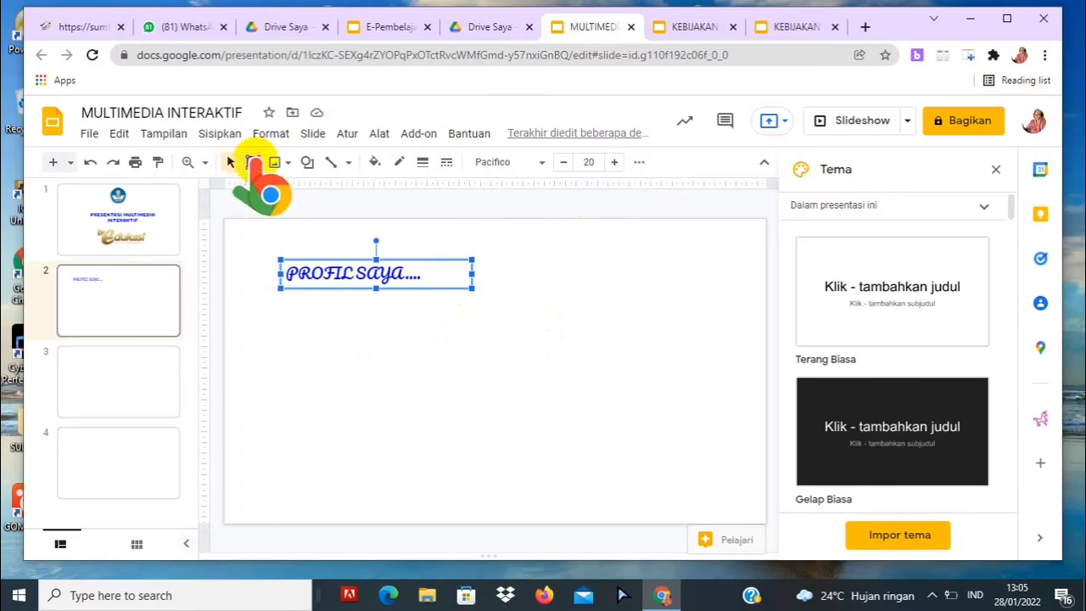
# Insert a wide text box on slide 2 and position it just below the heading, ready for text entry
pyautogui.click(252, 162)
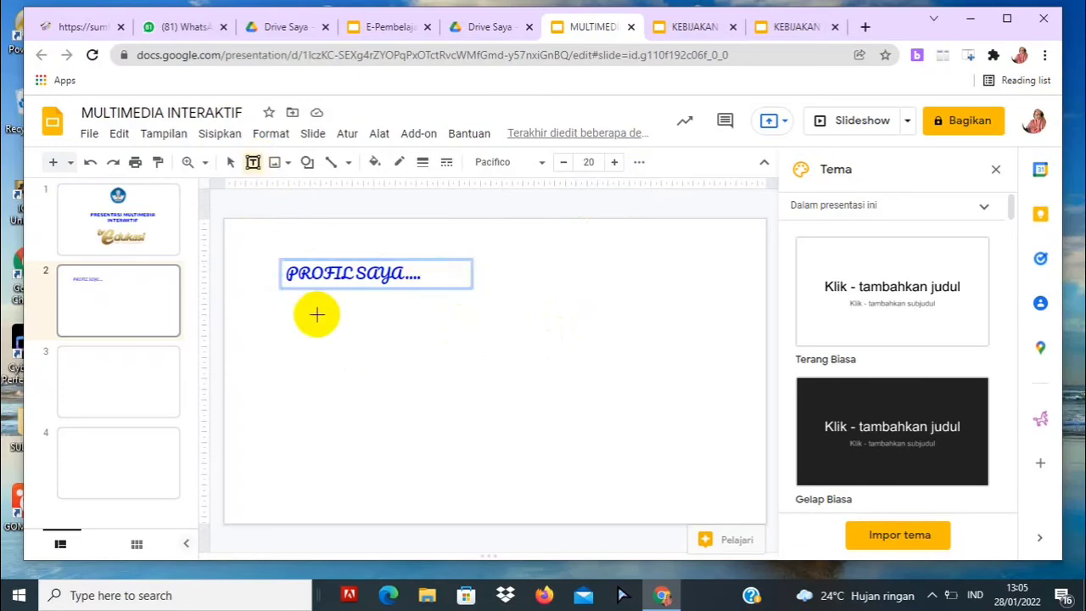
pyautogui.click(304, 384)
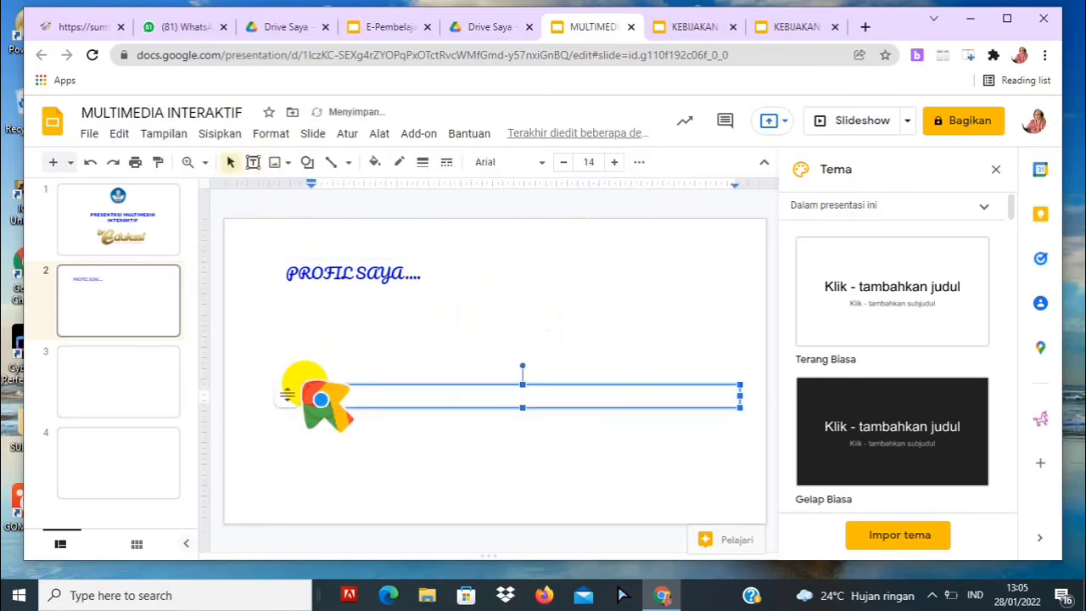
pyautogui.click(345, 384)
pyautogui.moveTo(346, 383); pyautogui.dragTo(325, 322)
pyautogui.click(326, 334)
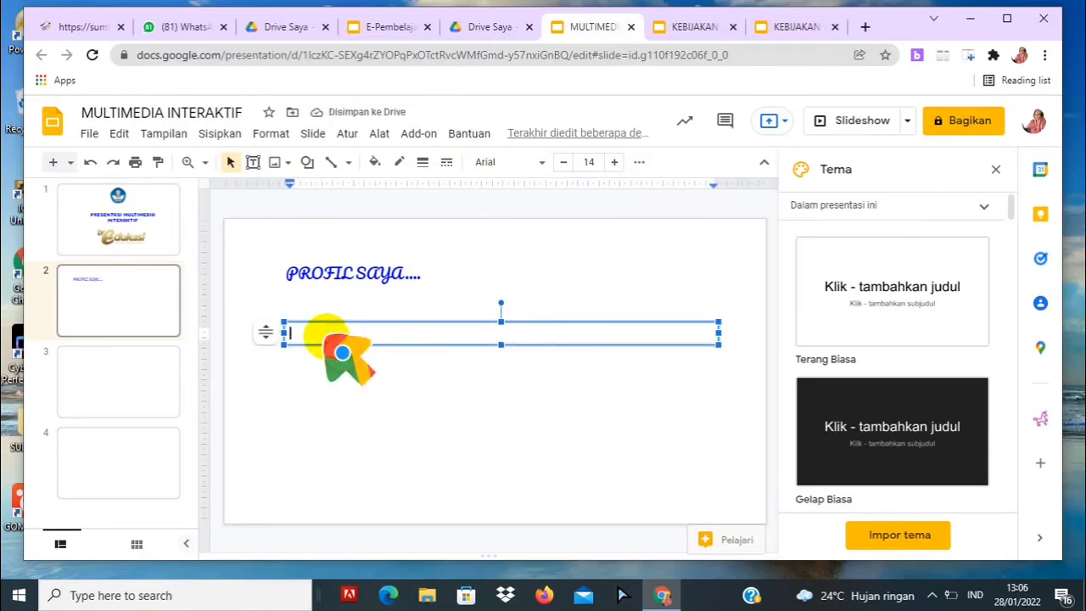
# Enter the profile labels NAMA, NIP and NO HP on separate lines in the new text box
pyautogui.write('NAMA')
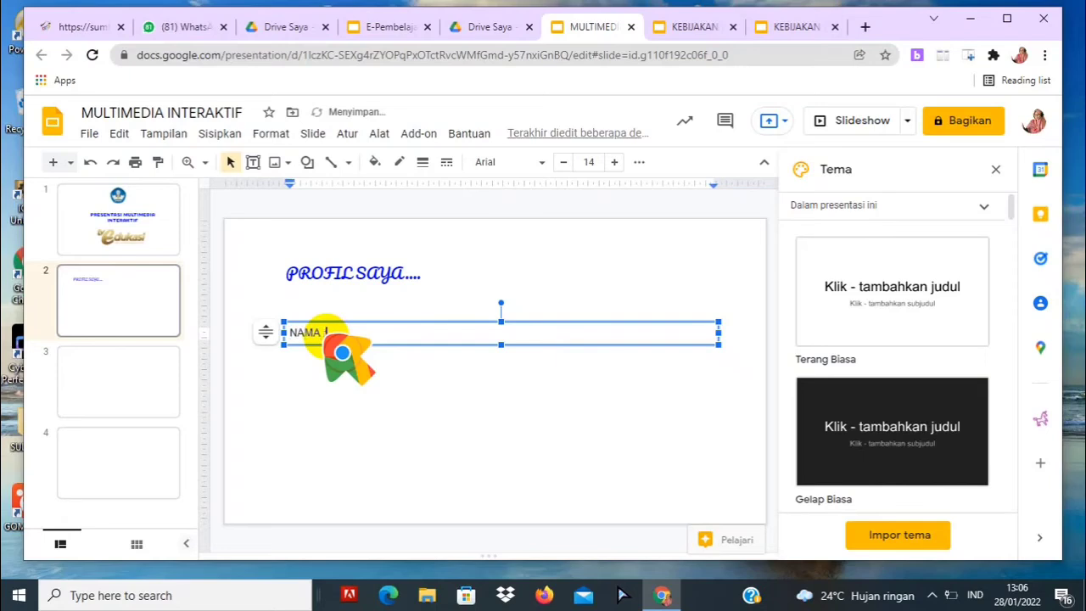
pyautogui.write(' :')
pyautogui.press('Return')
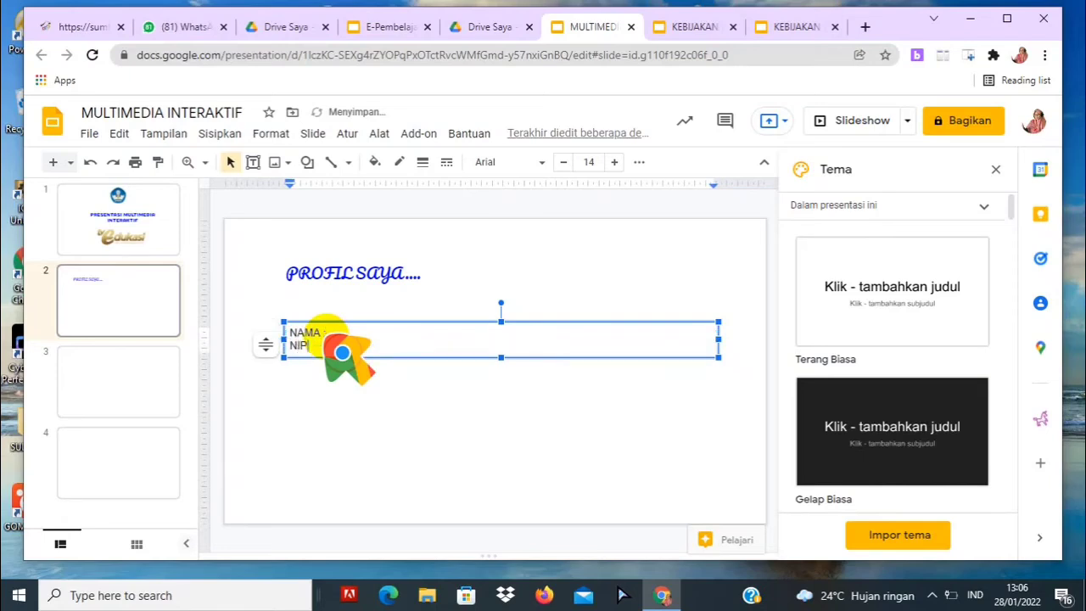
pyautogui.write('NIP')
pyautogui.press('Return')
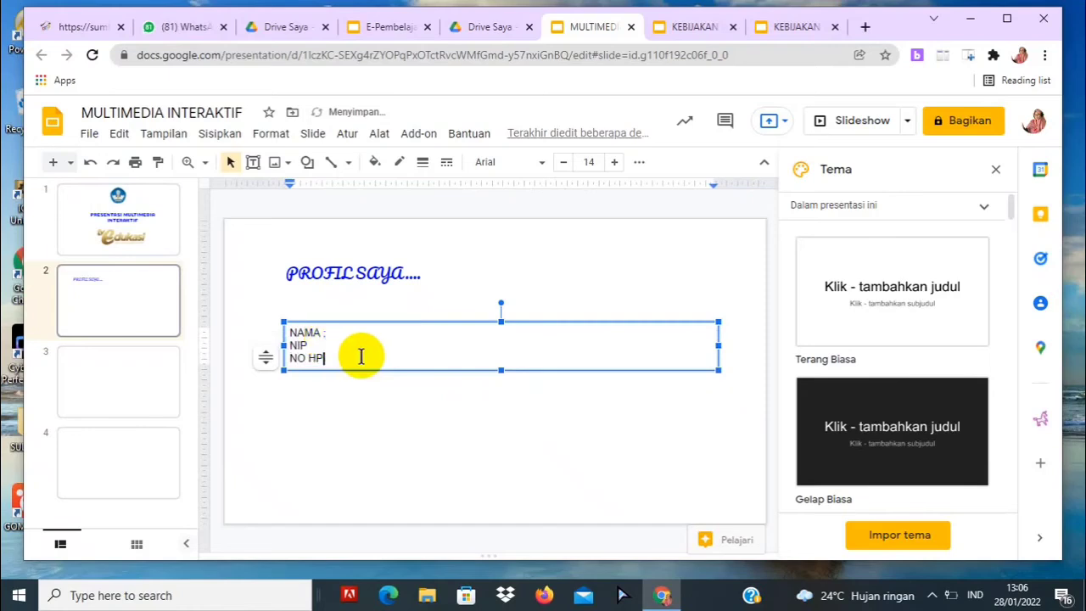
# Add colons after the NIP and NO HP labels and adjust the spacing so the separators of all three lines align
pyautogui.click(320, 345)
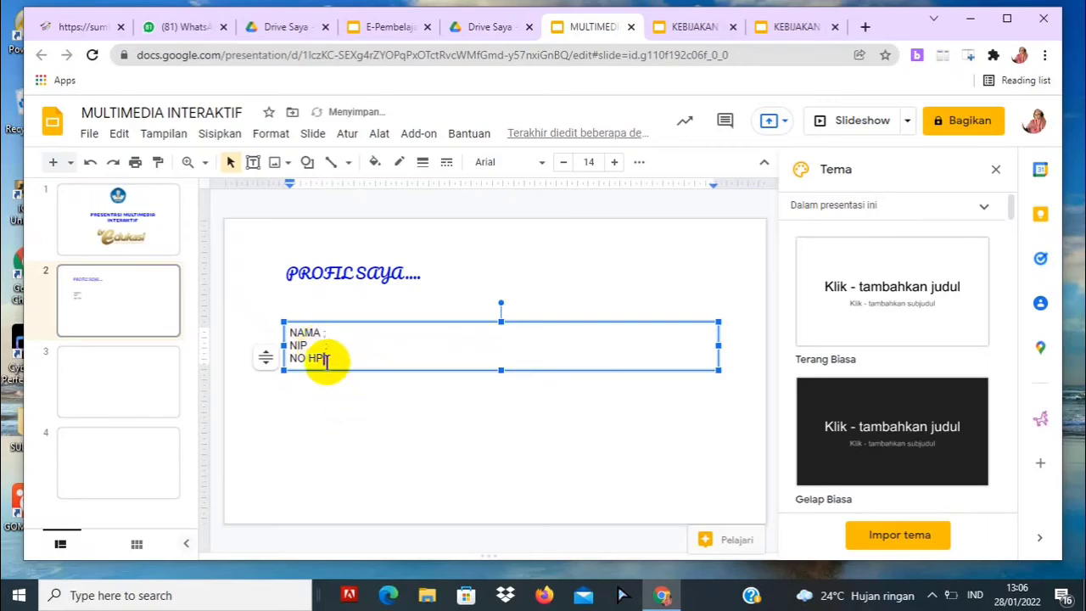
pyautogui.click(327, 359)
pyautogui.write(':')
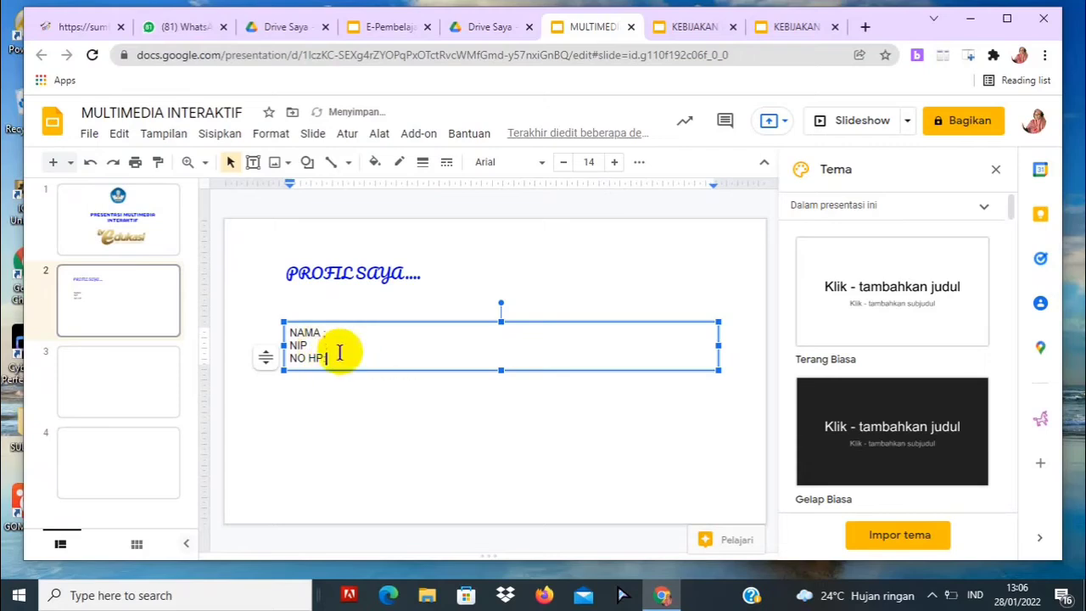
pyautogui.click(324, 334)
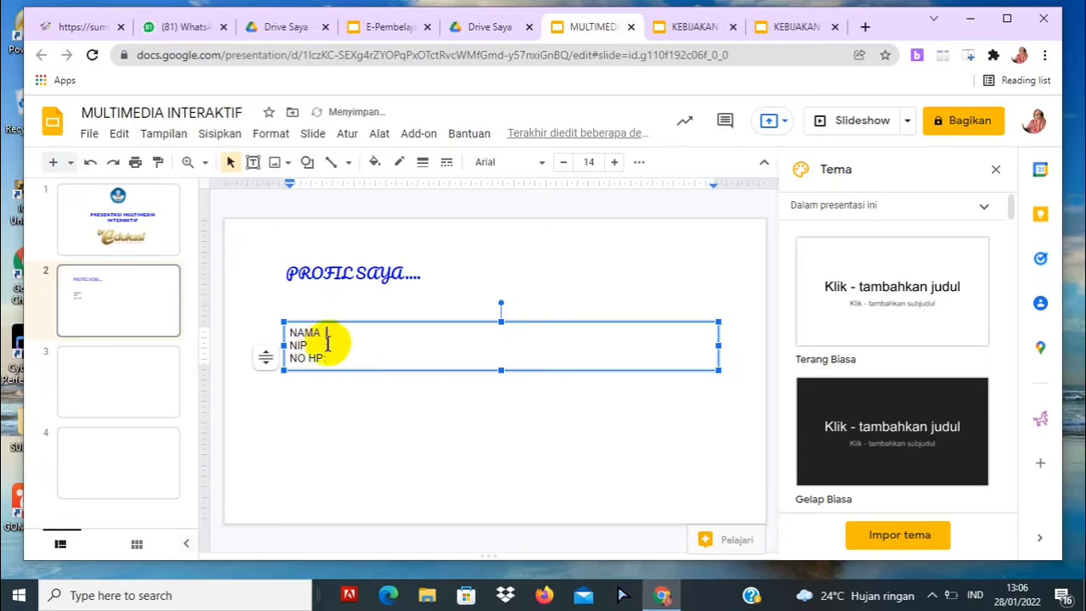
pyautogui.write(':')
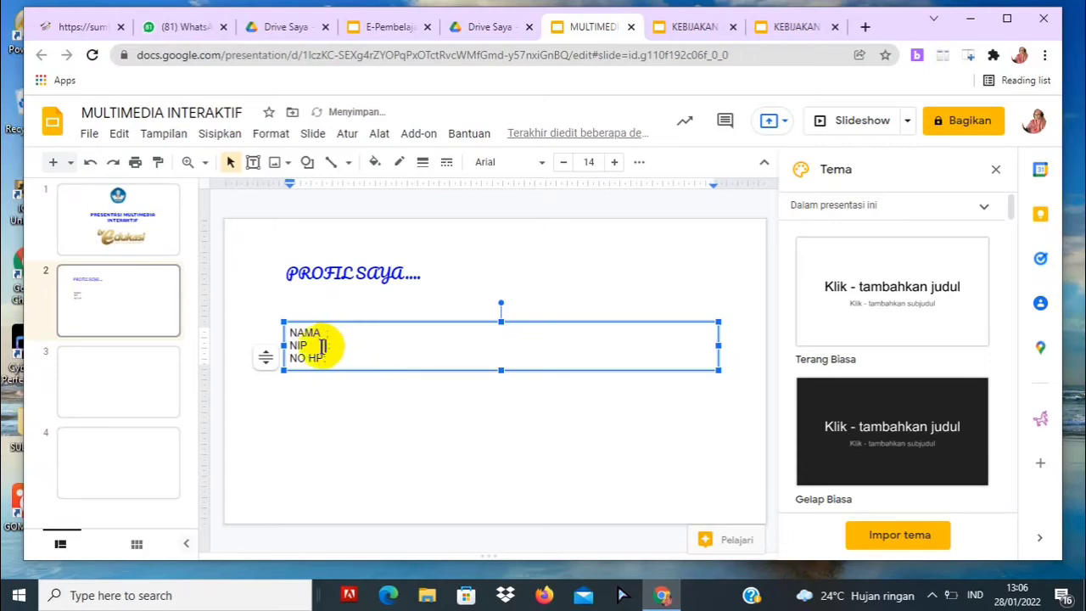
pyautogui.click(325, 358)
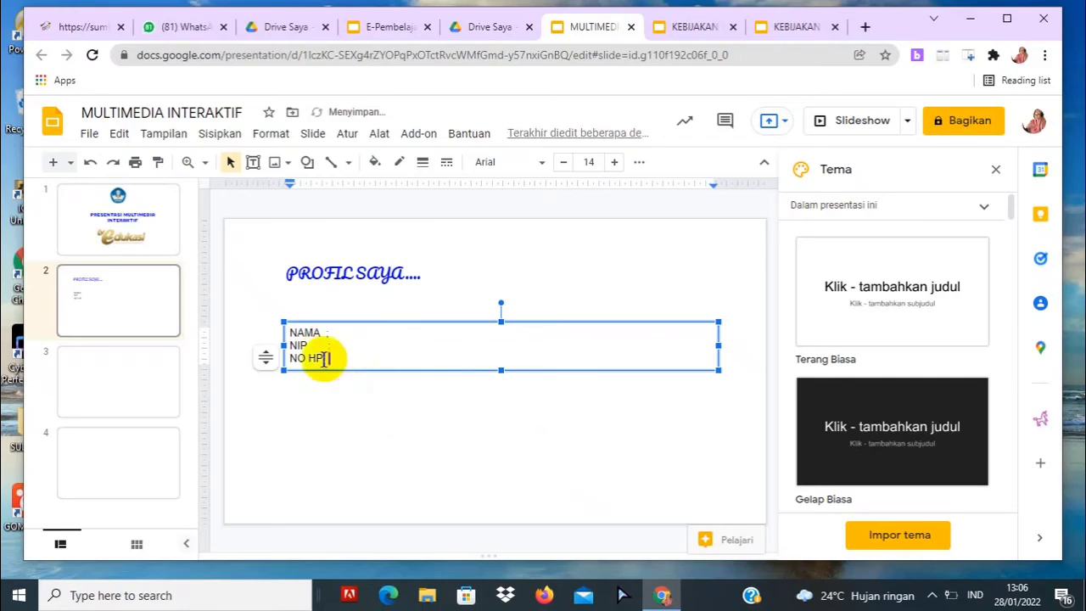
pyautogui.click(398, 407)
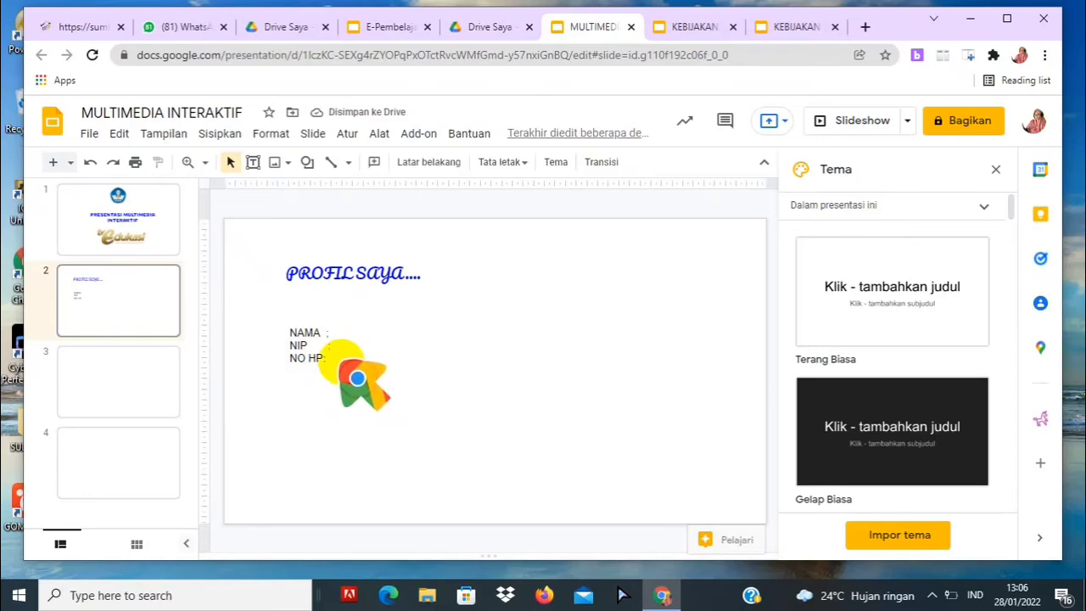
# Increase the font size of the three profile label lines to 19
pyautogui.click(296, 334)
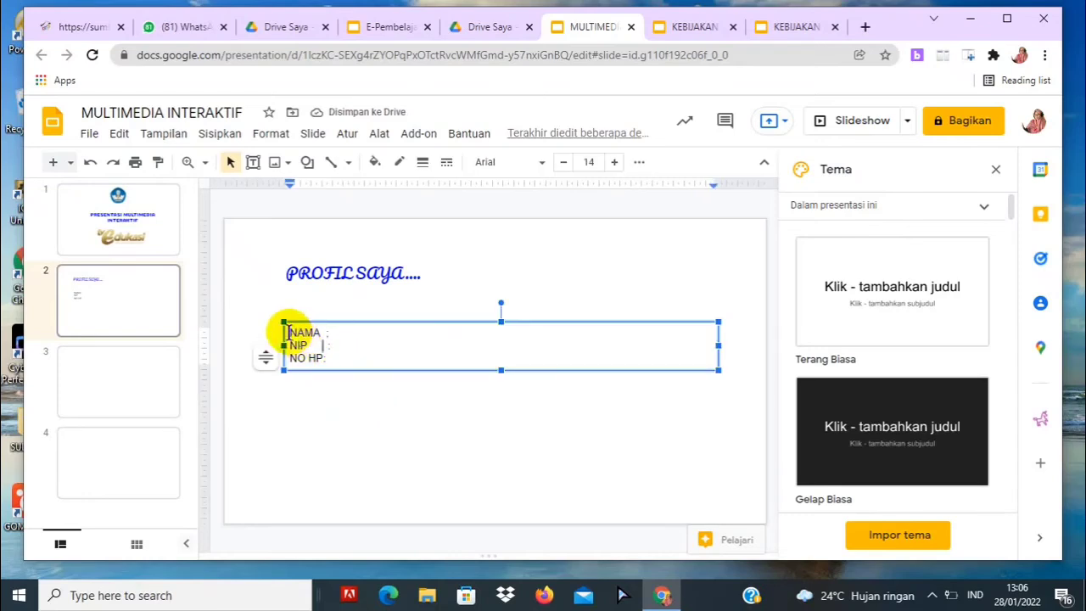
pyautogui.moveTo(291, 335); pyautogui.dragTo(348, 360)
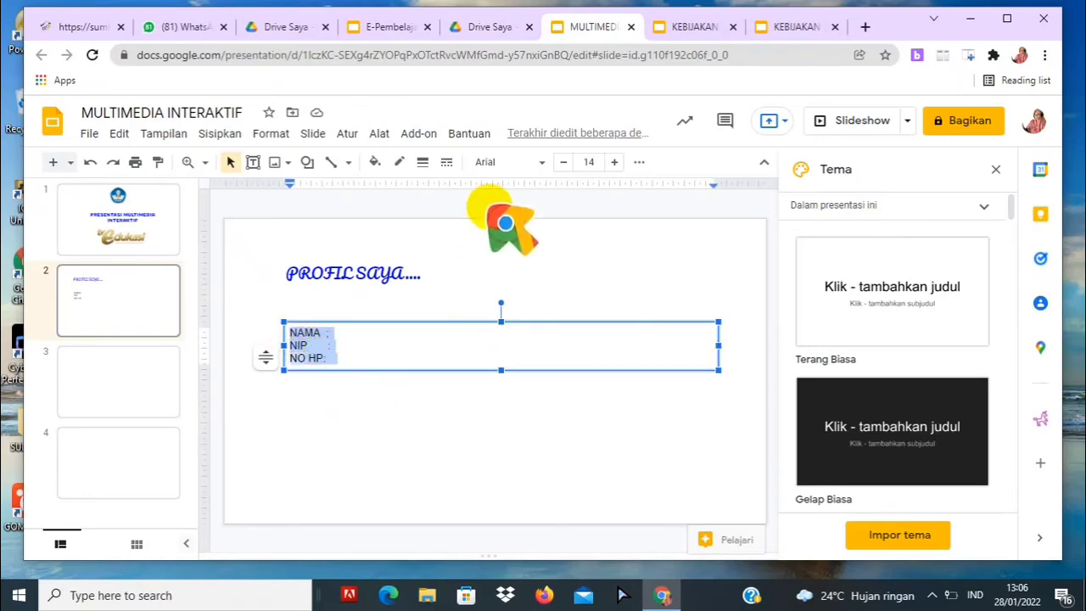
pyautogui.click(615, 162)
pyautogui.click(614, 162)
pyautogui.click(615, 162)
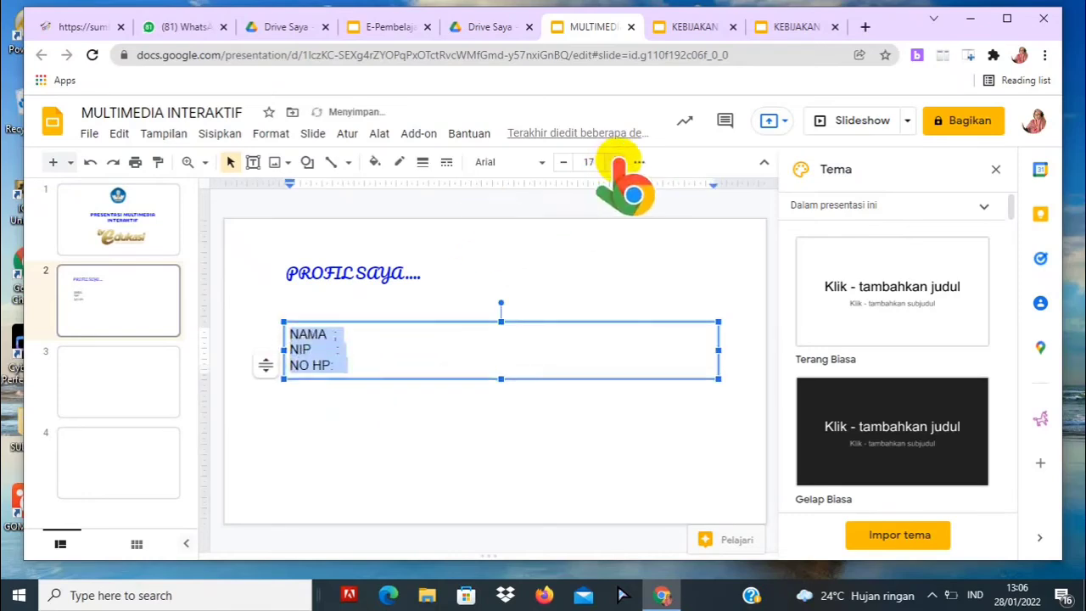
pyautogui.click(614, 161)
pyautogui.click(615, 162)
# Adjust the spaces after the enlarged profile labels so their separators line up again
pyautogui.click(350, 379)
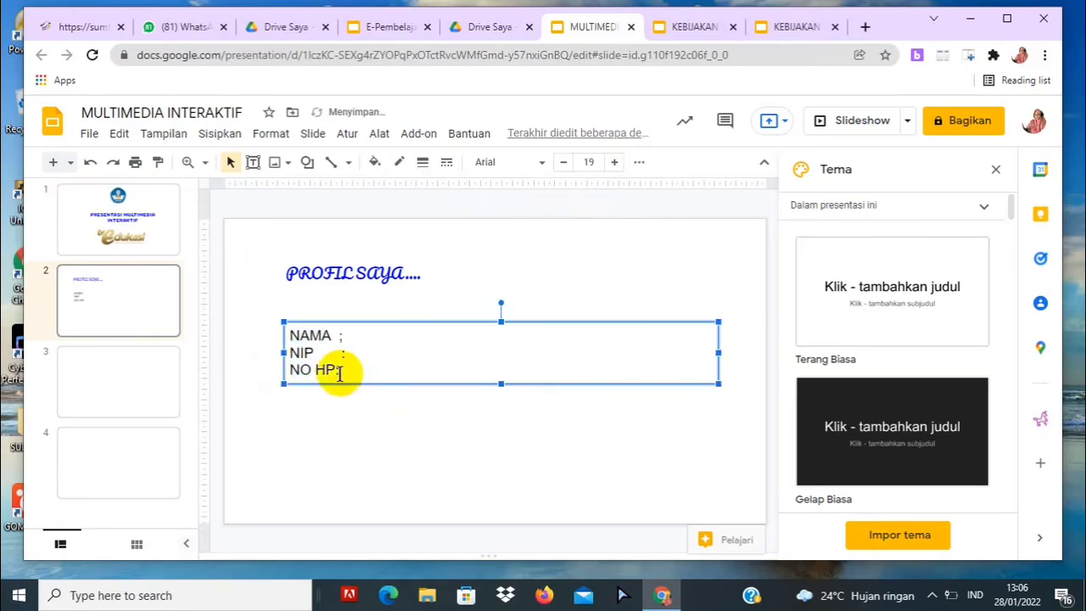
pyautogui.click(334, 371)
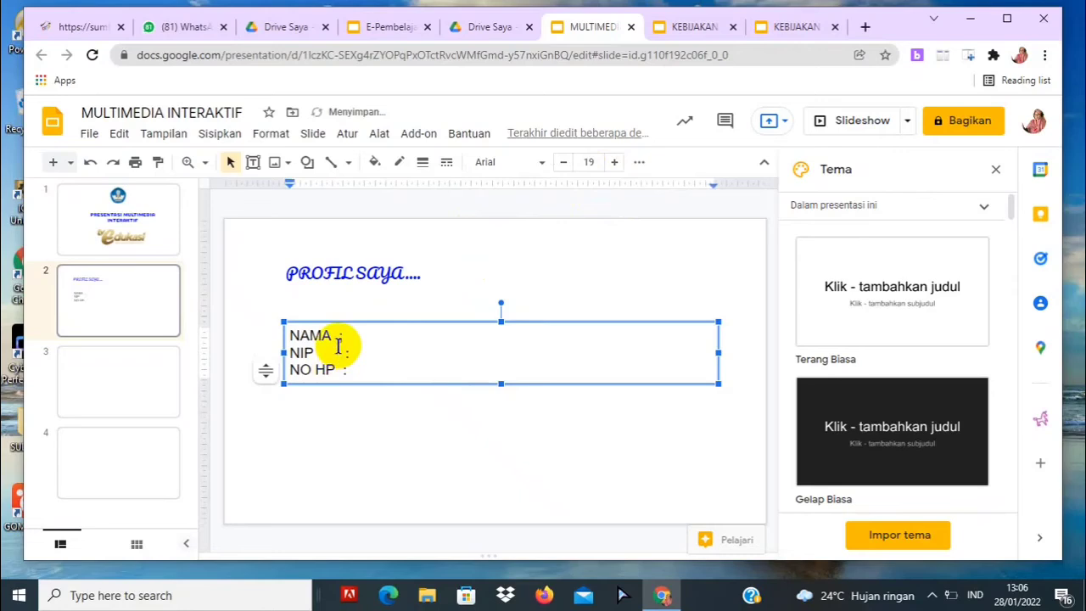
pyautogui.click(338, 341)
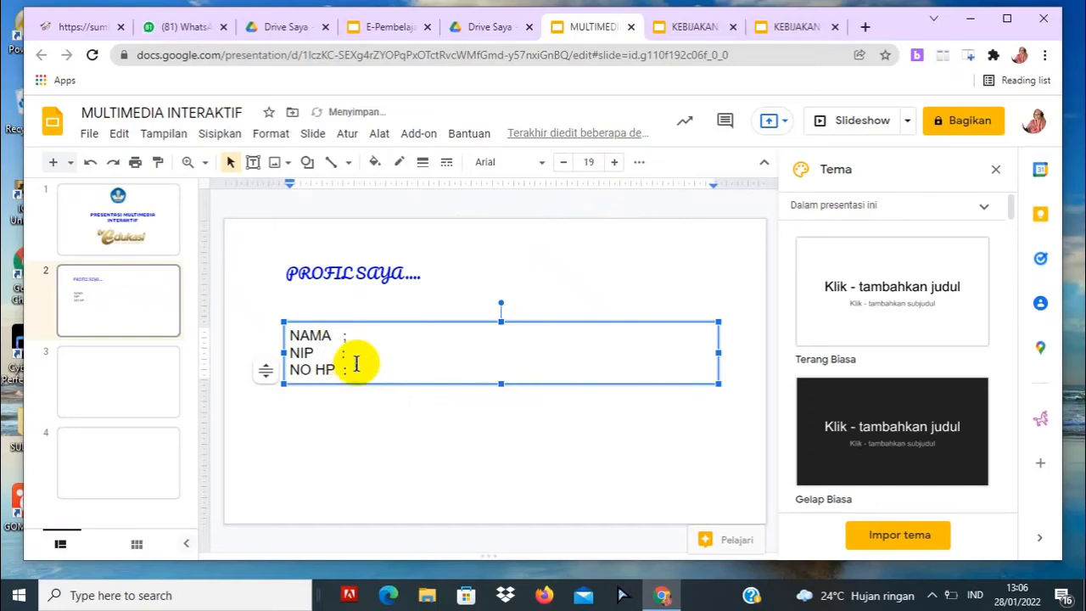
# Fill in the full name after NAMA and the employee number after NIP, and adjust the spacing around their separators
pyautogui.click(377, 343)
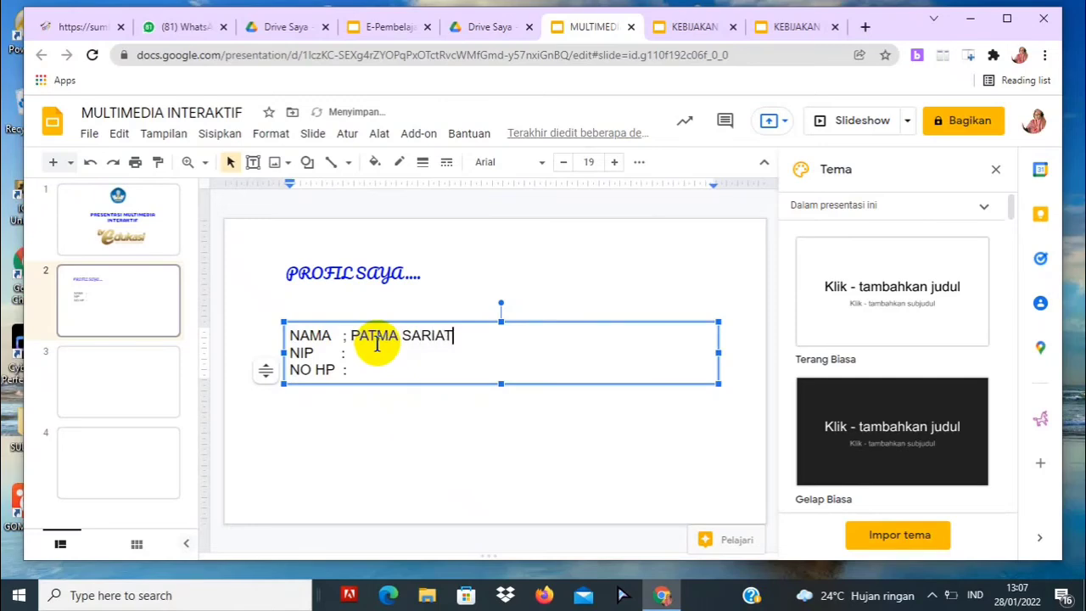
pyautogui.click(356, 355)
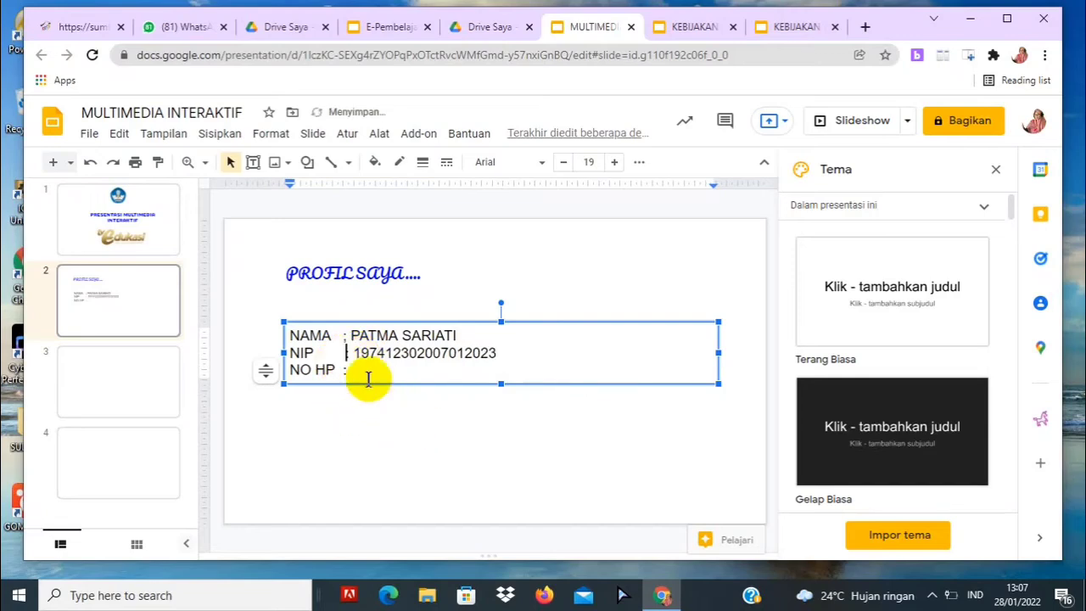
pyautogui.click(350, 336)
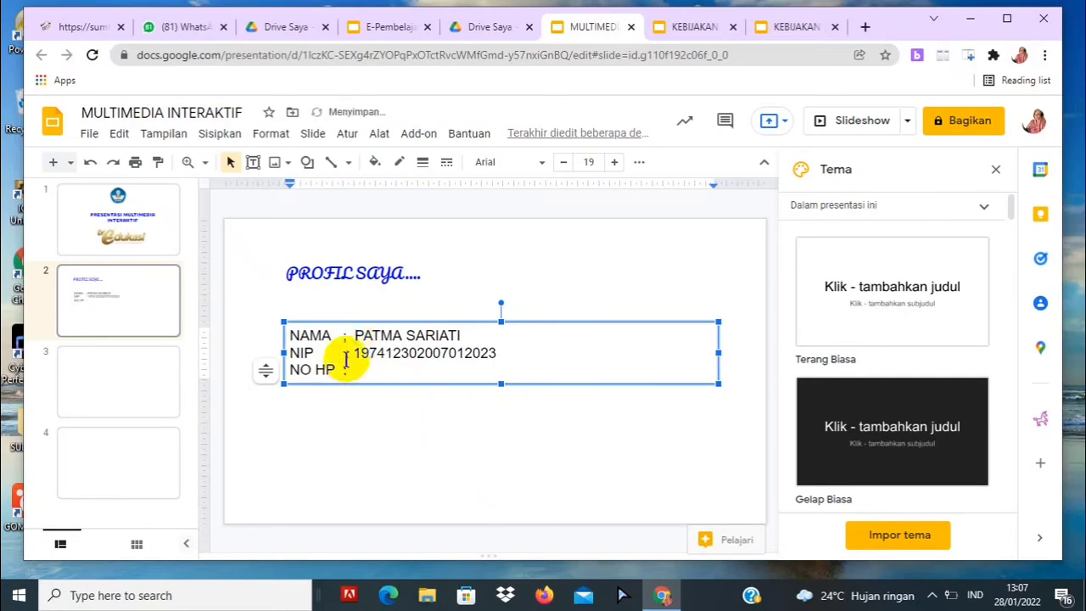
pyautogui.press('BackSpace')
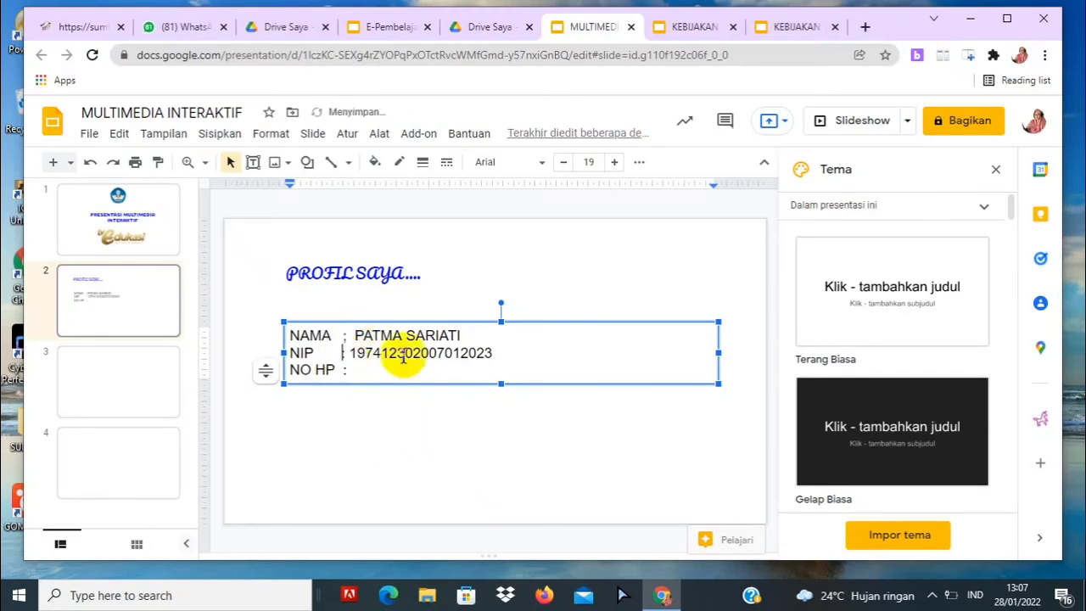
# Adjust the spacing before the employee number and enter the phone number after NO HP
pyautogui.click(350, 353)
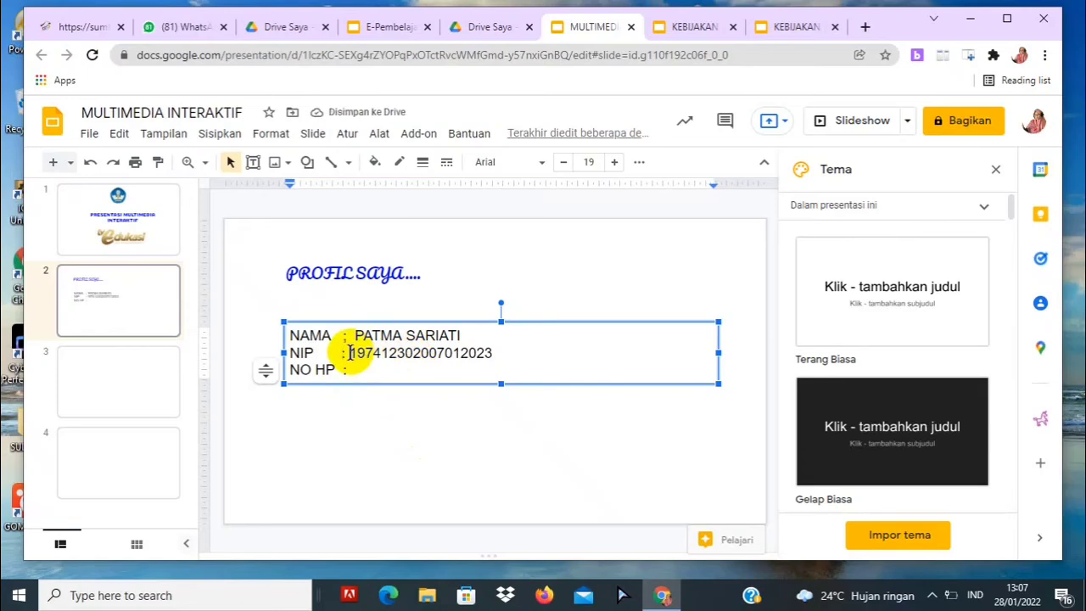
pyautogui.click(353, 369)
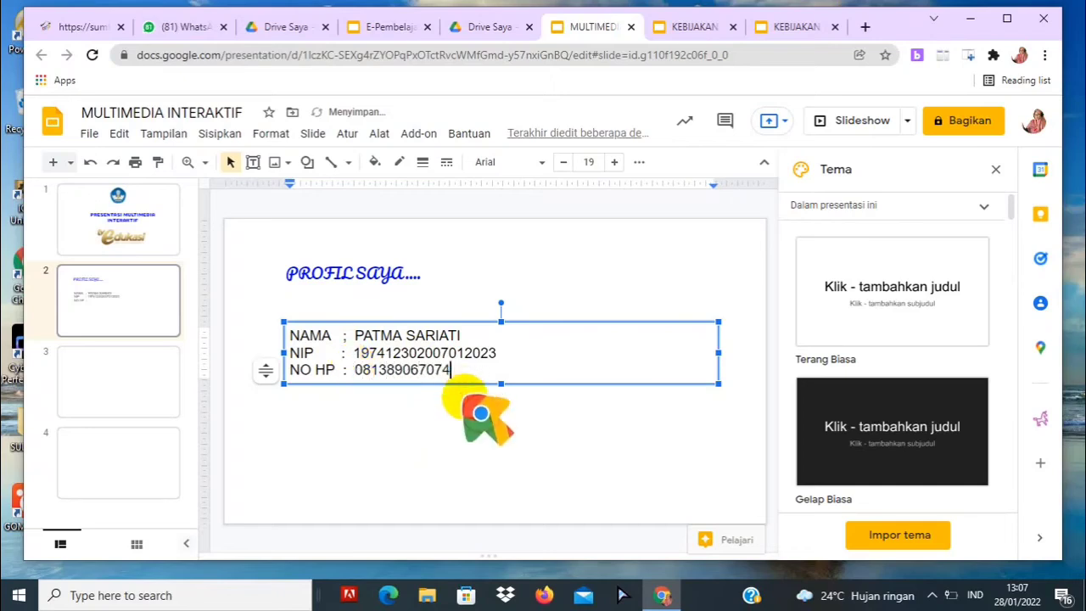
# Format the three profile detail lines in the Coiny font with blue text
pyautogui.click(286, 334)
pyautogui.moveTo(286, 335); pyautogui.dragTo(475, 370)
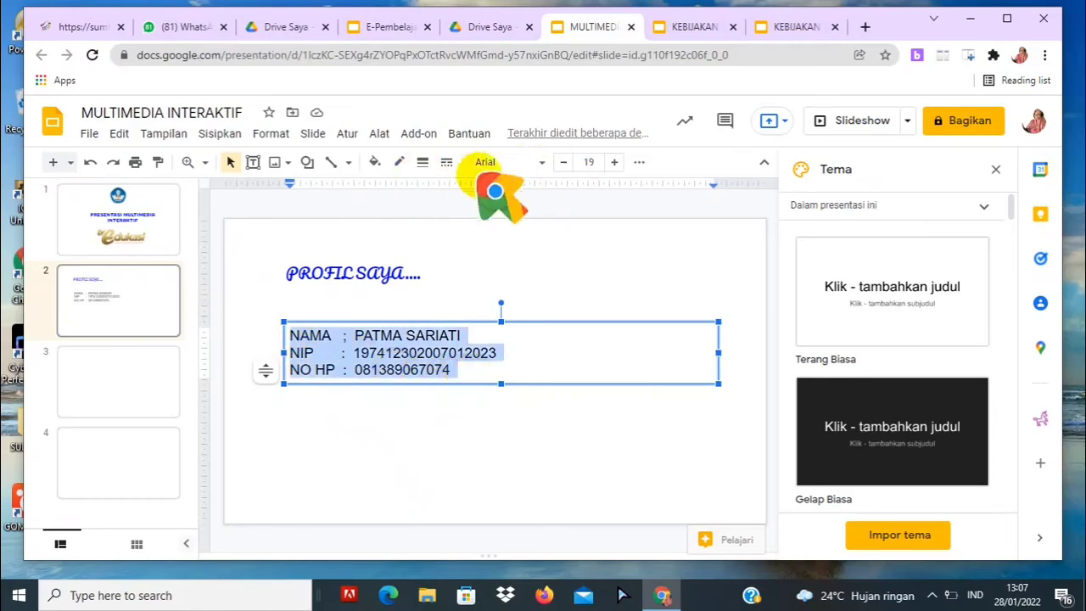
pyautogui.click(538, 162)
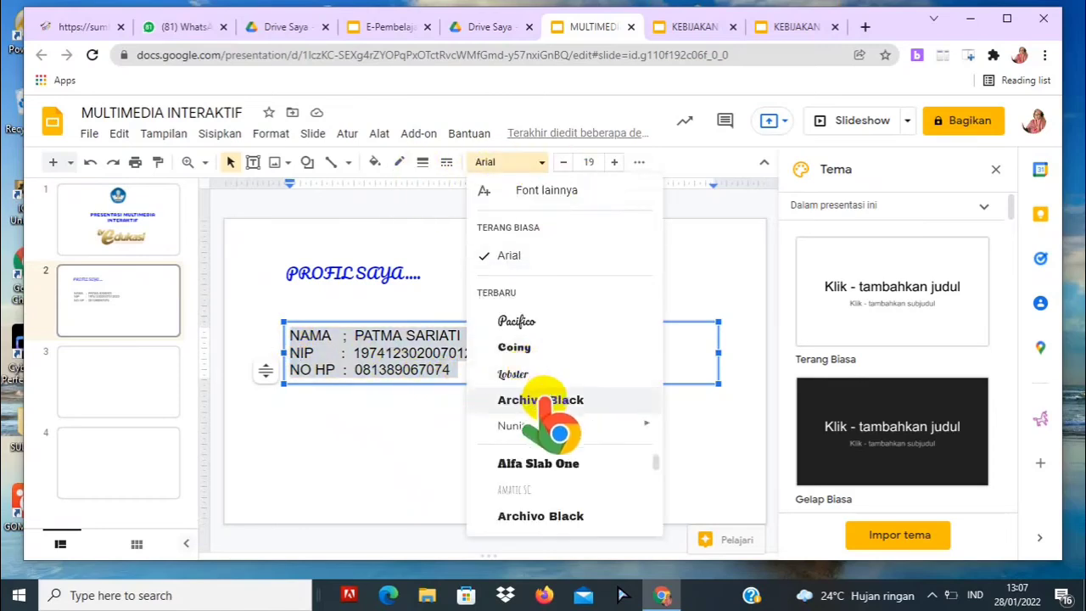
pyautogui.click(514, 347)
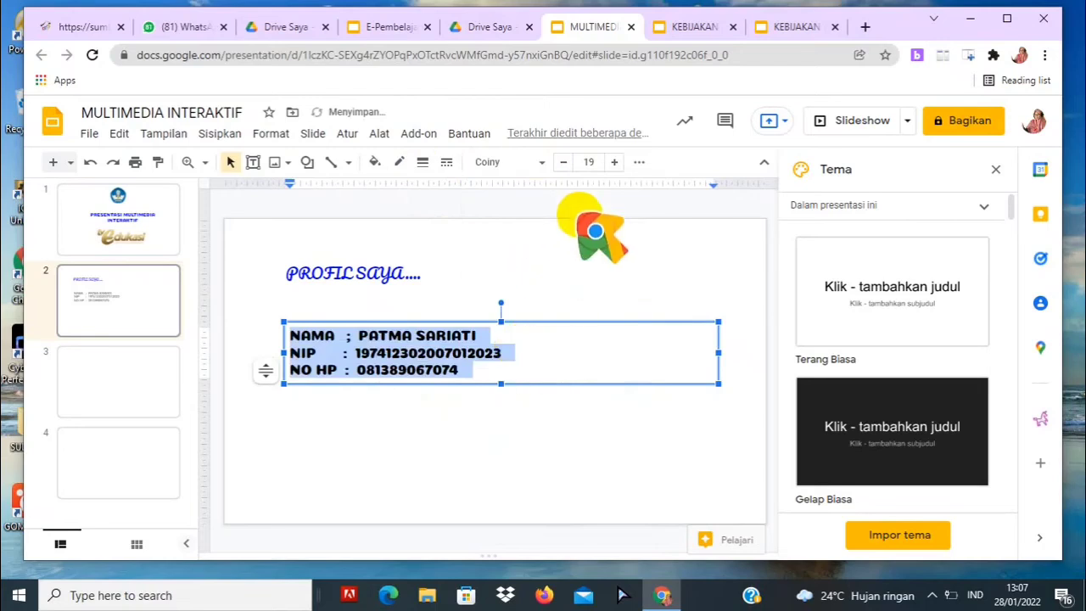
pyautogui.click(639, 162)
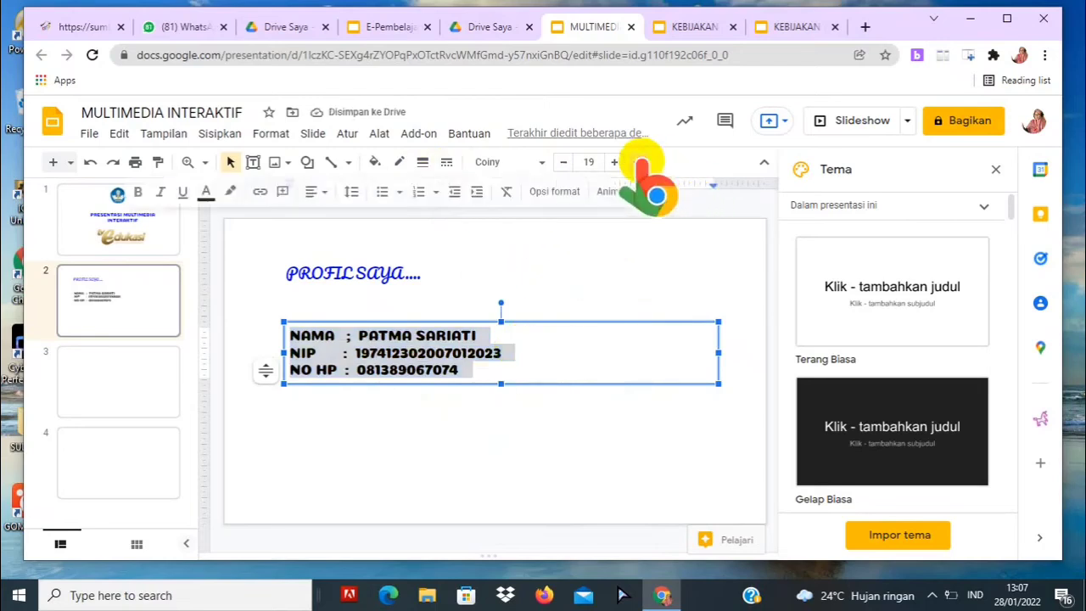
pyautogui.click(207, 191)
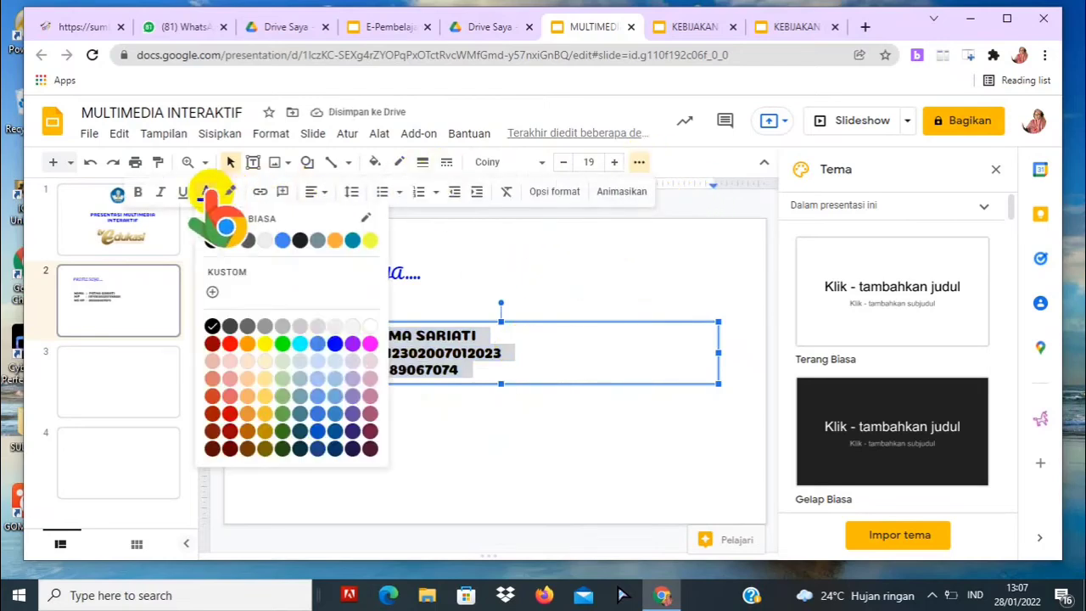
pyautogui.click(336, 344)
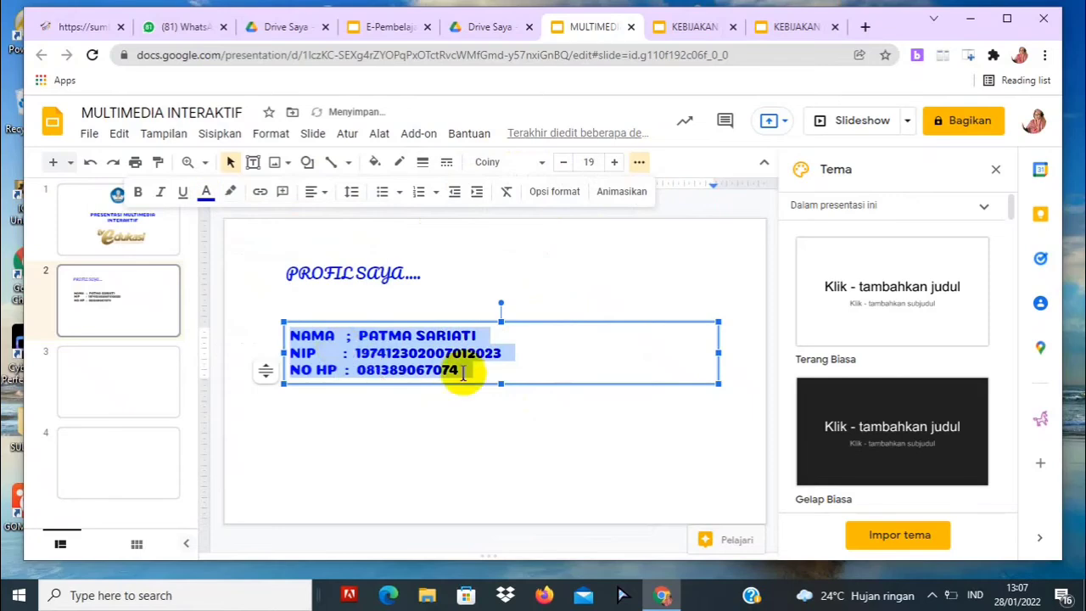
# Increase the font size of the three profile detail lines to 25
pyautogui.click(615, 162)
pyautogui.click(614, 162)
pyautogui.click(614, 162)
pyautogui.click(614, 162)
pyautogui.click(615, 162)
pyautogui.click(615, 162)
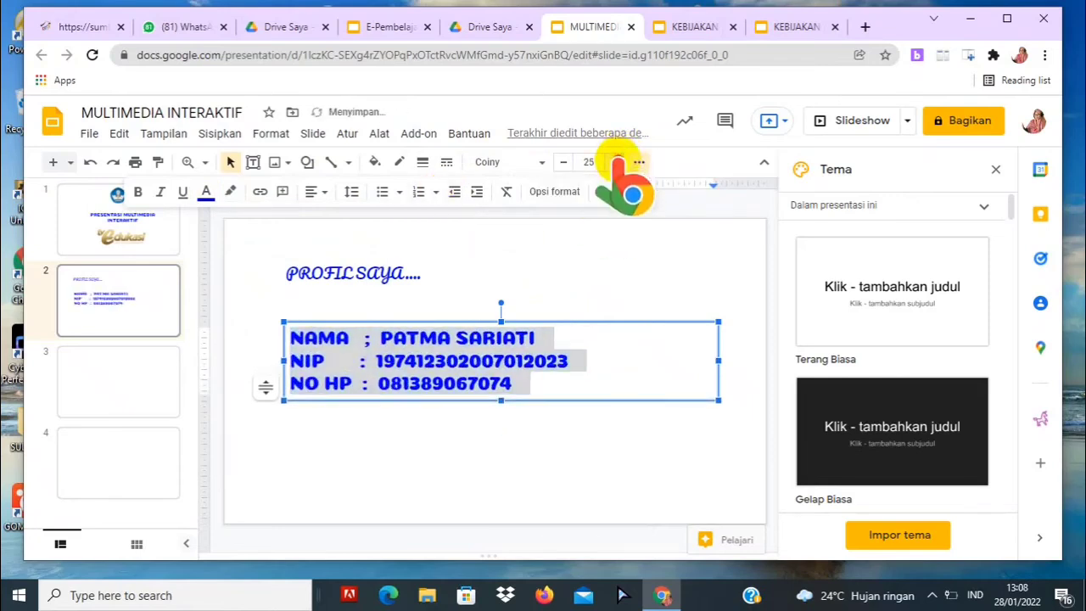
pyautogui.click(625, 360)
pyautogui.click(640, 459)
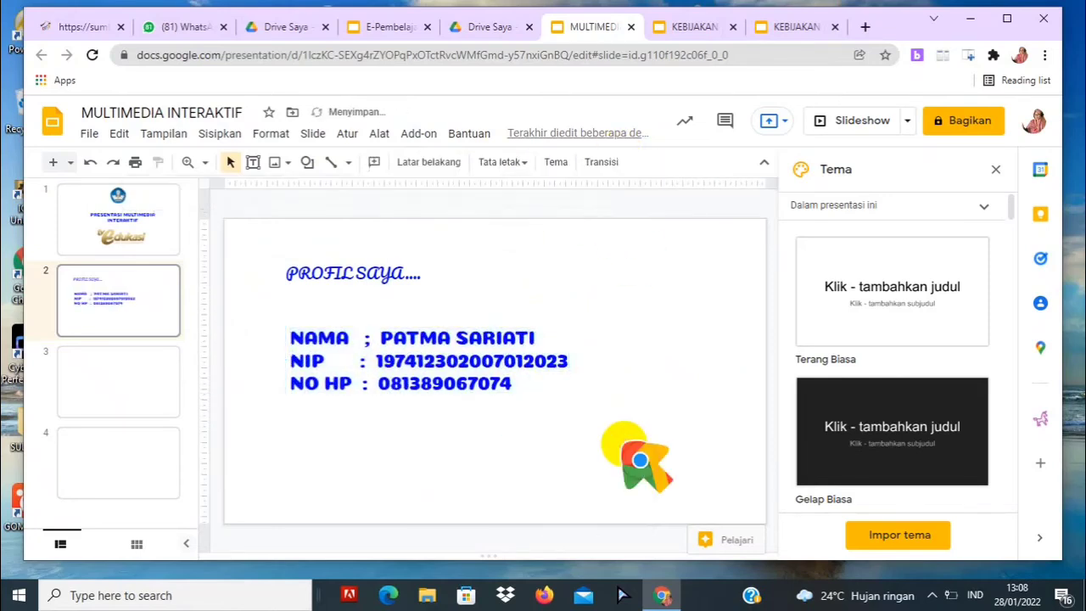
# Try a portrait PNG uploaded from the Downloads folder on the profile slide, and delete it
pyautogui.click(220, 136)
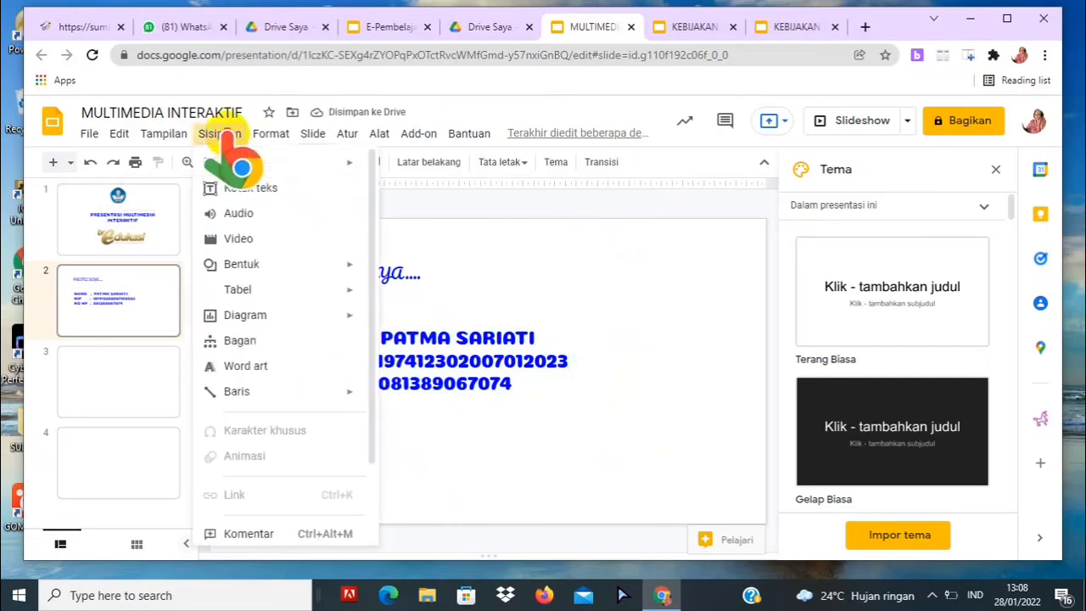
pyautogui.moveTo(236, 163)
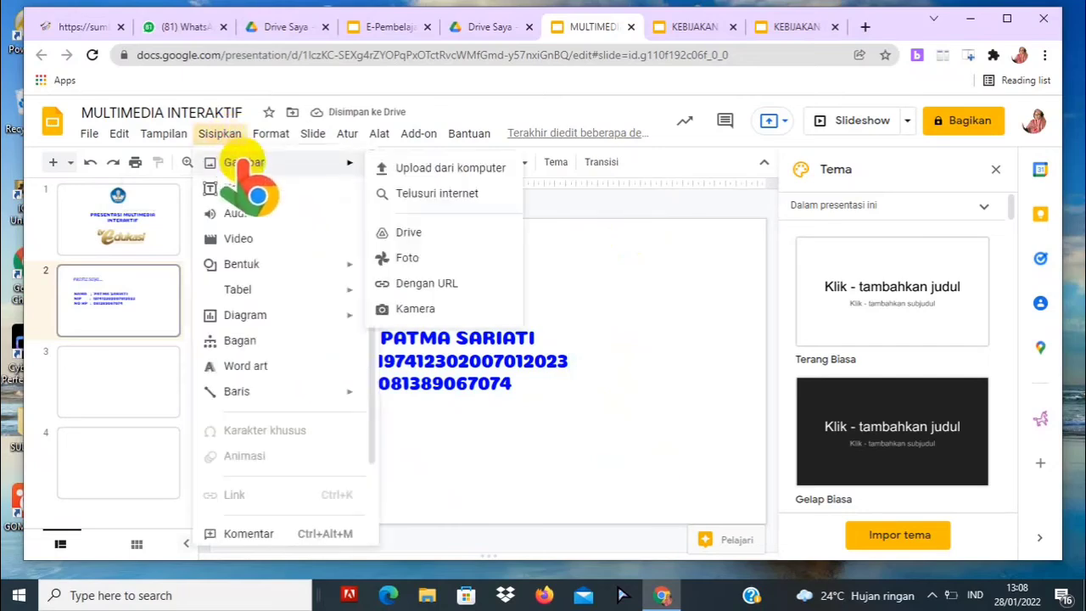
pyautogui.click(418, 167)
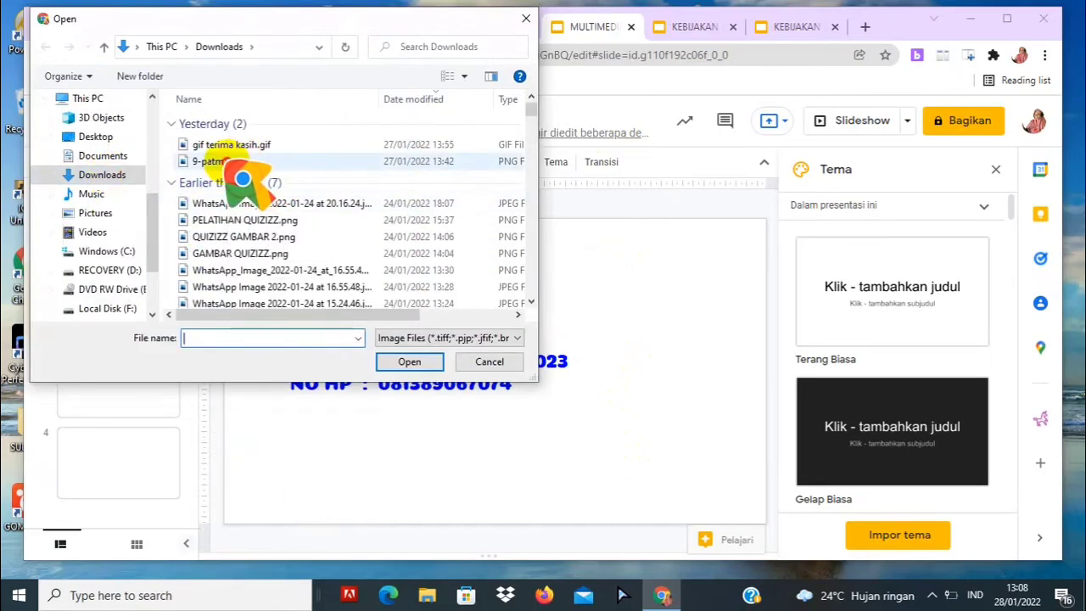
pyautogui.click(242, 170)
pyautogui.click(410, 362)
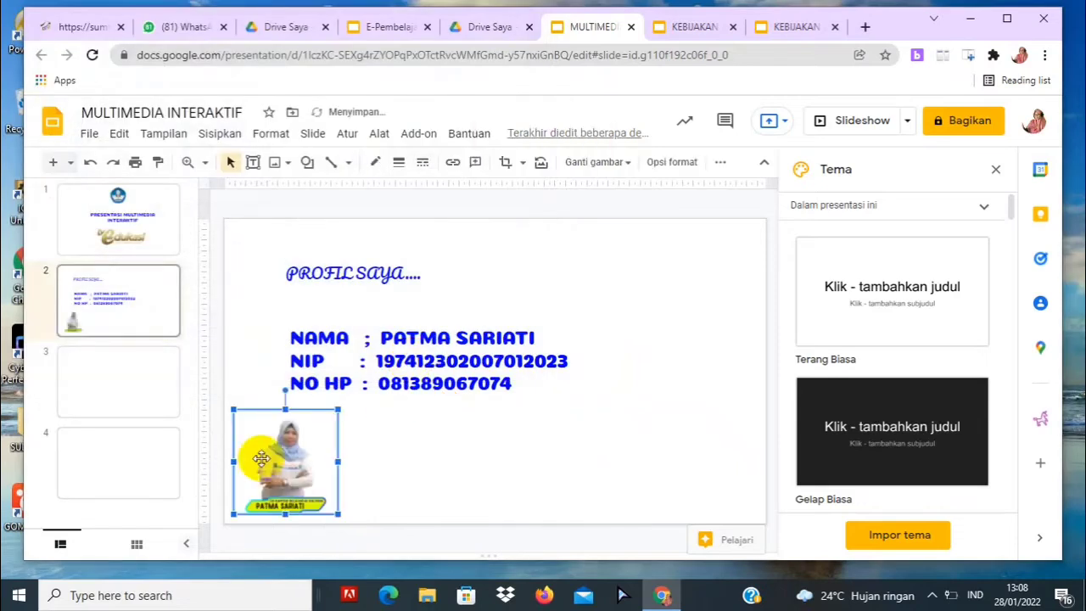
pyautogui.press('Delete')
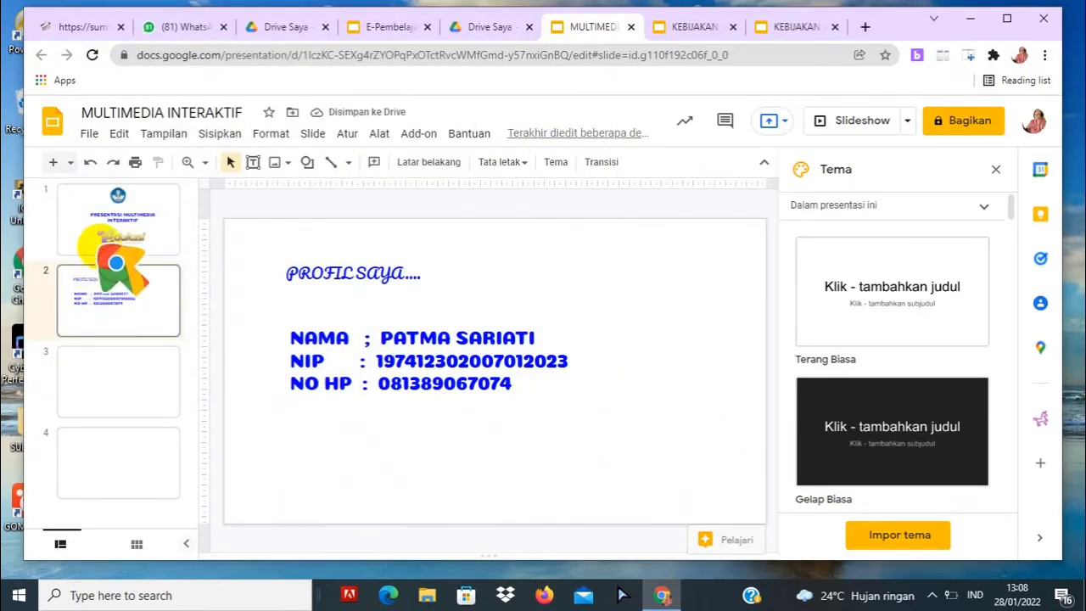
# Upload the photo 1602085224479.png from the "fotoku eraser" folder in Music to the profile slide
pyautogui.click(220, 134)
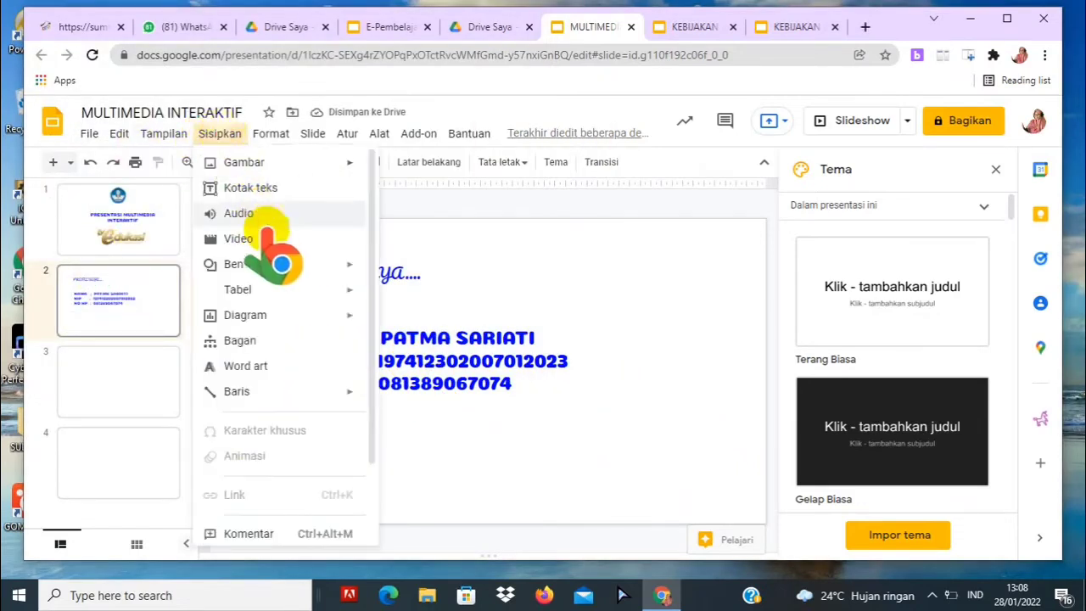
pyautogui.moveTo(272, 162)
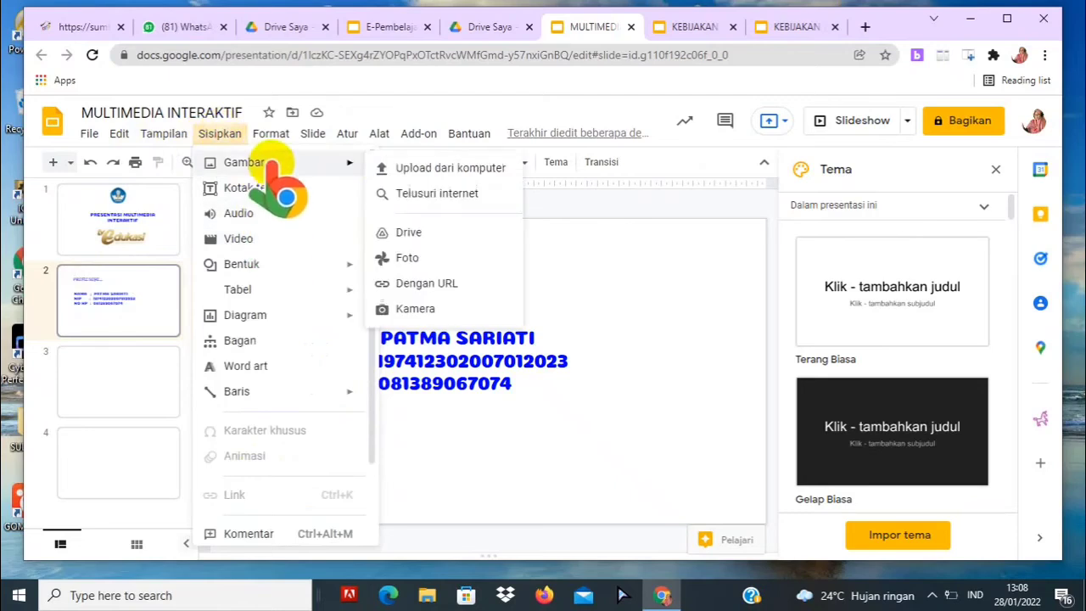
pyautogui.click(458, 167)
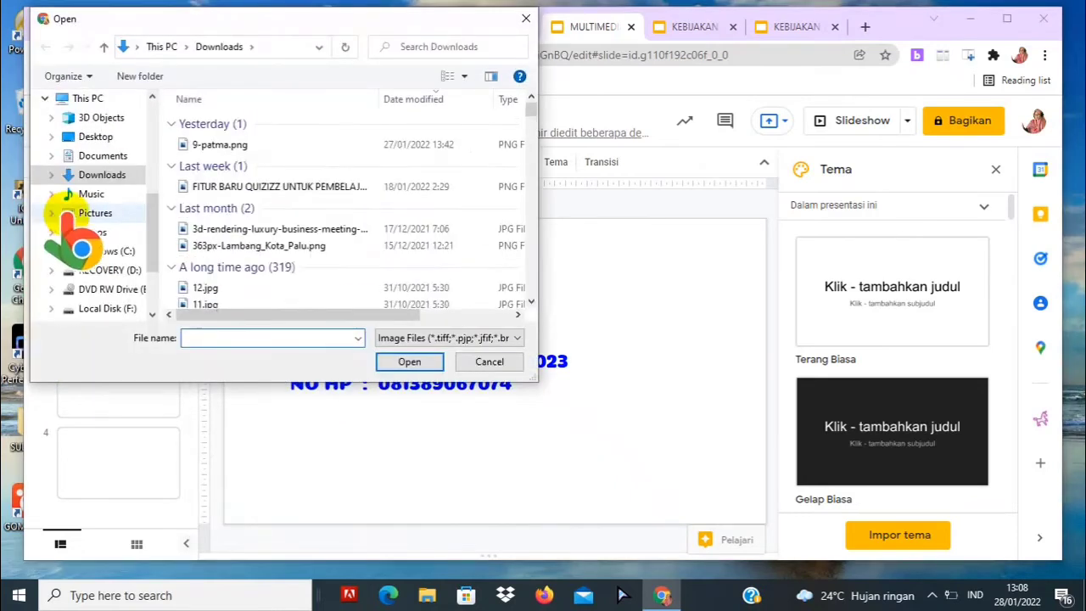
pyautogui.click(91, 194)
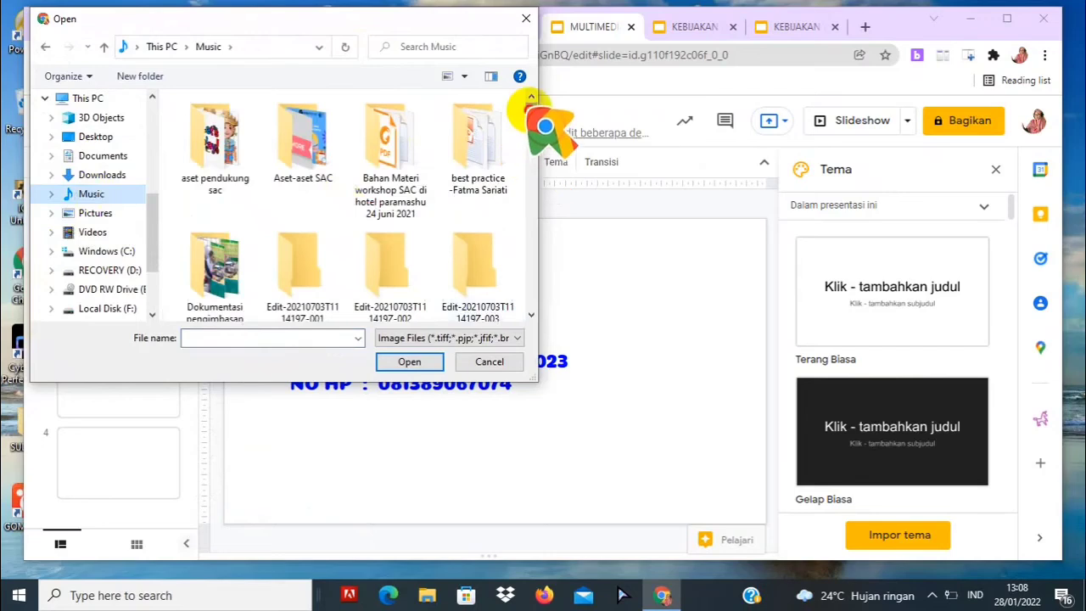
pyautogui.scroll(-2, 533, 140)
pyautogui.scroll(-1, 543, 133)
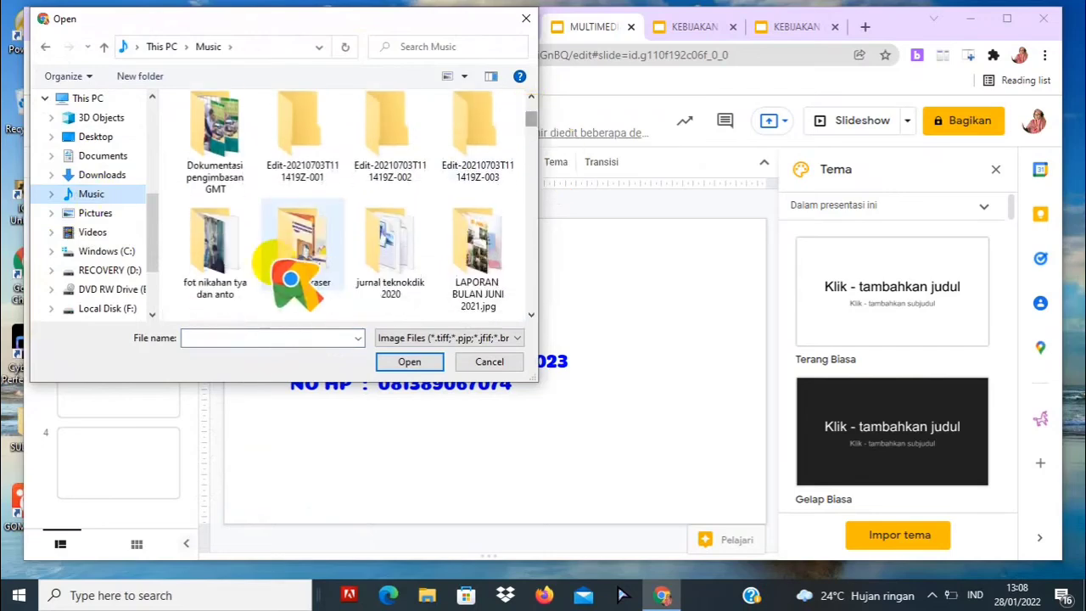
pyautogui.doubleClick(291, 279)
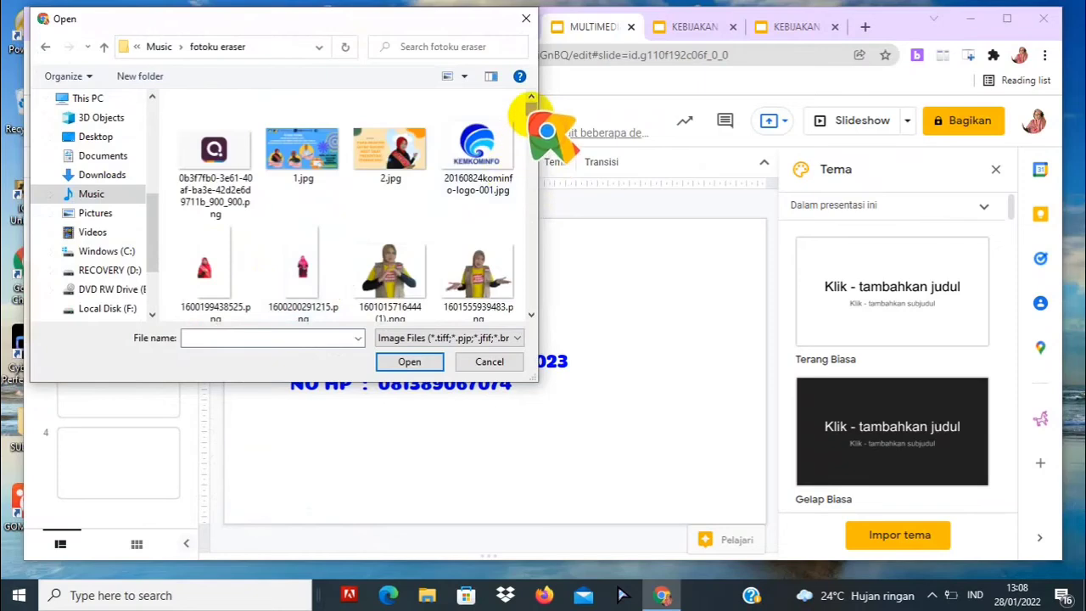
pyautogui.scroll(-5, 538, 135)
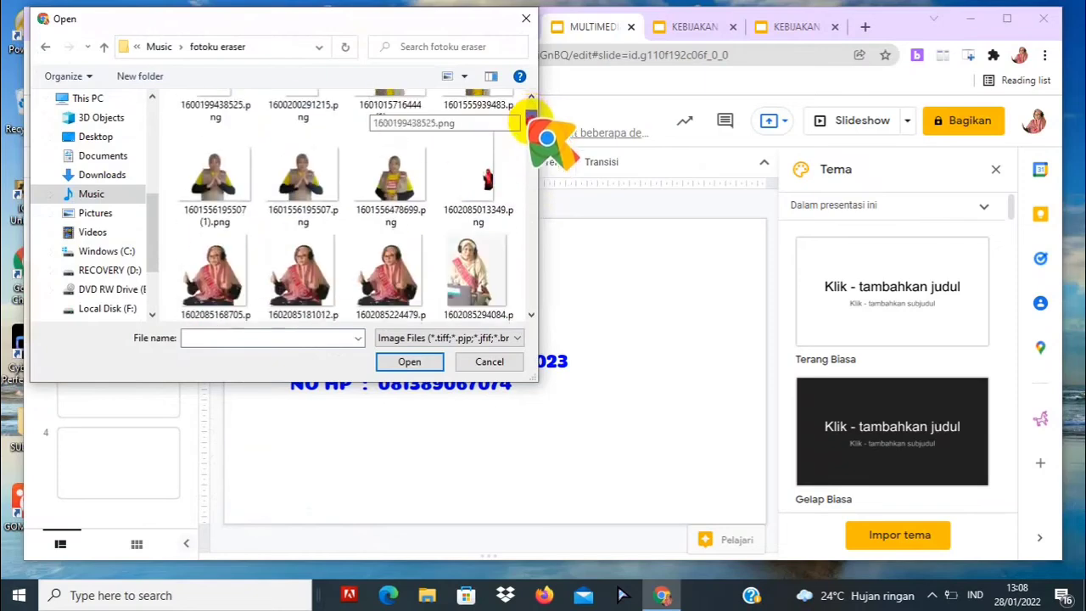
pyautogui.click(393, 245)
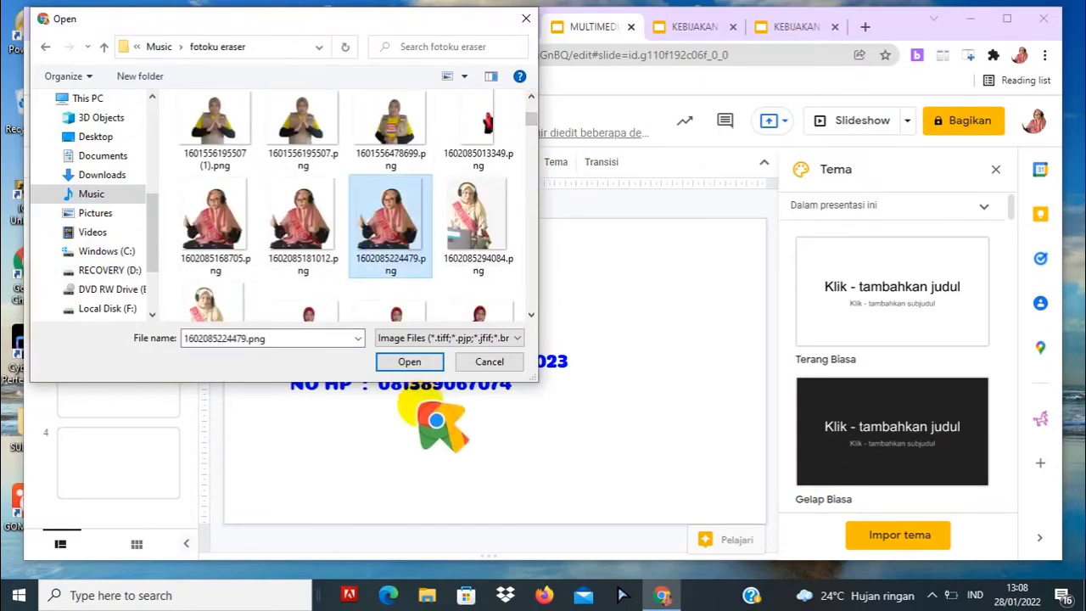
pyautogui.click(414, 367)
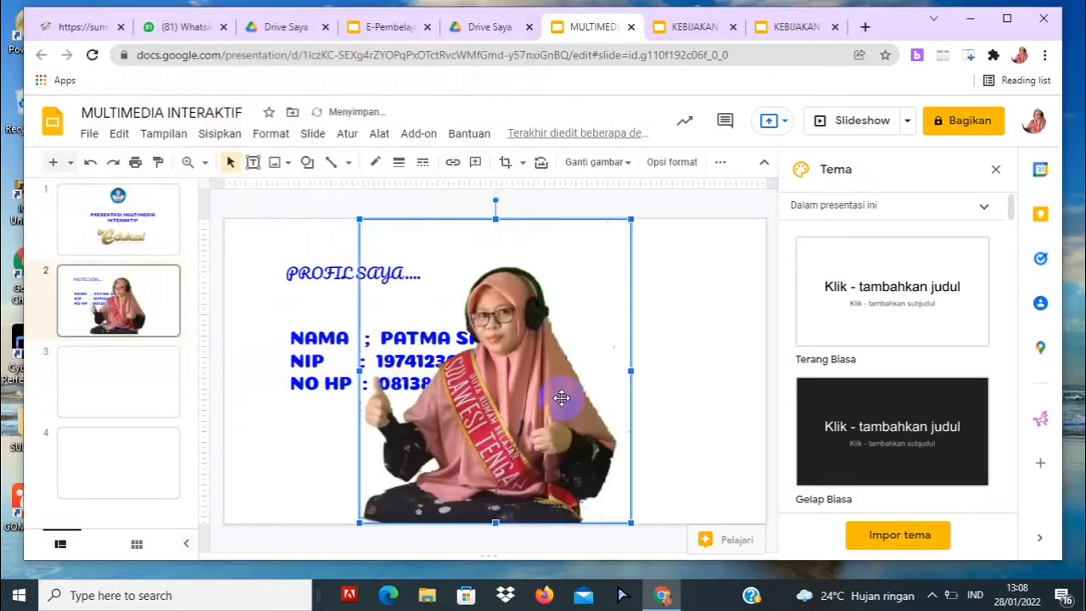
# Shrink the photo and place it in the lower-right part of the profile slide, beside the profile details
pyautogui.moveTo(514, 393); pyautogui.dragTo(644, 398)
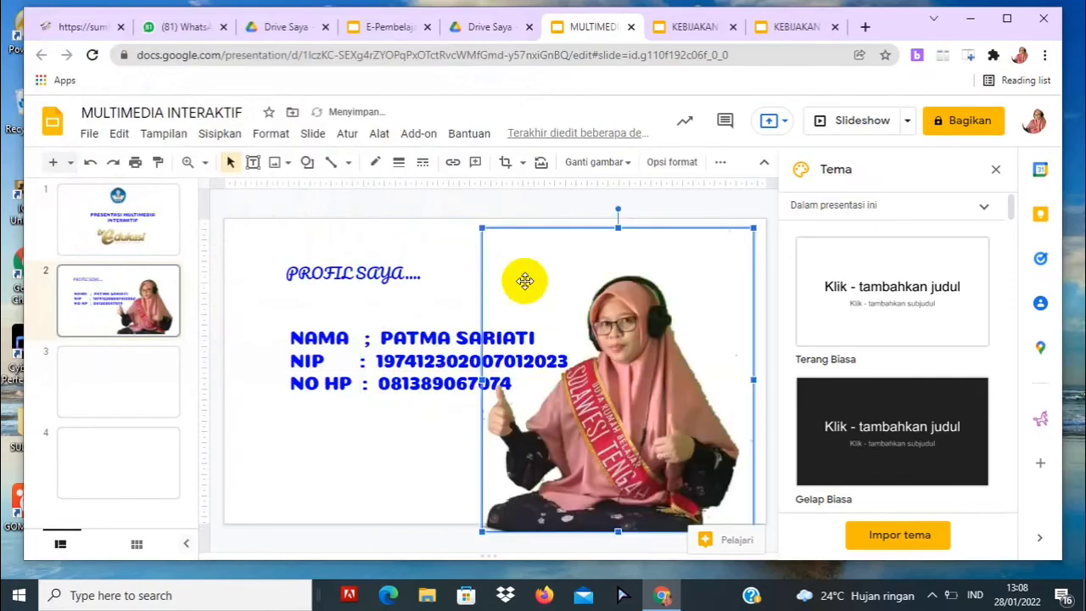
pyautogui.moveTo(481, 229); pyautogui.dragTo(551, 304)
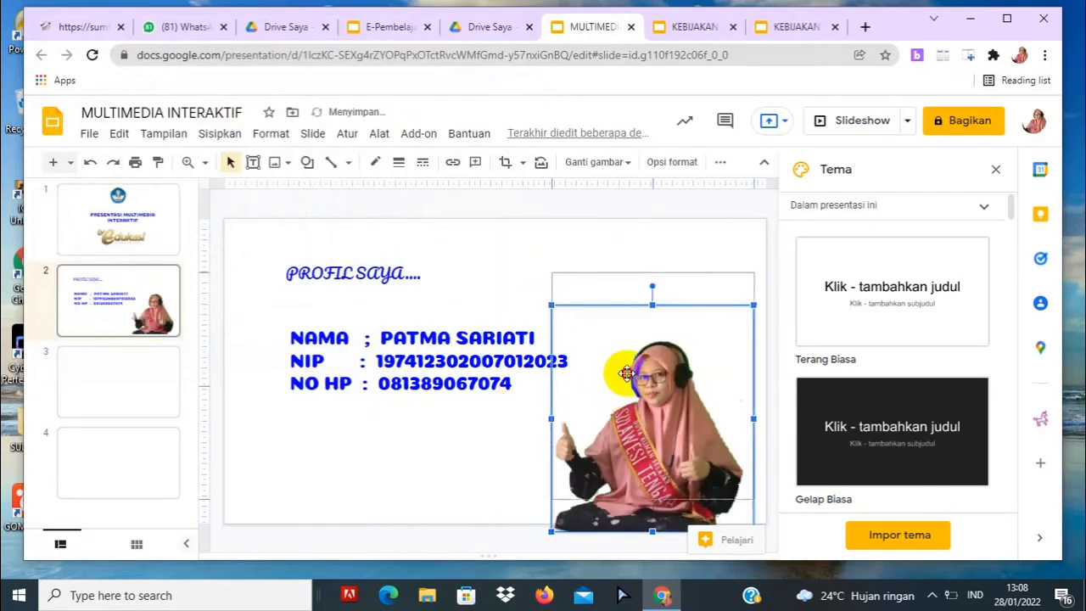
pyautogui.moveTo(625, 389); pyautogui.dragTo(625, 358)
# Delete the empty title placeholder on slide 3
pyautogui.click(119, 382)
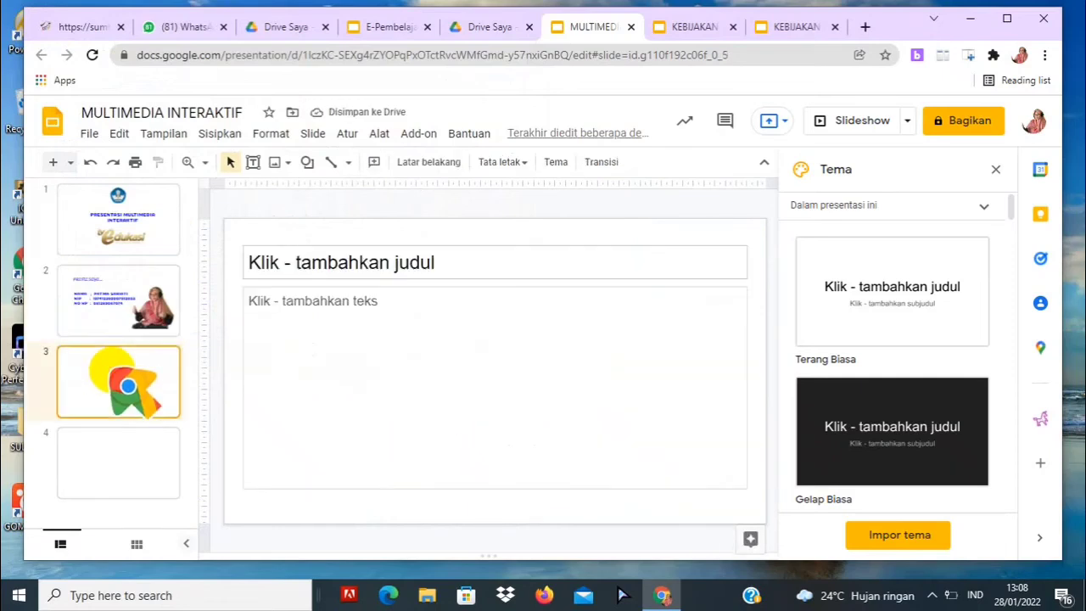
pyautogui.click(244, 263)
pyautogui.press('Delete')
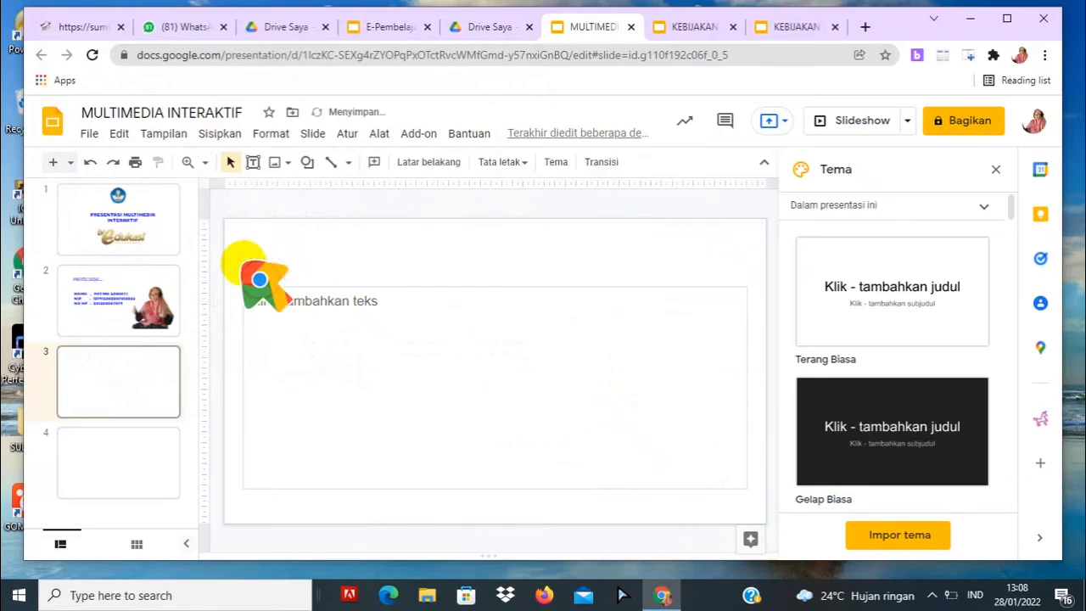
# Enter MATA PELAJARAN : LINTA MINATEKONOMI, KELAS : XI, JENJANG : SMA and SEMESTER : 2 in blue Coiny on slide 3, and shift the text box right
pyautogui.click(316, 301)
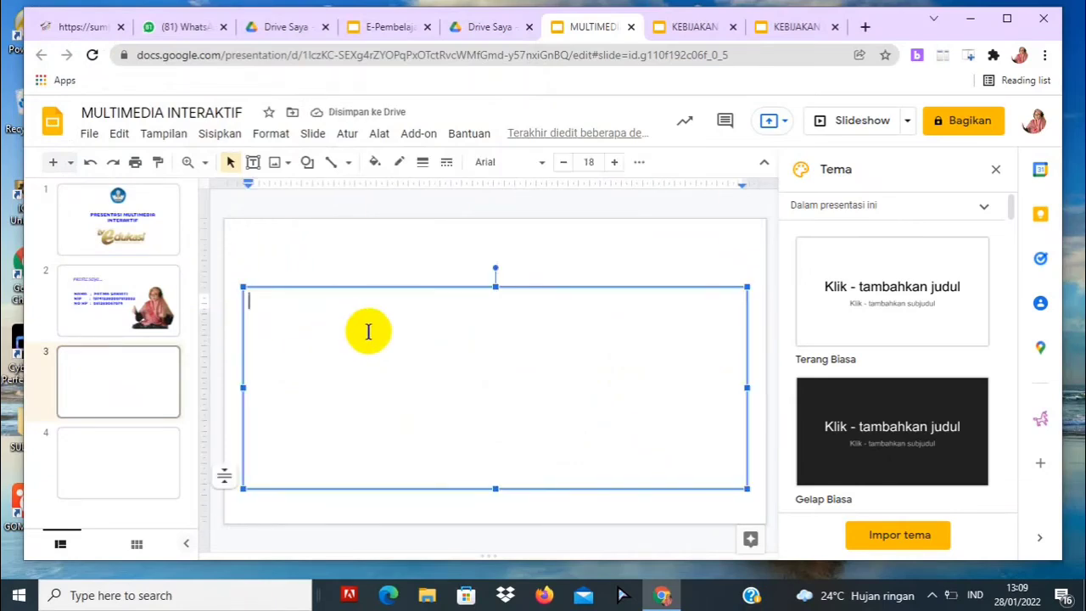
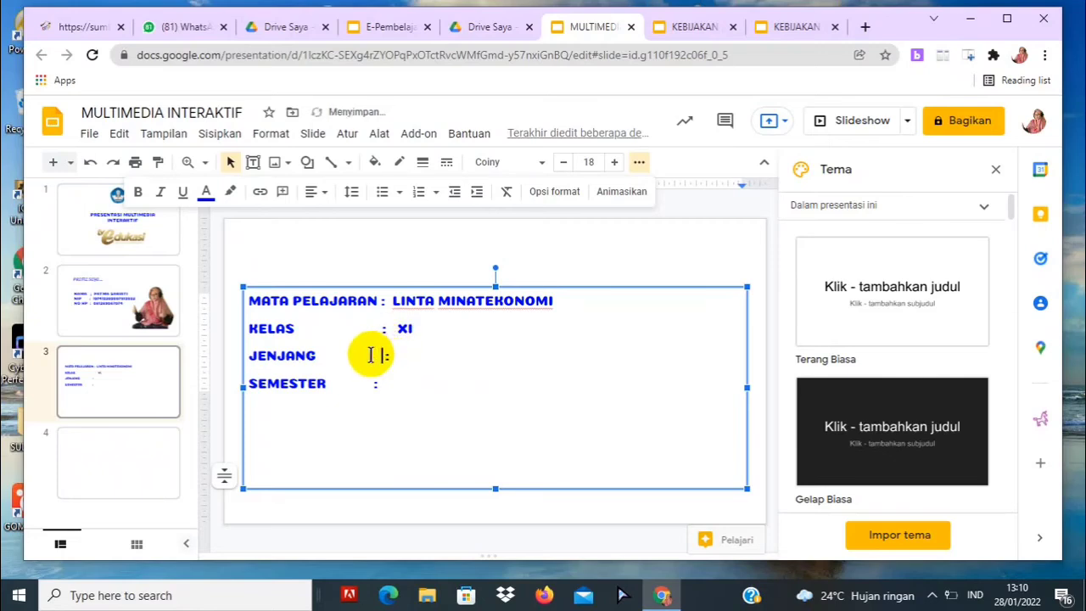
pyautogui.click(371, 355)
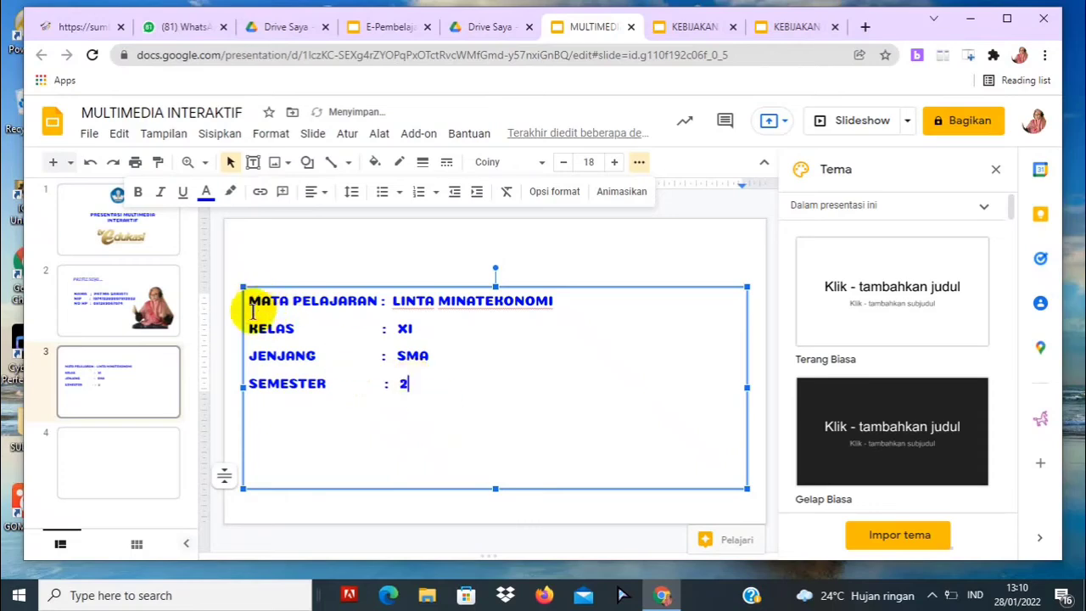
pyautogui.moveTo(243, 339); pyautogui.dragTo(334, 353)
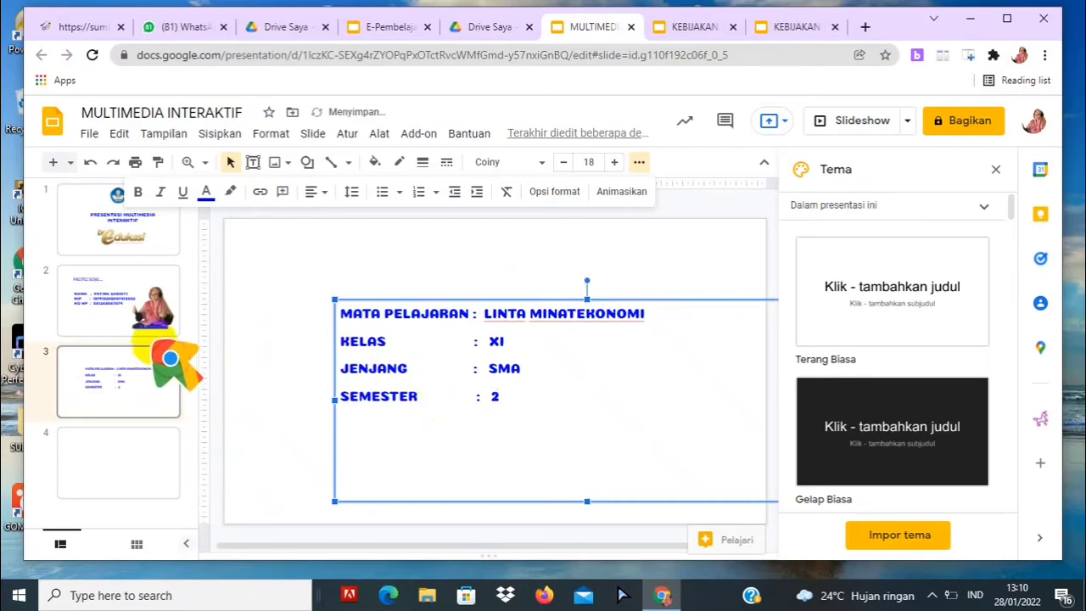
# Set the title slide's background to a solid golden yellow
pyautogui.click(83, 242)
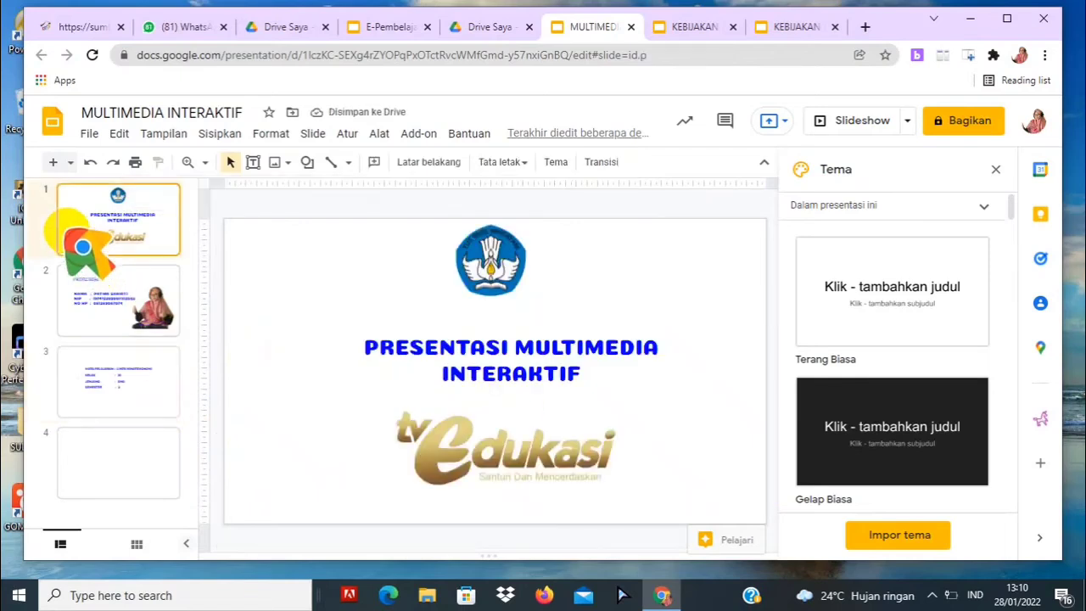
pyautogui.rightClick(82, 245)
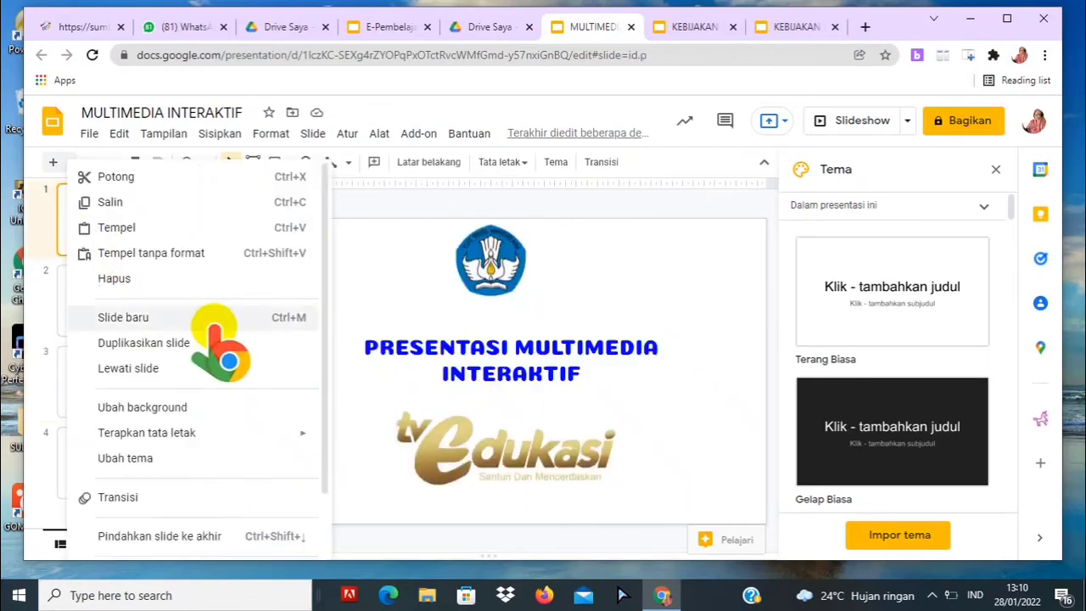
pyautogui.click(144, 407)
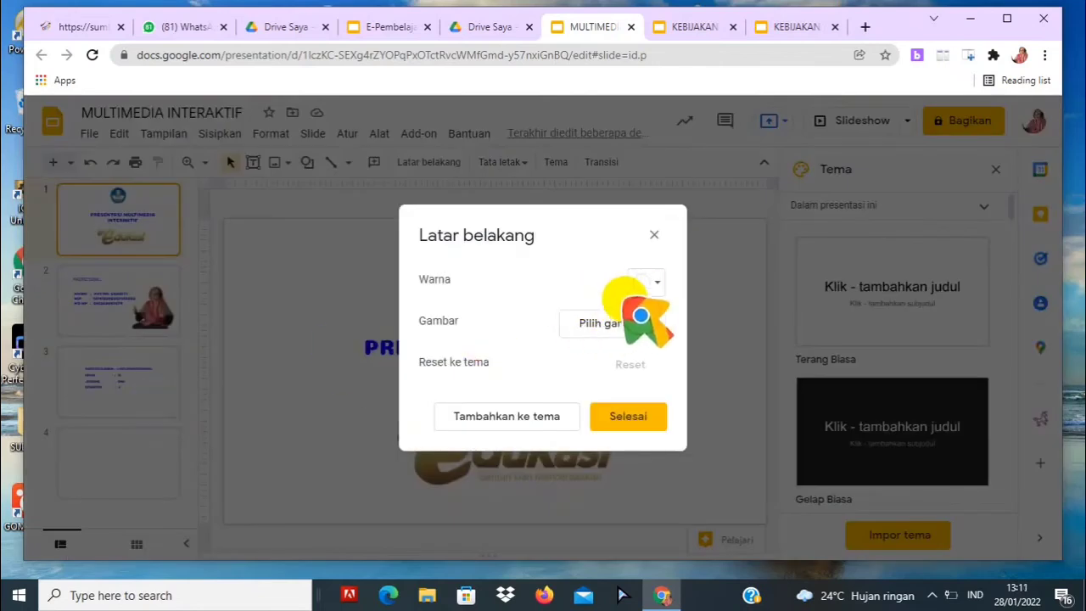
pyautogui.click(643, 282)
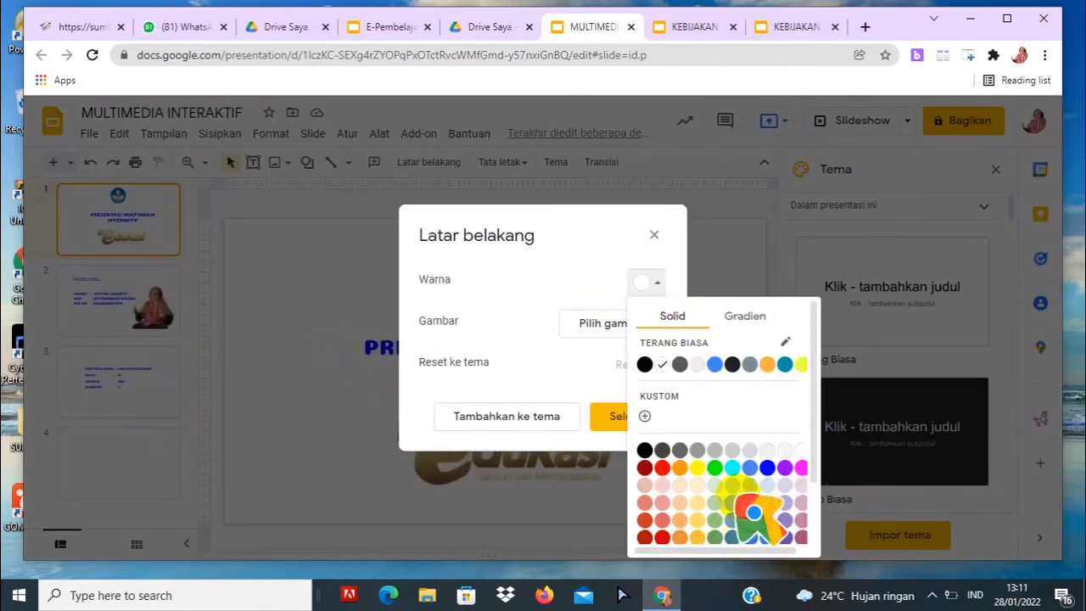
pyautogui.click(699, 537)
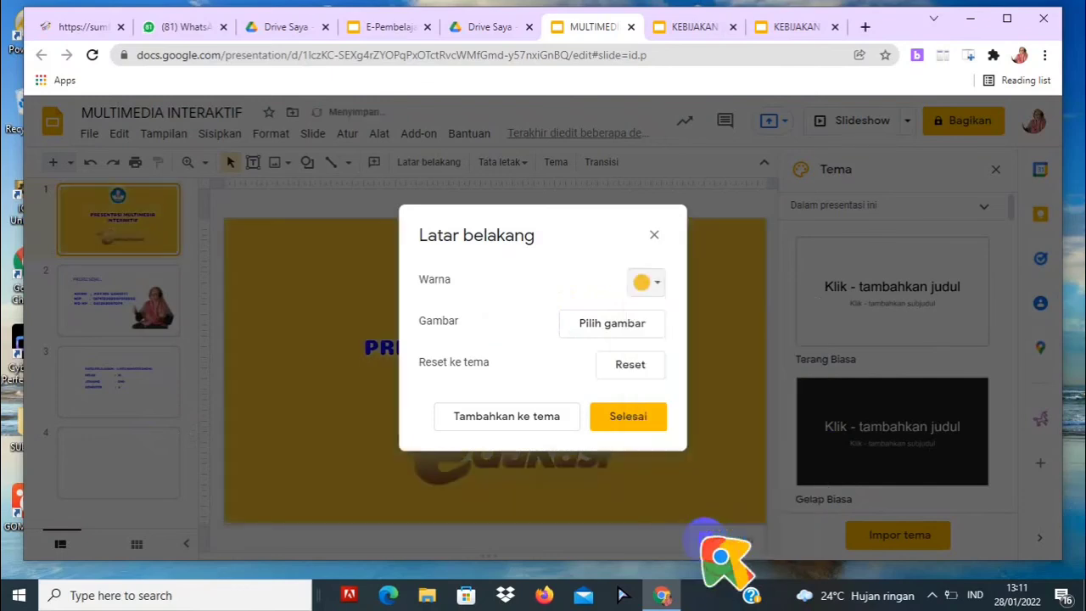
pyautogui.click(643, 416)
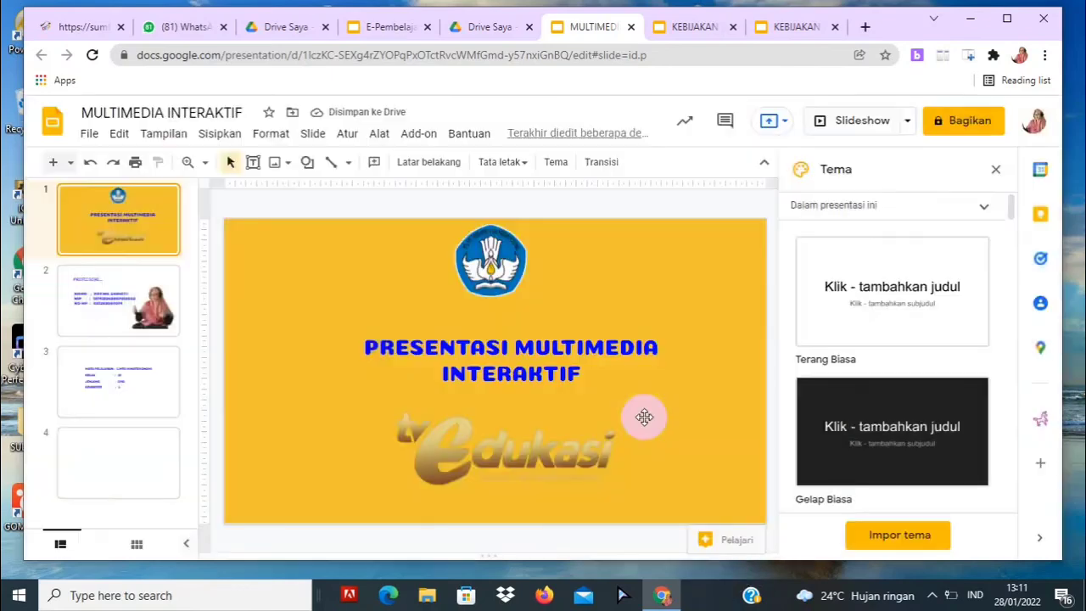
# Change the title slide's background to a solid light yellow
pyautogui.rightClick(177, 241)
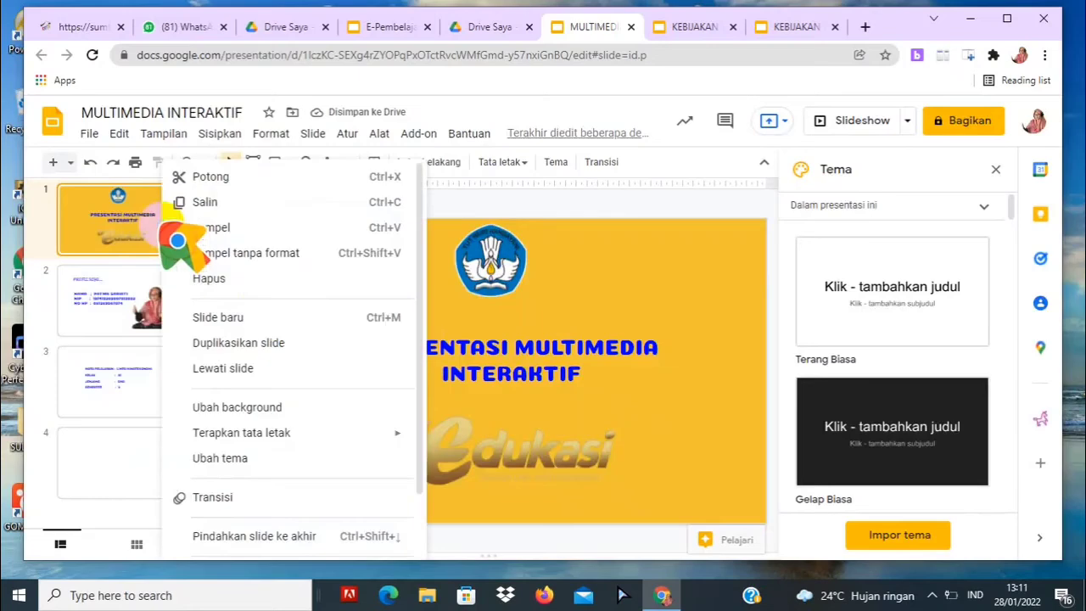
pyautogui.click(280, 409)
pyautogui.click(655, 280)
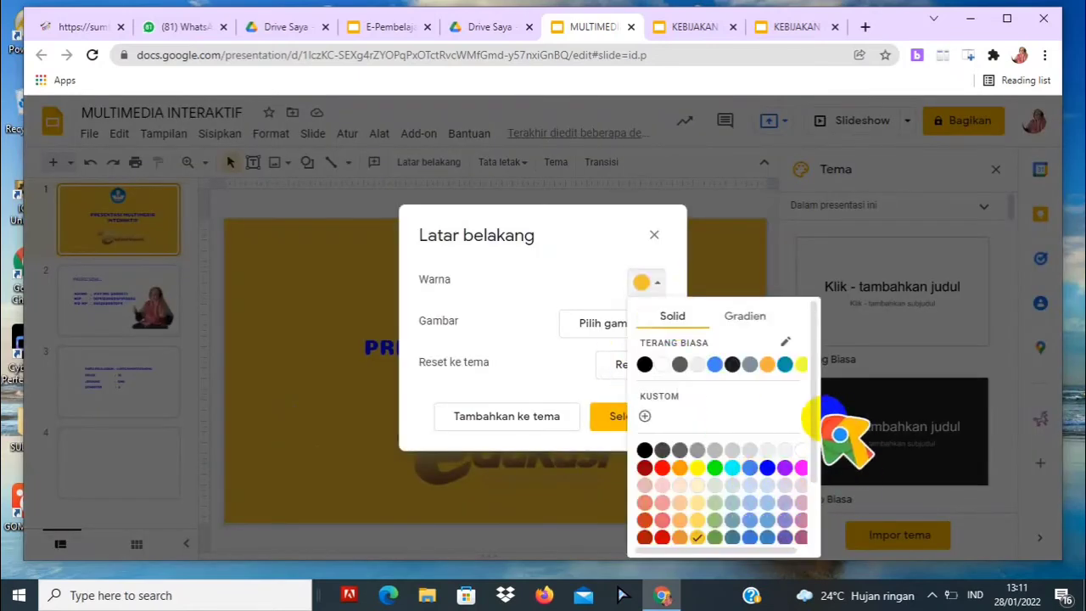
pyautogui.moveTo(816, 413); pyautogui.dragTo(822, 465)
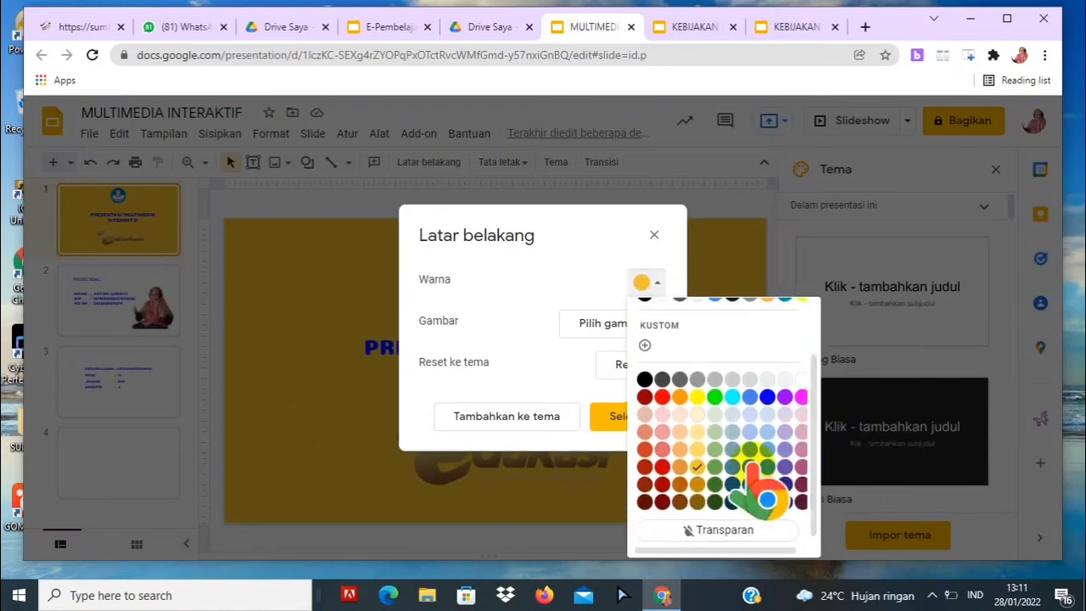
pyautogui.click(697, 432)
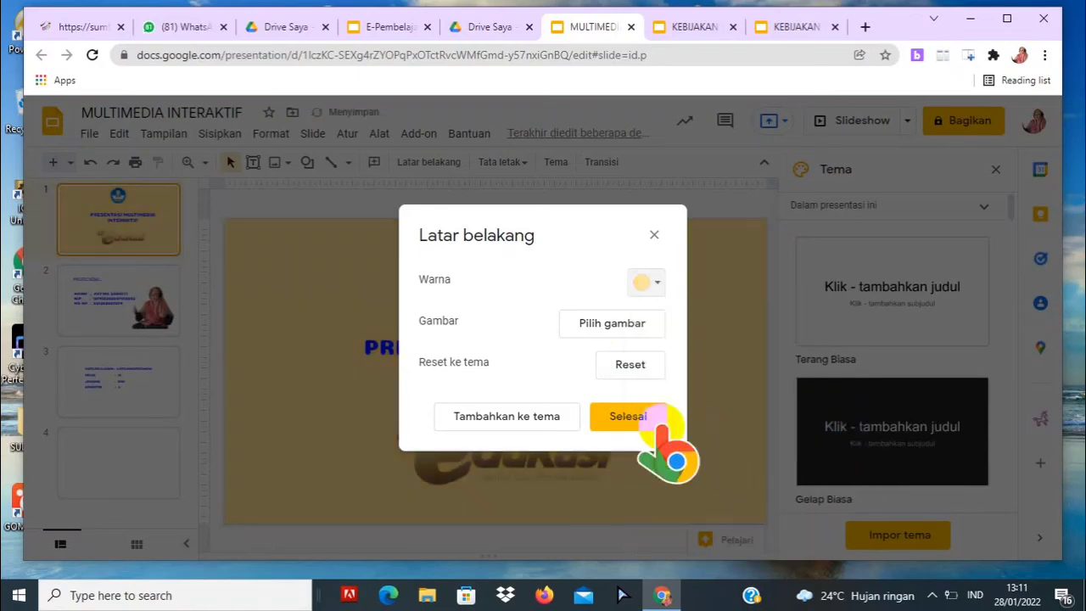
pyautogui.click(616, 416)
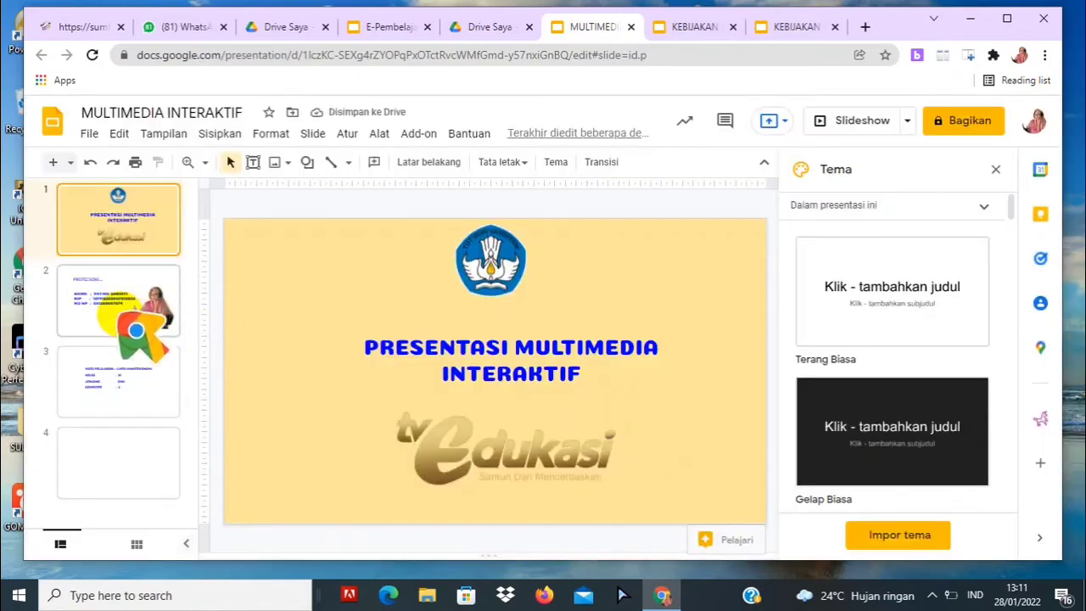
# Give the profile slide (slide 2) the same solid light yellow background as the title slide
pyautogui.click(124, 315)
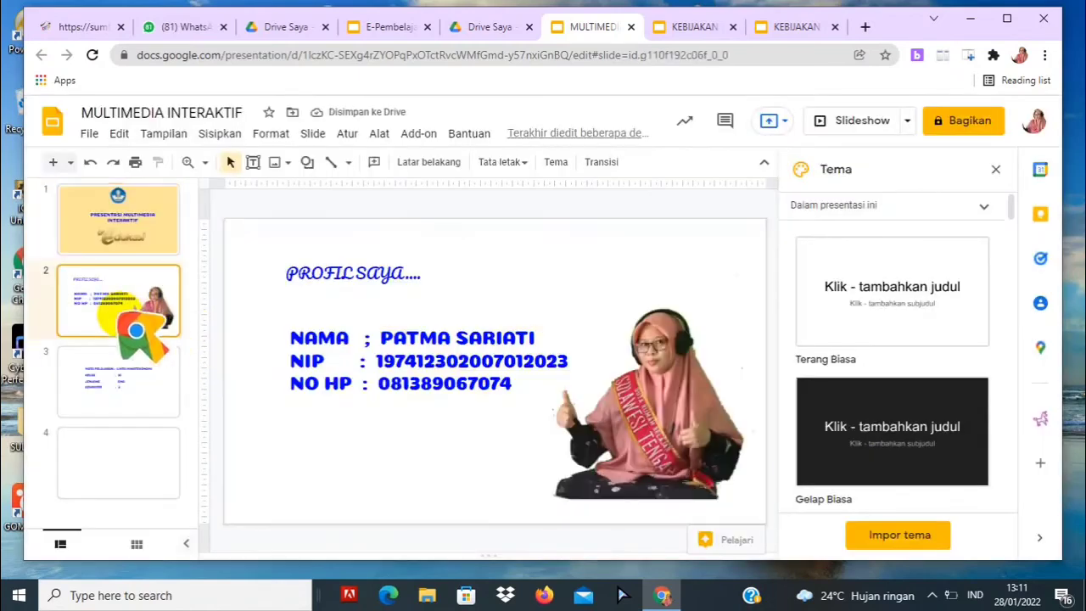
pyautogui.rightClick(253, 319)
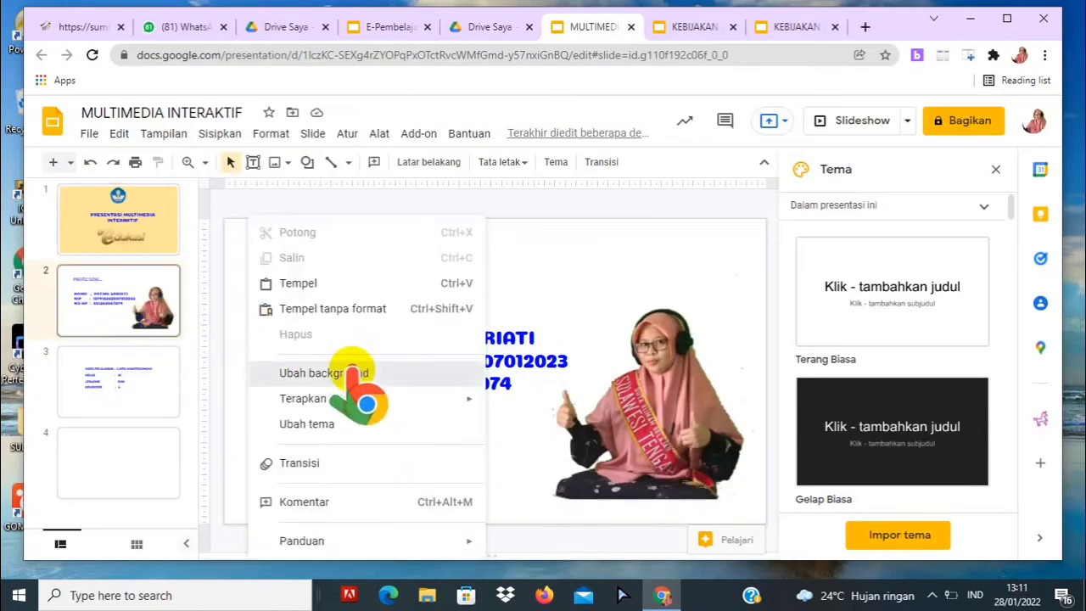
pyautogui.click(348, 373)
pyautogui.click(658, 282)
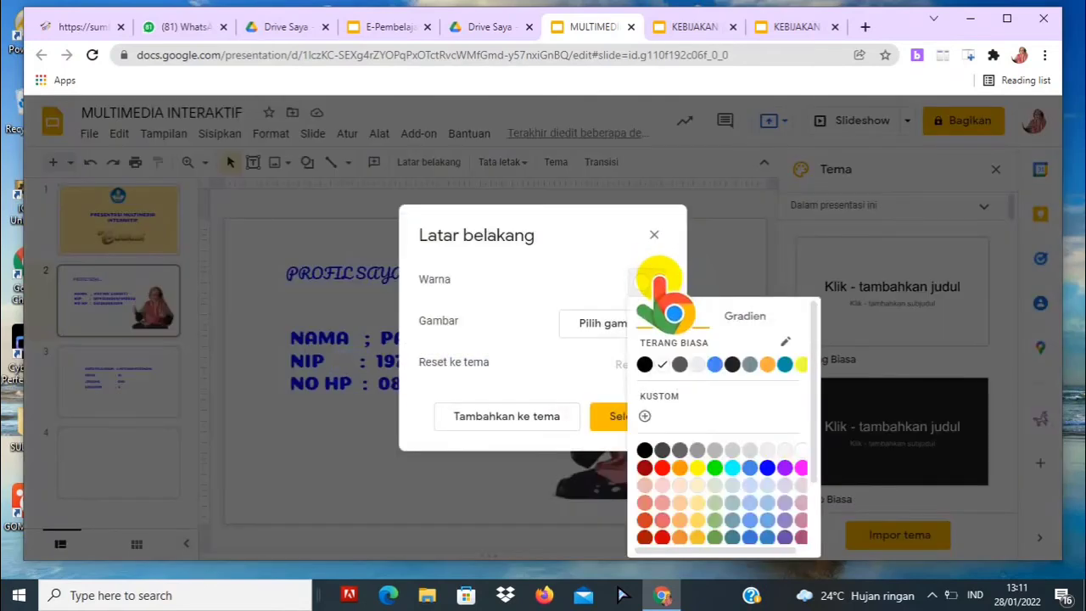
pyautogui.click(698, 485)
pyautogui.click(626, 416)
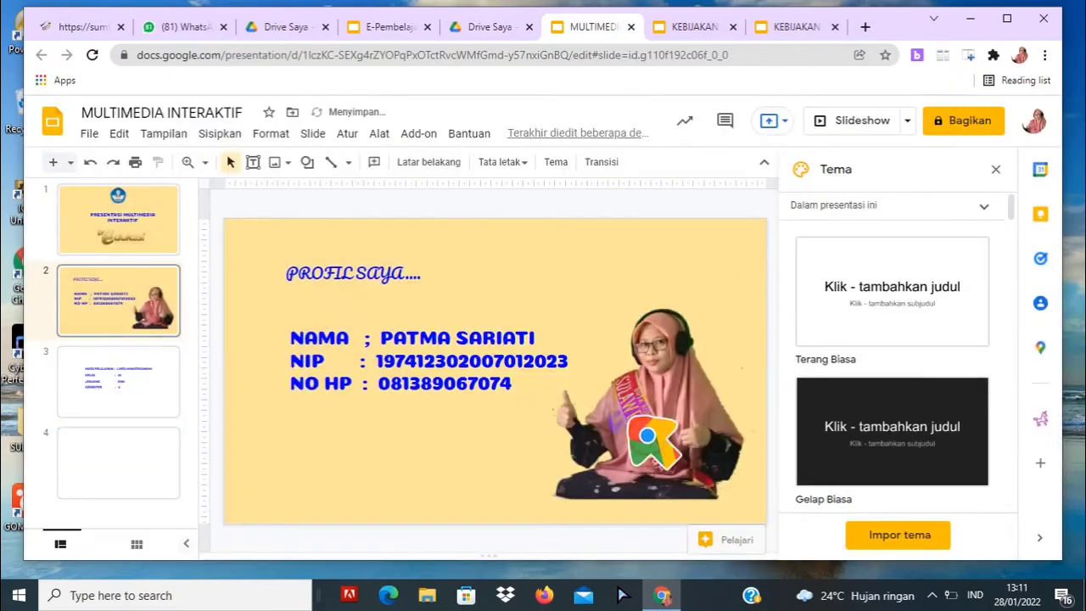
# Apply the matching solid light yellow background to the subject information slide (slide 3)
pyautogui.click(167, 373)
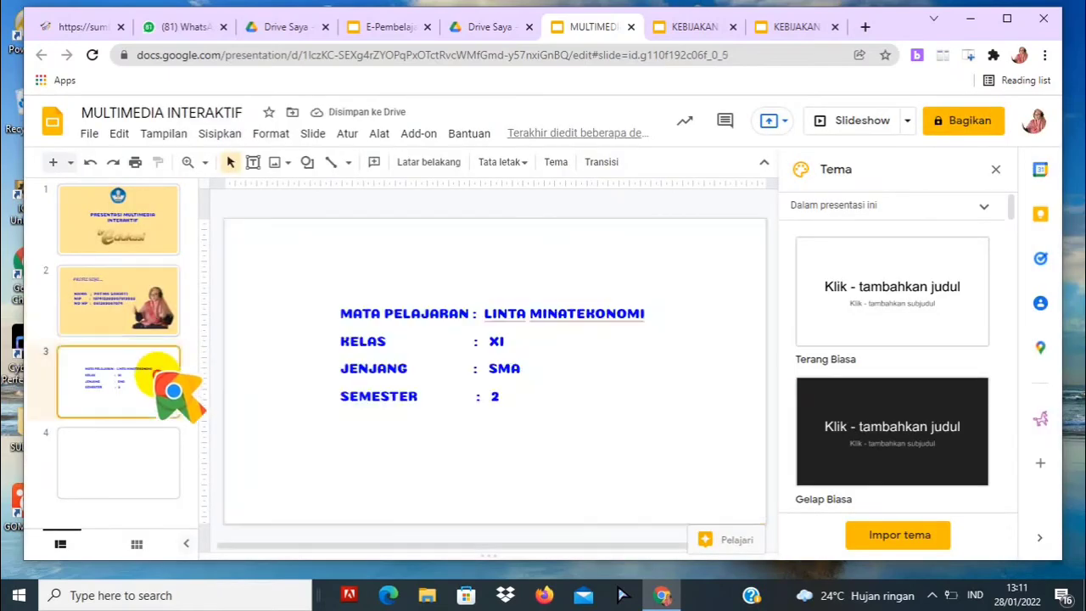
pyautogui.rightClick(247, 373)
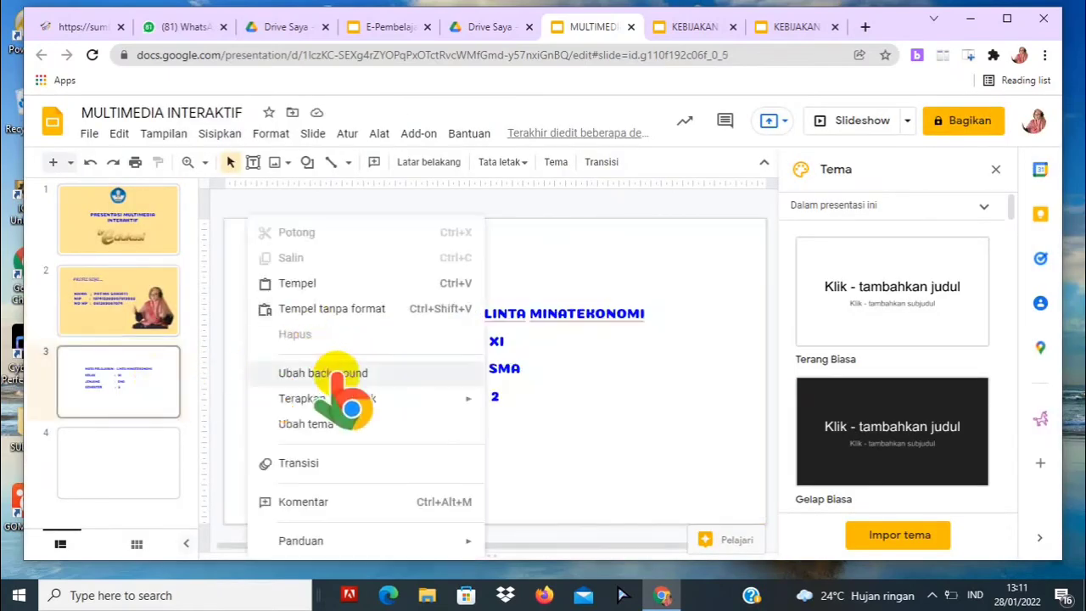
pyautogui.click(338, 374)
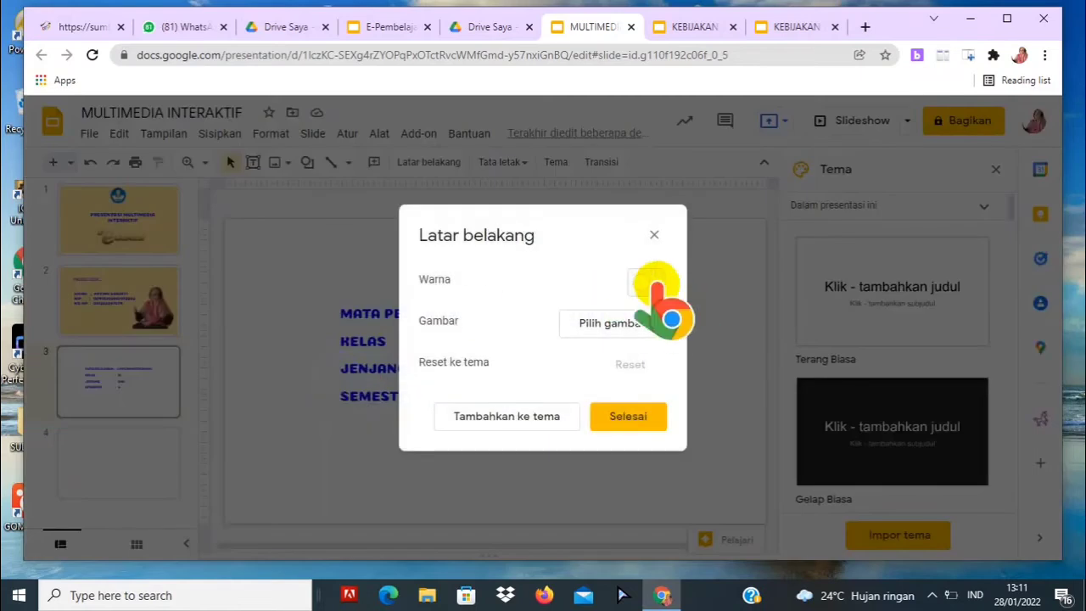
pyautogui.click(655, 280)
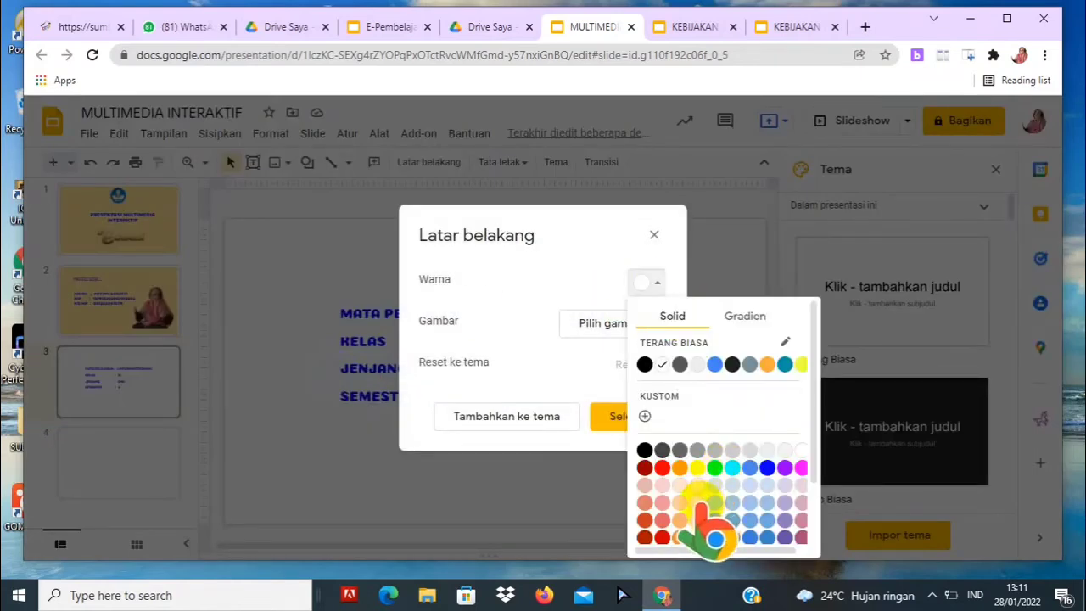
pyautogui.click(697, 502)
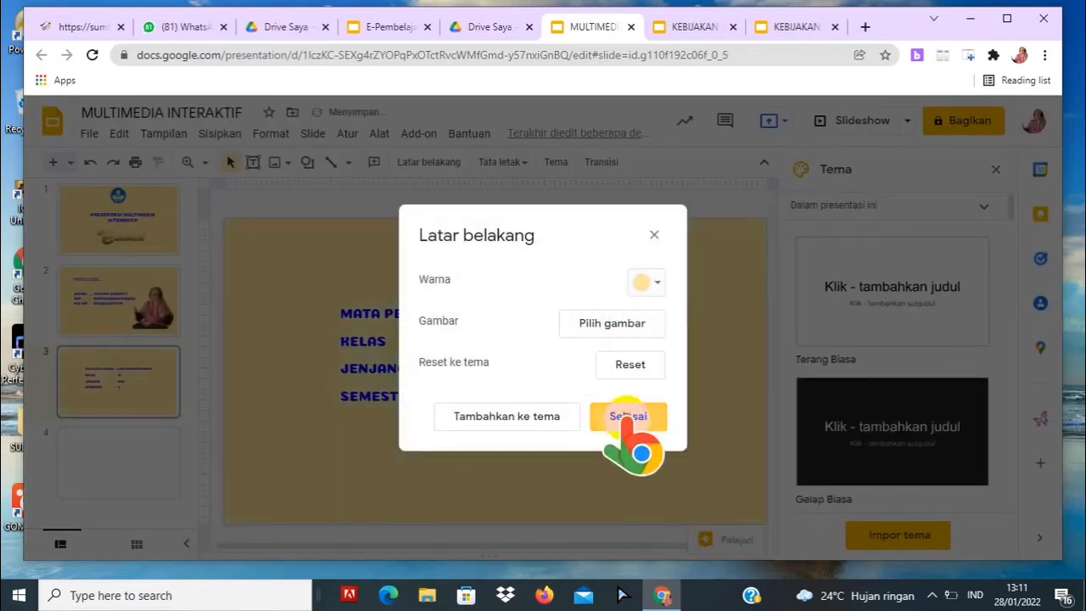
pyautogui.click(626, 416)
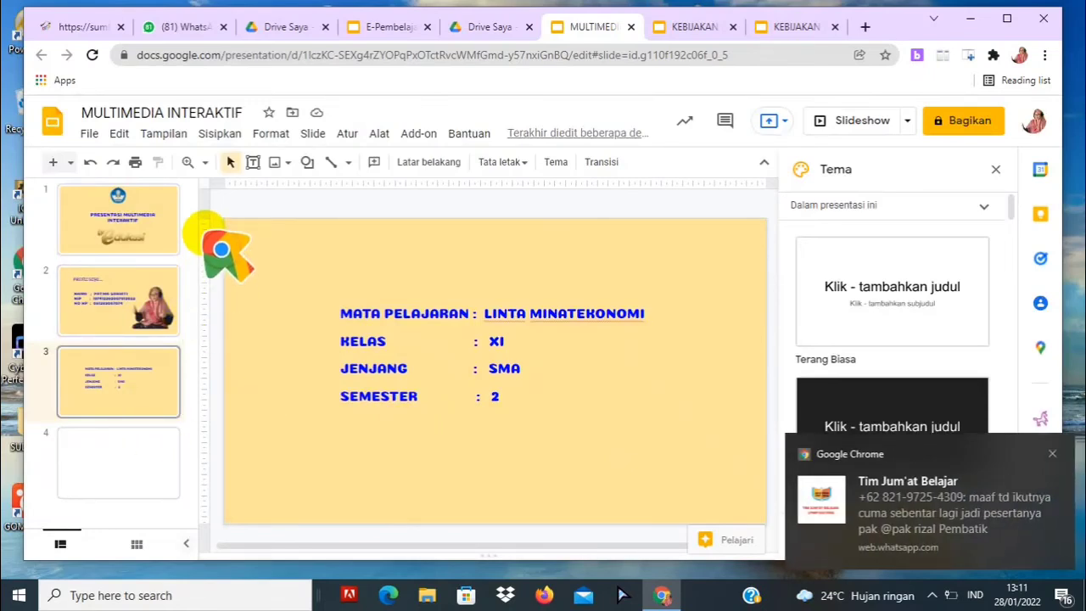
# On slide 4, shift the title and body placeholders to the right and extend the body placeholder down near the slide's lower edge
pyautogui.click(173, 445)
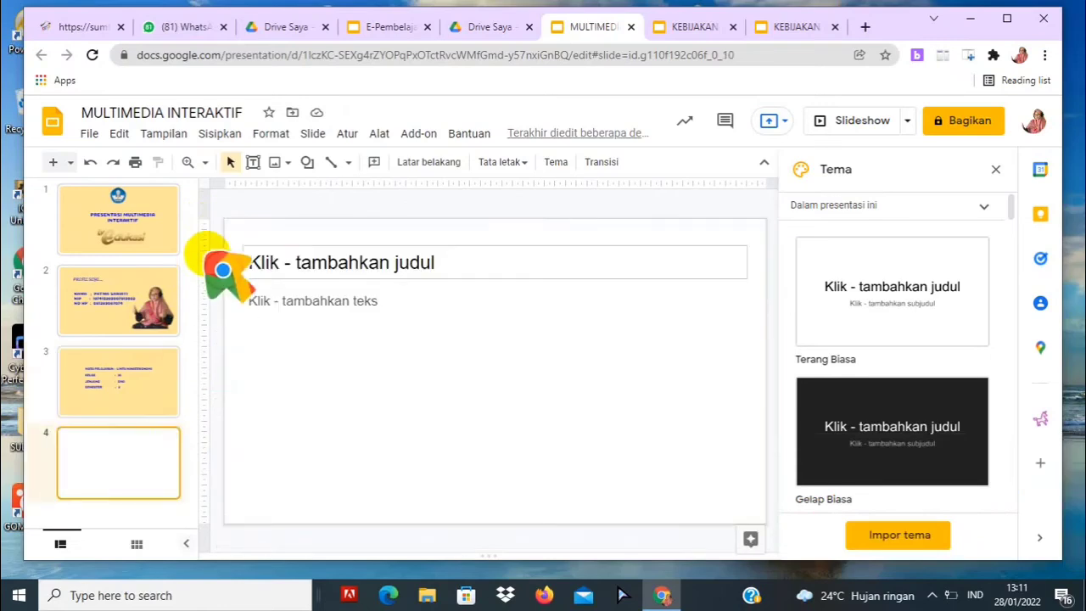
pyautogui.click(221, 230)
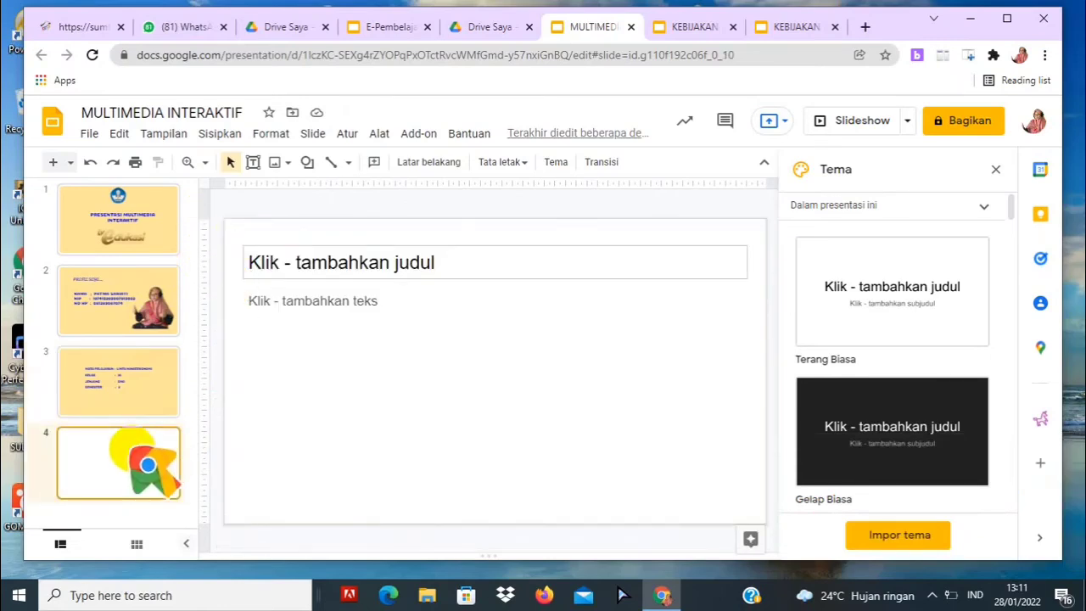
pyautogui.click(414, 264)
pyautogui.moveTo(243, 257); pyautogui.dragTo(498, 270)
pyautogui.click(250, 350)
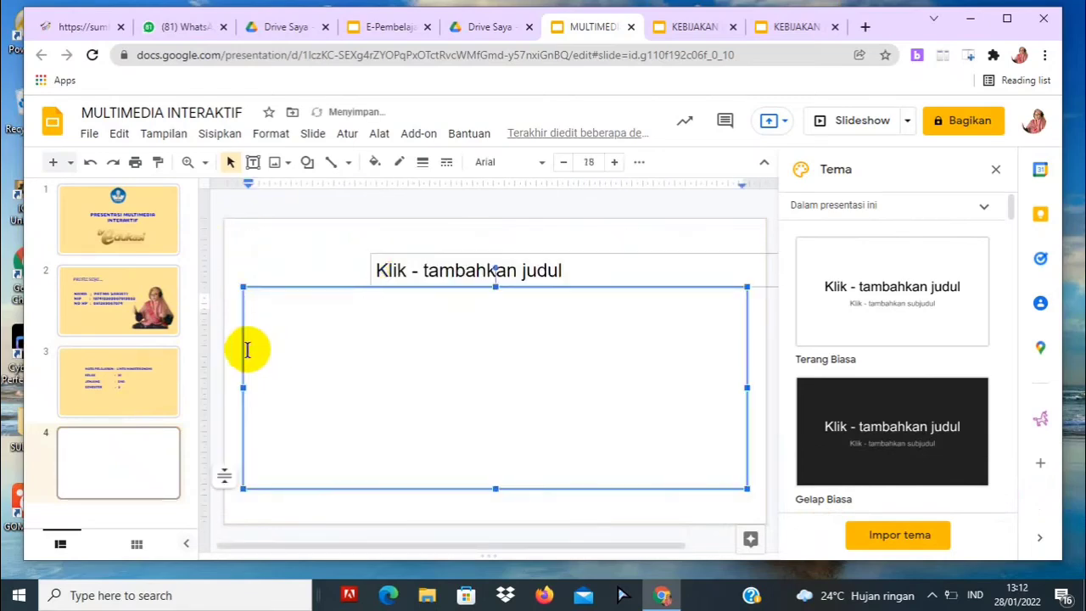
pyautogui.moveTo(246, 348); pyautogui.dragTo(323, 354)
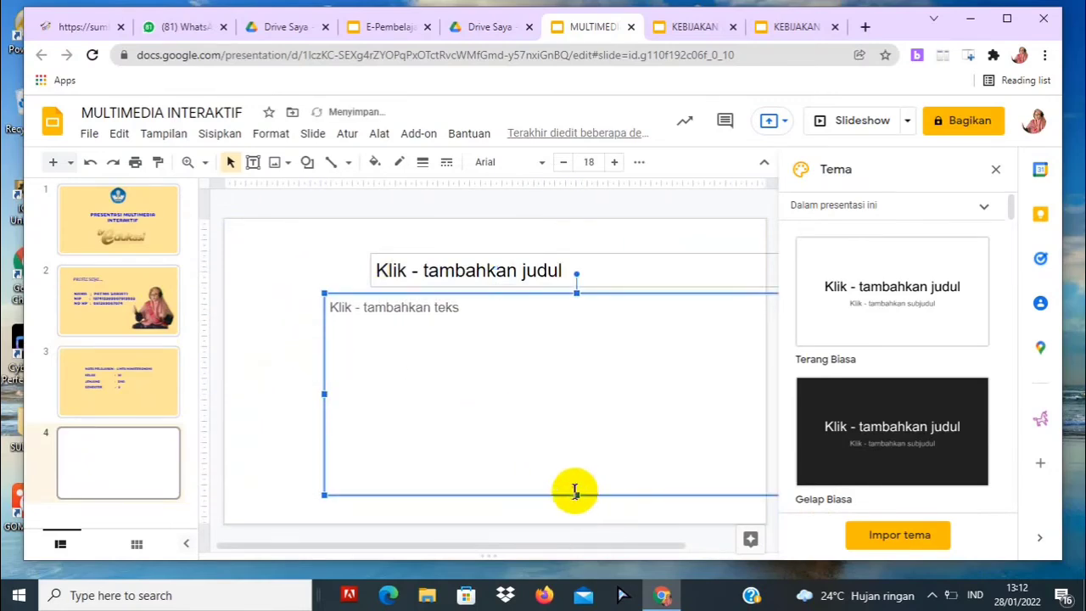
pyautogui.moveTo(576, 494); pyautogui.dragTo(579, 515)
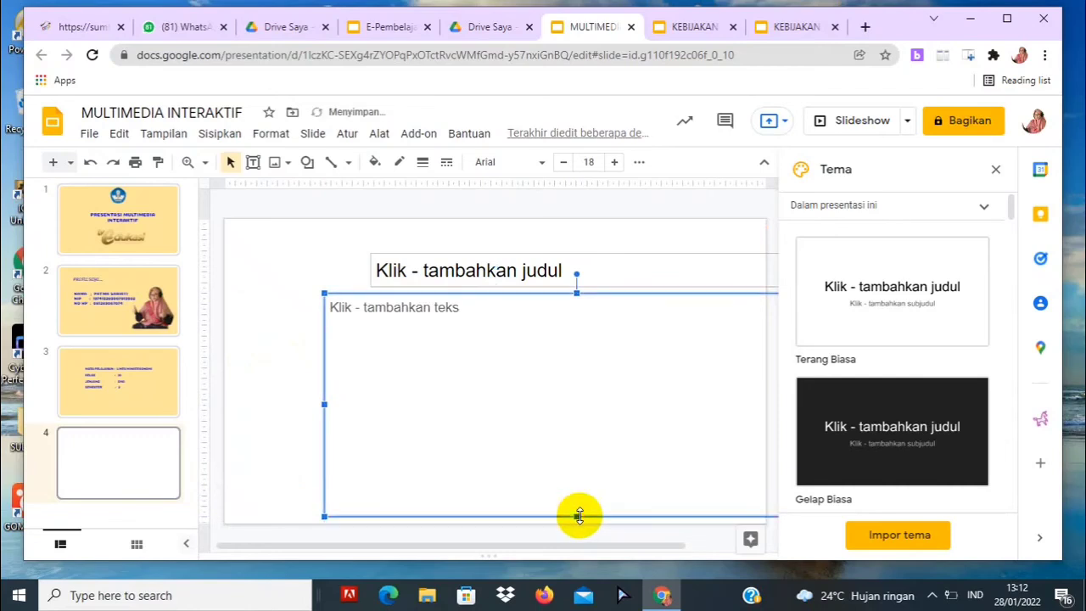
# Close the theme pane, narrow slide 4's body placeholder to fit inside the slide, and move the title placeholder up-left and narrow it to match
pyautogui.click(996, 169)
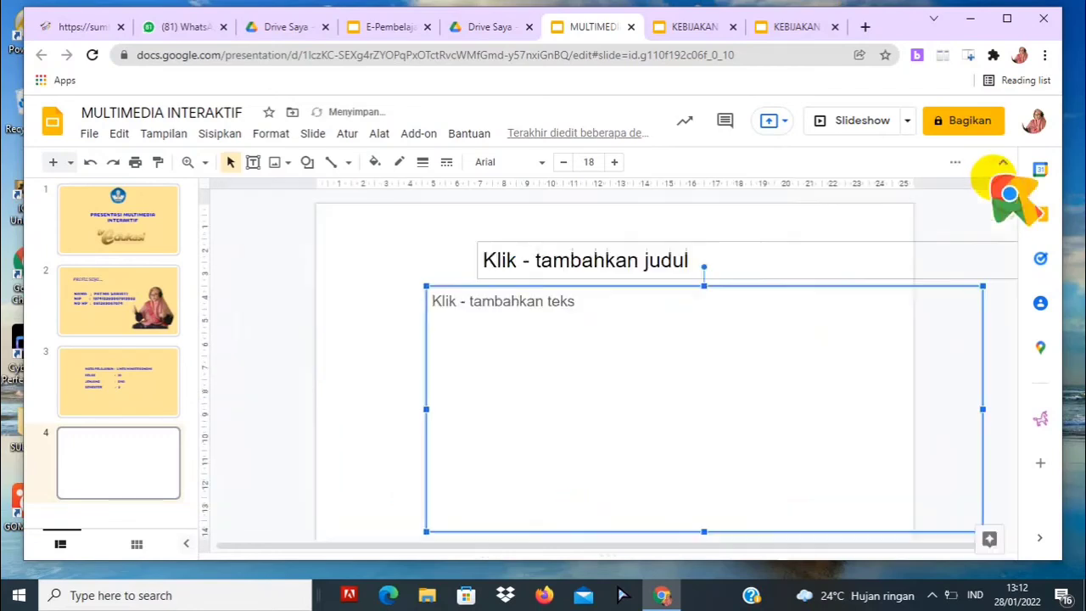
pyautogui.click(698, 397)
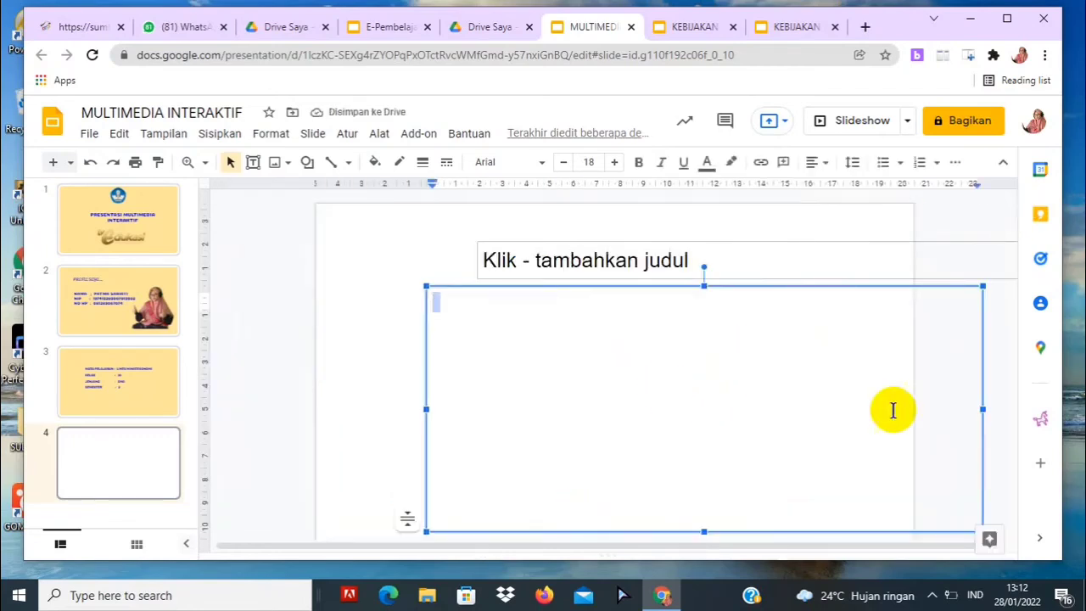
pyautogui.click(982, 408)
pyautogui.moveTo(982, 408); pyautogui.dragTo(895, 399)
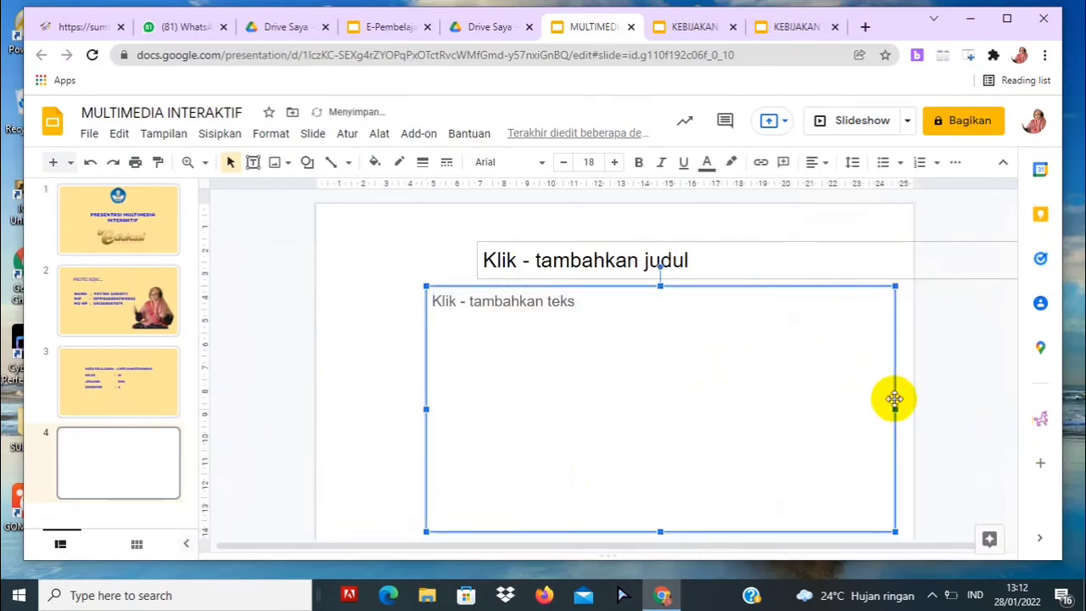
pyautogui.moveTo(594, 243); pyautogui.dragTo(533, 221)
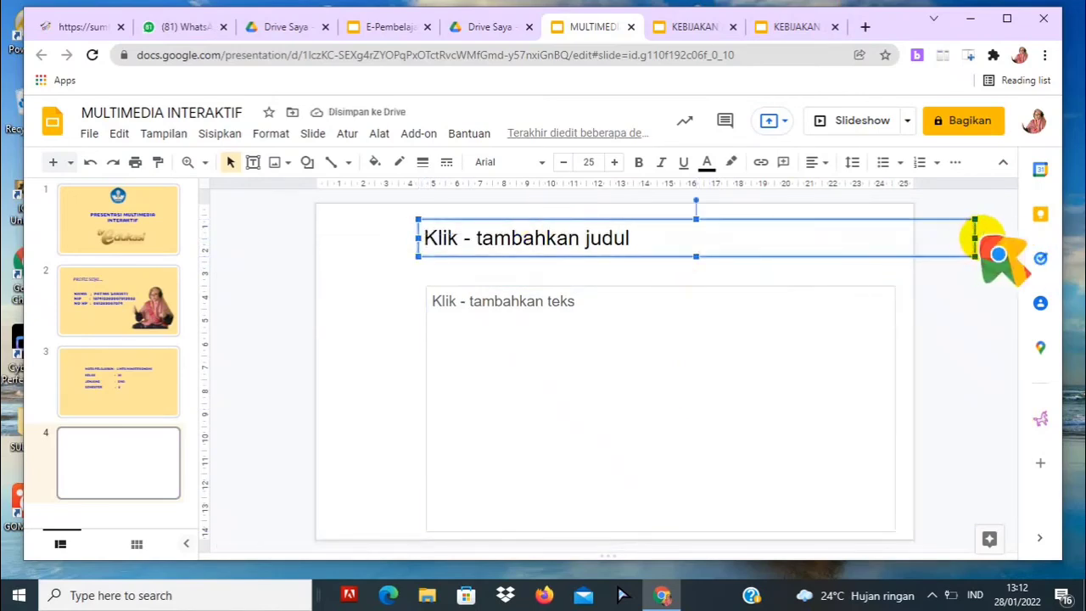
pyautogui.moveTo(974, 238); pyautogui.dragTo(895, 242)
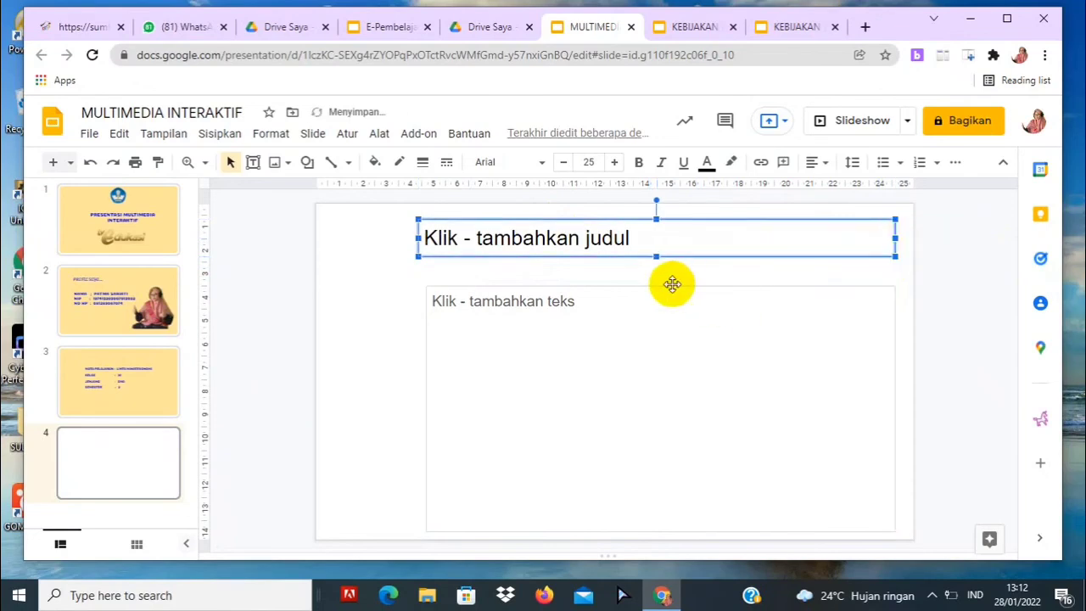
# Enlarge slide 4's body placeholder upward to just below the title and widen it slightly on both sides
pyautogui.click(657, 288)
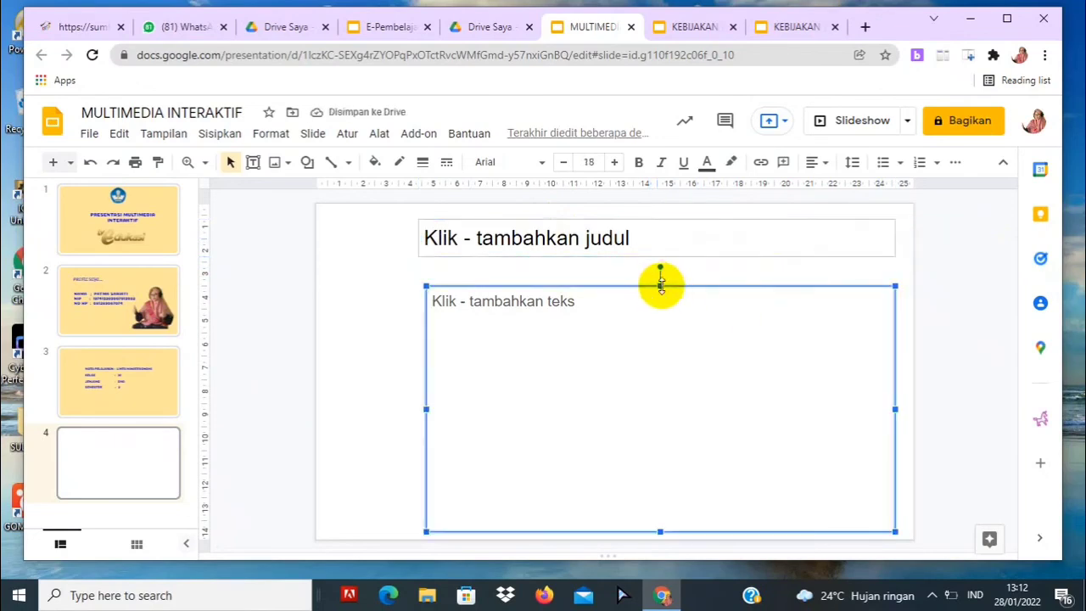
pyautogui.moveTo(659, 286); pyautogui.dragTo(645, 258)
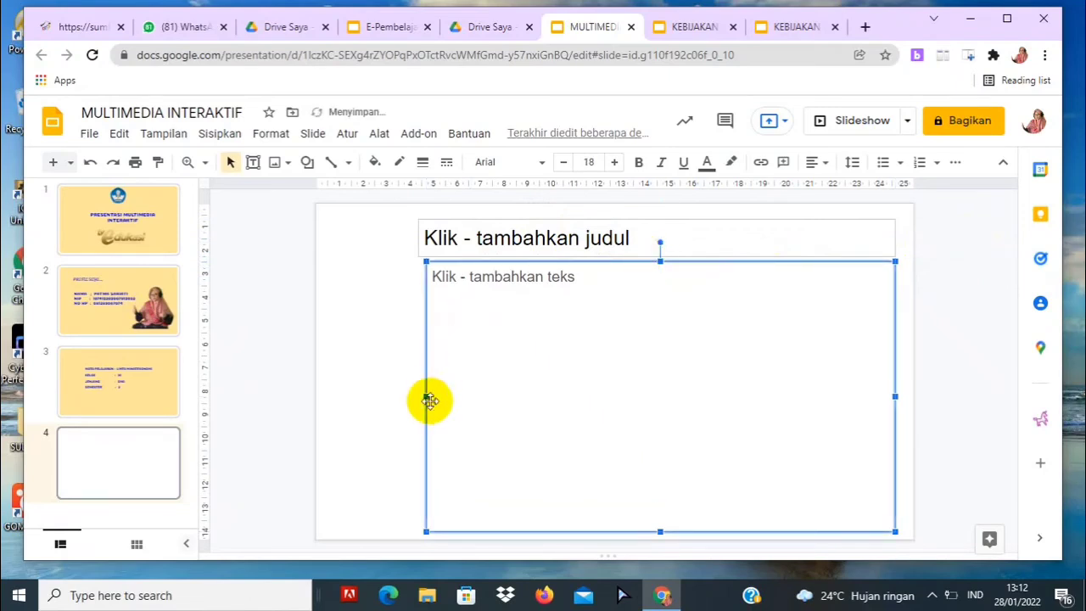
pyautogui.moveTo(422, 396); pyautogui.dragTo(411, 396)
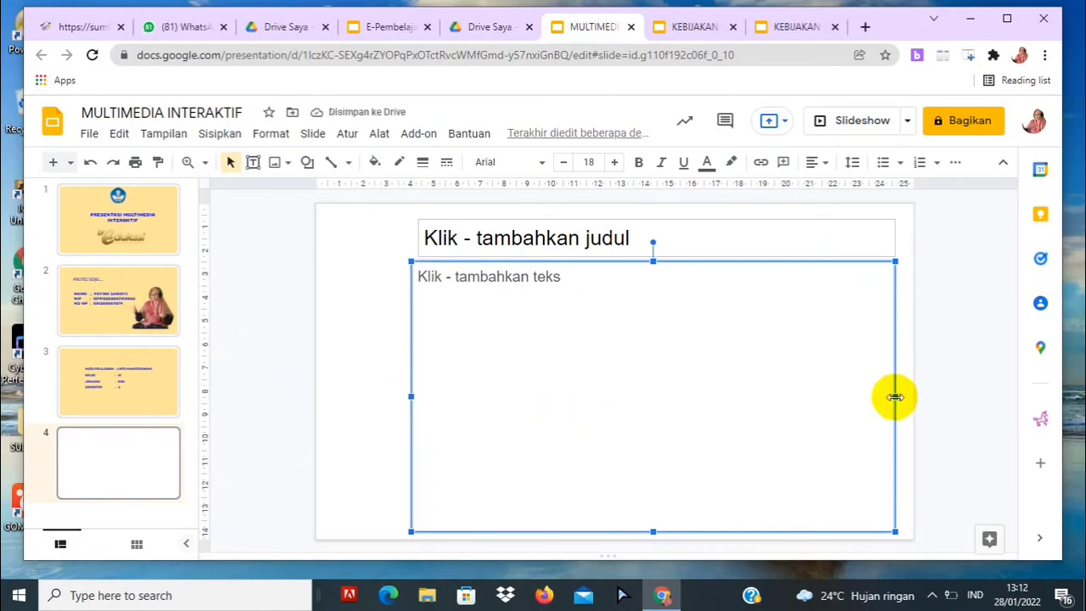
pyautogui.moveTo(896, 397); pyautogui.dragTo(905, 399)
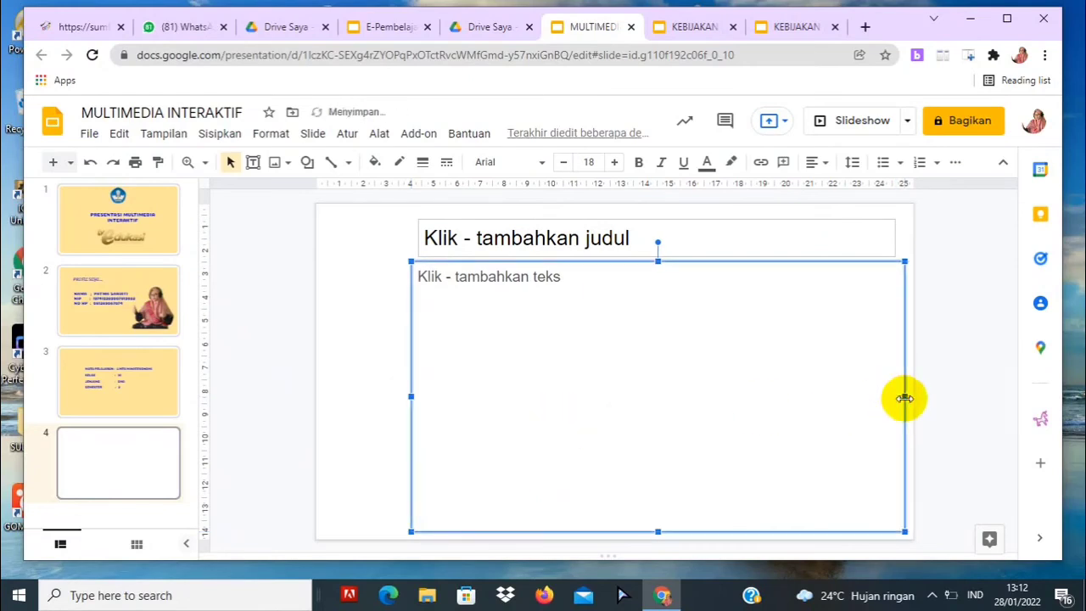
# Enter JUDUL/TOPIK as the title of slide 4
pyautogui.click(730, 248)
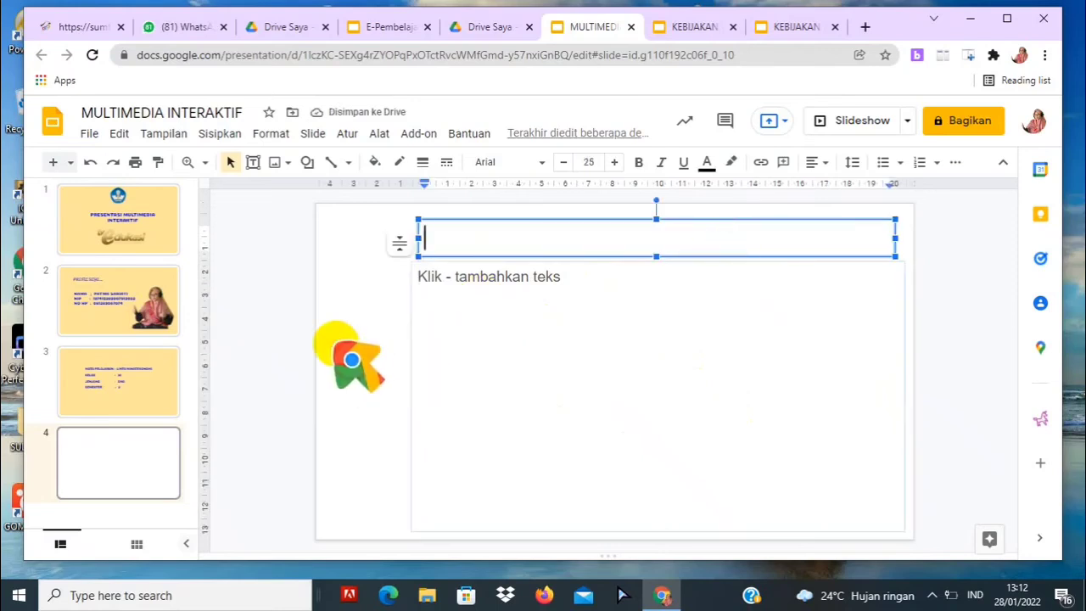
pyautogui.click(382, 331)
pyautogui.click(480, 238)
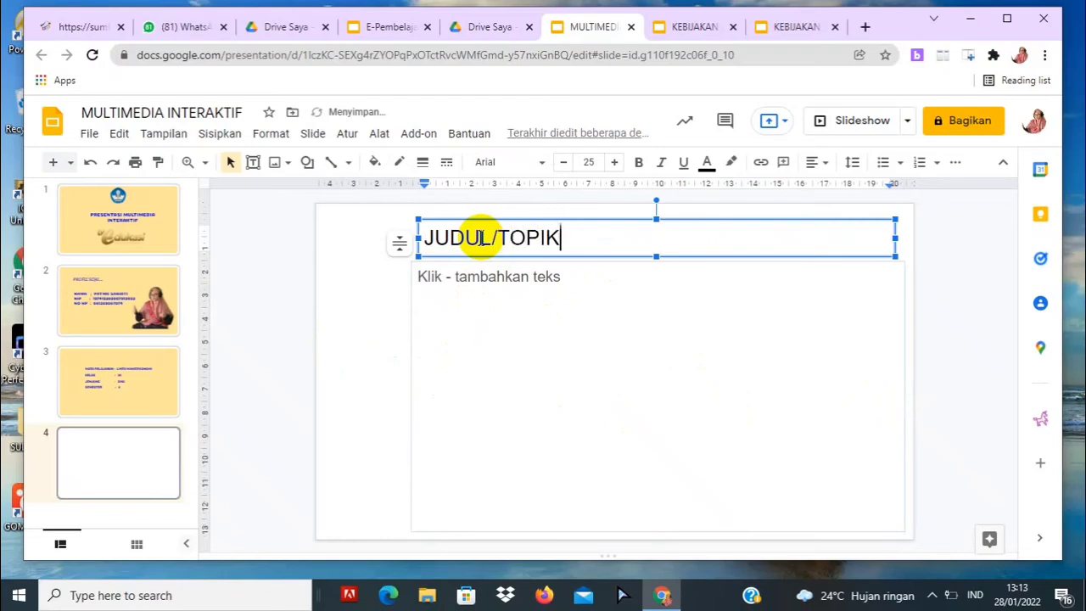
pyautogui.click(446, 300)
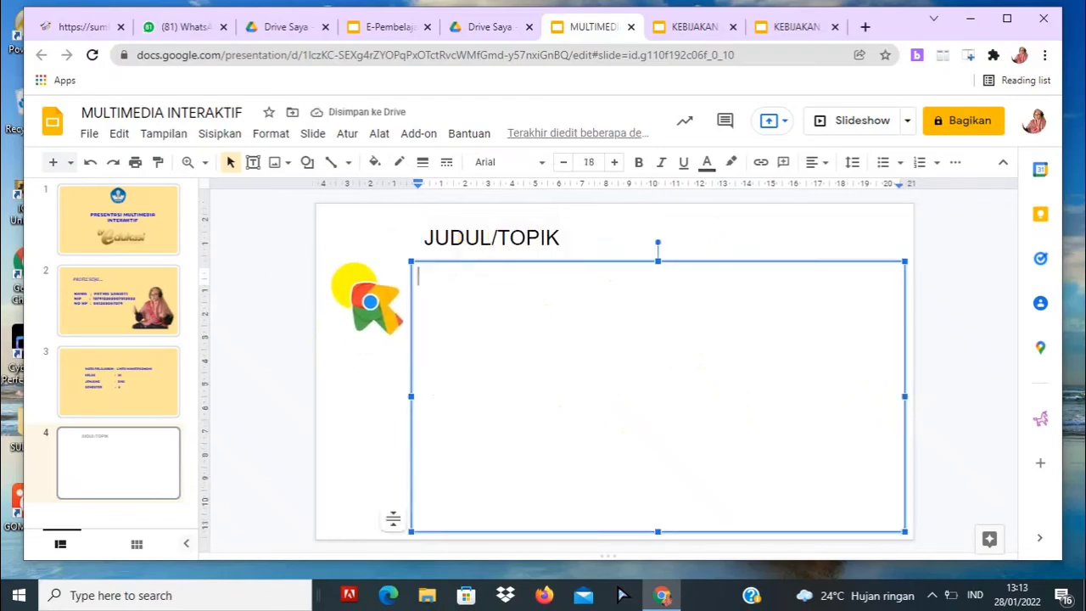
# Draw a rectangle with snipped diagonal corners, about 3.7 cm wide and 1.3 cm high, beside the upper-left corner of slide 4's body placeholder
pyautogui.click(307, 162)
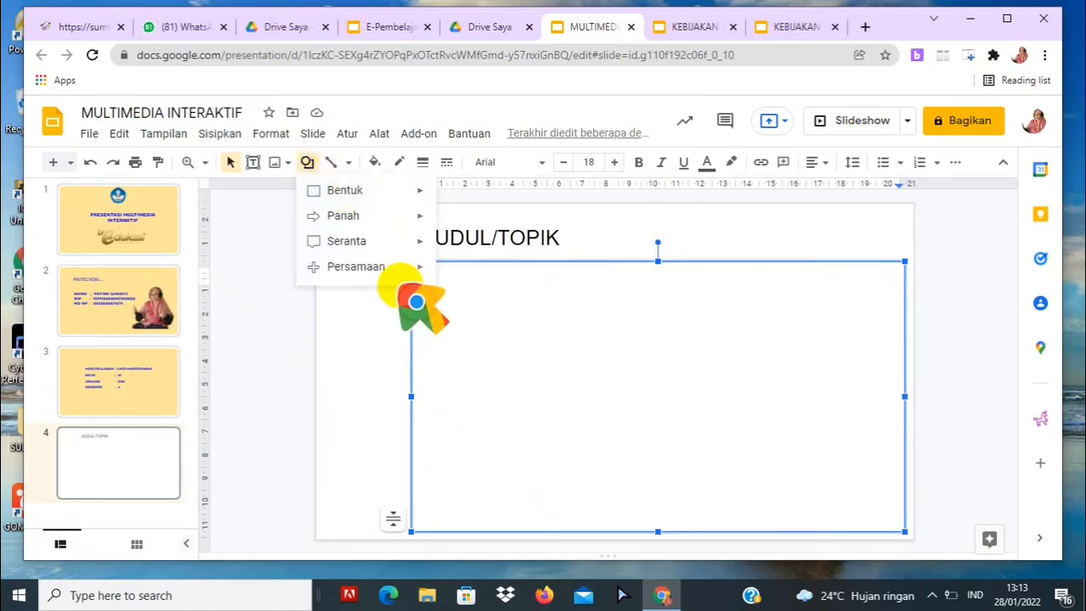
pyautogui.moveTo(357, 192)
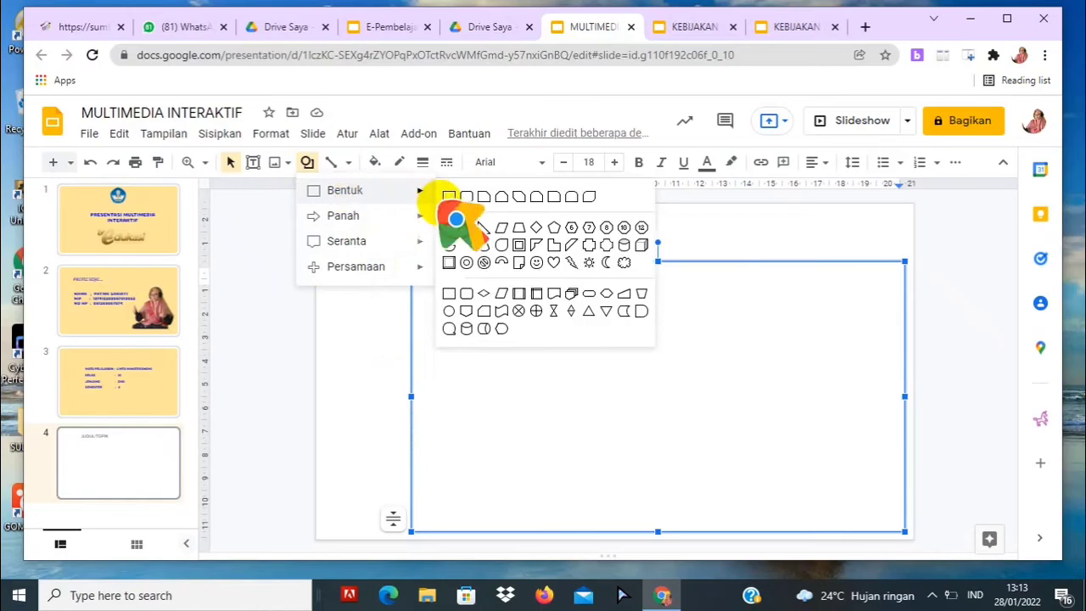
pyautogui.click(520, 197)
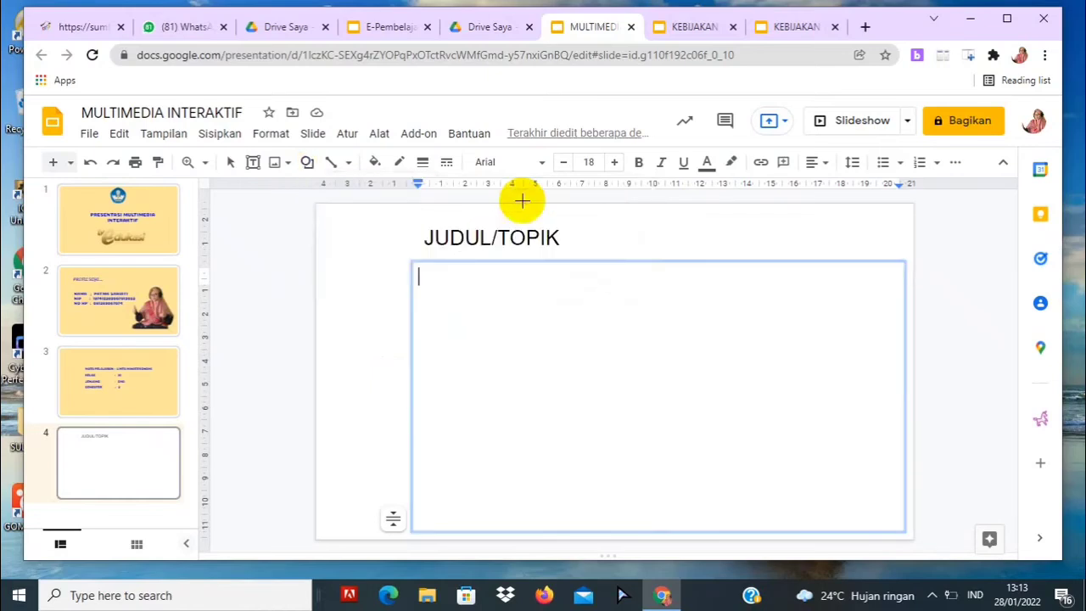
pyautogui.moveTo(325, 271); pyautogui.dragTo(406, 300)
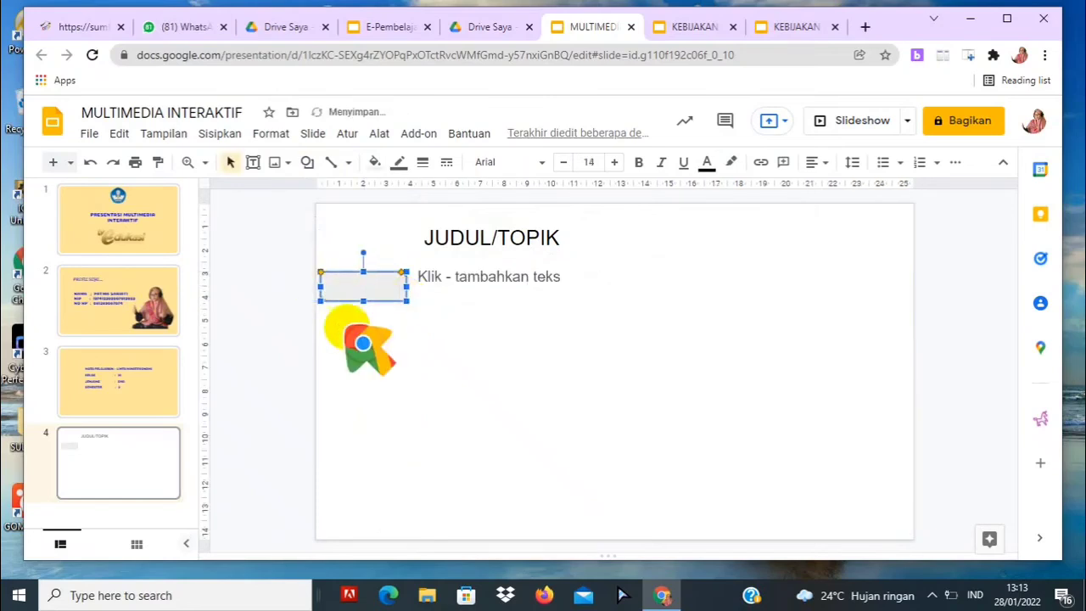
# Move the snipped rectangle up so its top edge aligns with the top of the body placeholder
pyautogui.click(355, 340)
pyautogui.click(370, 297)
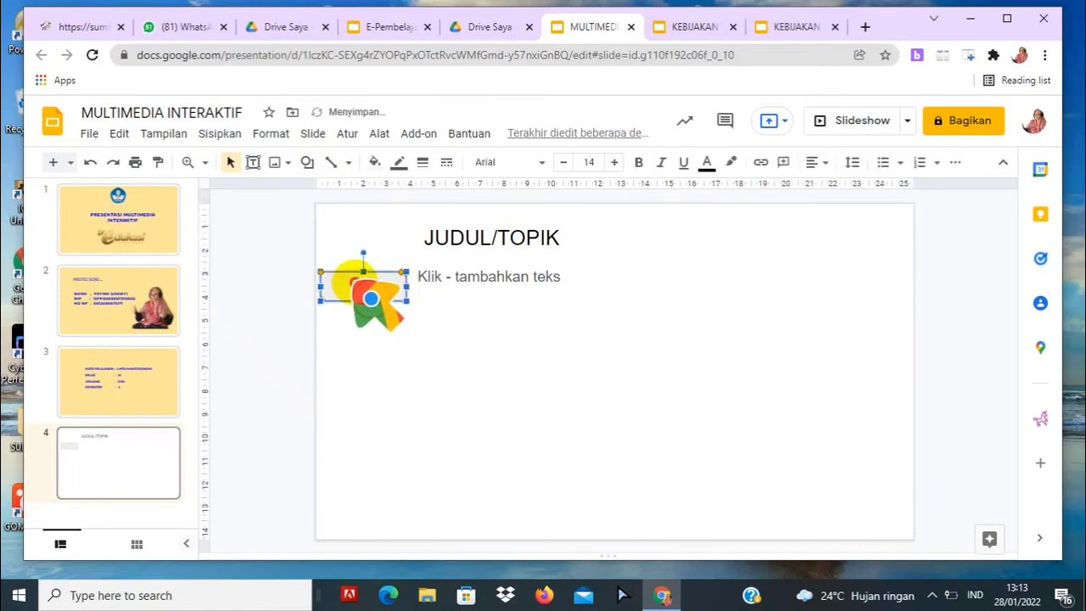
pyautogui.click(478, 303)
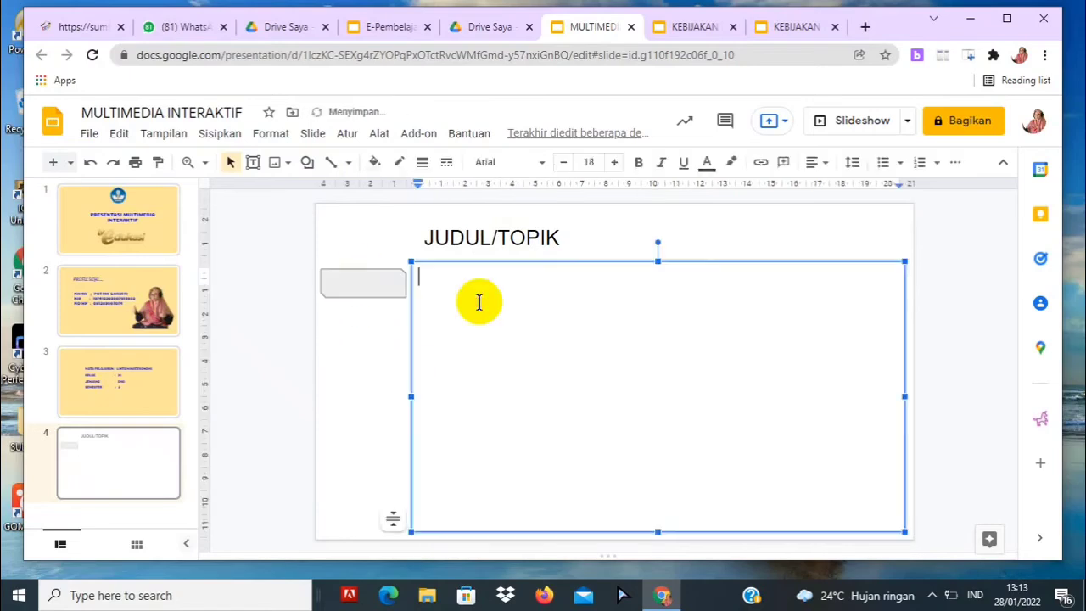
pyautogui.click(379, 293)
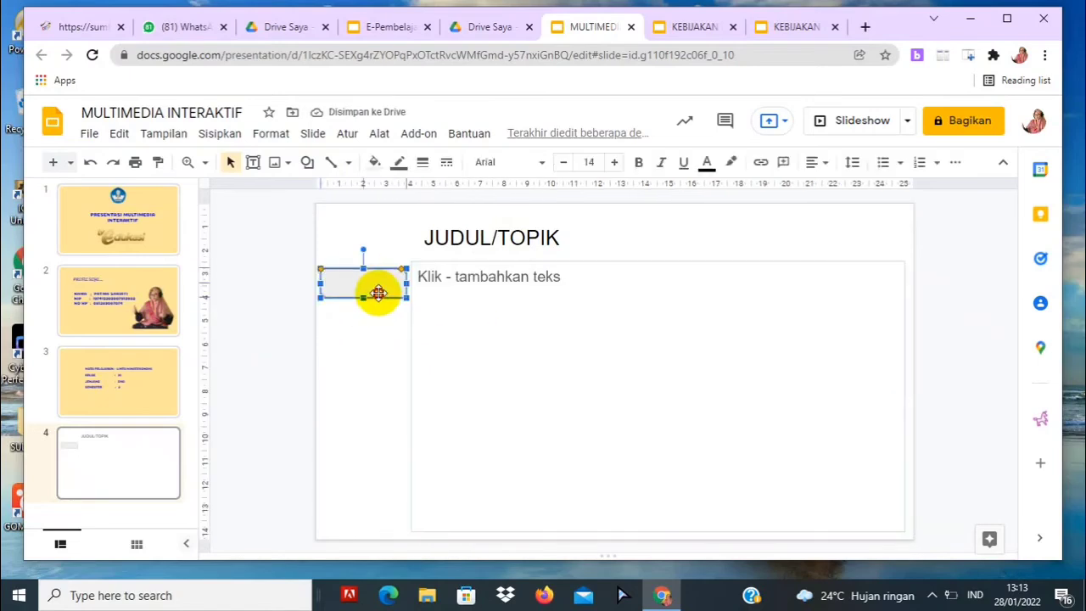
pyautogui.moveTo(380, 289); pyautogui.dragTo(379, 282)
pyautogui.click(521, 318)
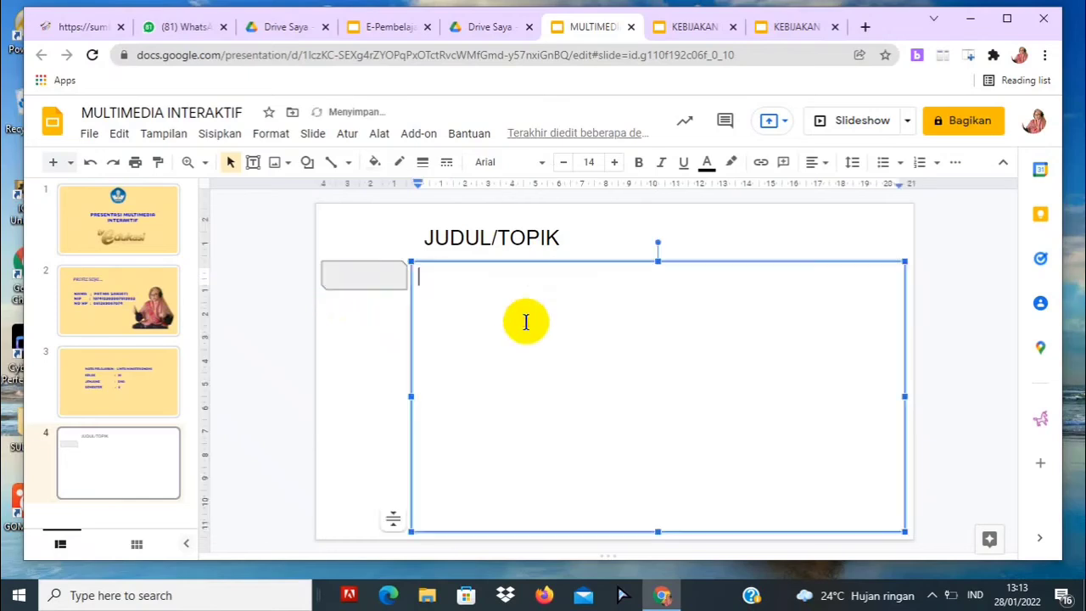
# Copy the snipped rectangle and paste five duplicates of it on slide 4
pyautogui.click(343, 273)
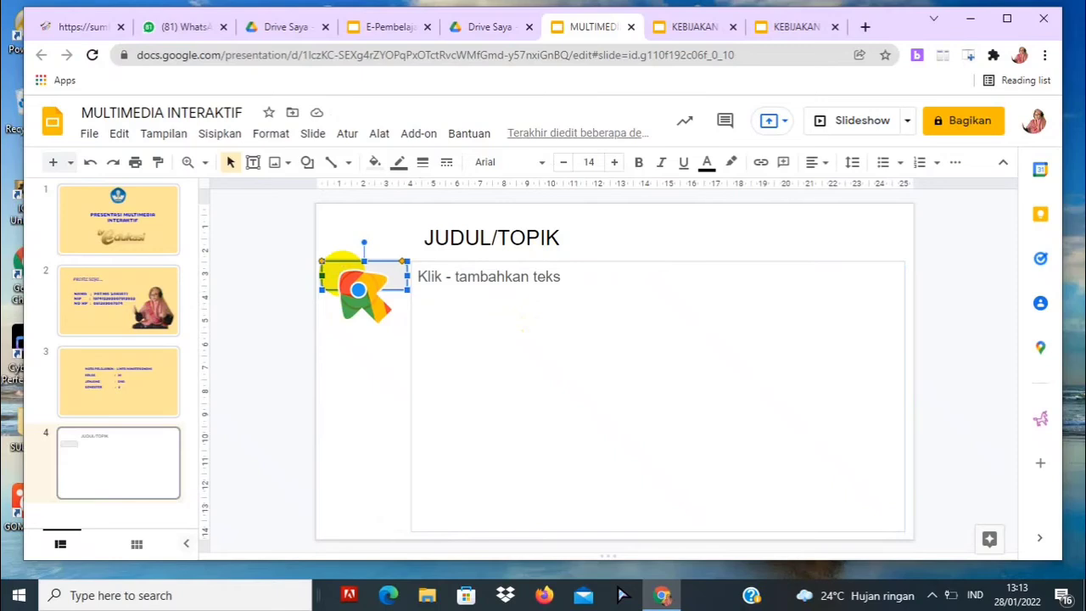
pyautogui.rightClick(343, 272)
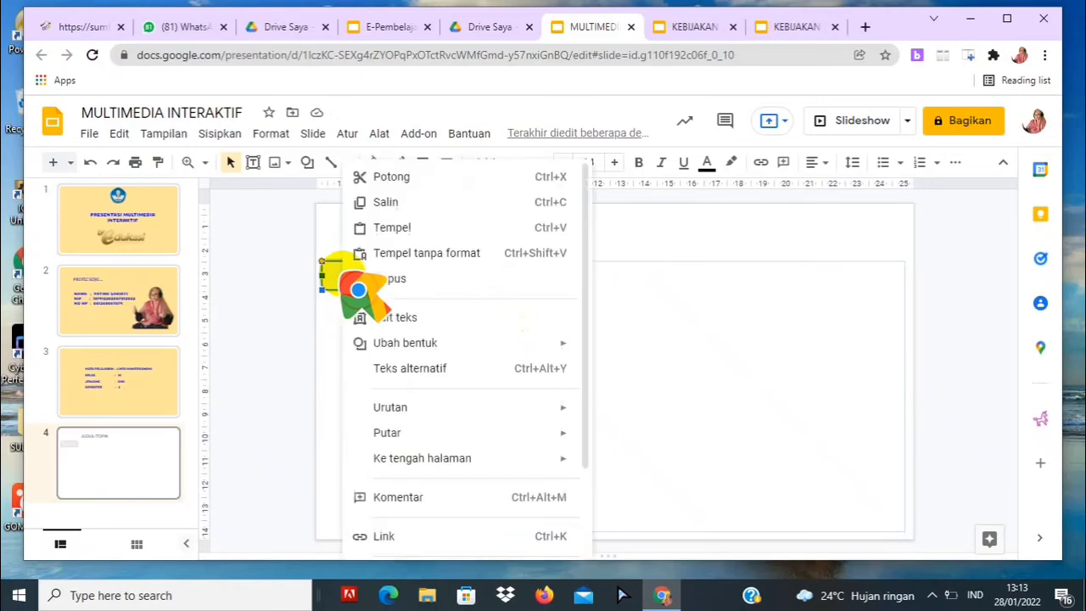
pyautogui.click(393, 202)
pyautogui.rightClick(374, 274)
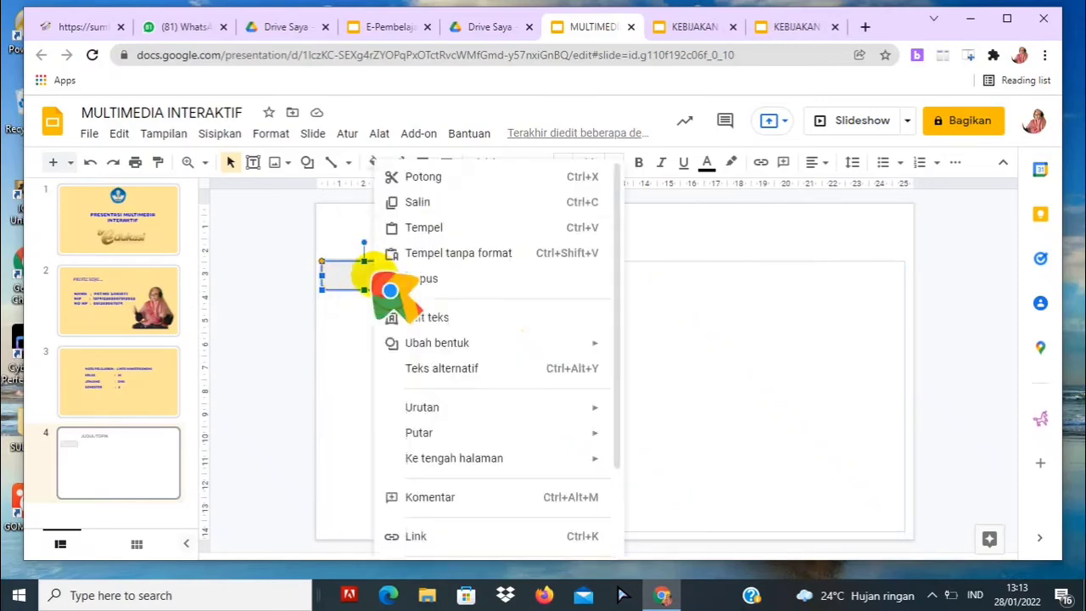
pyautogui.click(424, 228)
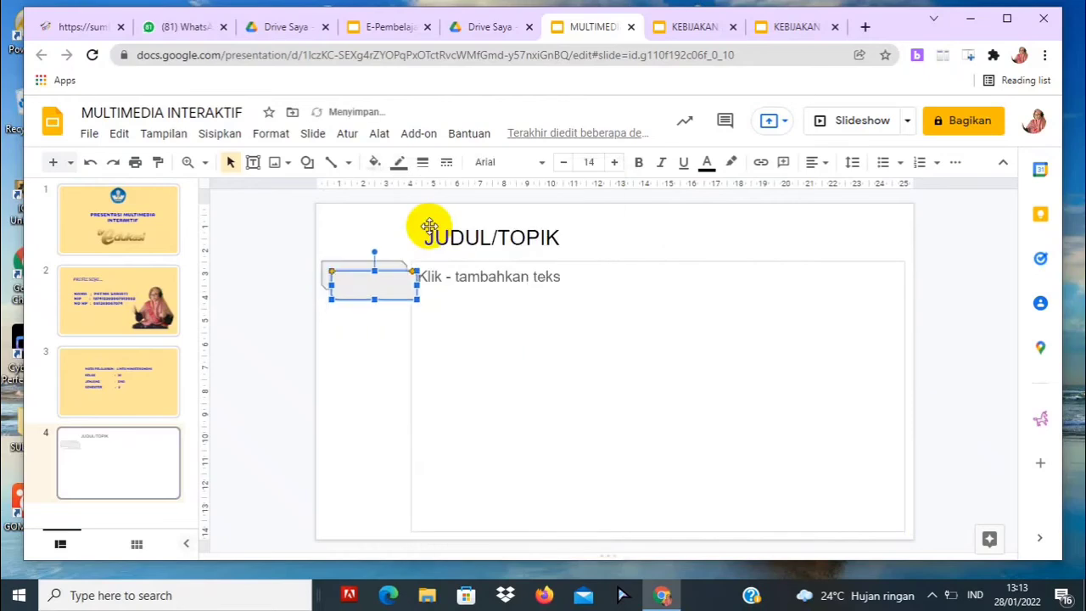
pyautogui.rightClick(381, 336)
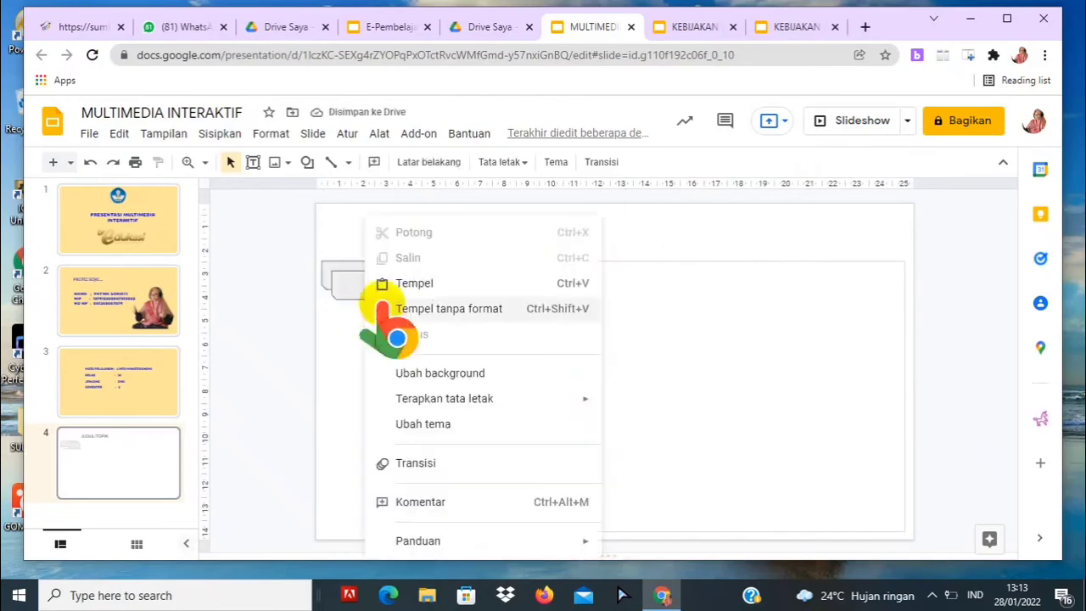
pyautogui.click(416, 283)
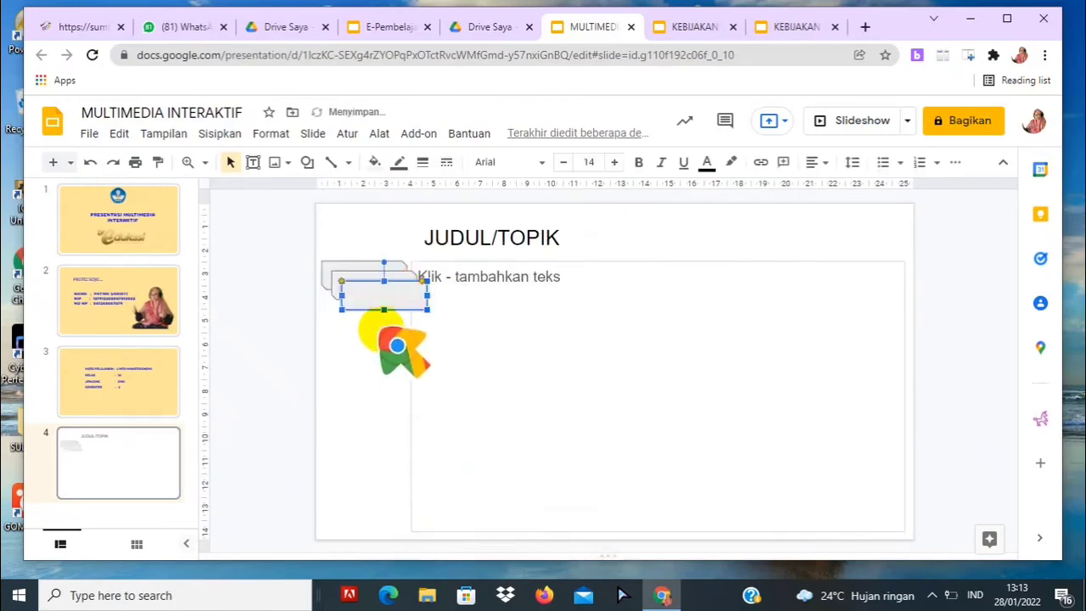
pyautogui.rightClick(366, 332)
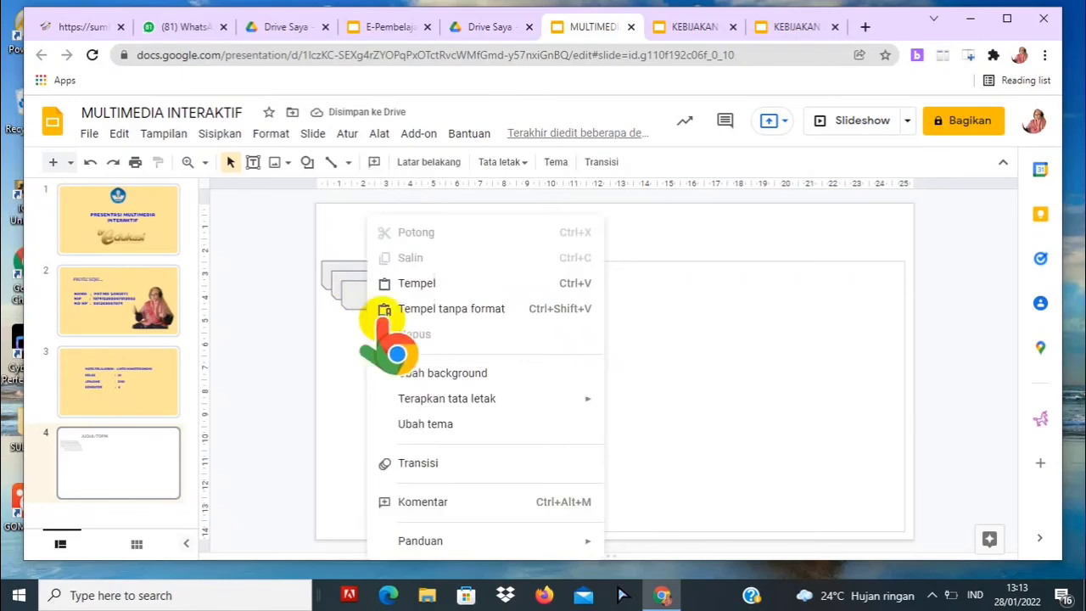
pyautogui.click(416, 284)
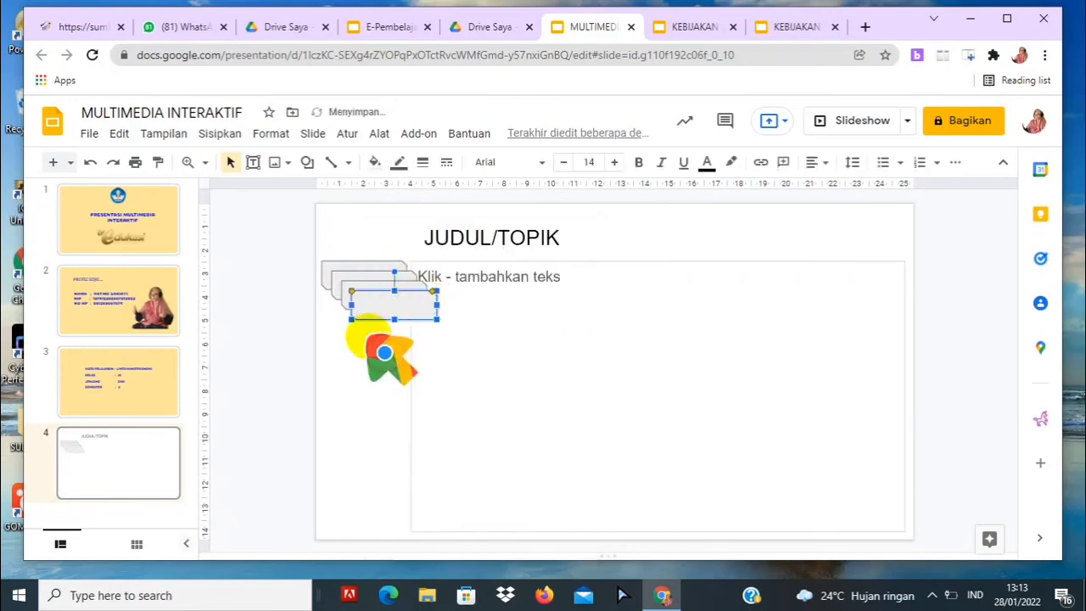
pyautogui.rightClick(367, 338)
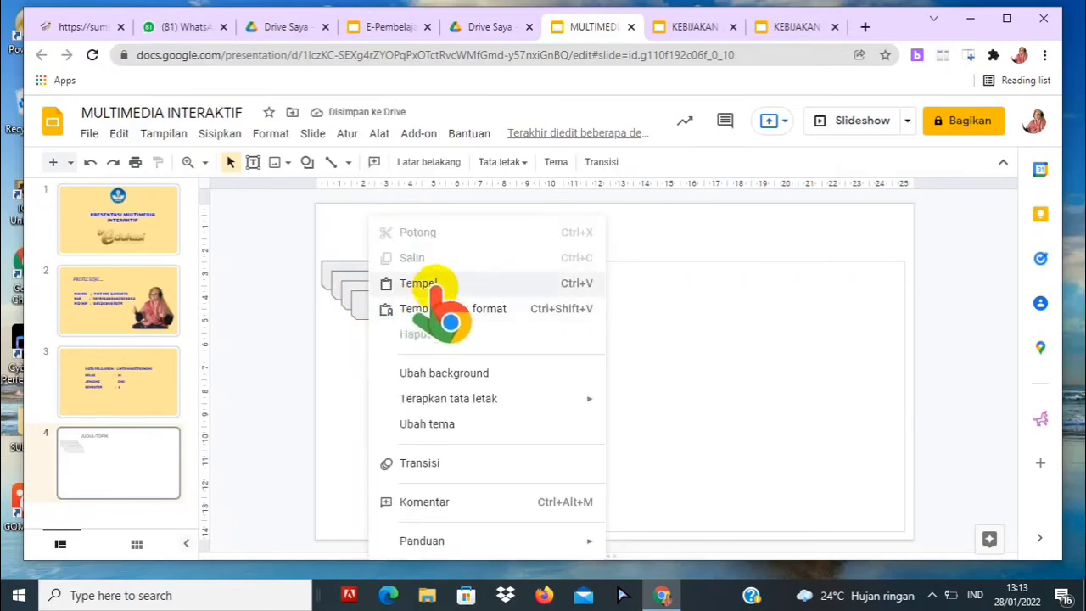
pyautogui.click(429, 286)
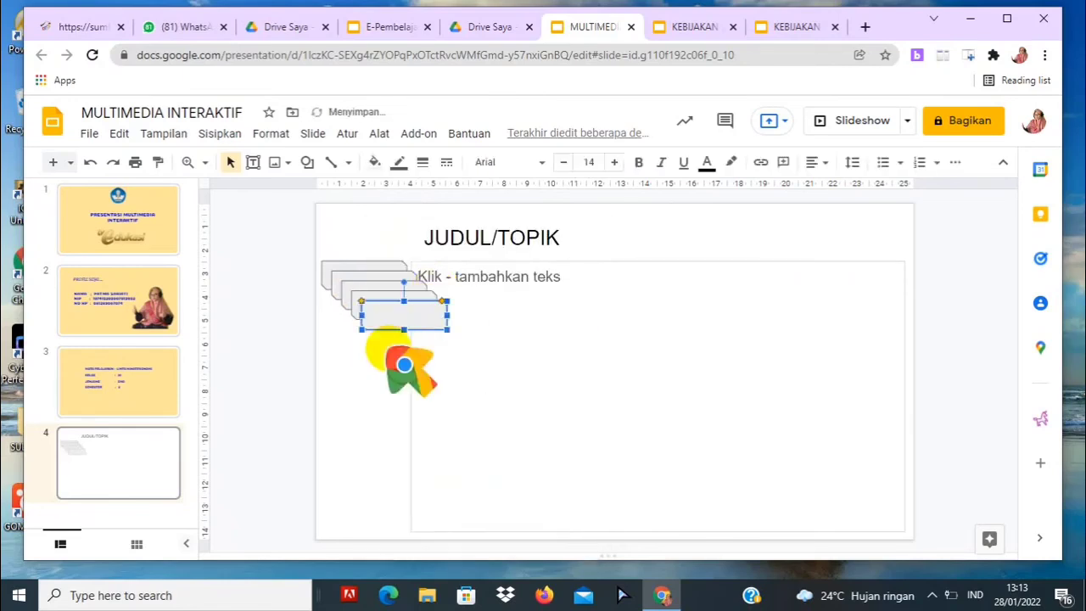
pyautogui.rightClick(383, 348)
pyautogui.click(442, 285)
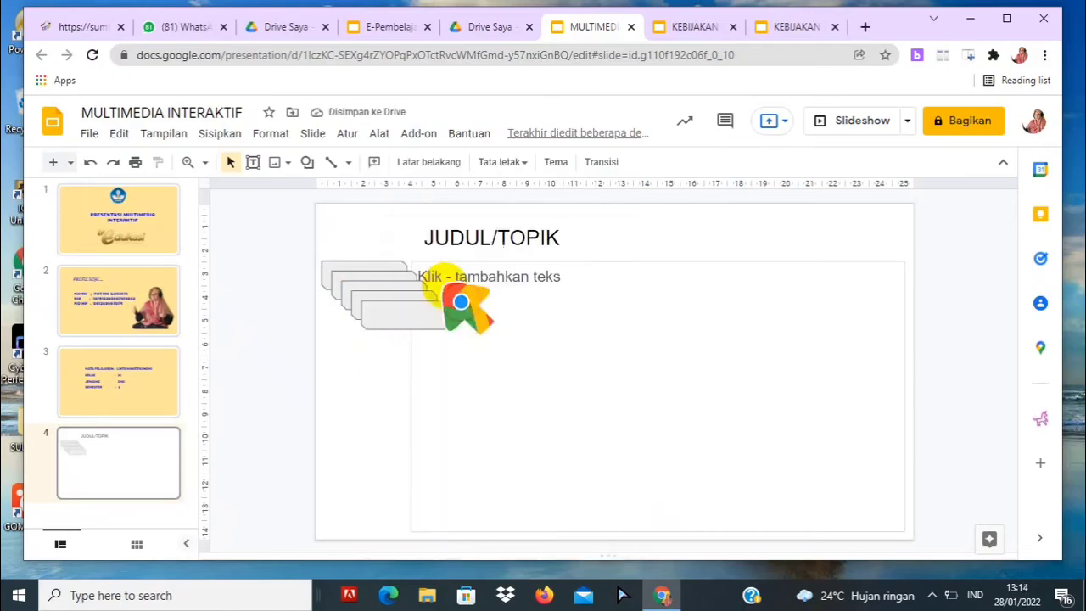
# Move the five duplicates below the original to form one vertical column along the body placeholder's left side
pyautogui.moveTo(419, 329); pyautogui.dragTo(368, 517)
pyautogui.moveTo(410, 317); pyautogui.dragTo(369, 478)
pyautogui.click(396, 307)
pyautogui.moveTo(398, 306); pyautogui.dragTo(369, 439)
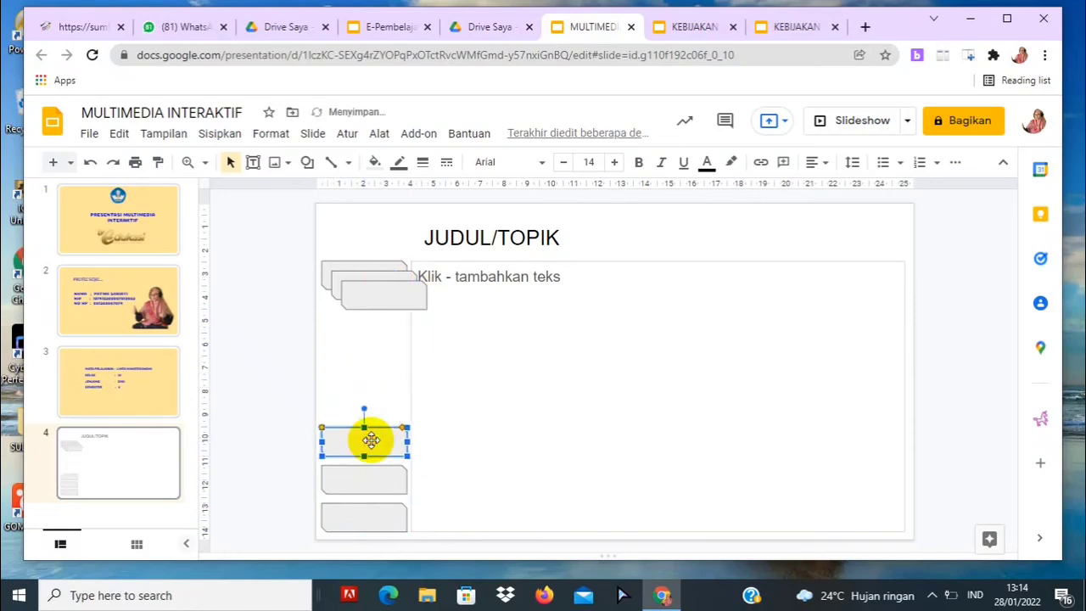
pyautogui.click(390, 294)
pyautogui.moveTo(391, 294); pyautogui.dragTo(373, 392)
pyautogui.click(396, 280)
pyautogui.moveTo(397, 279); pyautogui.dragTo(382, 342)
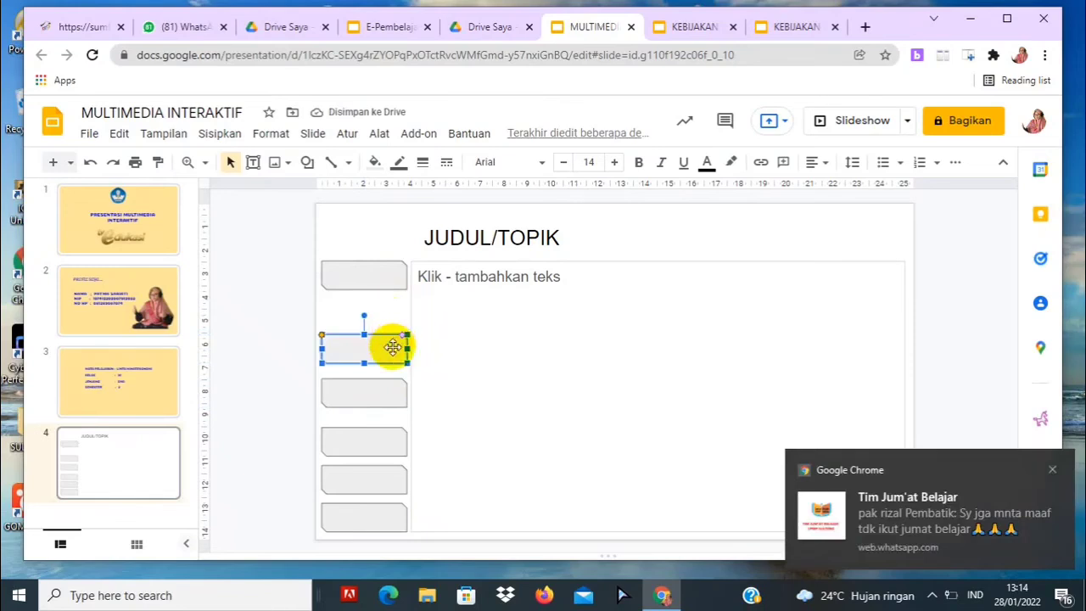
# Shift the second to fifth rectangles up to spread out the gaps in the column
pyautogui.moveTo(392, 347); pyautogui.dragTo(389, 316)
pyautogui.moveTo(379, 392); pyautogui.dragTo(375, 359)
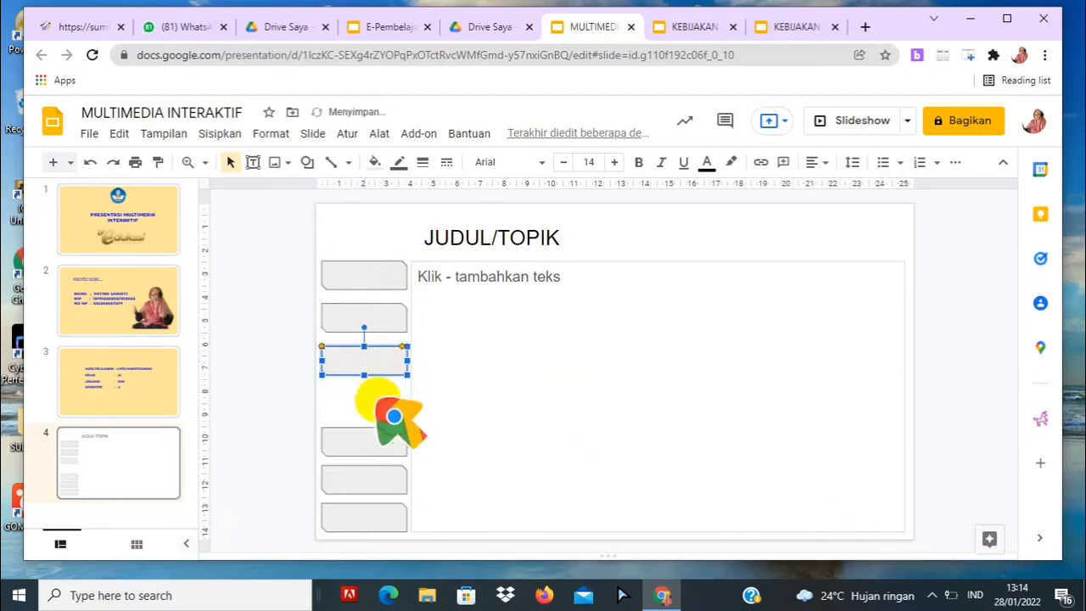
pyautogui.moveTo(379, 436); pyautogui.dragTo(380, 404)
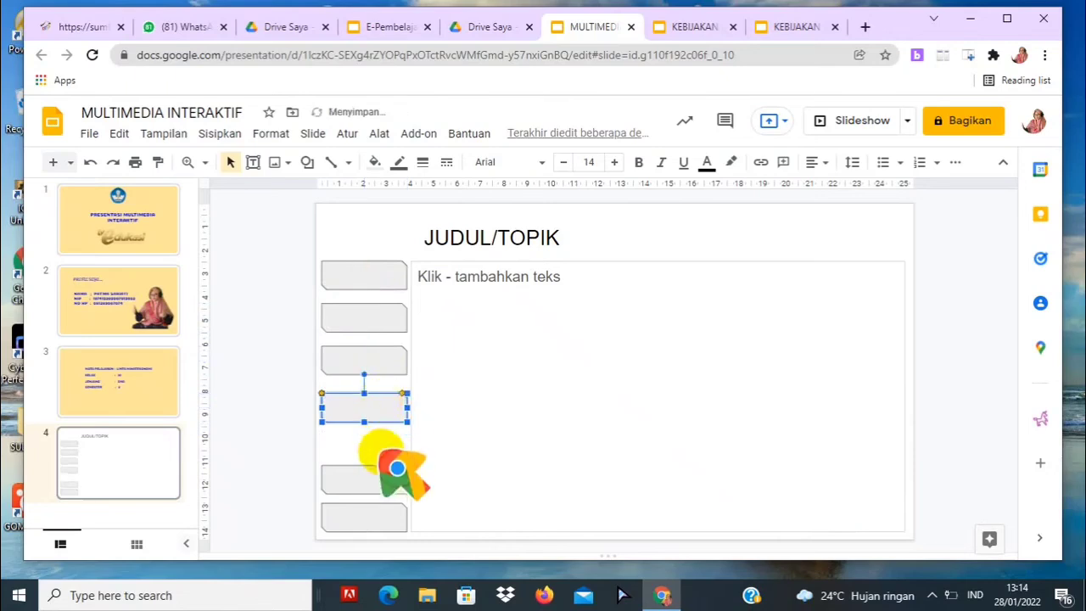
pyautogui.click(376, 467)
pyautogui.moveTo(377, 467); pyautogui.dragTo(374, 451)
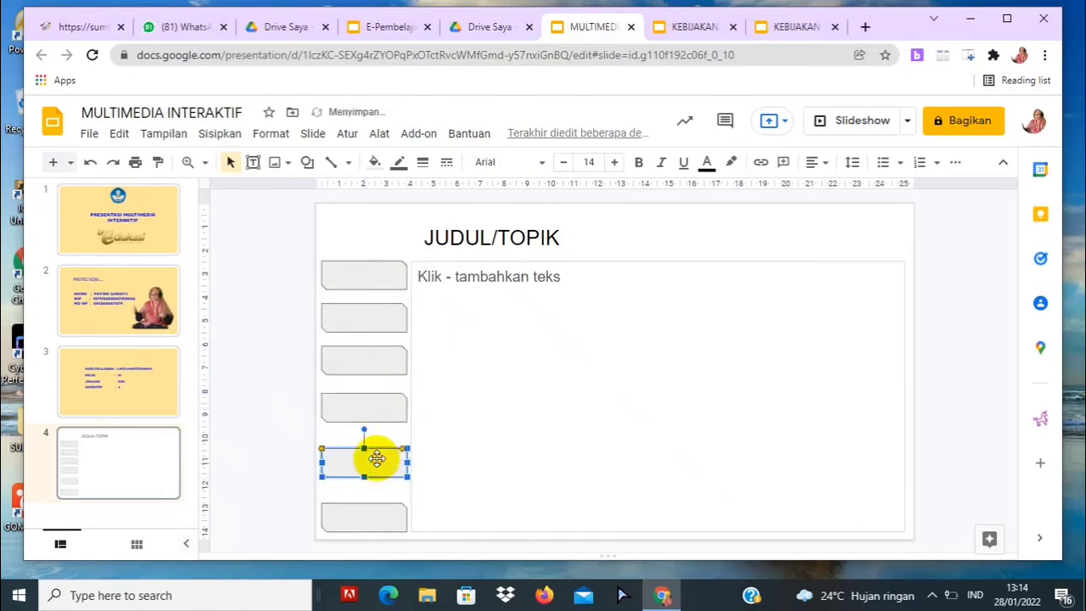
pyautogui.click(488, 432)
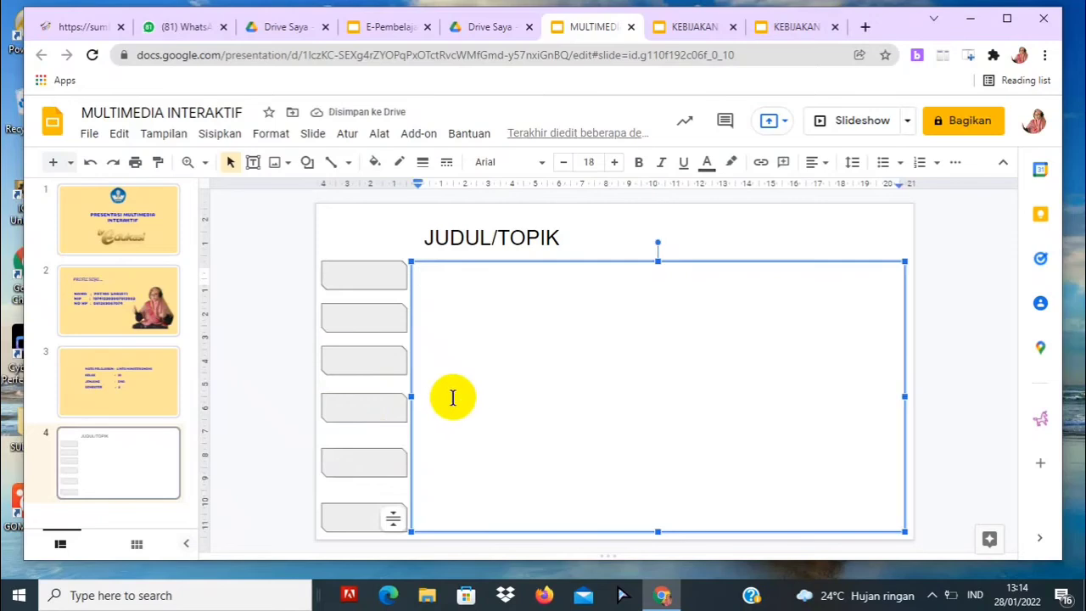
# Nudge the fifth, fourth and third rectangles slightly down to even out the column's spacing
pyautogui.moveTo(371, 467); pyautogui.dragTo(366, 473)
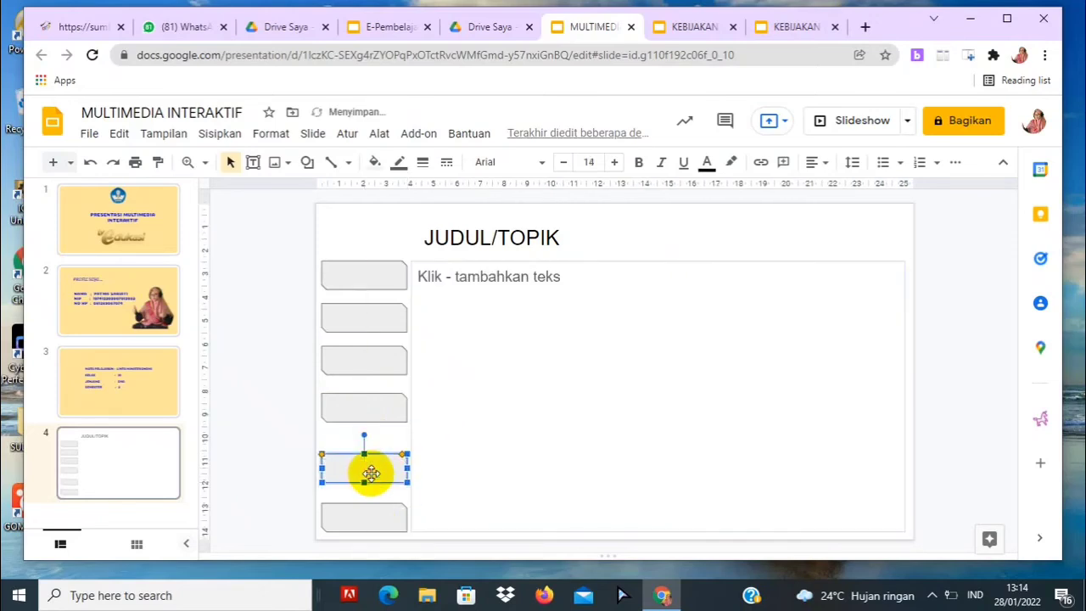
pyautogui.click(361, 409)
pyautogui.moveTo(360, 409); pyautogui.dragTo(361, 416)
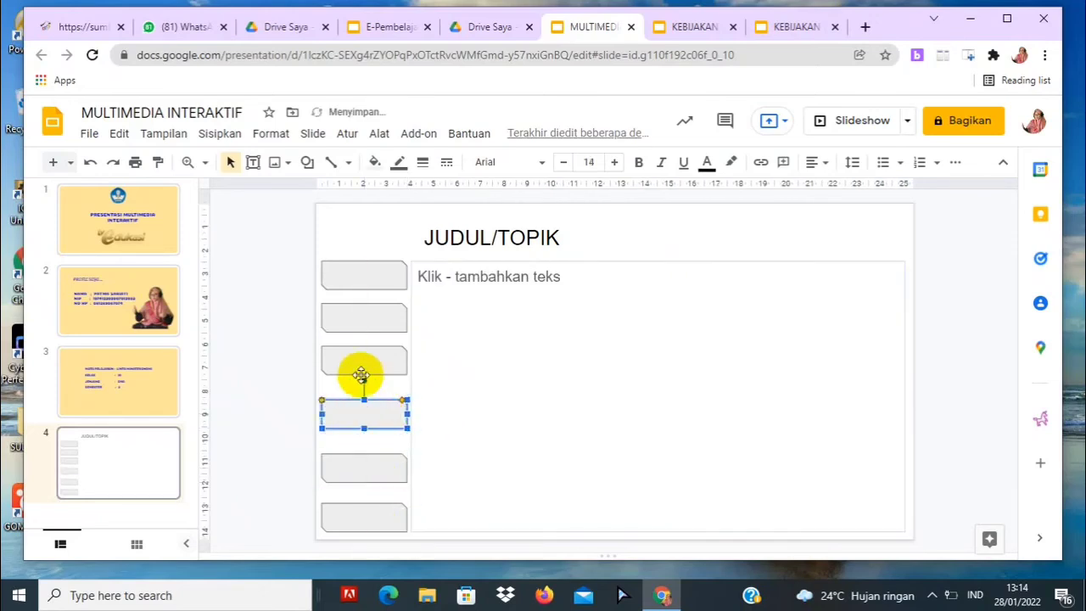
pyautogui.moveTo(361, 362); pyautogui.dragTo(360, 367)
pyautogui.click(365, 322)
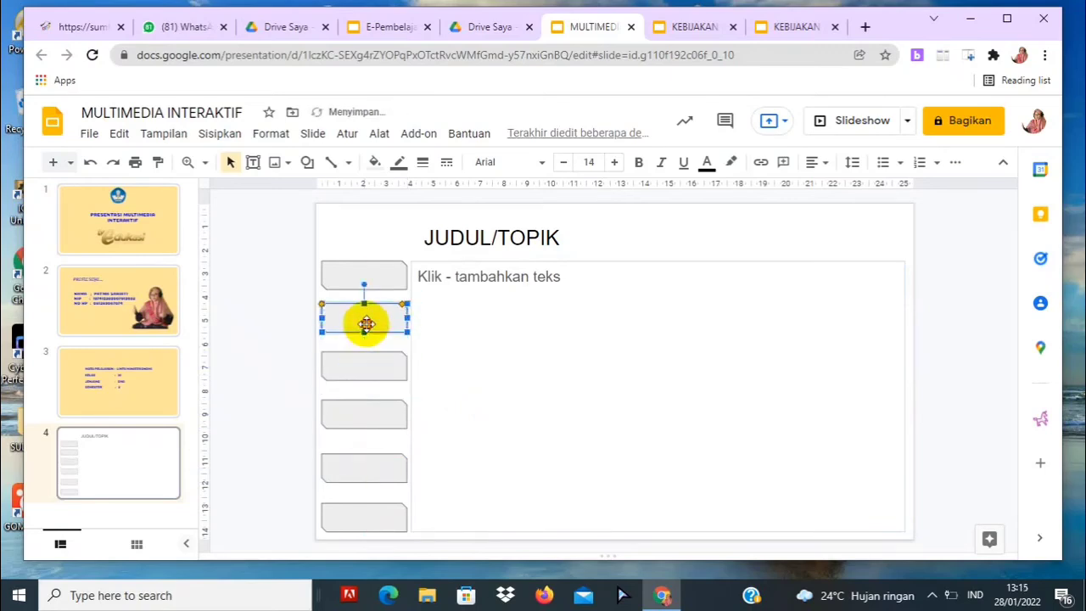
pyautogui.moveTo(365, 324); pyautogui.dragTo(367, 327)
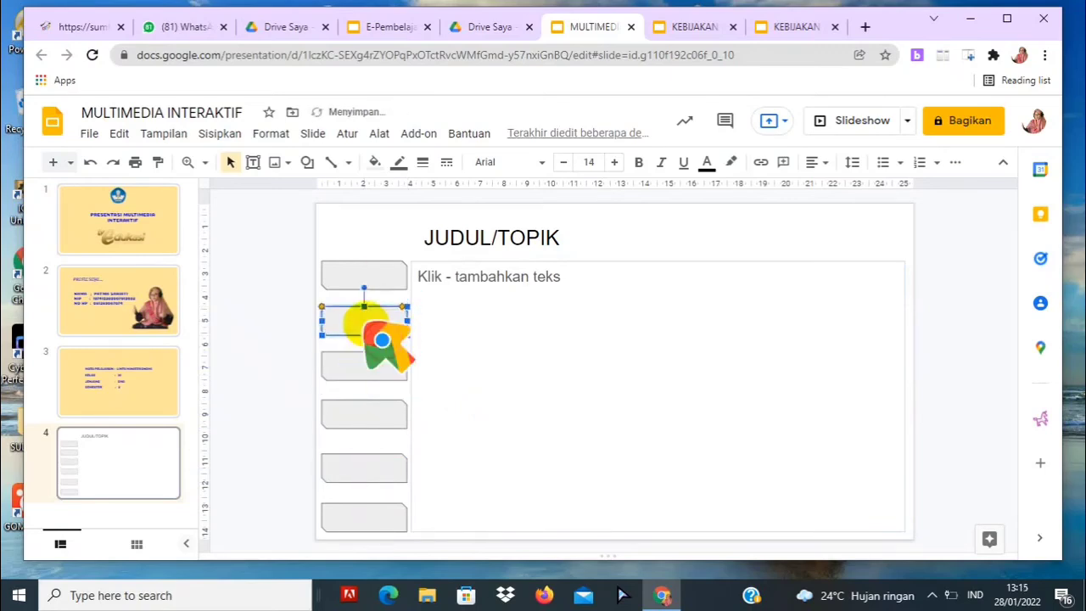
pyautogui.click(328, 270)
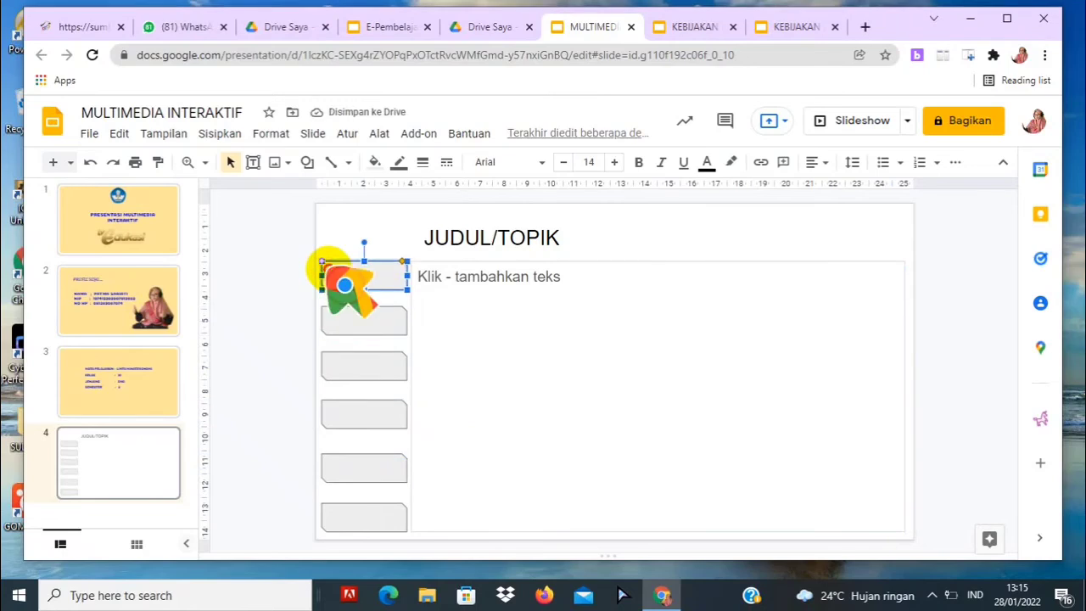
pyautogui.moveTo(328, 269); pyautogui.dragTo(338, 408)
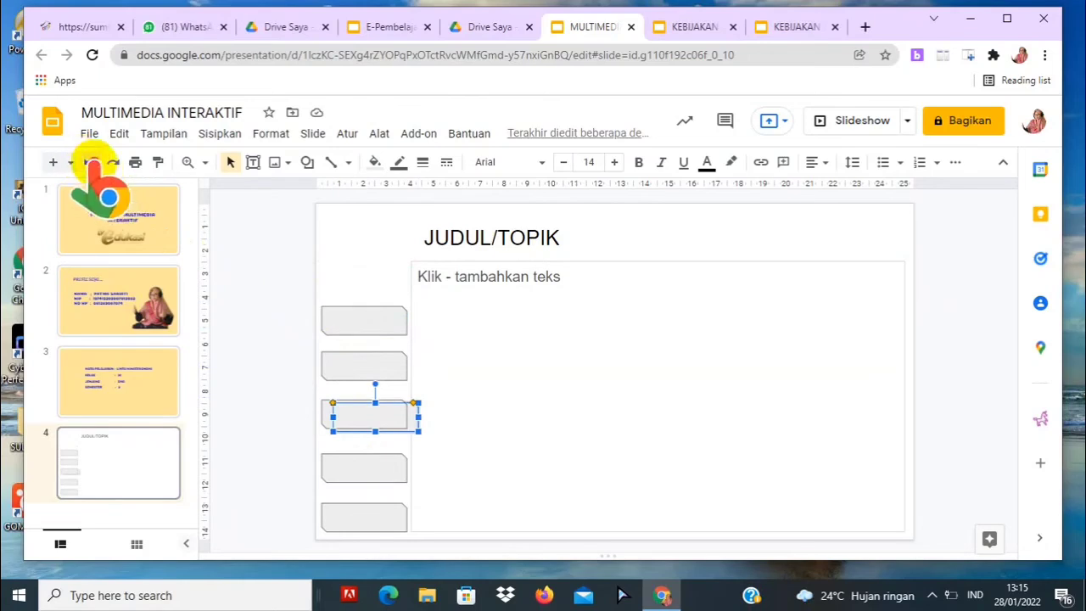
pyautogui.click(91, 162)
pyautogui.click(91, 162)
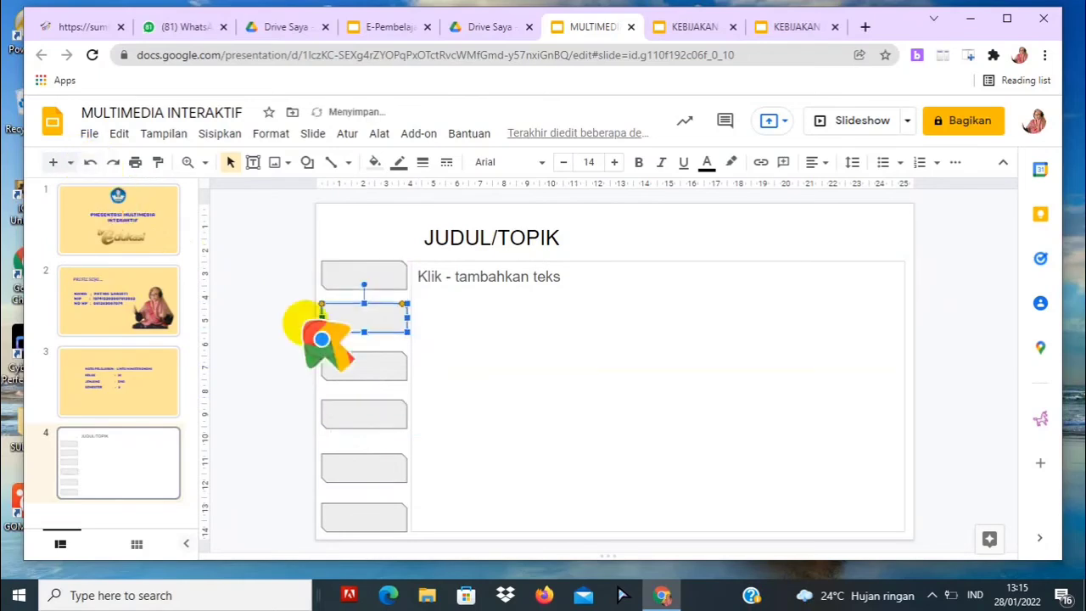
# Select all six rectangles in the column and align them horizontally by their centres (Tengah)
pyautogui.click(480, 384)
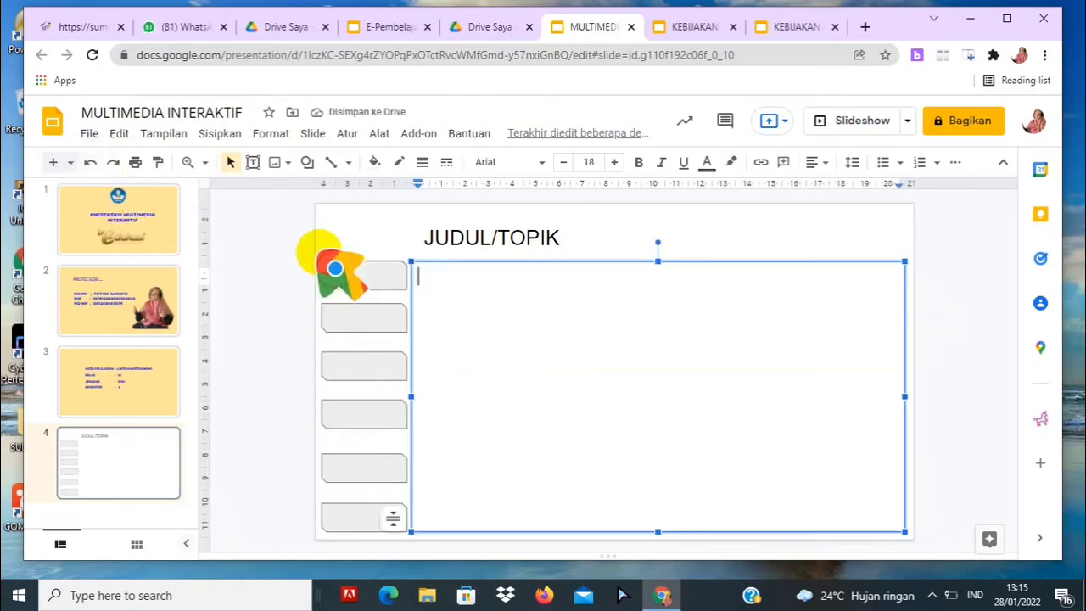
pyautogui.moveTo(320, 252); pyautogui.dragTo(407, 532)
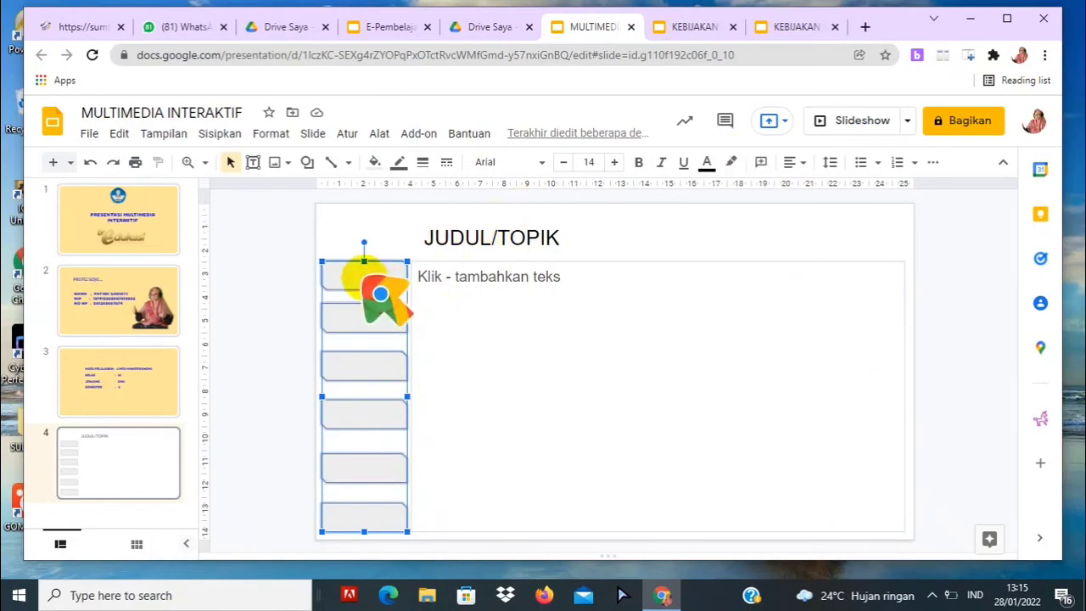
pyautogui.click(469, 344)
pyautogui.click(370, 269)
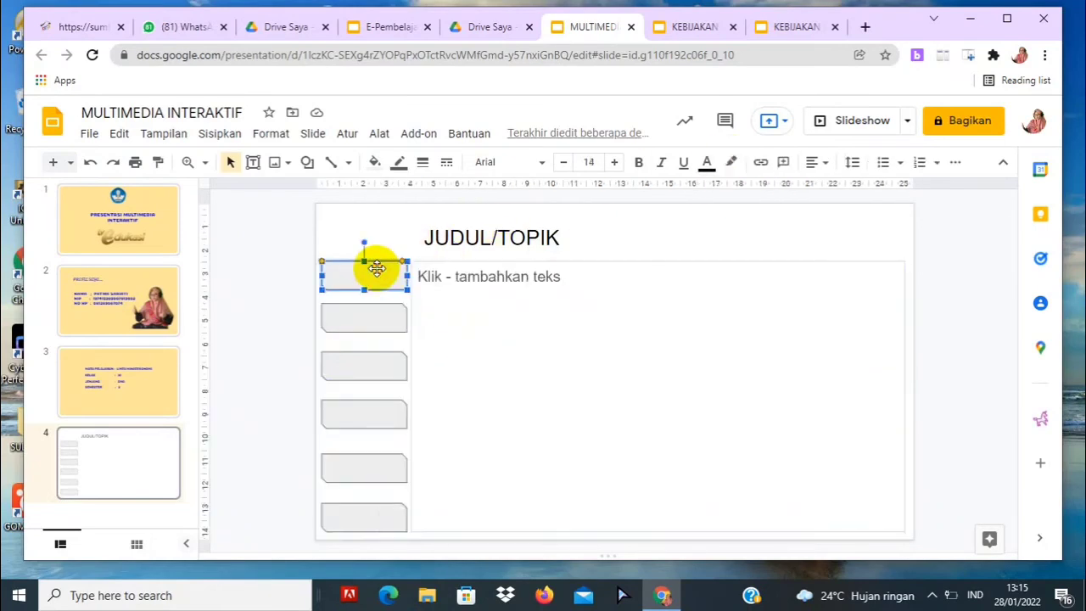
pyautogui.keyDown('shift'); pyautogui.click(376, 315); pyautogui.keyUp('shift')
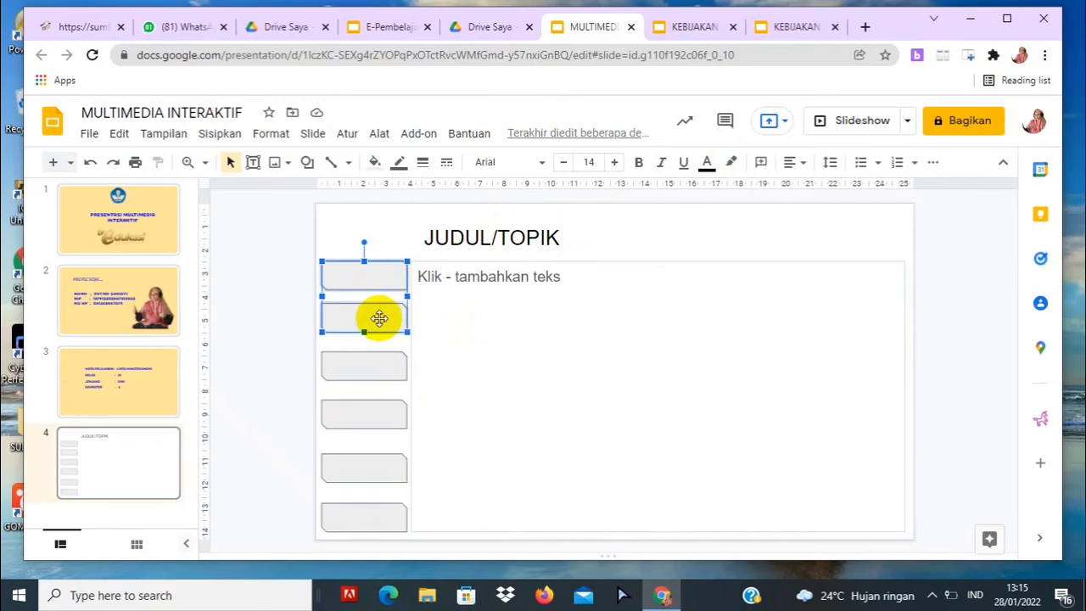
pyautogui.keyDown('shift'); pyautogui.click(373, 412); pyautogui.keyUp('shift')
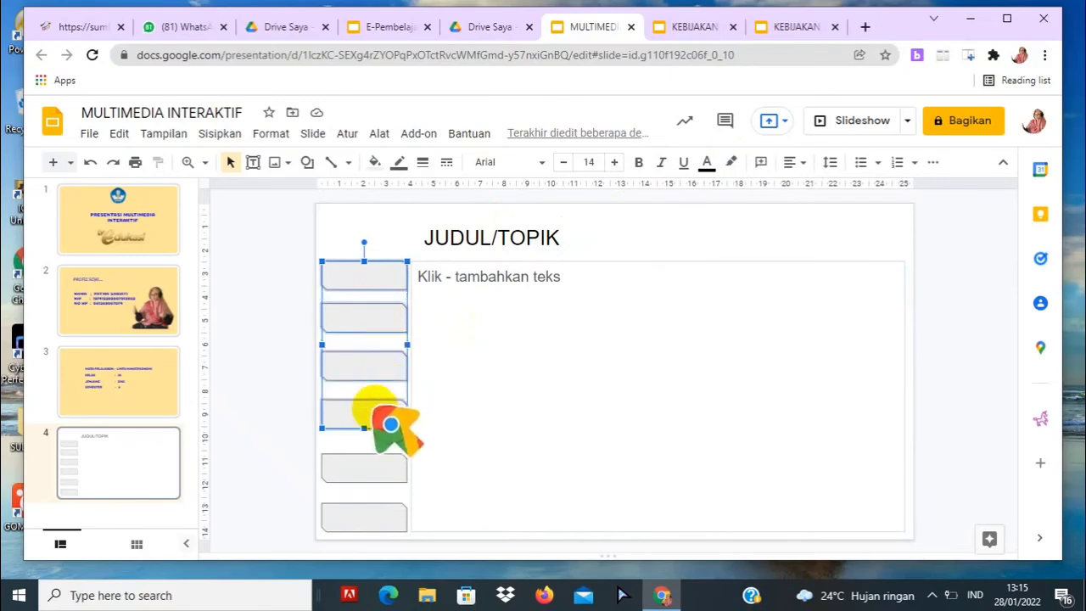
pyautogui.keyDown('shift'); pyautogui.click(373, 465); pyautogui.keyUp('shift')
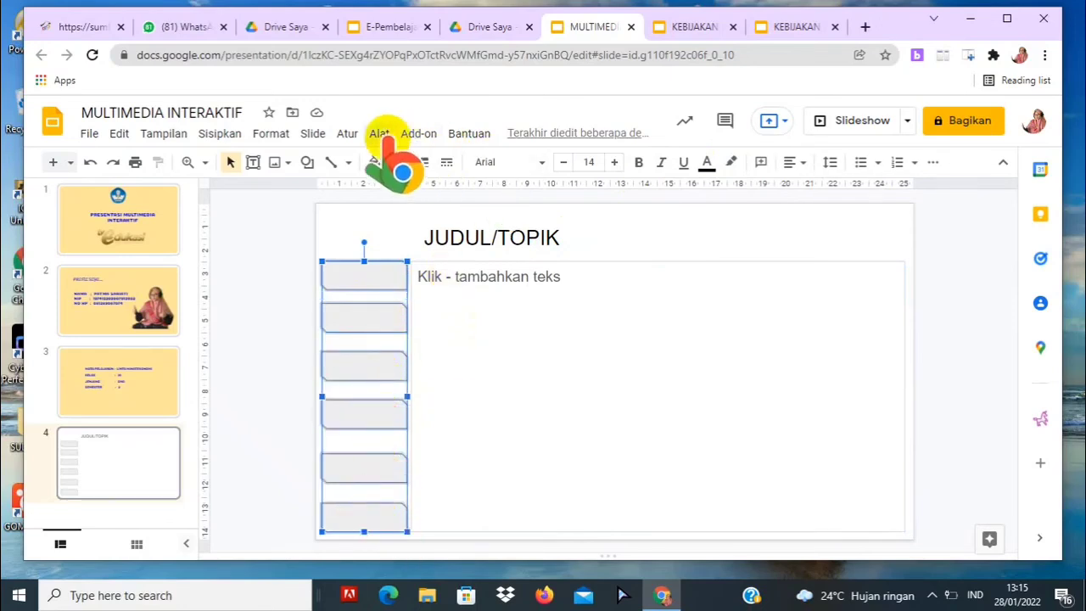
pyautogui.click(347, 134)
pyautogui.click(379, 134)
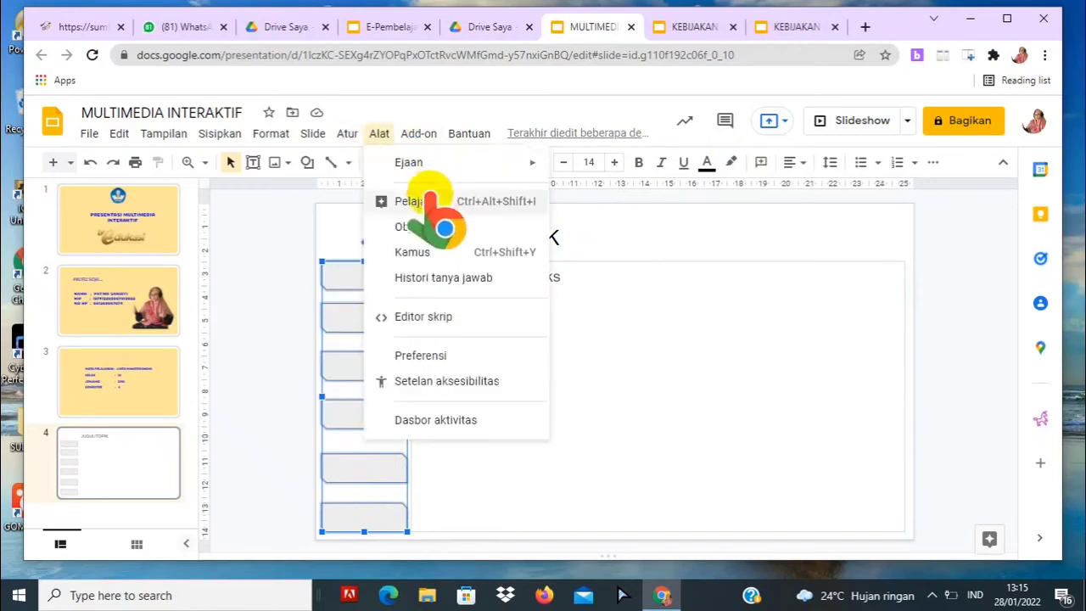
pyautogui.click(347, 134)
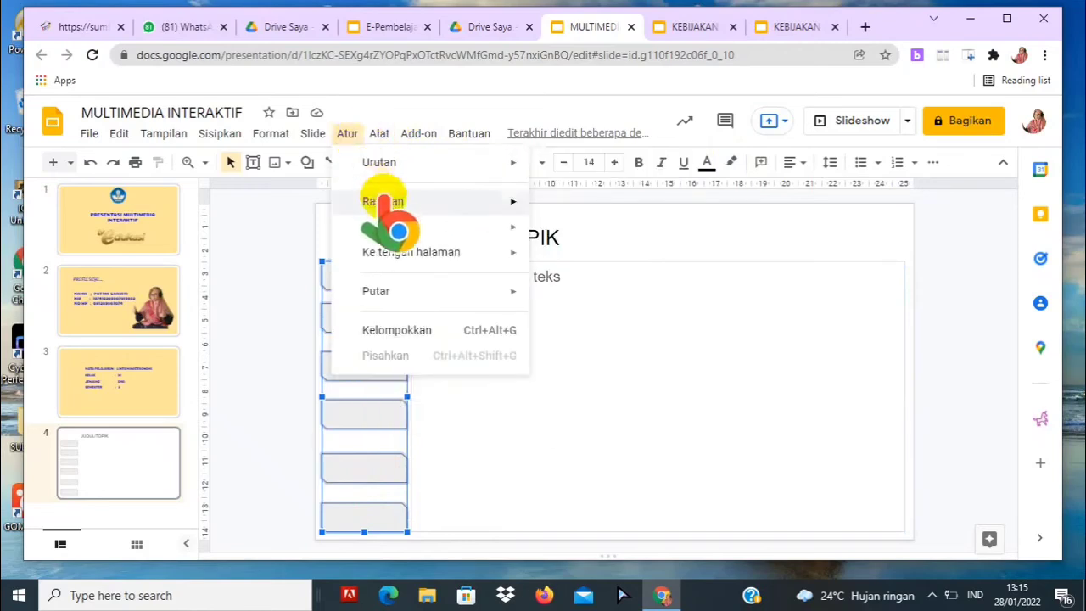
pyautogui.moveTo(447, 201)
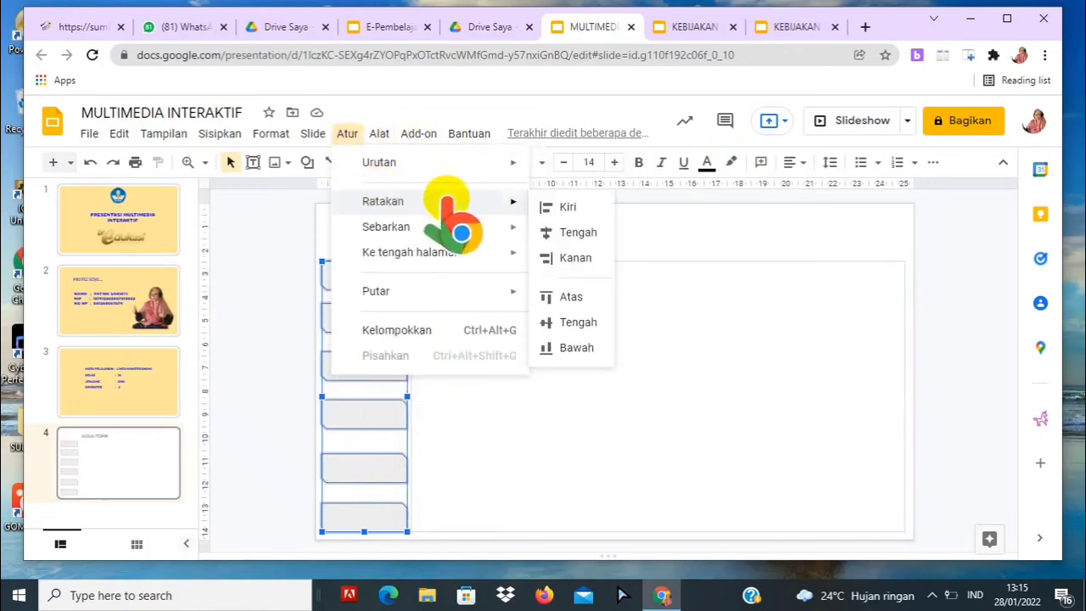
pyautogui.click(574, 232)
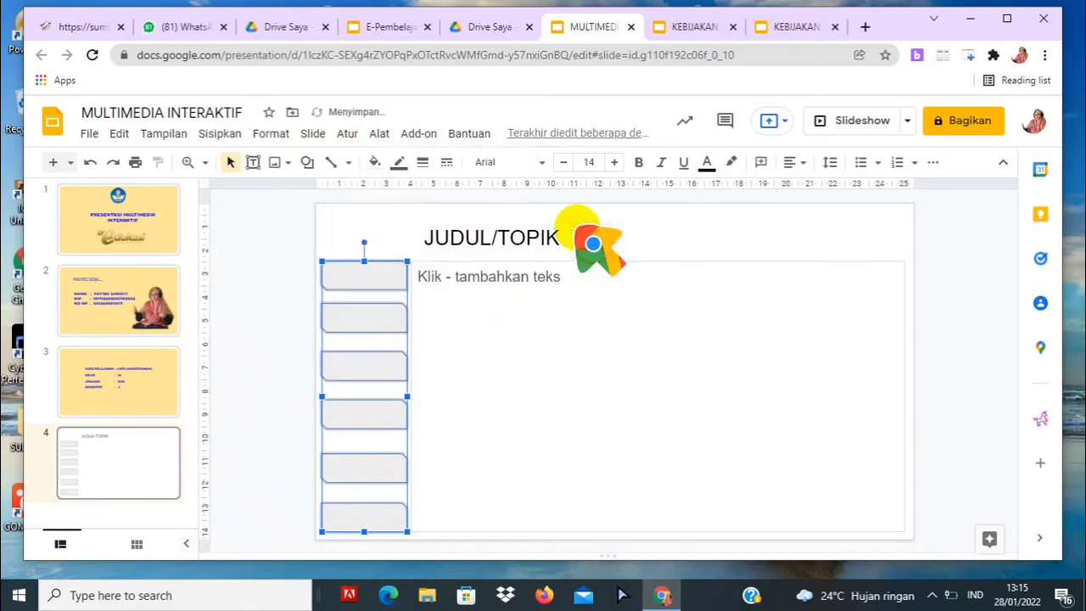
# Try aligning the six rectangles vertically by their middles (Tengah) and undo that alignment
pyautogui.click(350, 134)
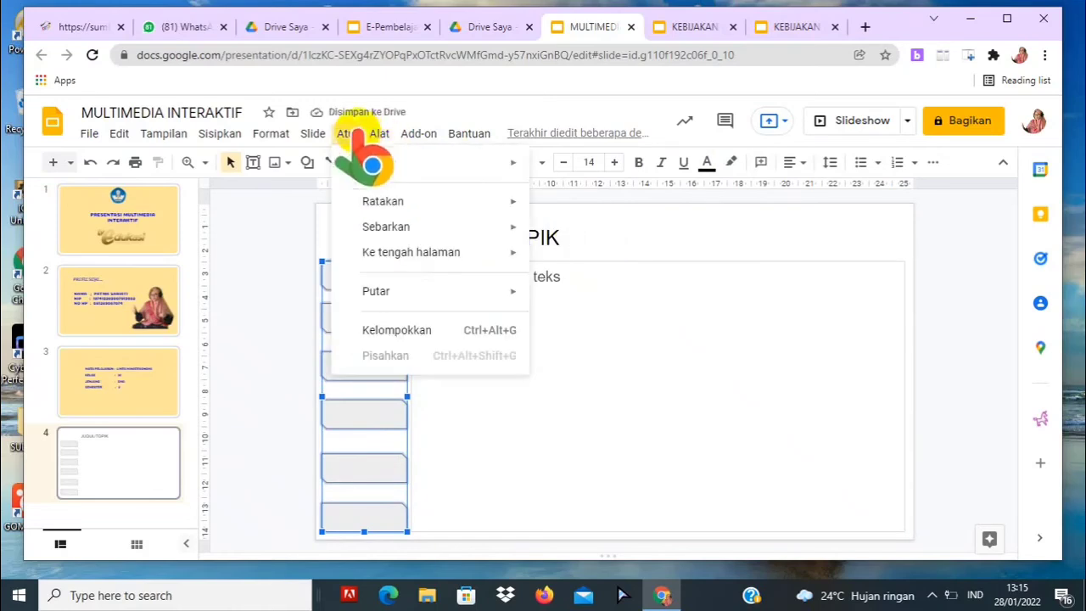
pyautogui.moveTo(516, 225)
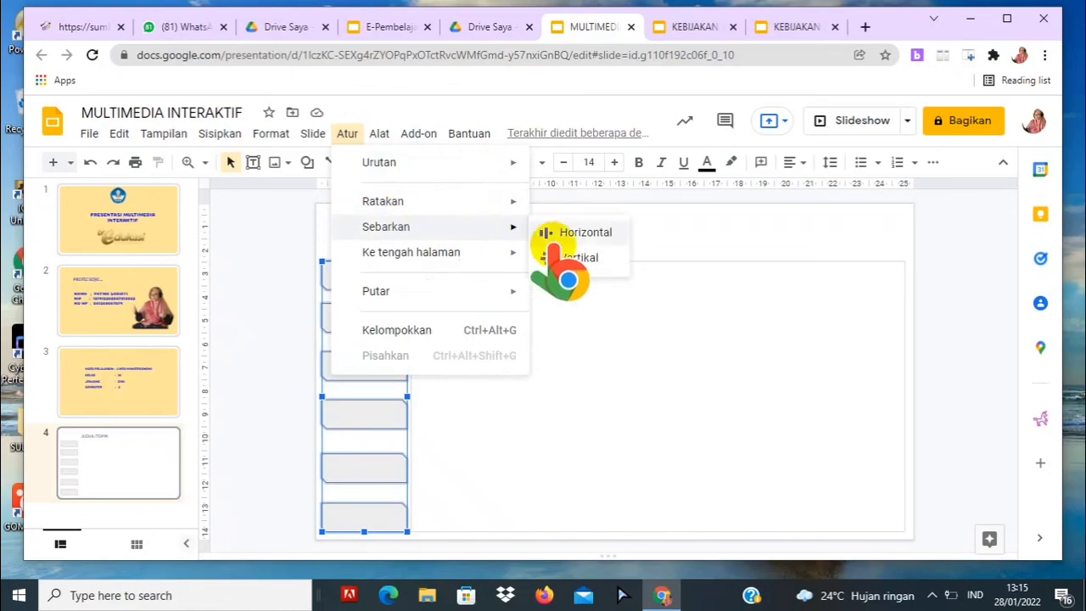
pyautogui.moveTo(397, 206)
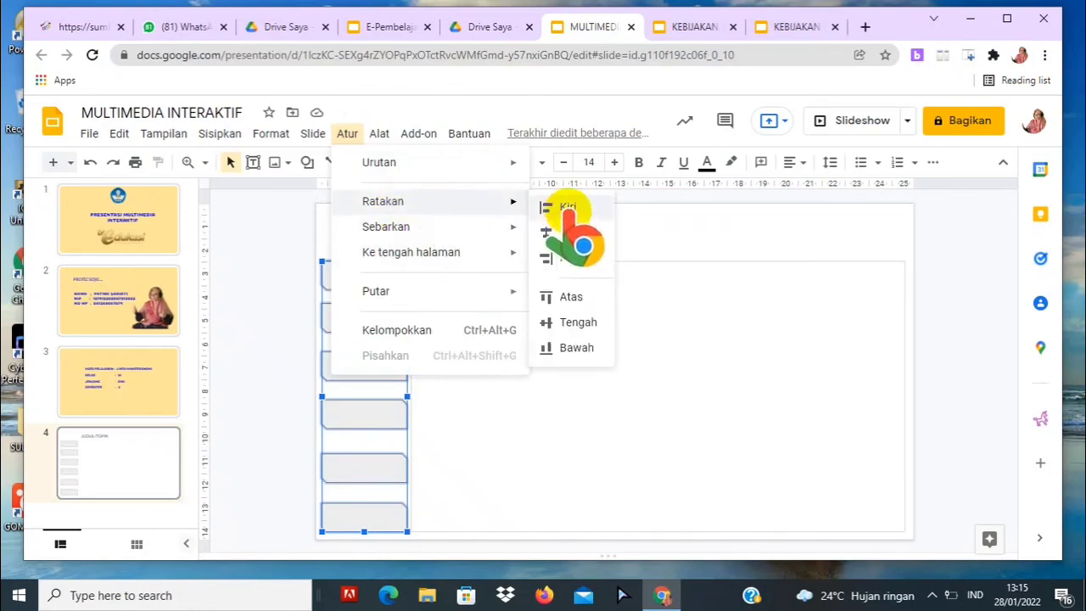
pyautogui.click(573, 323)
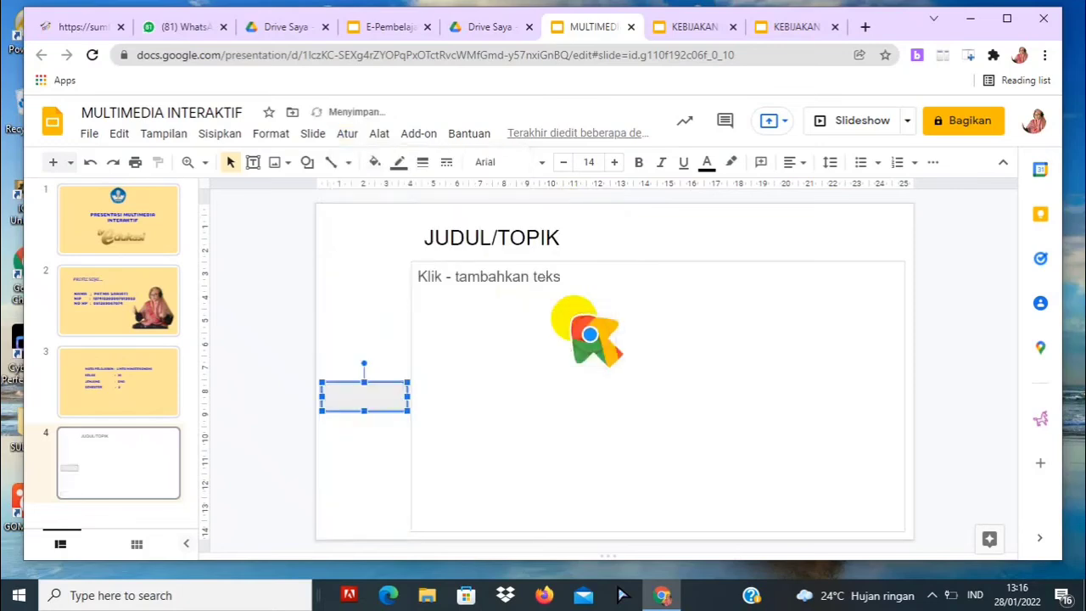
pyautogui.click(88, 162)
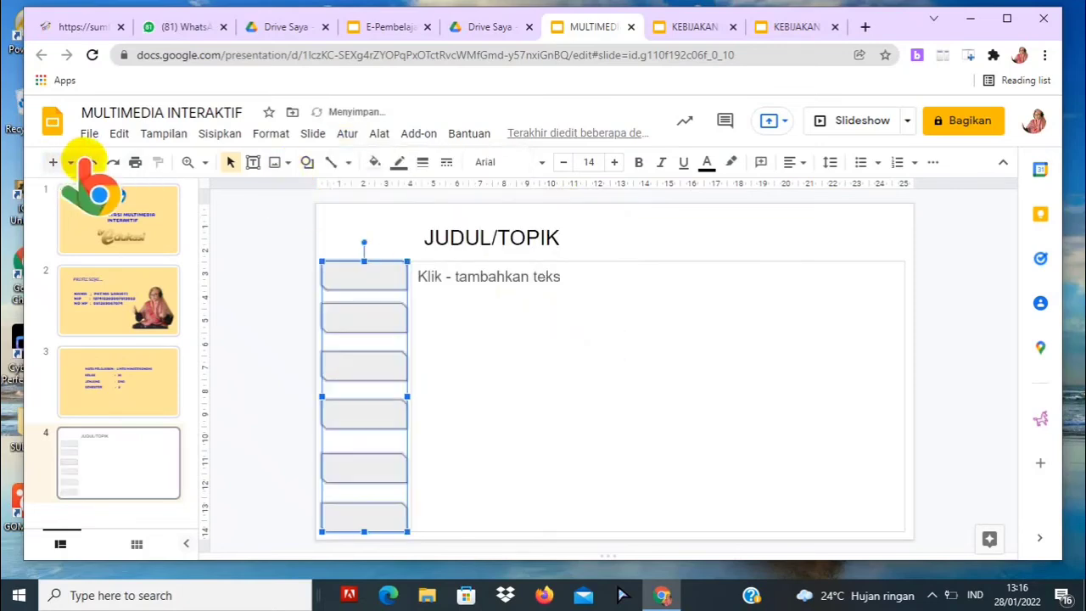
pyautogui.click(556, 411)
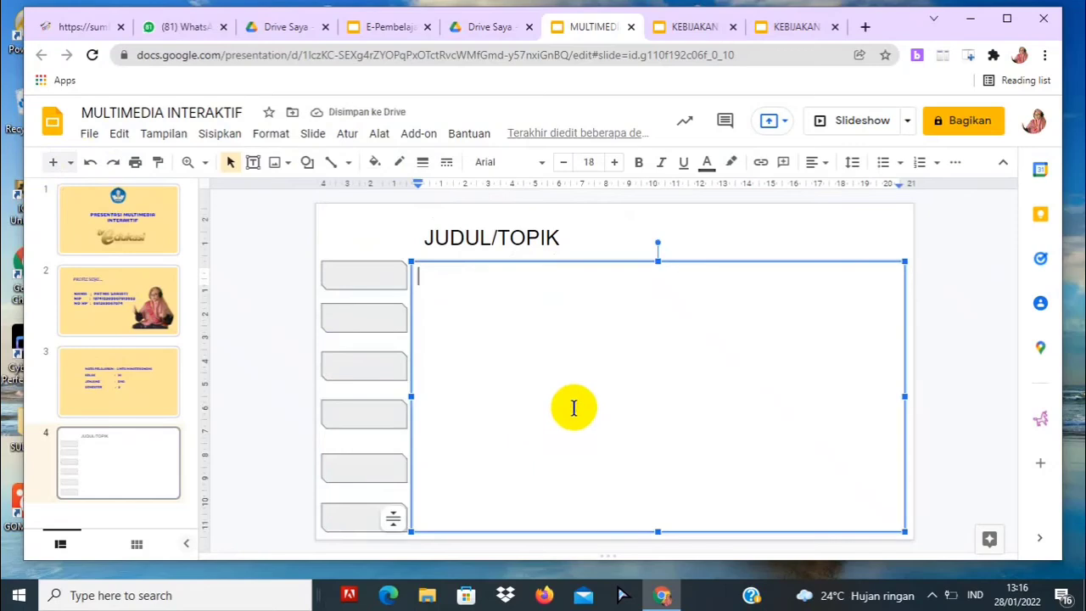
# Make the second, third and fourth rectangles taller, about 1.5 to 1.6 cm each, by extending their lower edges
pyautogui.click(386, 414)
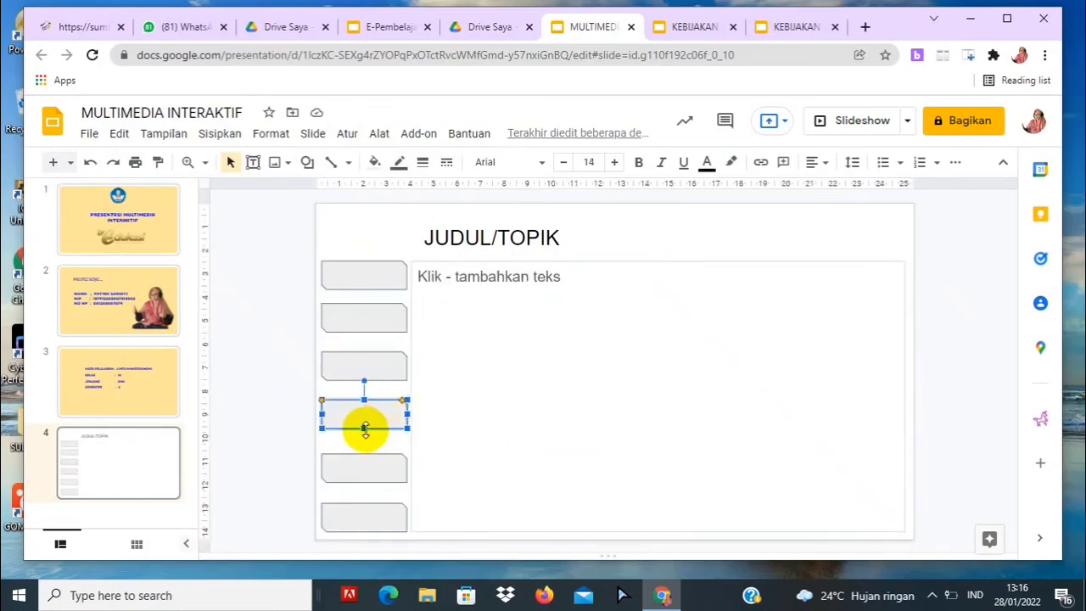
pyautogui.click(366, 323)
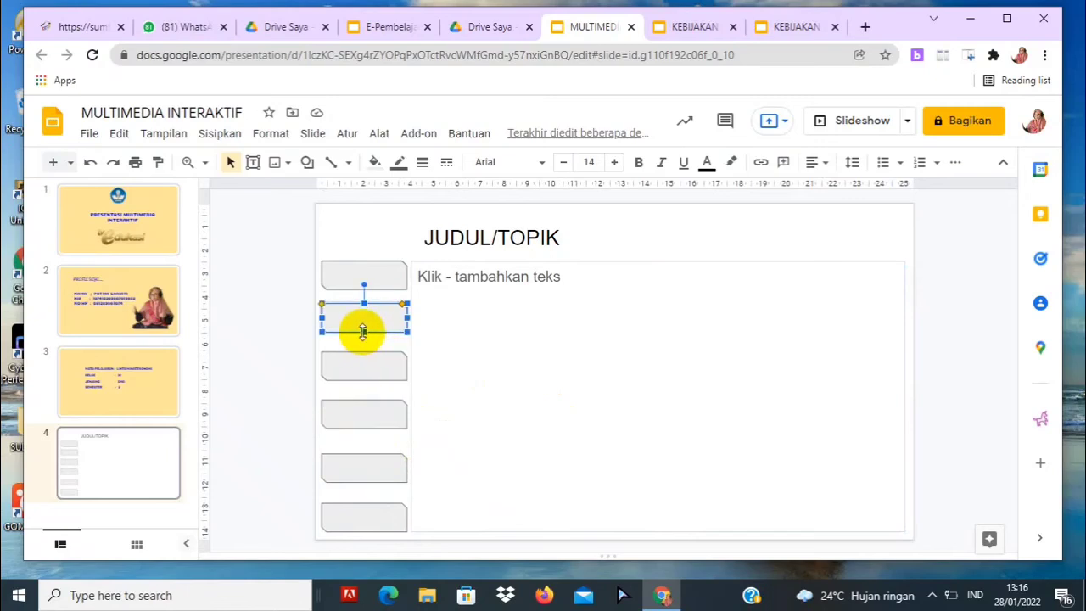
pyautogui.moveTo(362, 337); pyautogui.dragTo(359, 334)
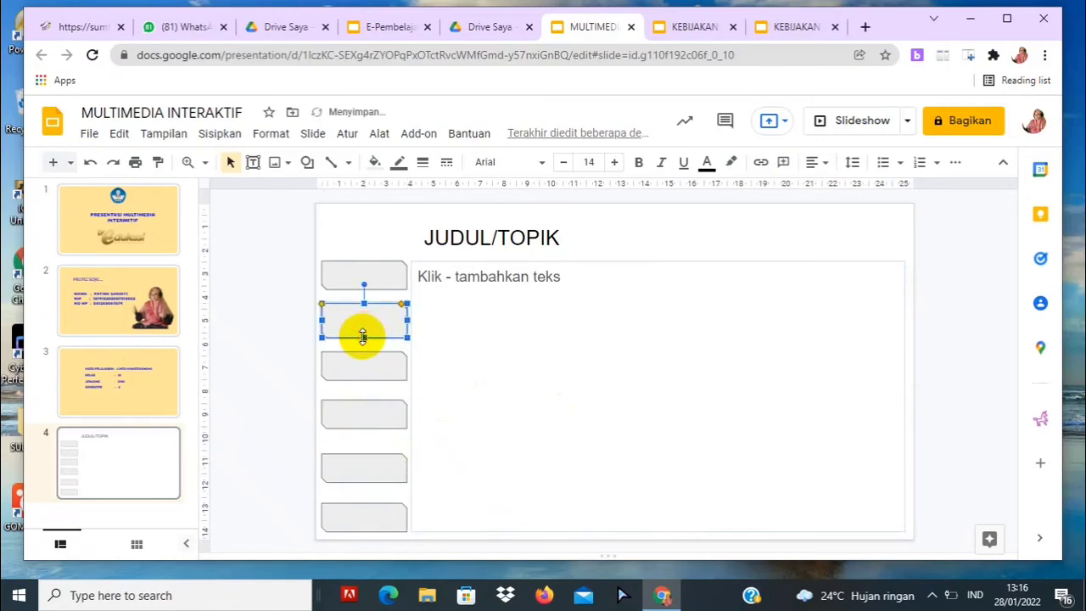
pyautogui.click(362, 376)
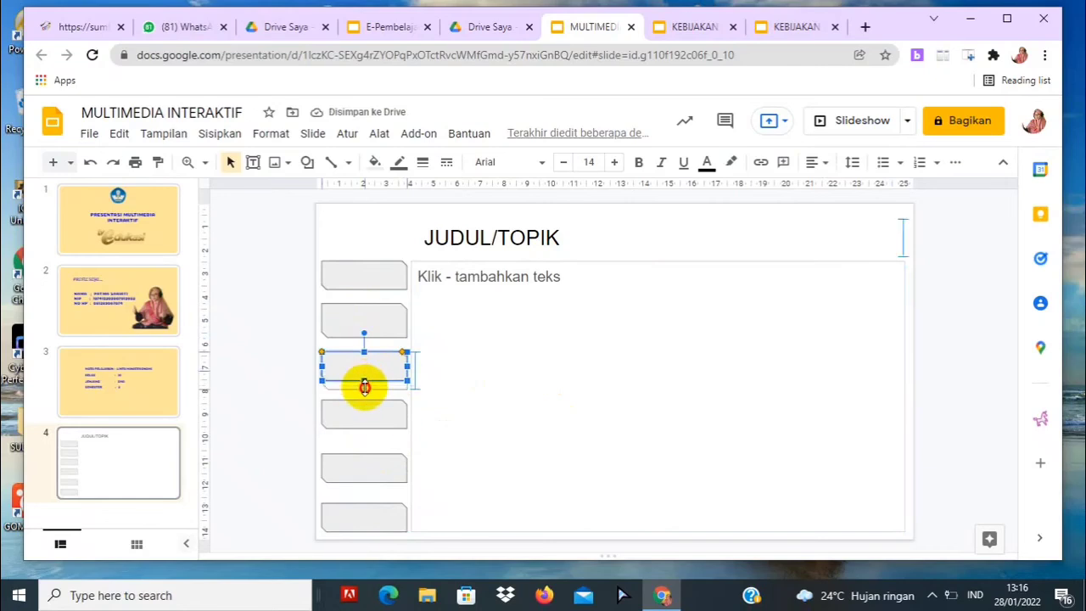
pyautogui.moveTo(364, 387); pyautogui.dragTo(364, 390)
pyautogui.click(367, 422)
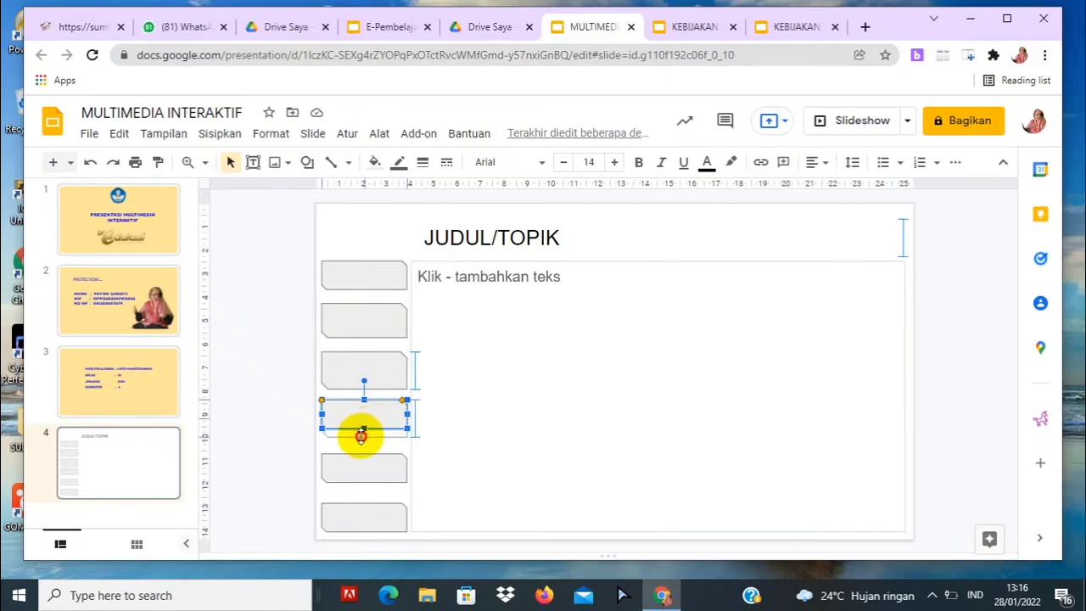
pyautogui.moveTo(360, 435); pyautogui.dragTo(360, 436)
# Make the fifth and sixth rectangles taller, about 1.5 to 1.6 cm each, by extending their upper edges upward
pyautogui.click(360, 459)
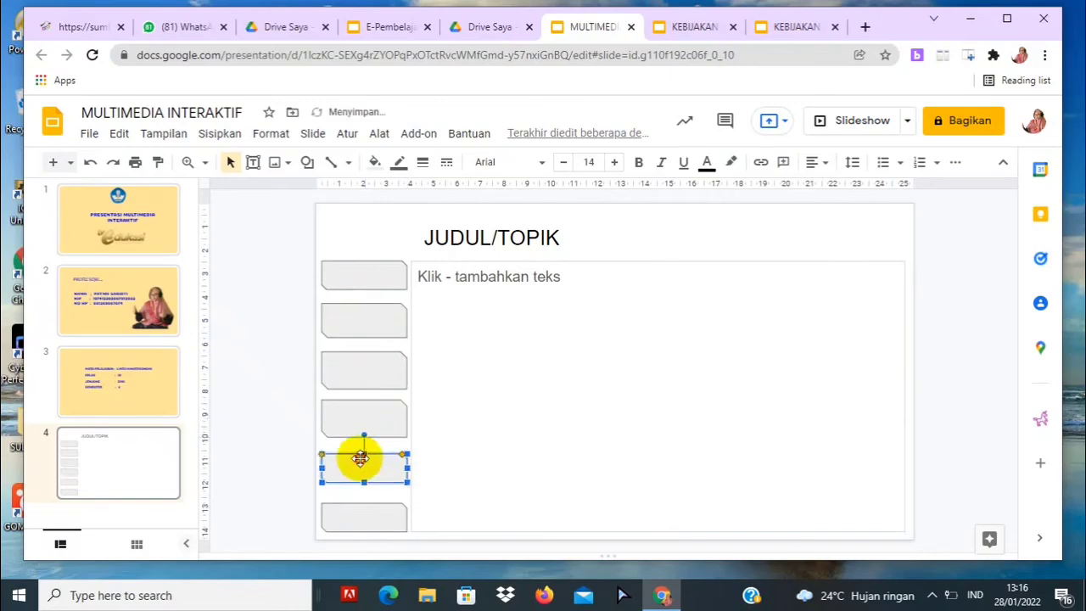
pyautogui.moveTo(365, 454); pyautogui.dragTo(364, 450)
pyautogui.click(362, 521)
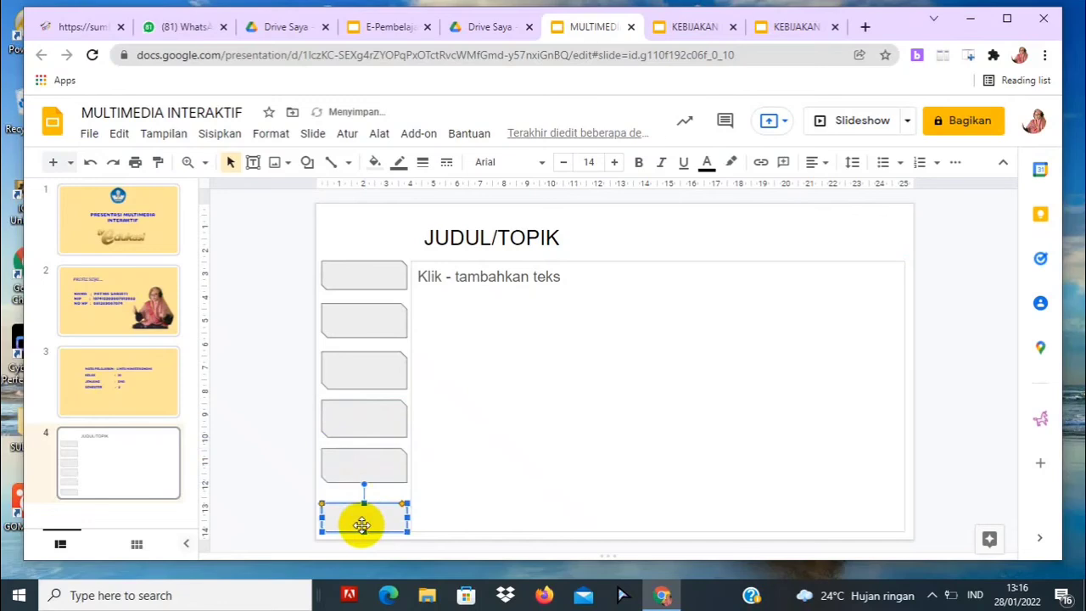
pyautogui.moveTo(364, 503); pyautogui.dragTo(361, 493)
pyautogui.click(434, 496)
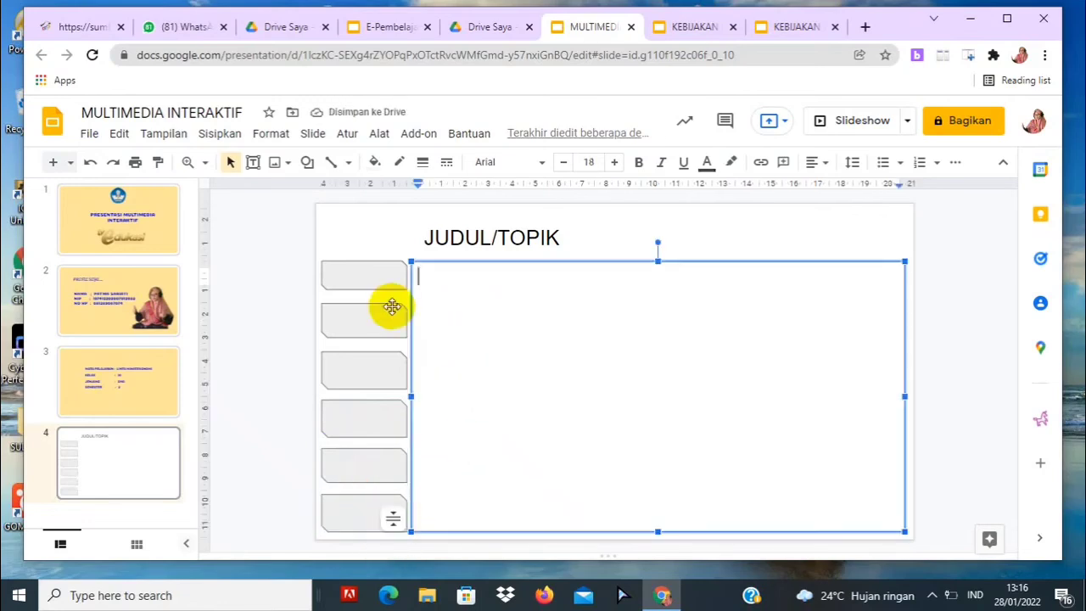
# Lower the sixth rectangle's upper edge to about 1.5 cm height and extend the fifth rectangle's lower edge slightly
pyautogui.click(376, 466)
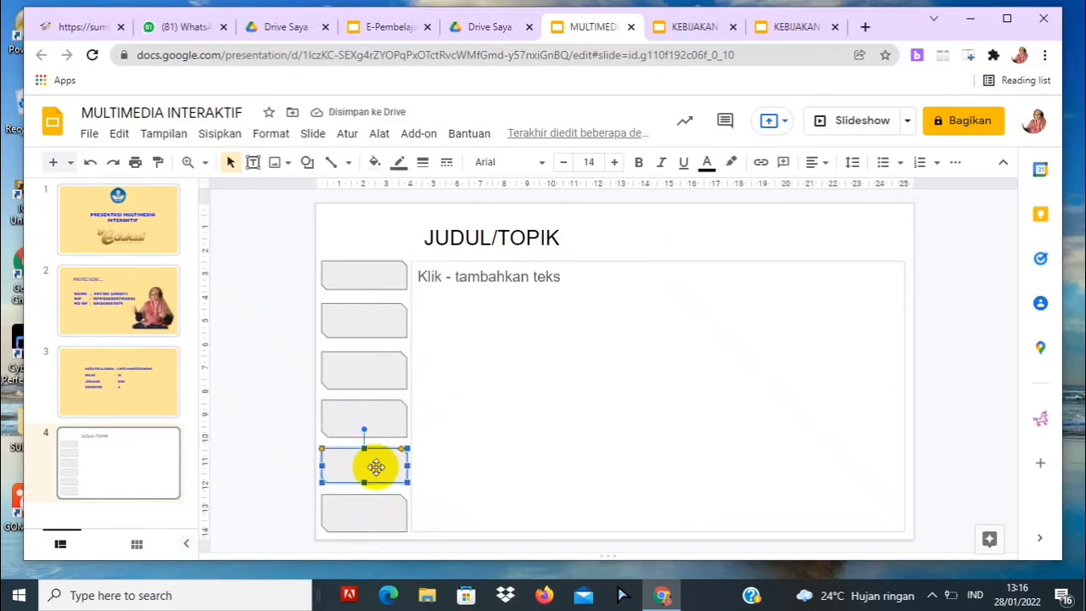
pyautogui.click(368, 520)
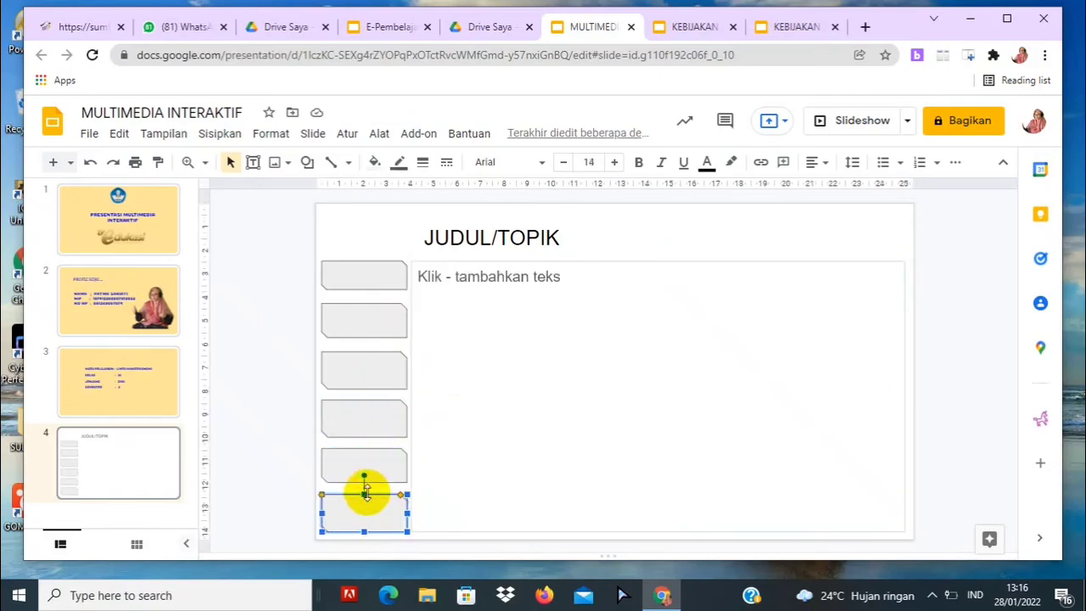
pyautogui.moveTo(366, 501); pyautogui.dragTo(360, 501)
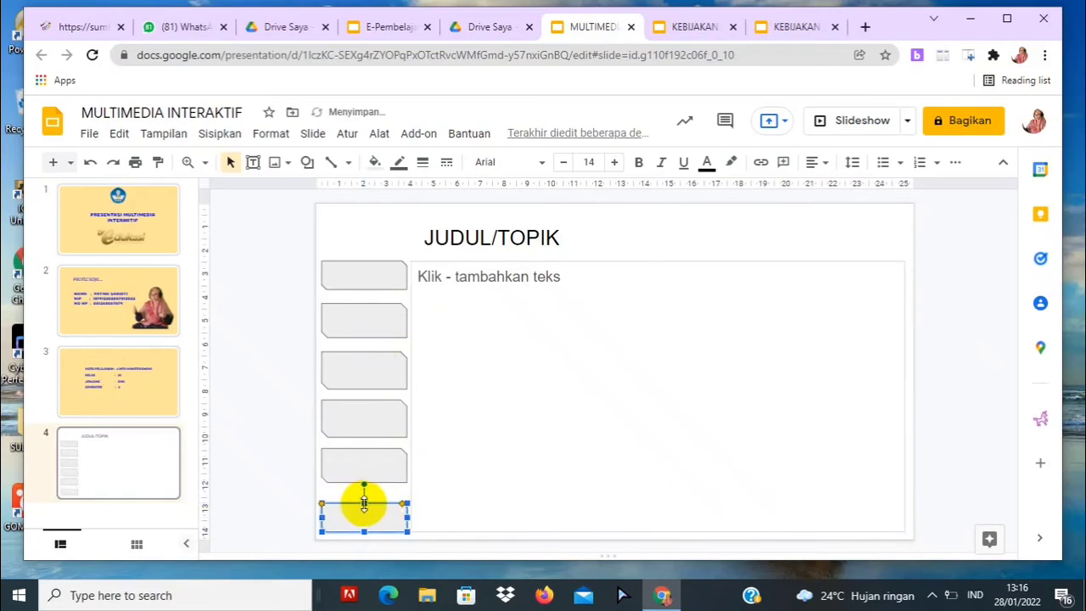
pyautogui.moveTo(363, 498); pyautogui.dragTo(364, 495)
pyautogui.click(363, 469)
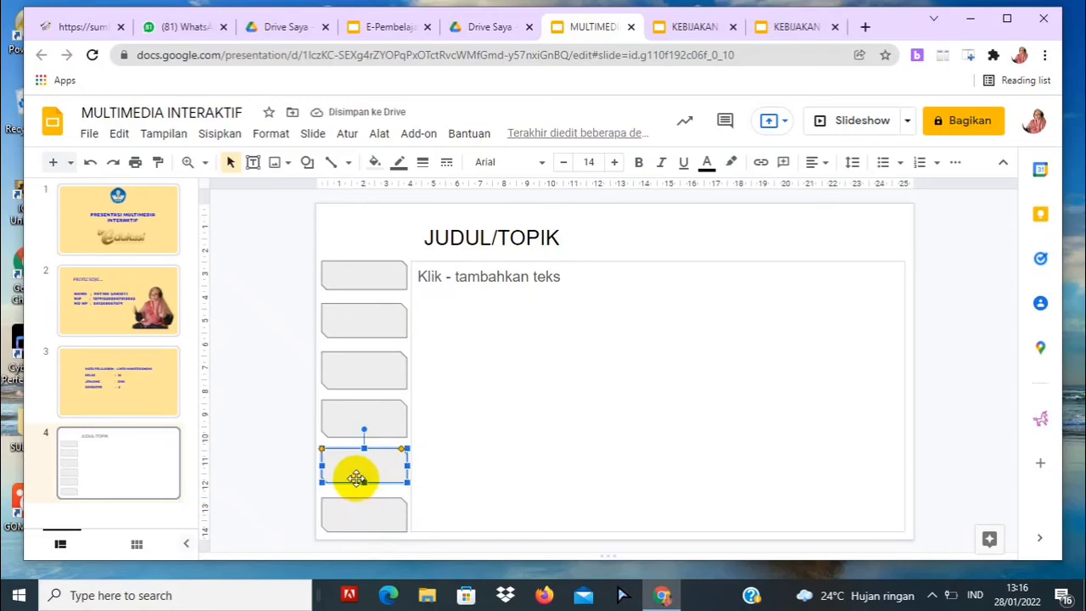
pyautogui.moveTo(365, 481); pyautogui.dragTo(364, 483)
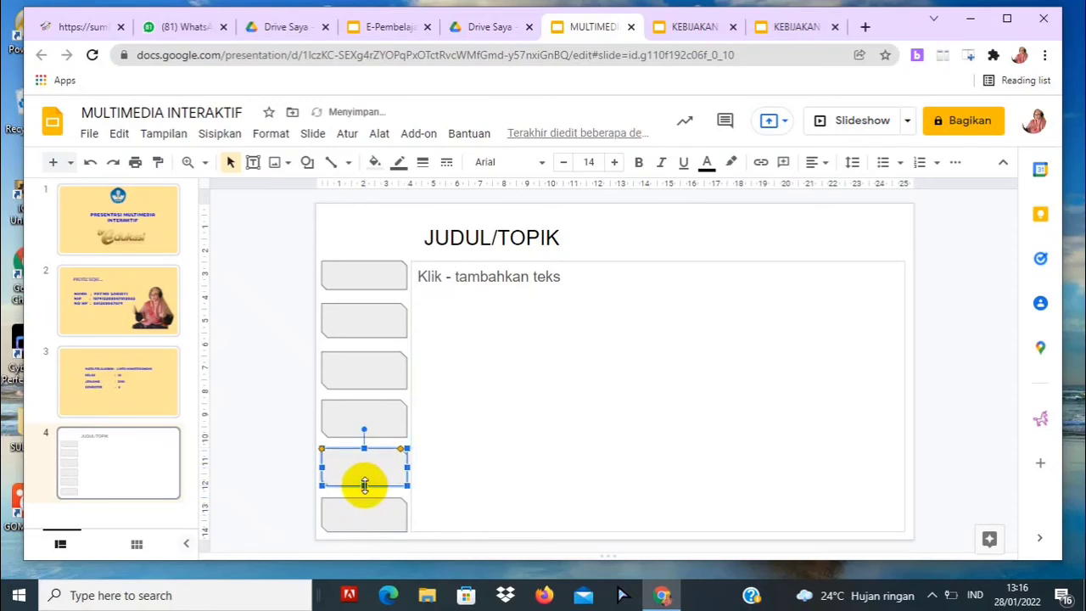
# Extend the lower edges of the second and first rectangles to bring their heights close to the others
pyautogui.click(371, 334)
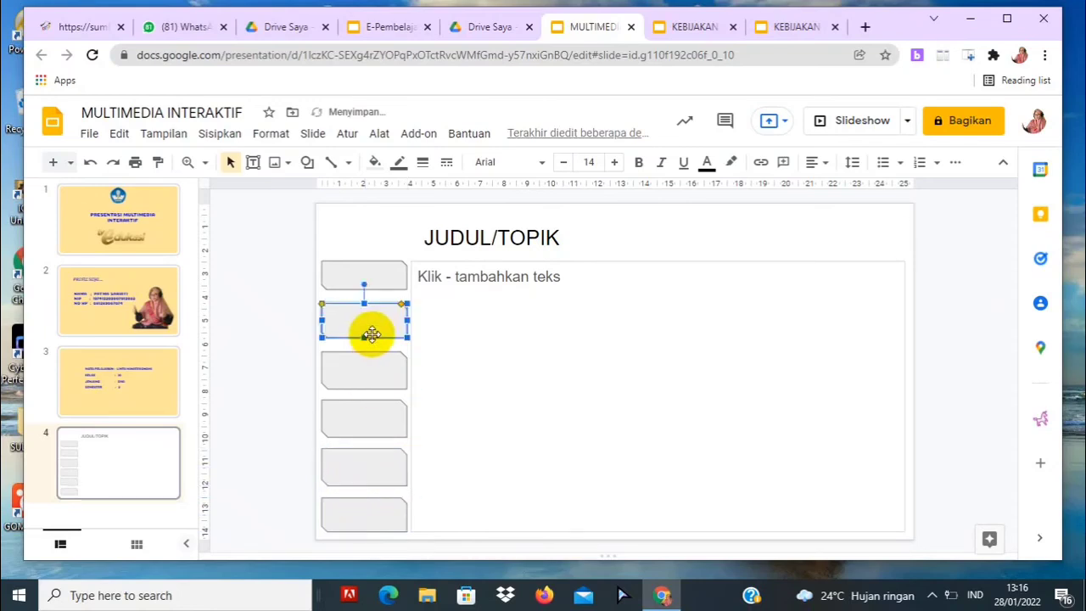
pyautogui.moveTo(364, 338); pyautogui.dragTo(364, 339)
pyautogui.click(365, 281)
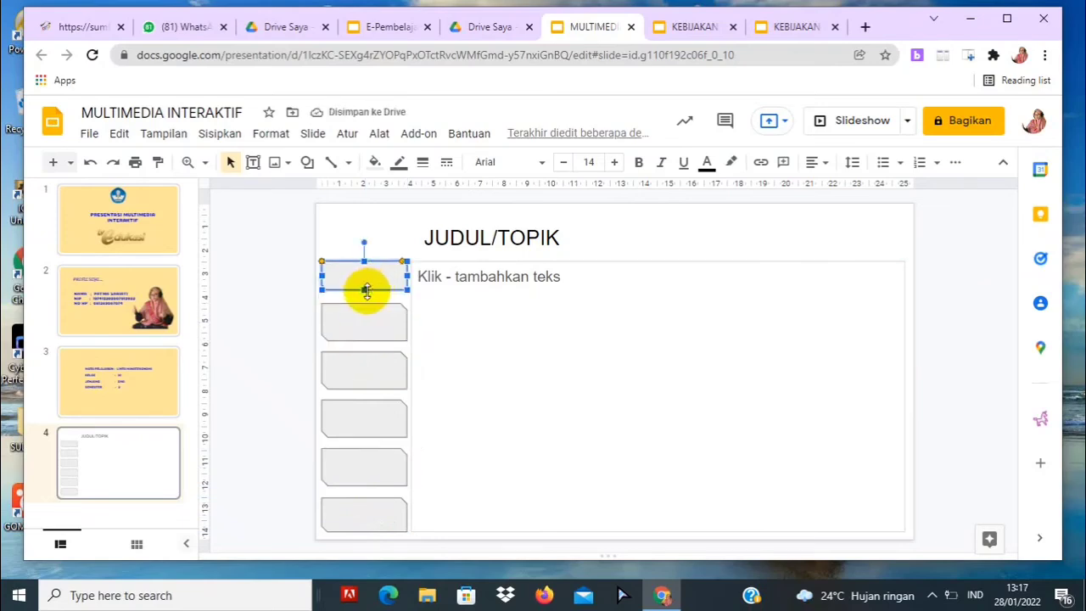
pyautogui.moveTo(366, 292); pyautogui.dragTo(361, 292)
pyautogui.click(421, 345)
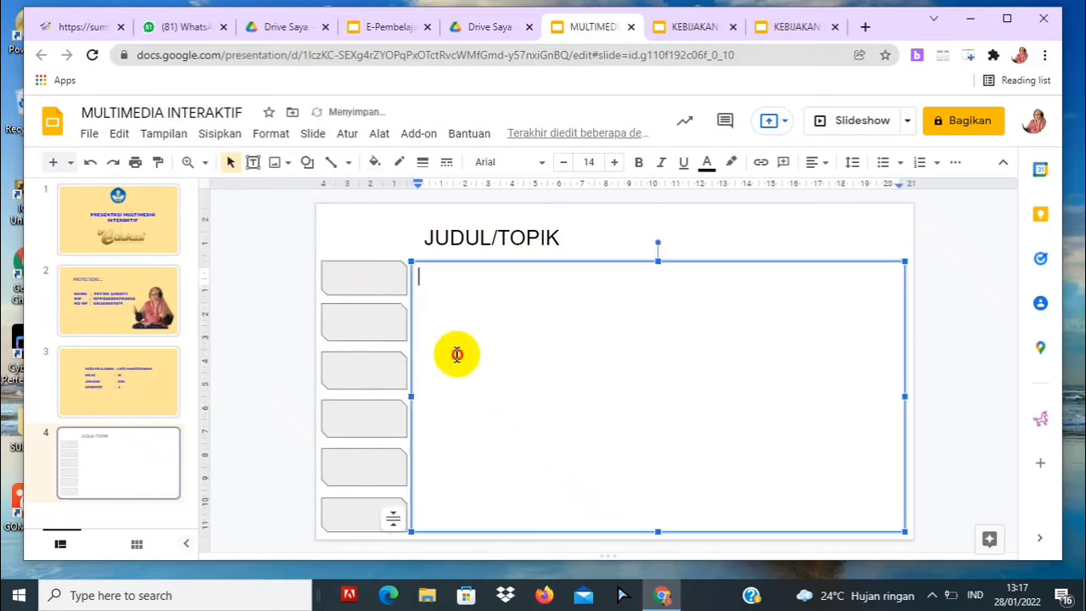
# Nudge the second to fifth rectangles slightly down to even out the gaps between the enlarged buttons
pyautogui.click(376, 330)
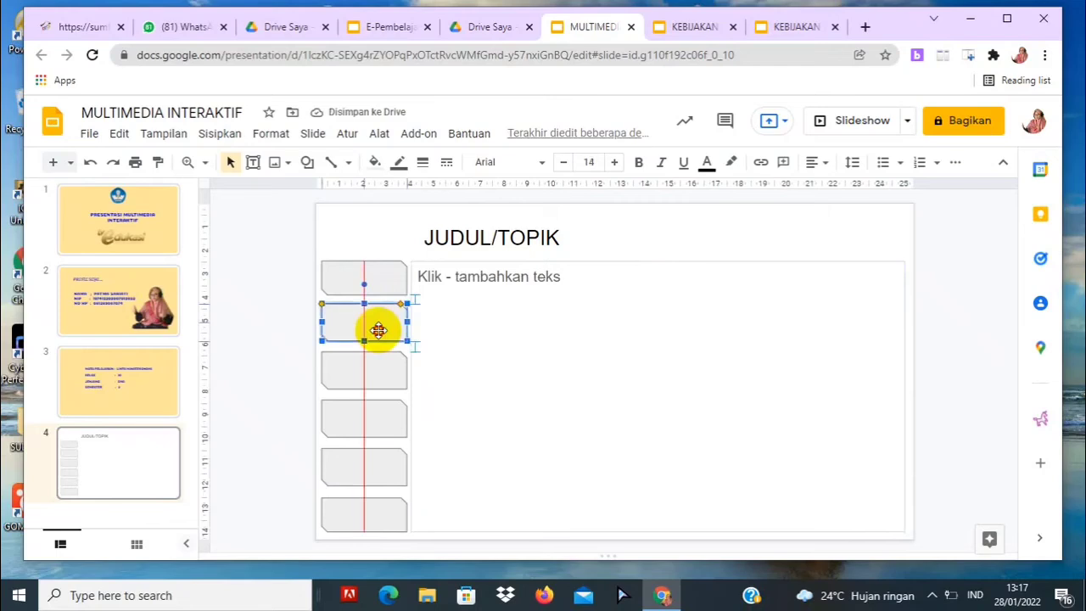
pyautogui.moveTo(376, 329); pyautogui.dragTo(364, 410)
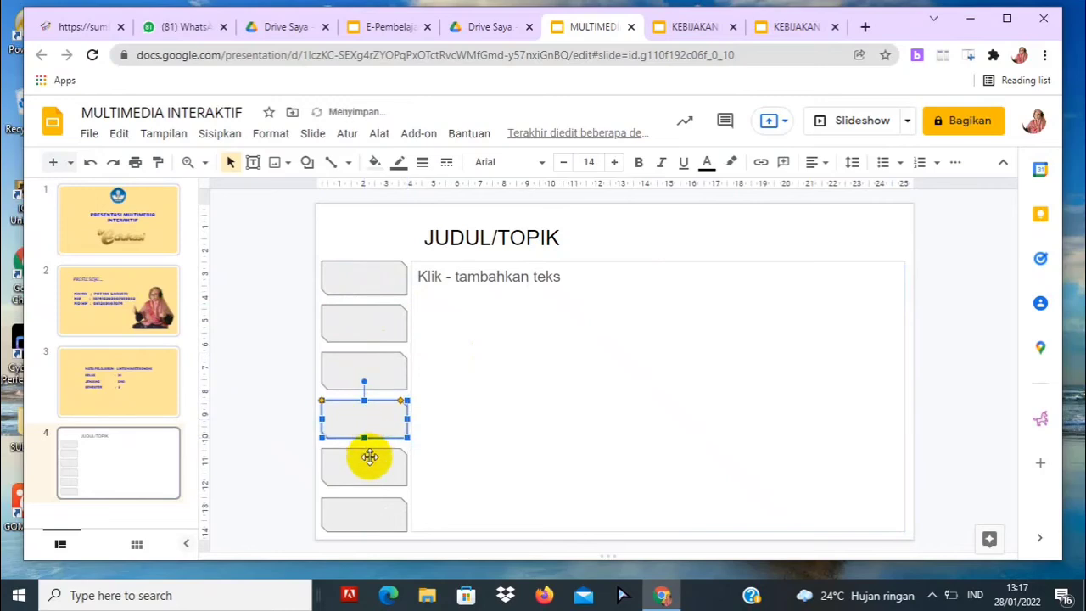
pyautogui.moveTo(370, 466); pyautogui.dragTo(359, 429)
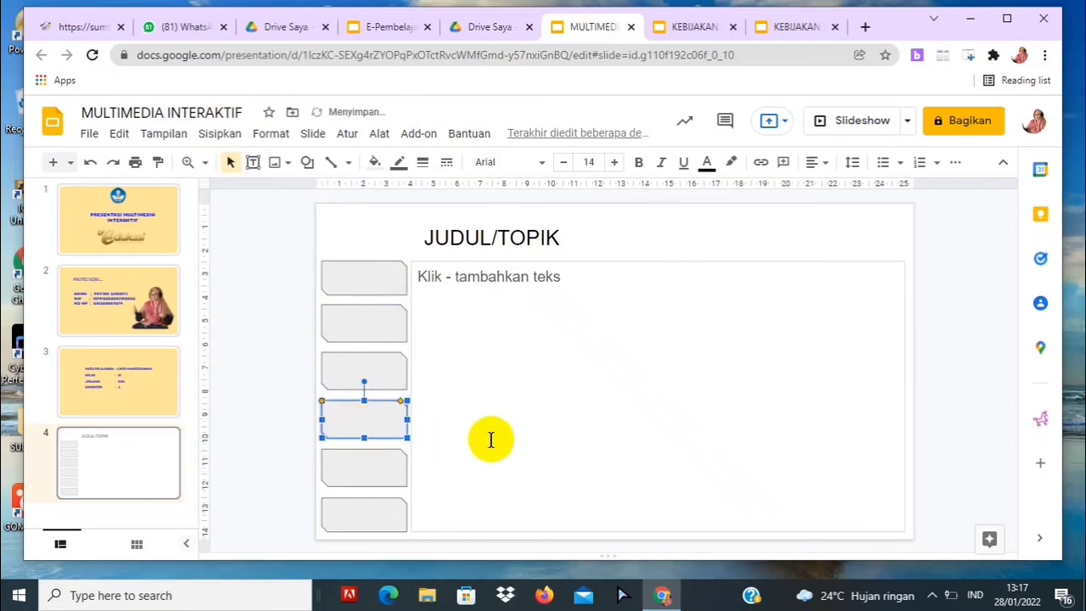
# Label the first menu button PENDAHULUAN and the second one KOMPETENSI DASAR
pyautogui.click(490, 439)
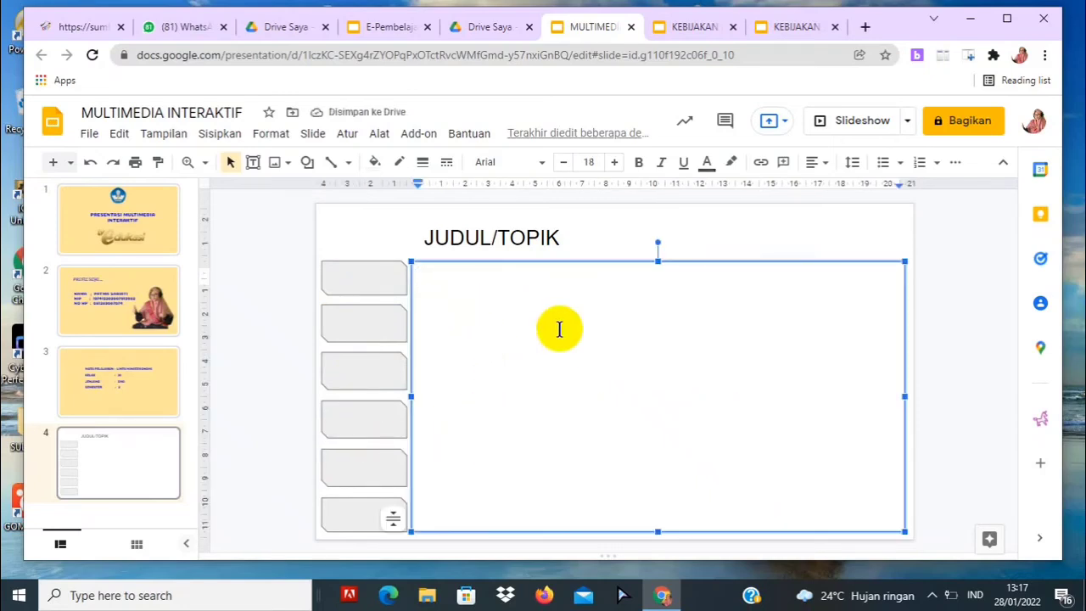
pyautogui.click(363, 280)
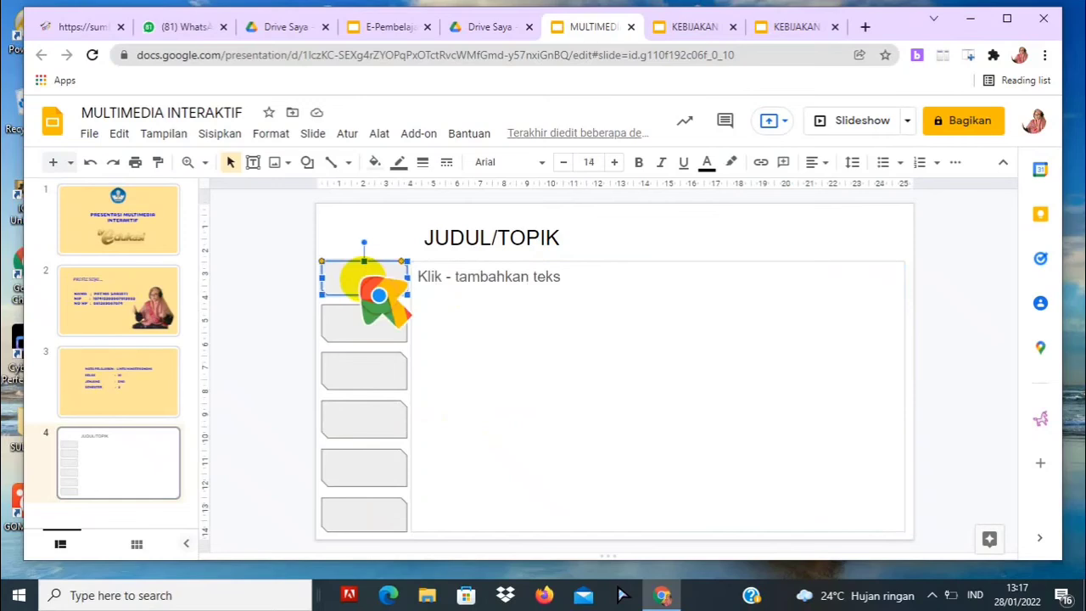
pyautogui.write('PEND')
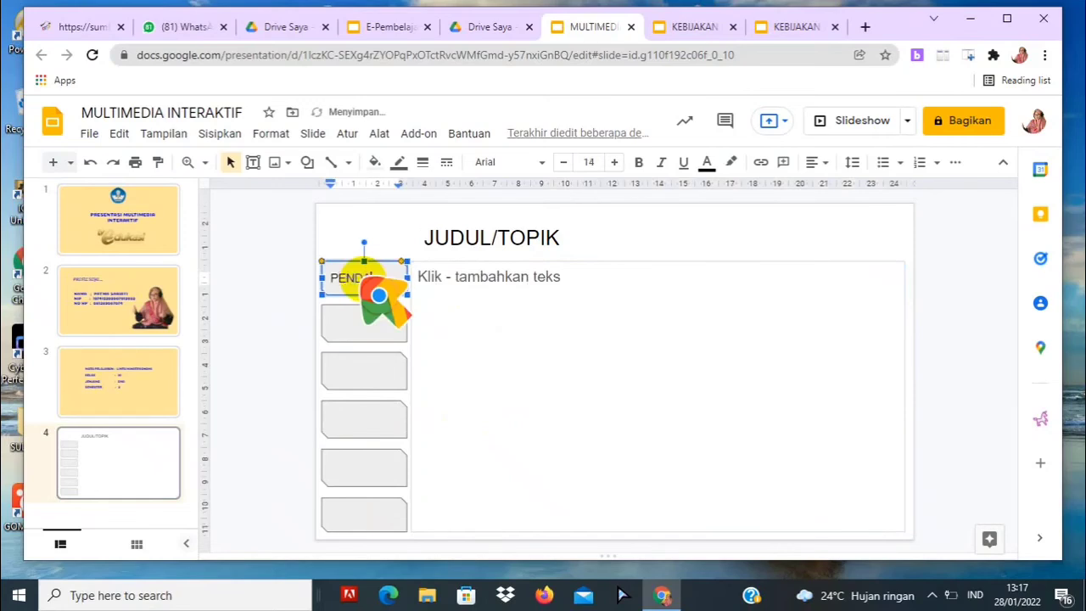
pyautogui.write('AHULUAN')
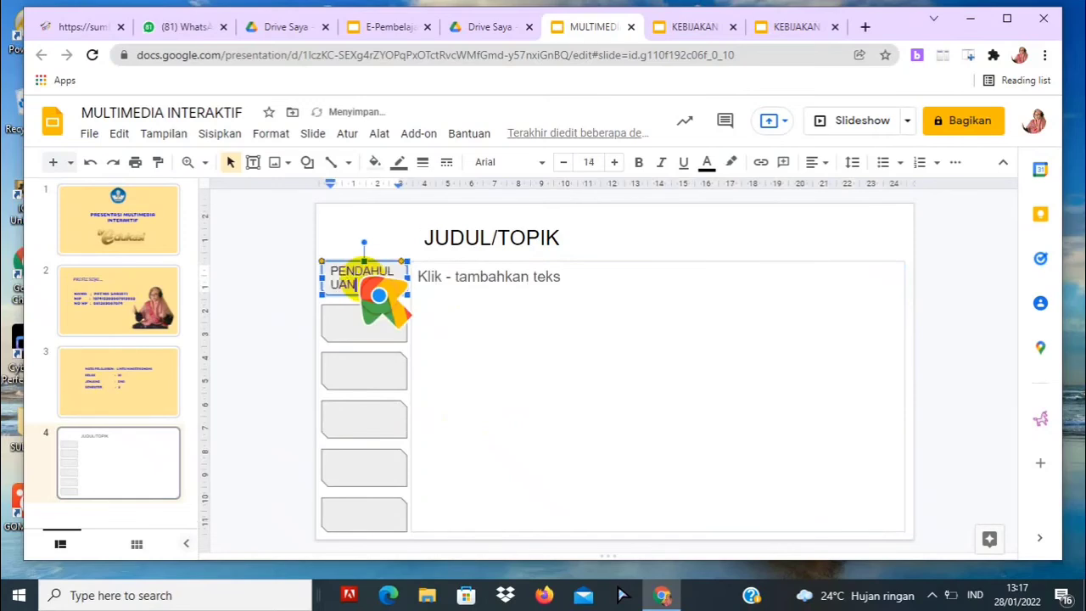
pyautogui.click(364, 318)
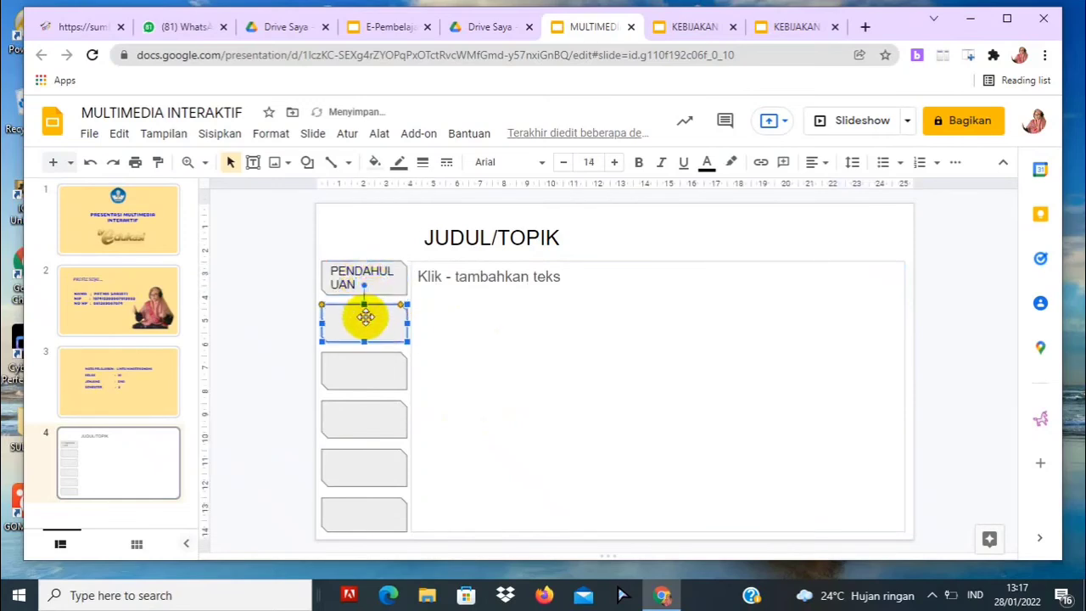
pyautogui.write('KOMP')
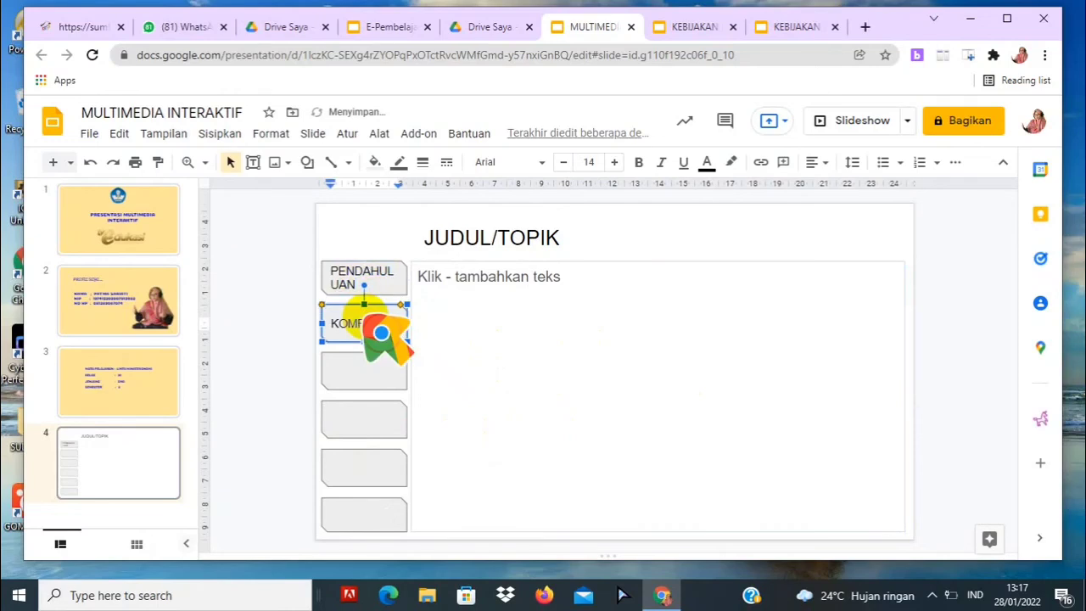
pyautogui.write('ETENSI D')
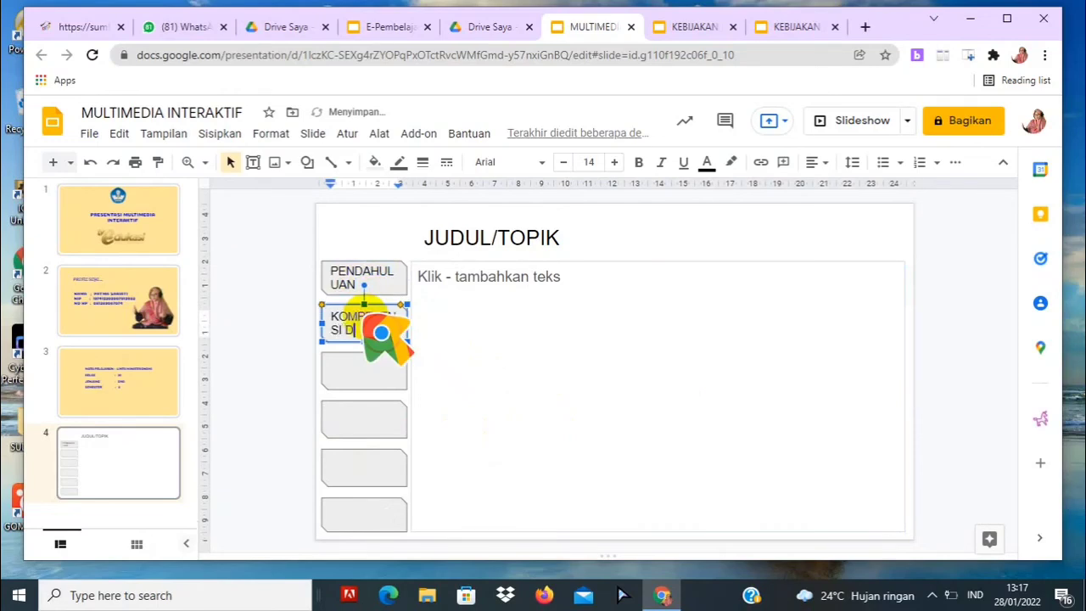
pyautogui.write('ASAR')
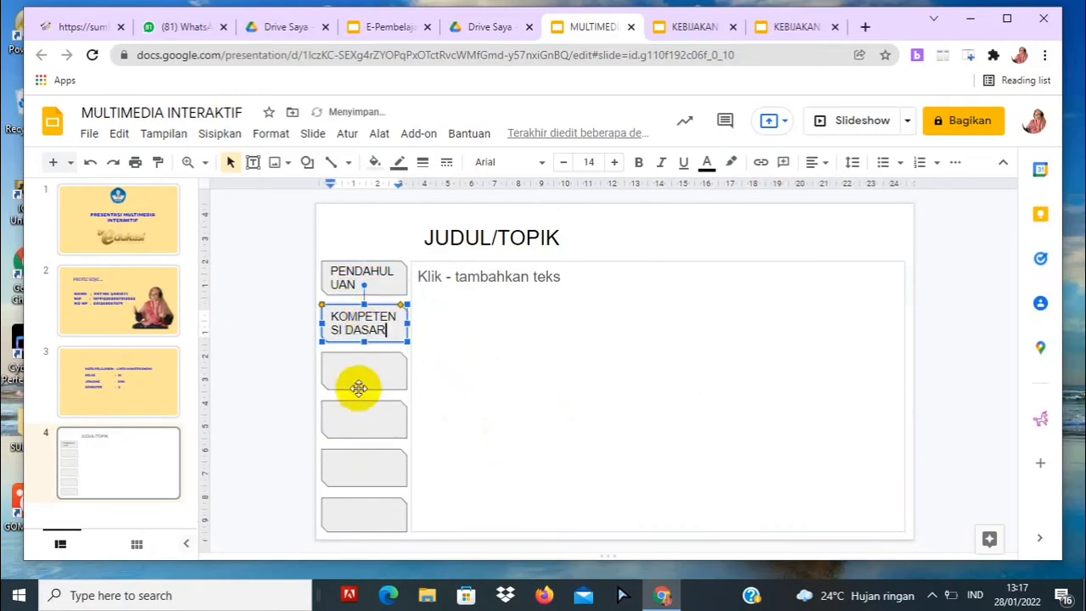
# Label the third menu button MATERI PELAJARAN and the fourth one KESIMPULAN
pyautogui.click(353, 365)
pyautogui.write('MA')
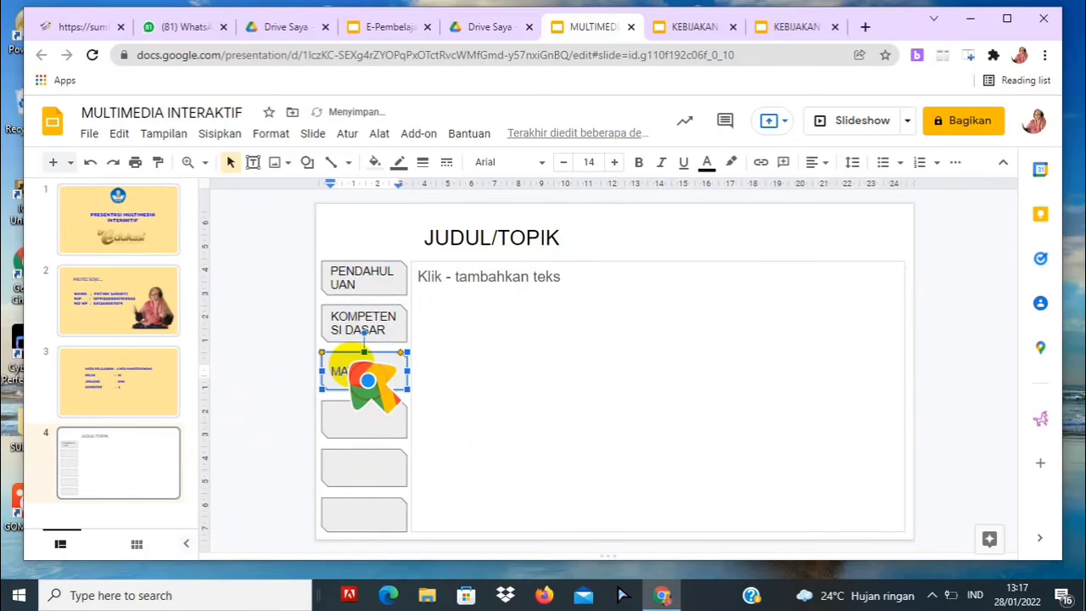
pyautogui.write('TERI PE')
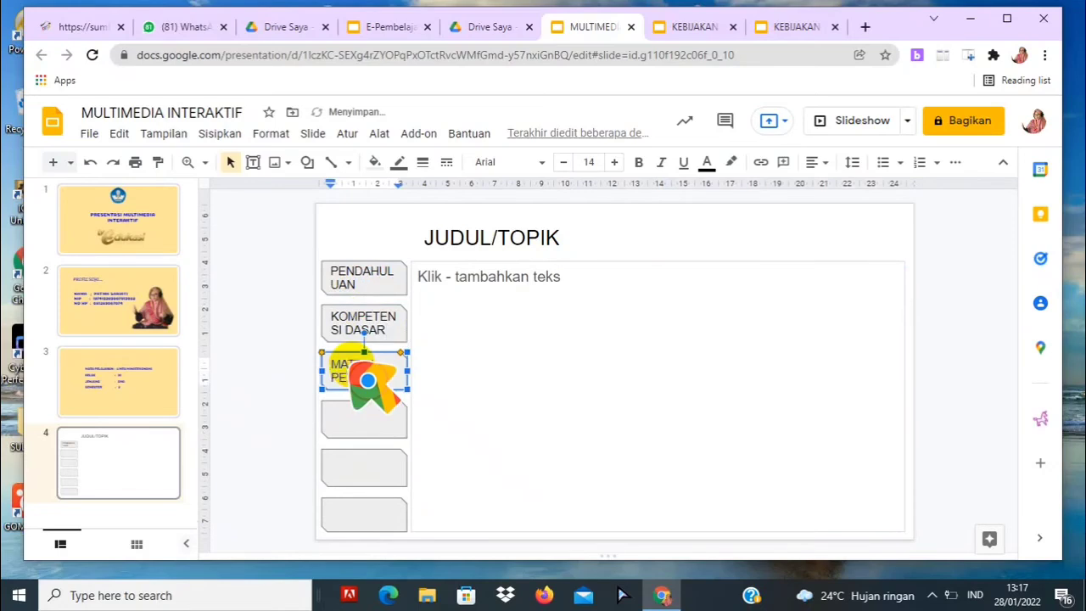
pyautogui.write('LAJARAN')
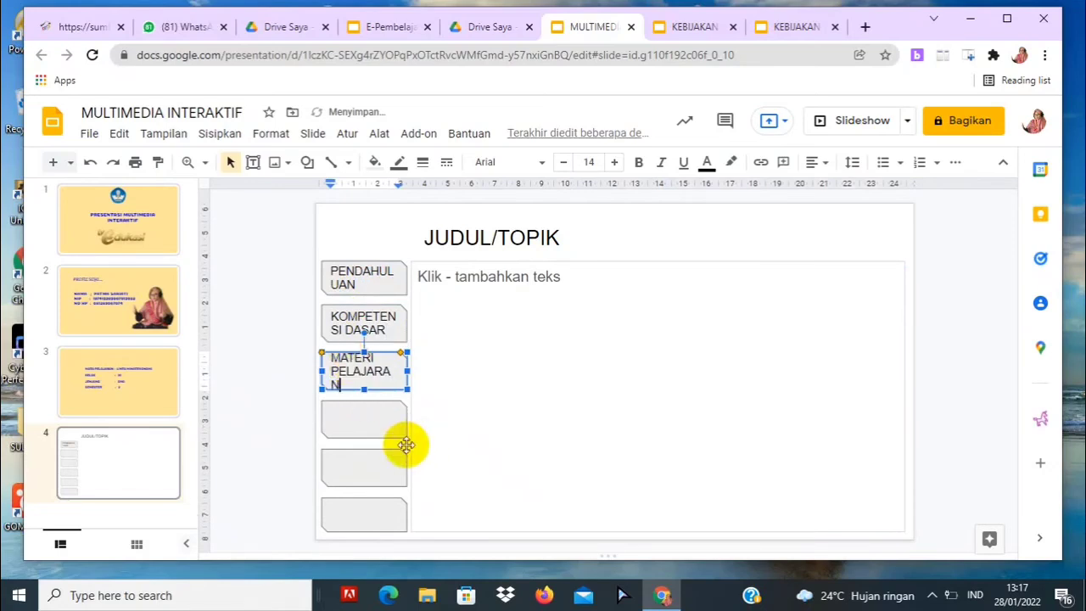
pyautogui.click(370, 427)
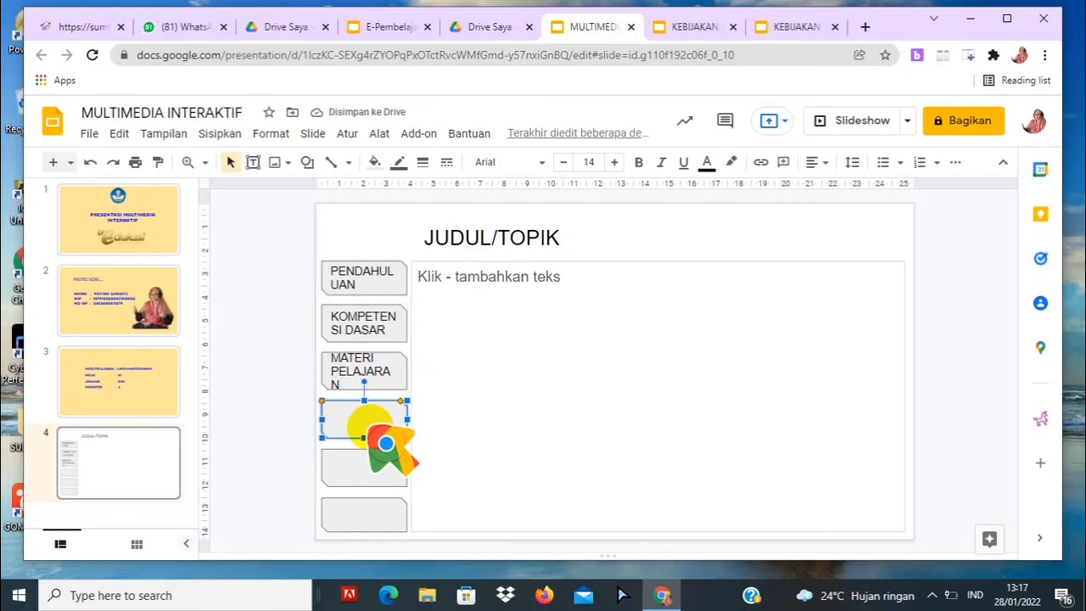
pyautogui.write('KES')
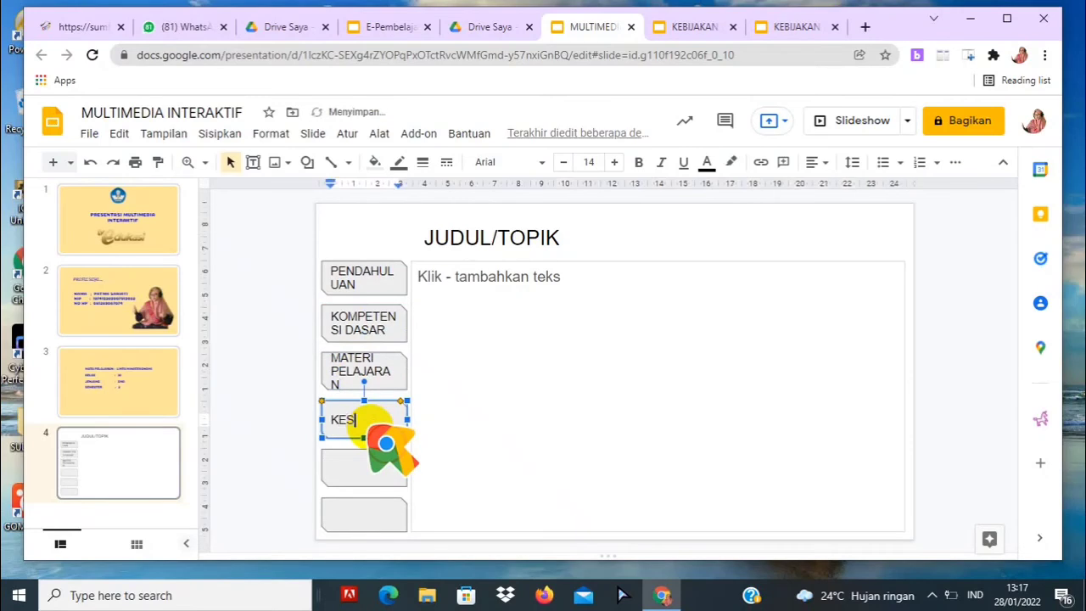
pyautogui.write('IMPULAN')
# Label the fifth menu button EVALUASI and the sixth one REFERENSI
pyautogui.click(357, 468)
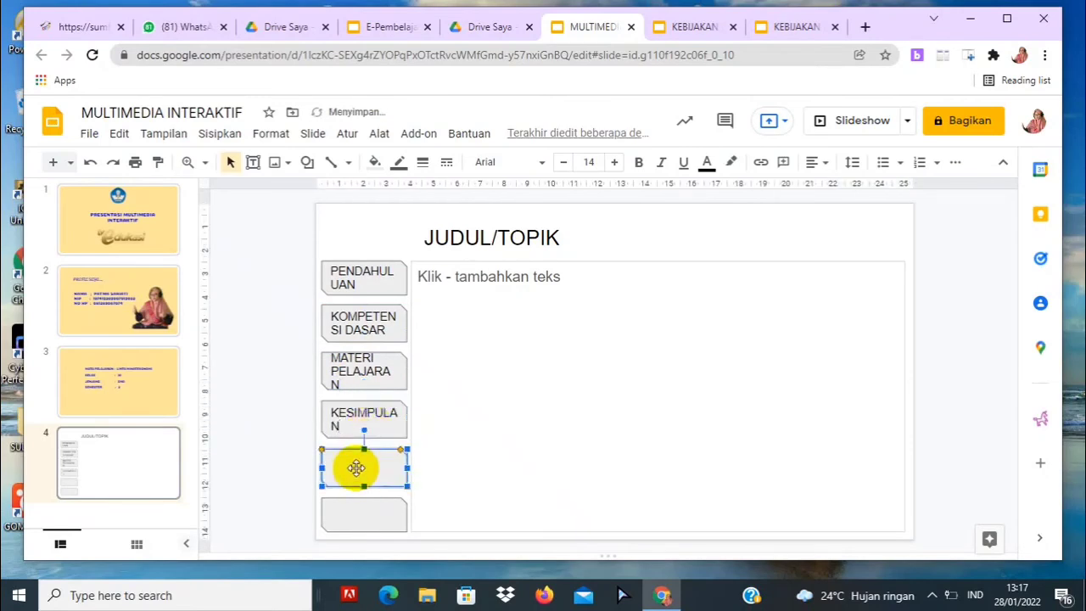
pyautogui.write('R')
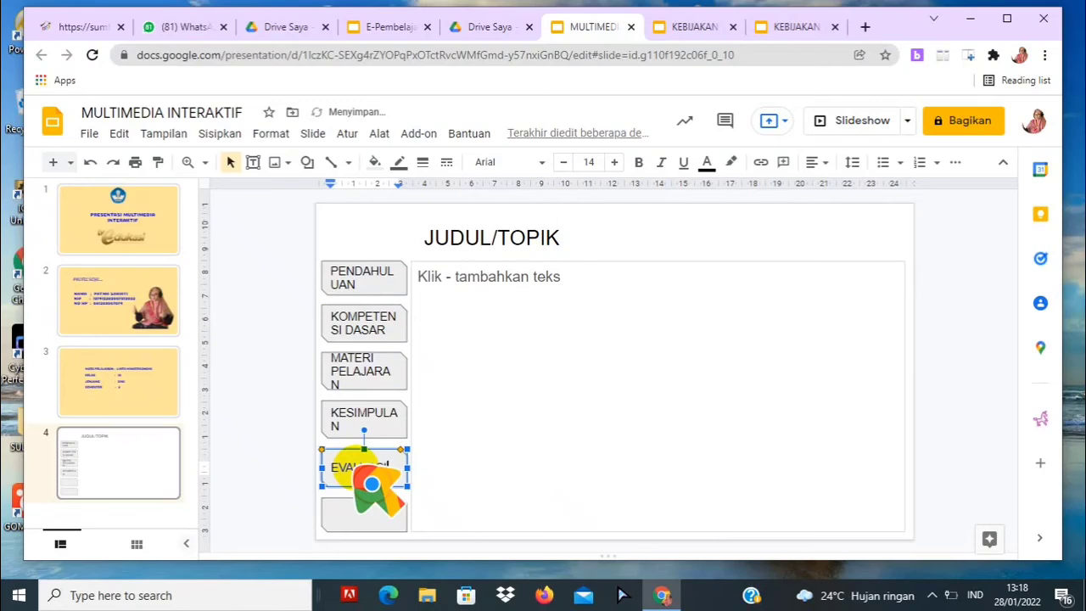
pyautogui.click(353, 516)
pyautogui.write('REF')
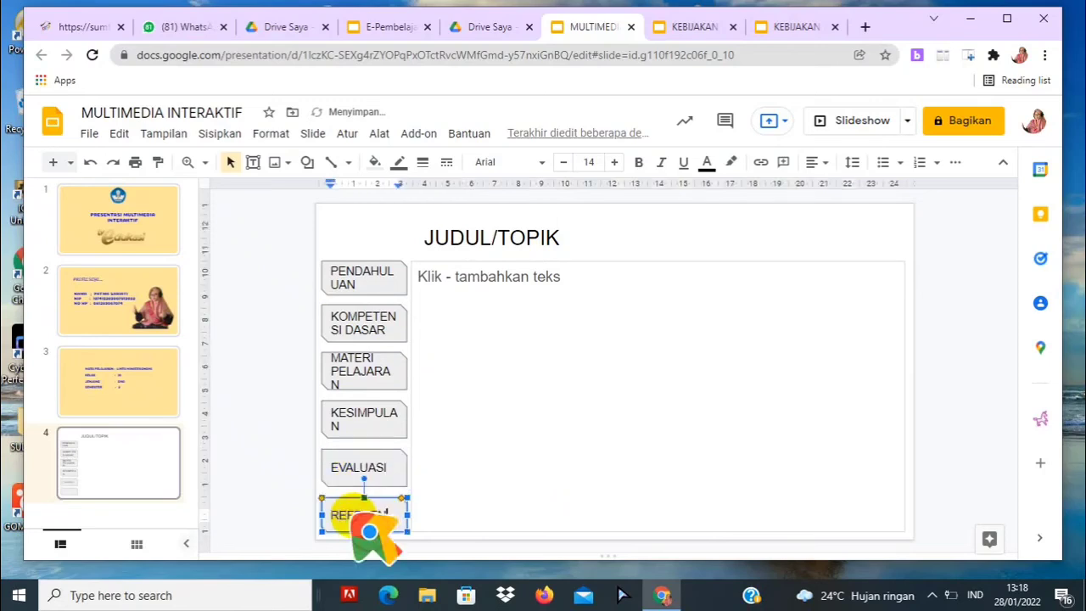
pyautogui.click(504, 495)
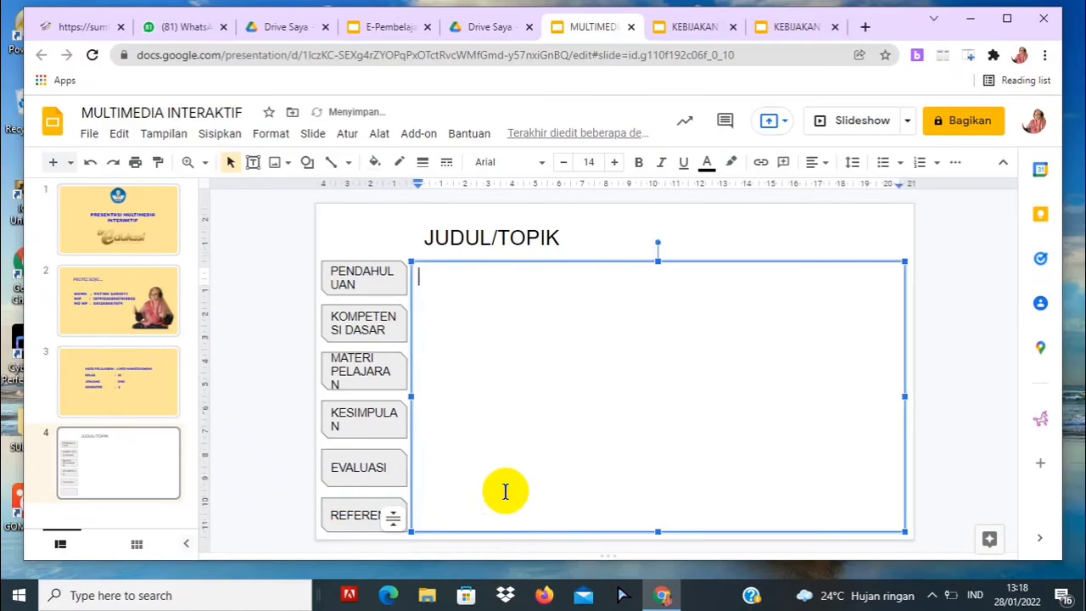
# Reduce the font size of the PENDAHULUAN label to 11
pyautogui.click(332, 269)
pyautogui.doubleClick(360, 283)
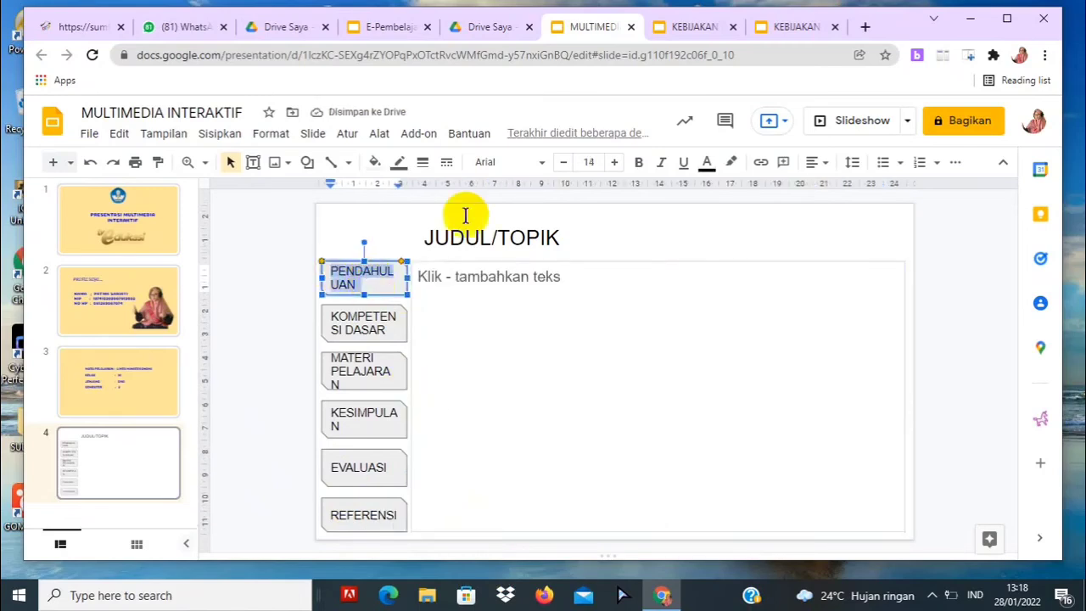
pyautogui.click(563, 162)
pyautogui.click(564, 162)
pyautogui.click(563, 162)
pyautogui.click(564, 162)
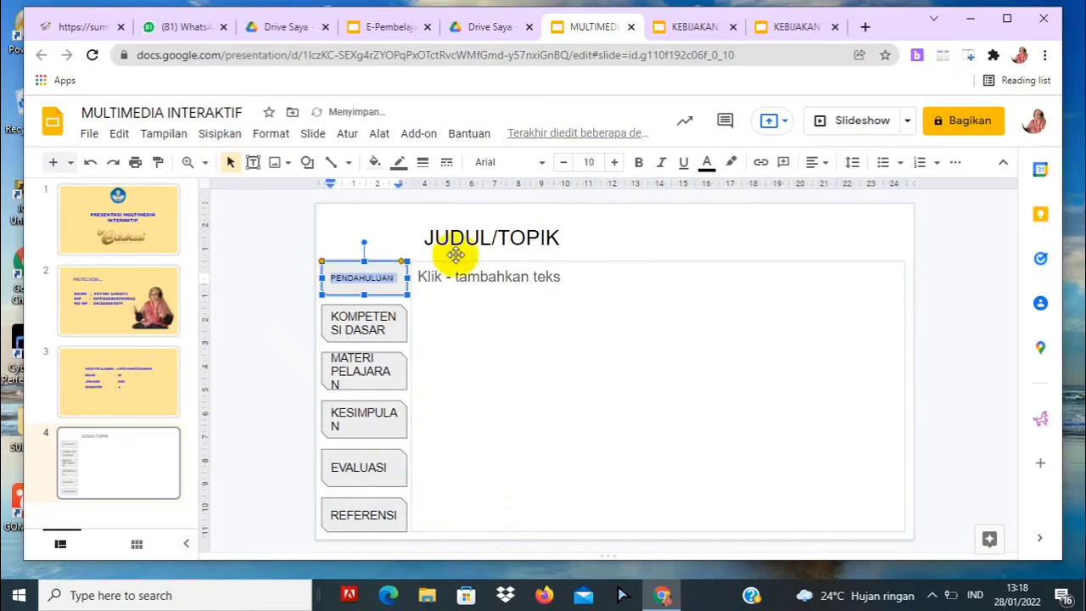
pyautogui.click(460, 319)
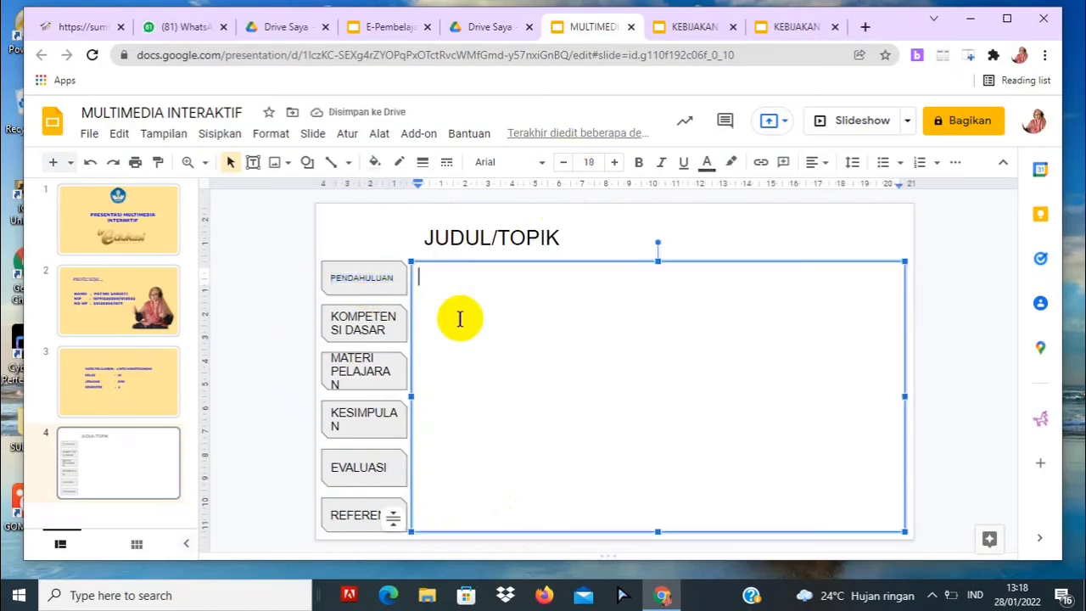
pyautogui.click(363, 278)
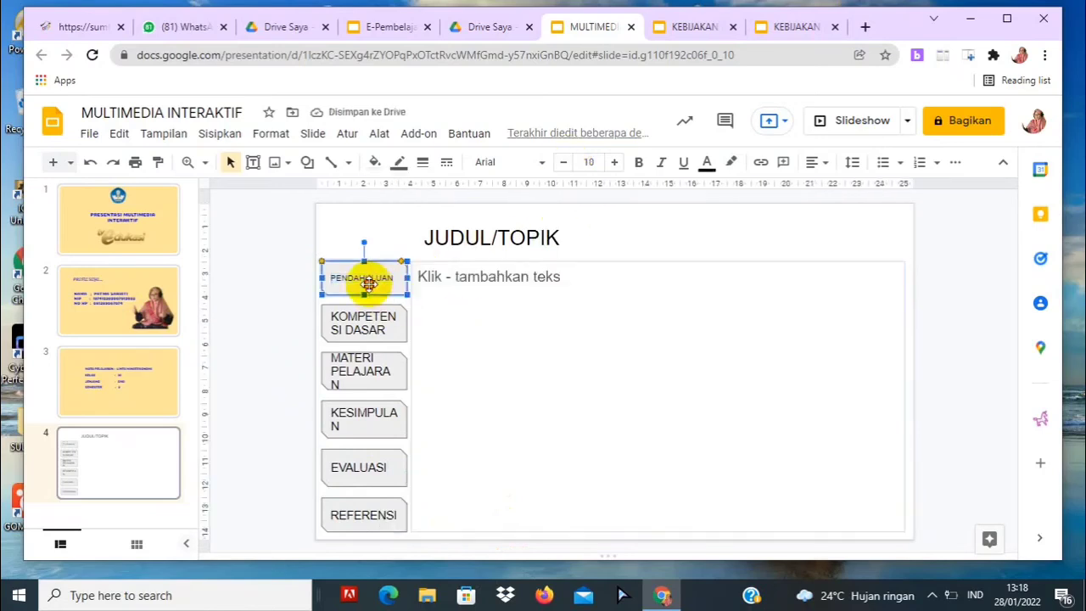
pyautogui.click(614, 163)
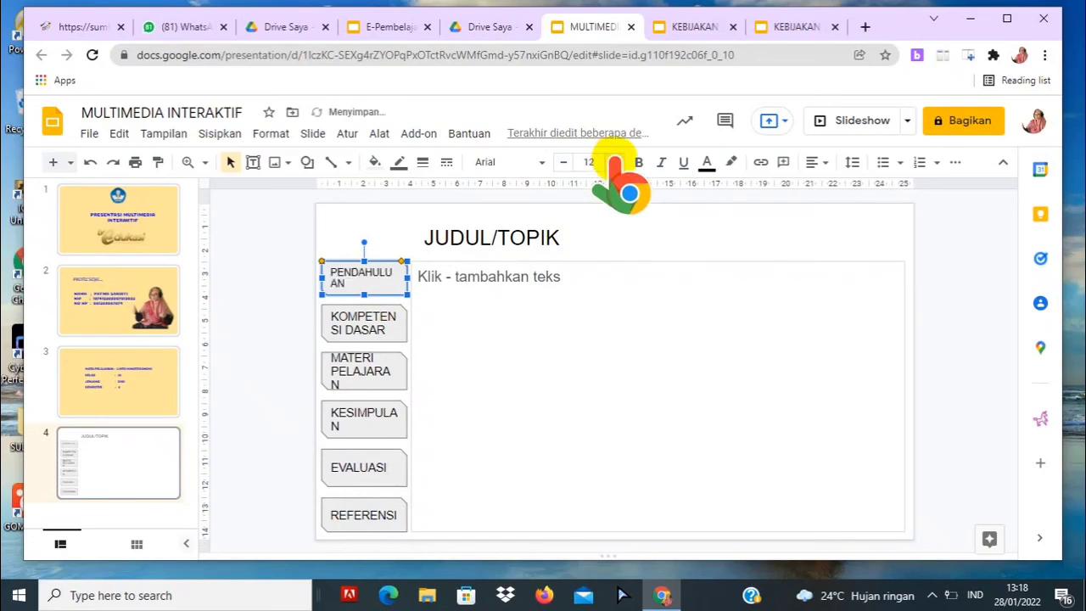
pyautogui.click(564, 162)
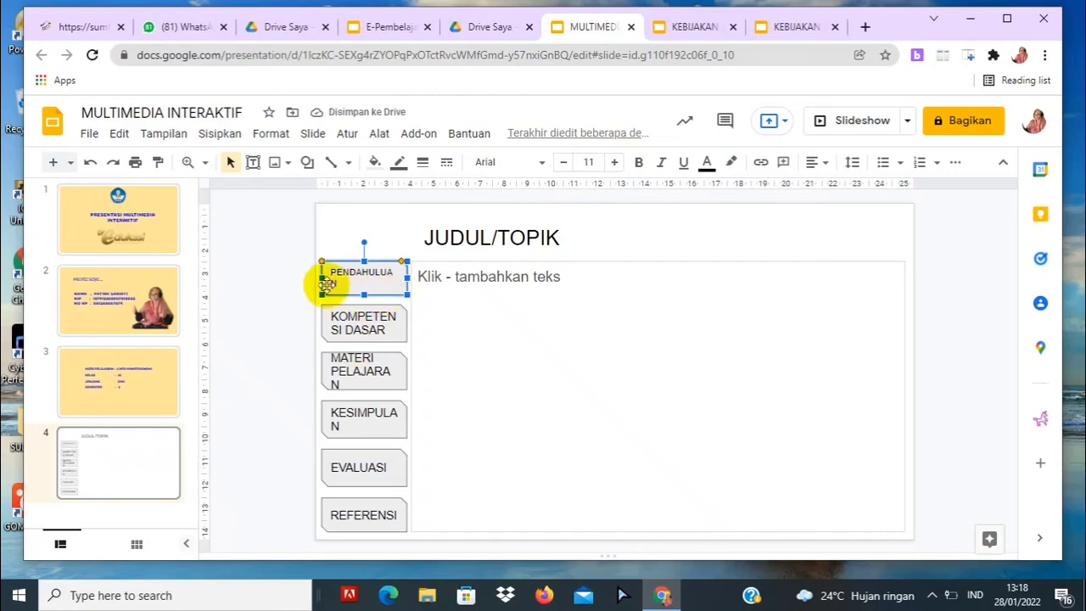
# Widen the PENDAHULUAN button leftward to the slide edge so its label fits one line, and shift it slightly right
pyautogui.moveTo(322, 280); pyautogui.dragTo(322, 280)
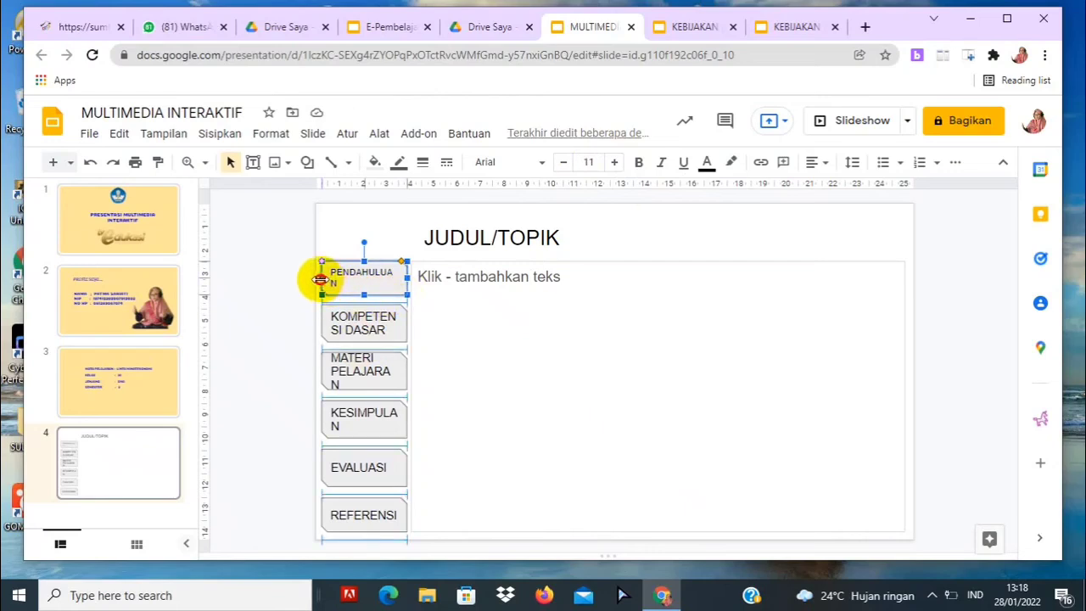
pyautogui.moveTo(318, 279); pyautogui.dragTo(316, 280)
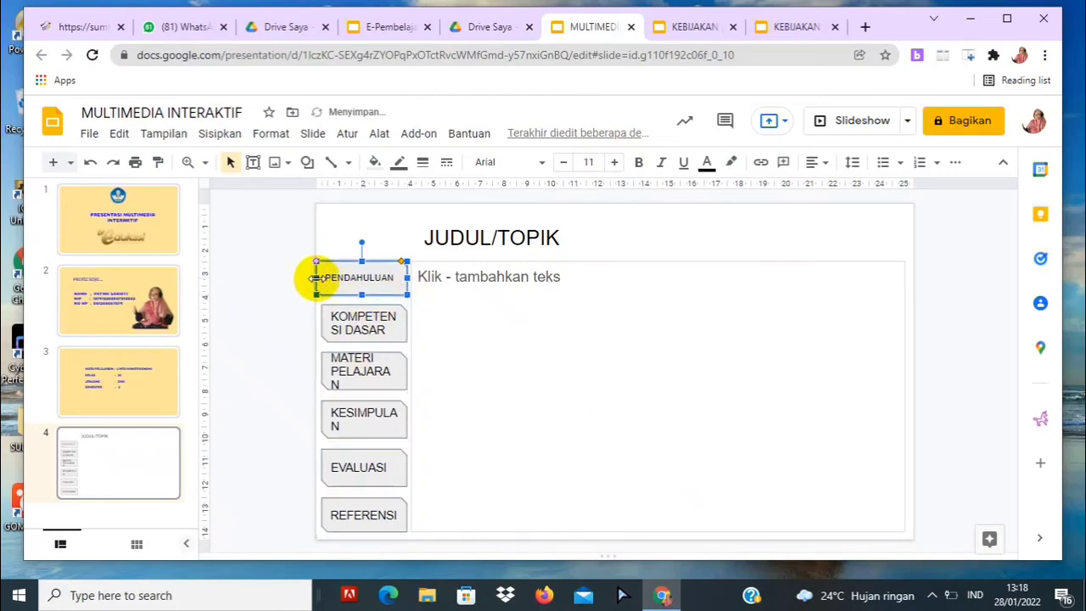
pyautogui.click(429, 310)
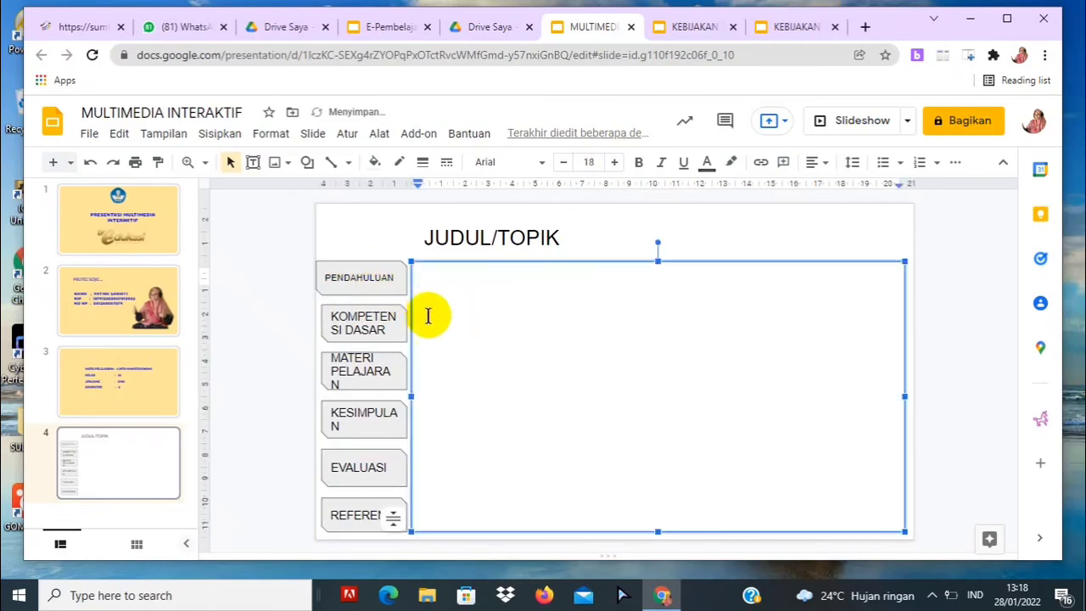
pyautogui.click(388, 288)
pyautogui.moveTo(388, 288); pyautogui.dragTo(415, 280)
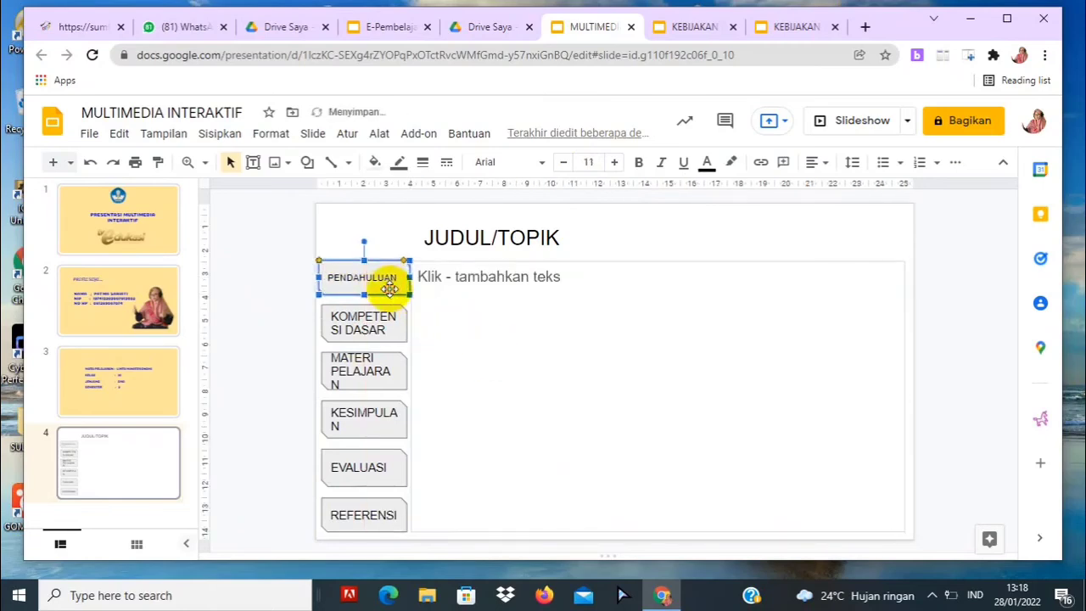
pyautogui.click(544, 316)
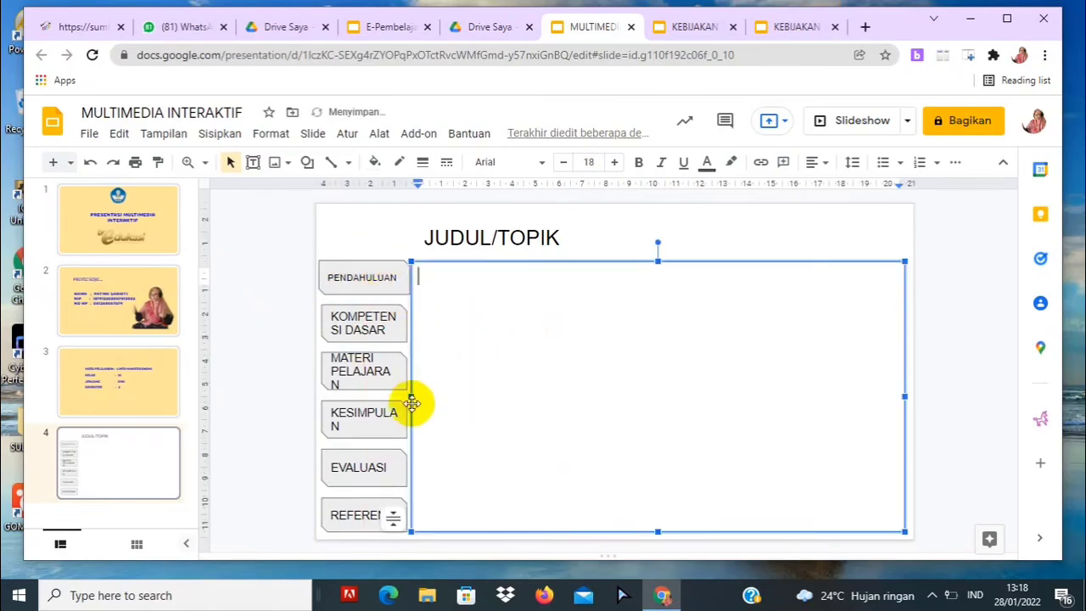
# Narrow the content box slightly from its left side and move the PENDAHULUAN button right to align with the buttons below
pyautogui.moveTo(410, 395); pyautogui.dragTo(418, 395)
pyautogui.moveTo(363, 281); pyautogui.dragTo(365, 285)
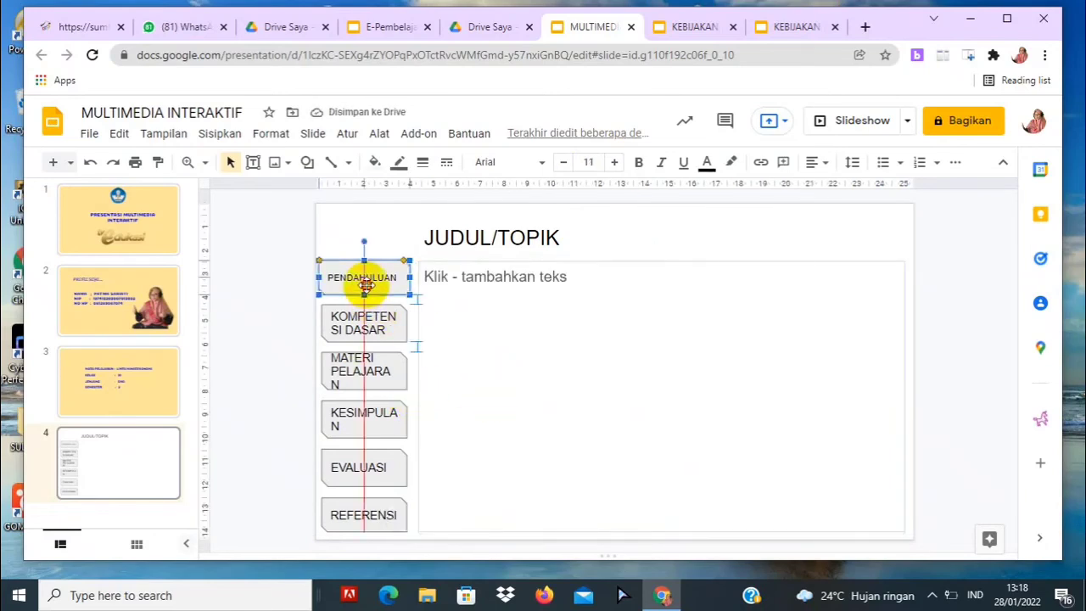
pyautogui.moveTo(366, 286); pyautogui.dragTo(373, 287)
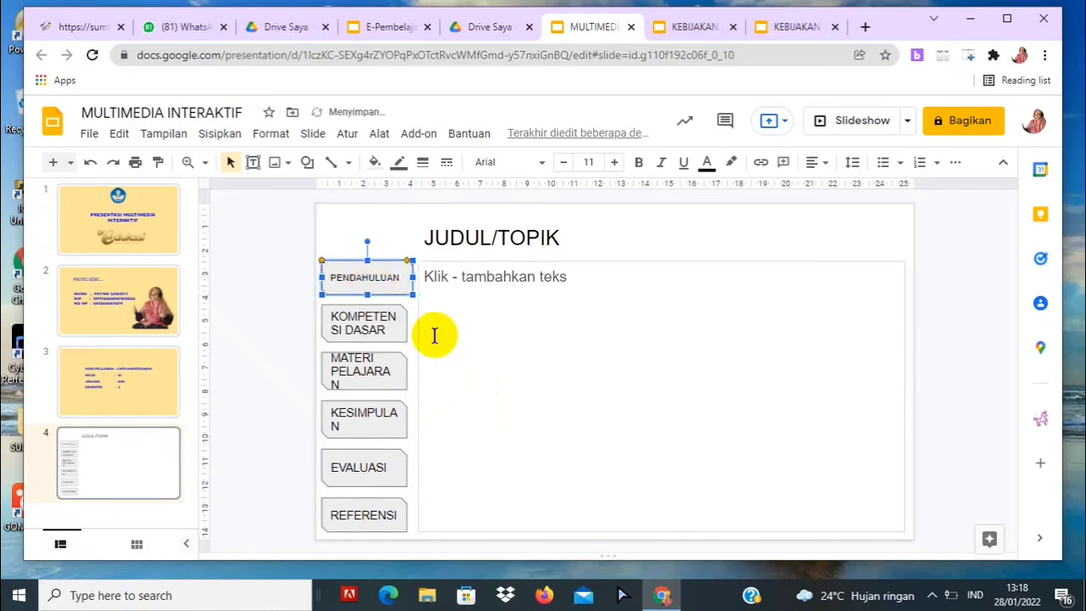
# Widen the KOMPETENSI DASAR button rightward to match the width of the PENDAHULUAN button
pyautogui.click(523, 399)
pyautogui.click(360, 335)
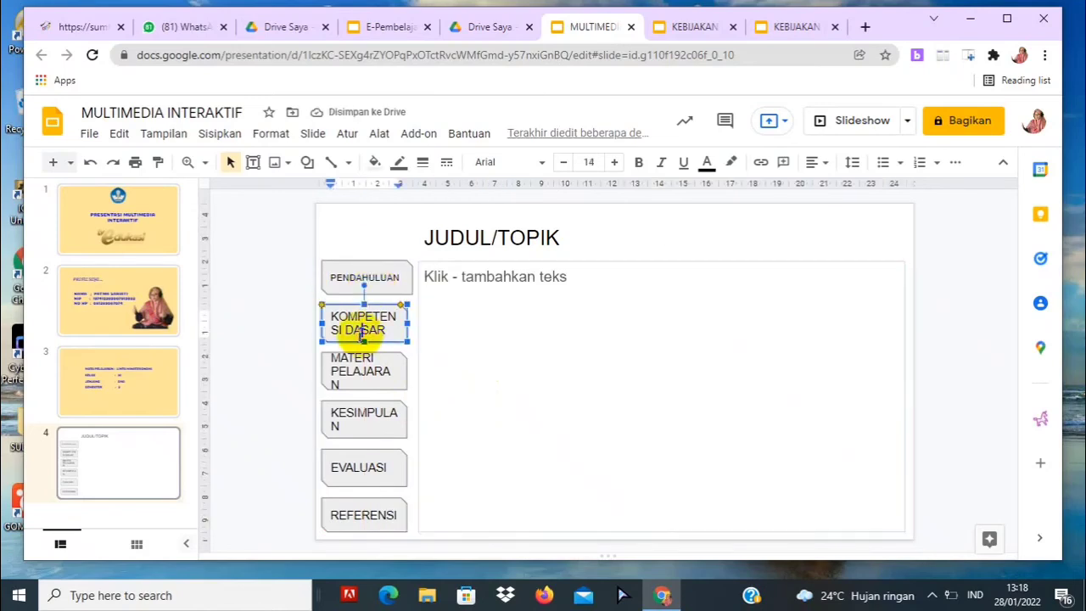
pyautogui.click(408, 329)
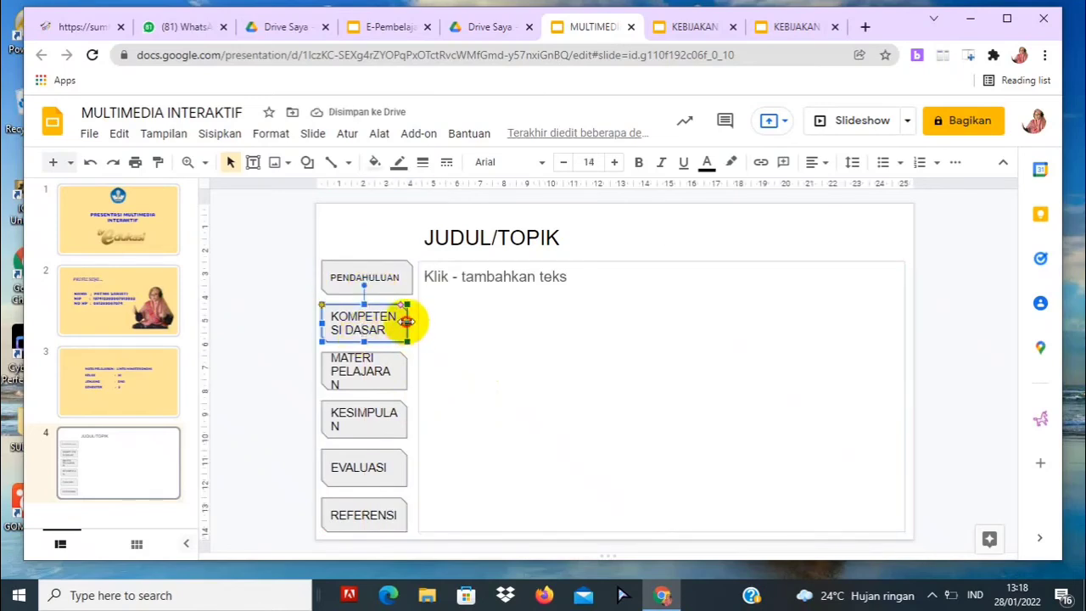
pyautogui.click(548, 368)
# Reduce the KOMPETENSI DASAR label to font size 13 and center it horizontally in its button
pyautogui.click(387, 331)
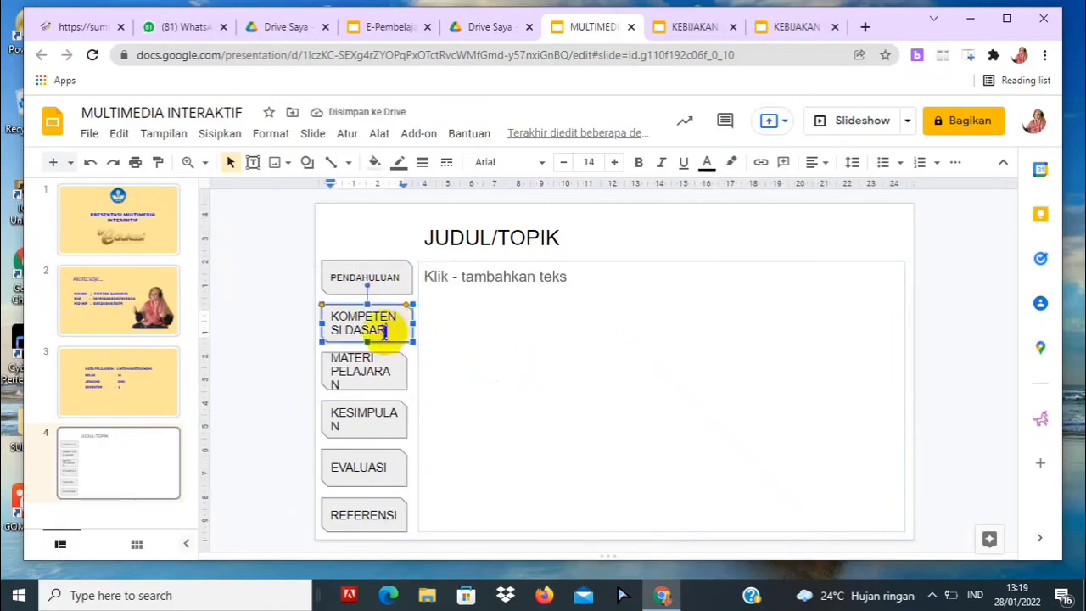
pyautogui.moveTo(332, 318); pyautogui.dragTo(384, 332)
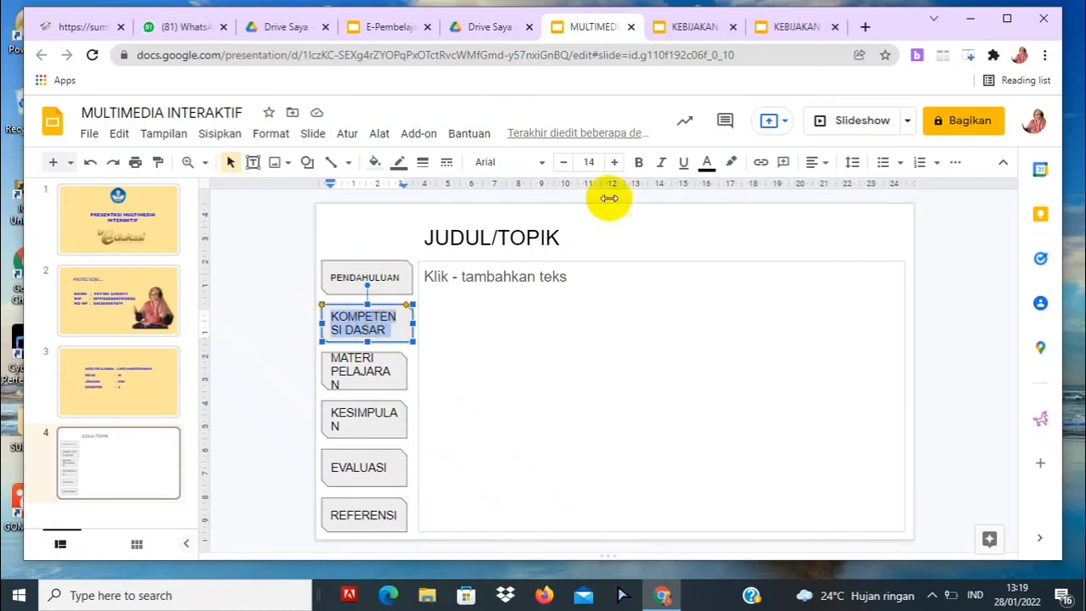
pyautogui.click(563, 163)
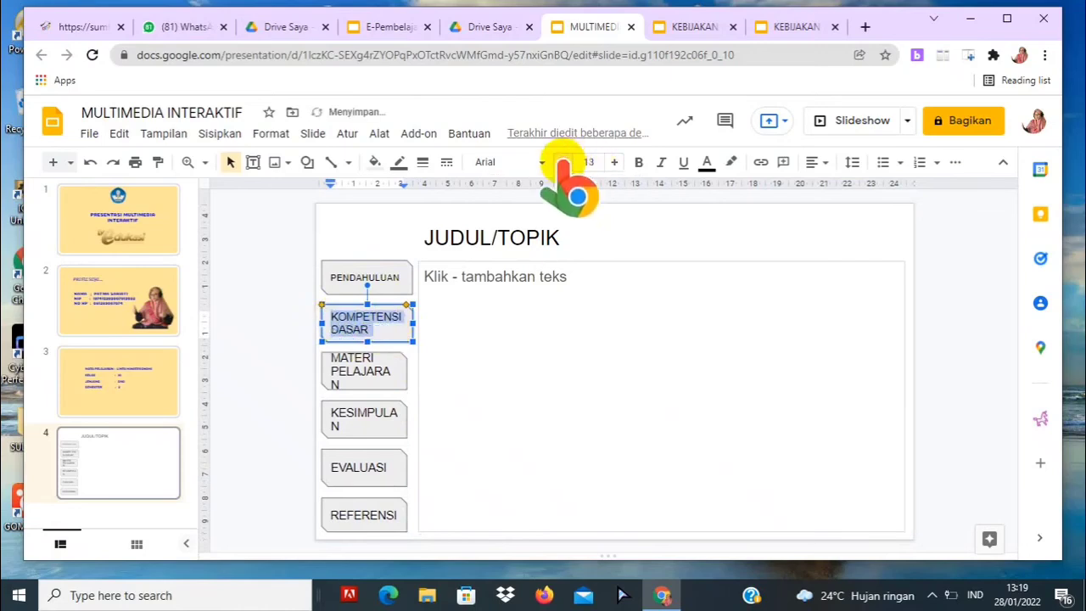
pyautogui.click(824, 163)
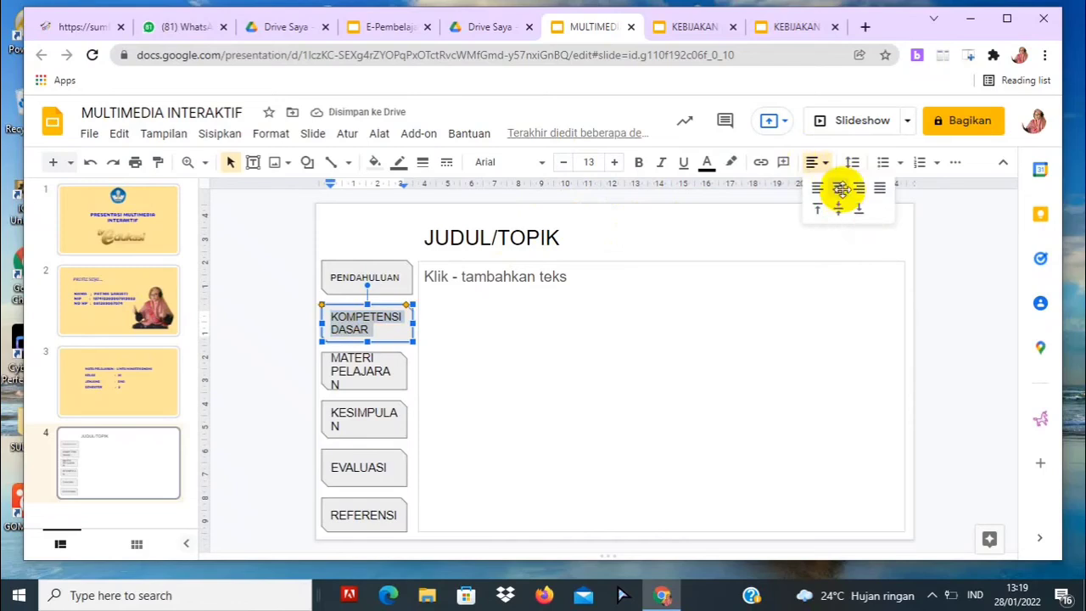
pyautogui.click(840, 189)
# Reduce the MATERI PELAJARAN label to font size 13 and center it horizontally in its button
pyautogui.click(350, 383)
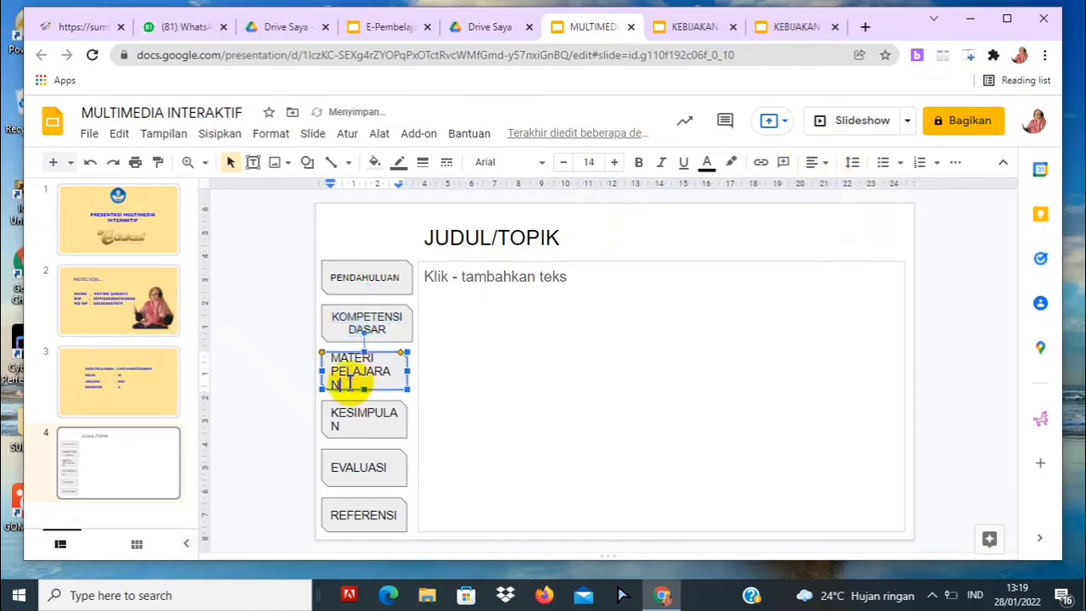
pyautogui.moveTo(331, 363); pyautogui.dragTo(364, 381)
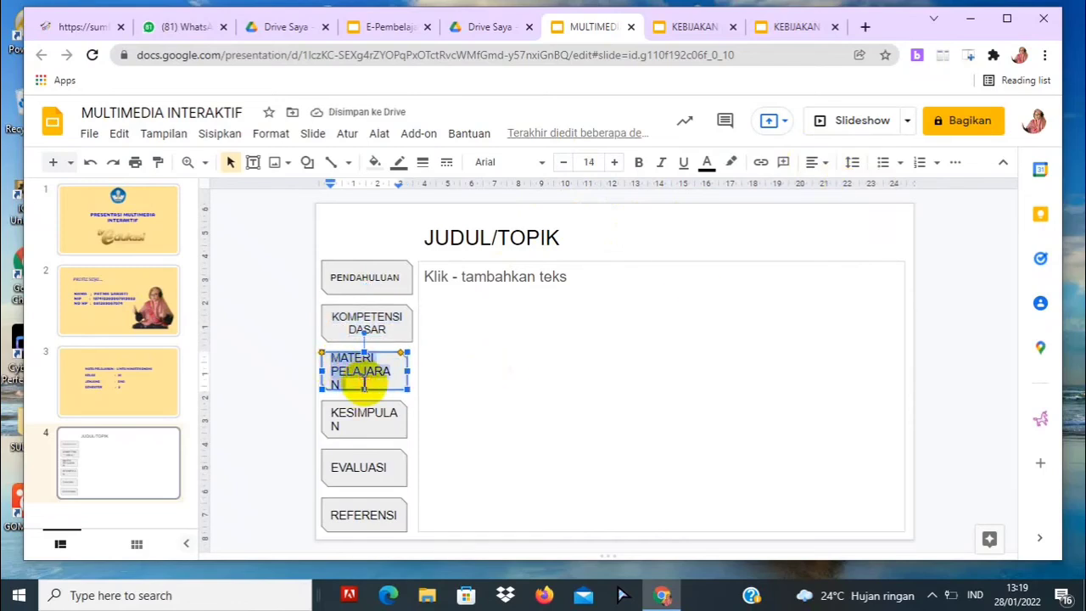
pyautogui.click(563, 162)
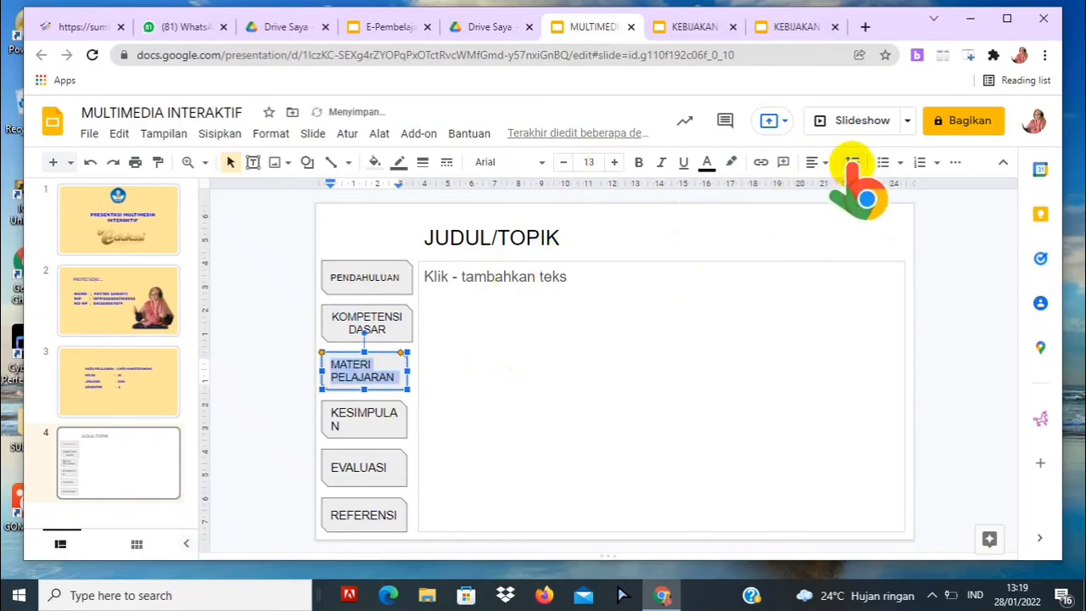
pyautogui.click(817, 163)
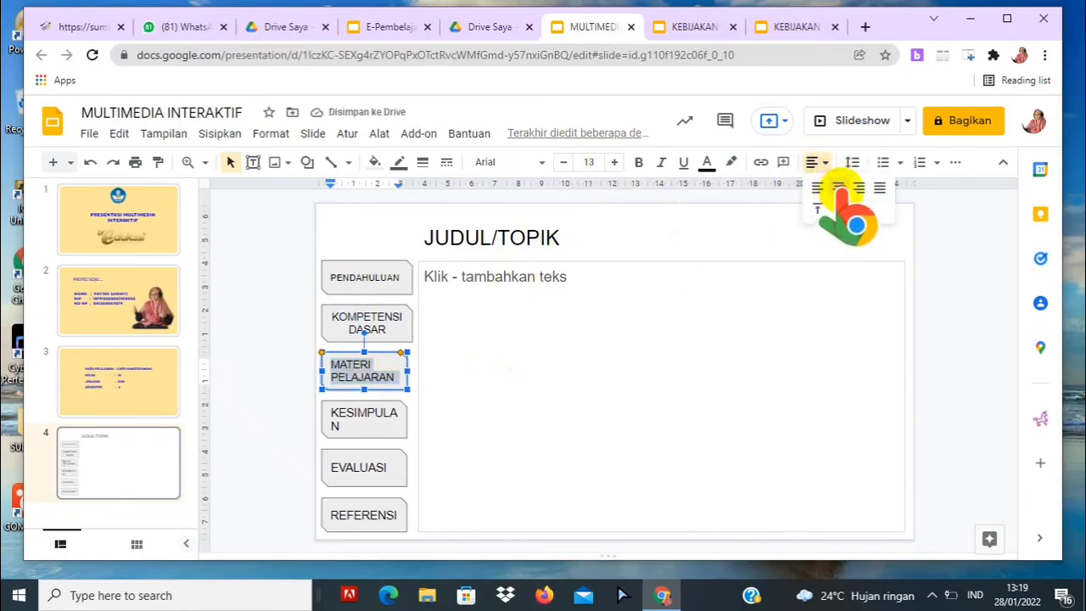
pyautogui.click(837, 188)
# Reduce the font size of the KESIMPULAN label to 13
pyautogui.click(365, 423)
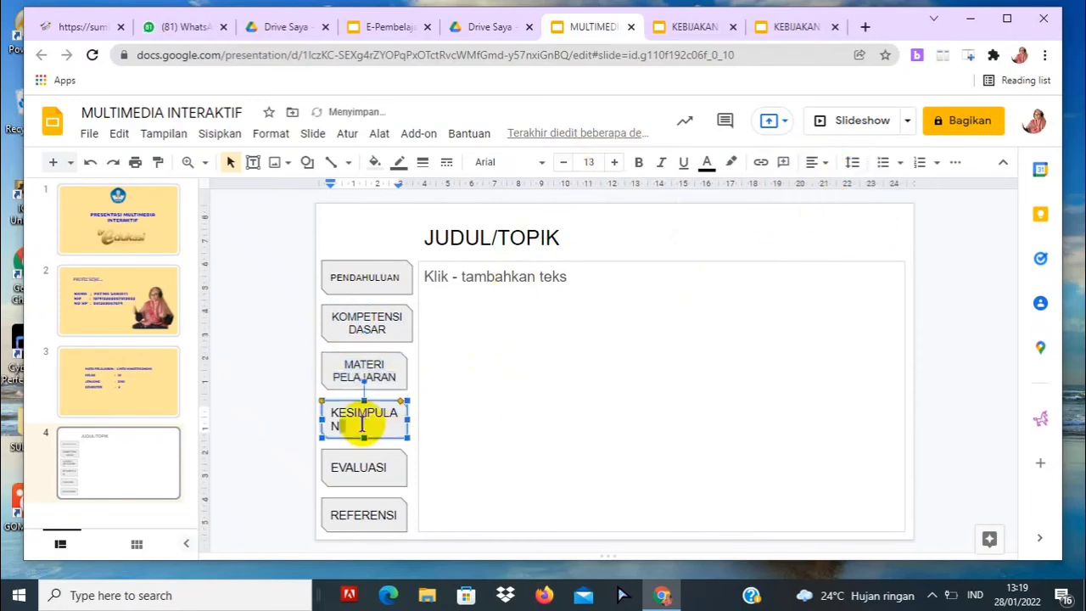
pyautogui.doubleClick(334, 413)
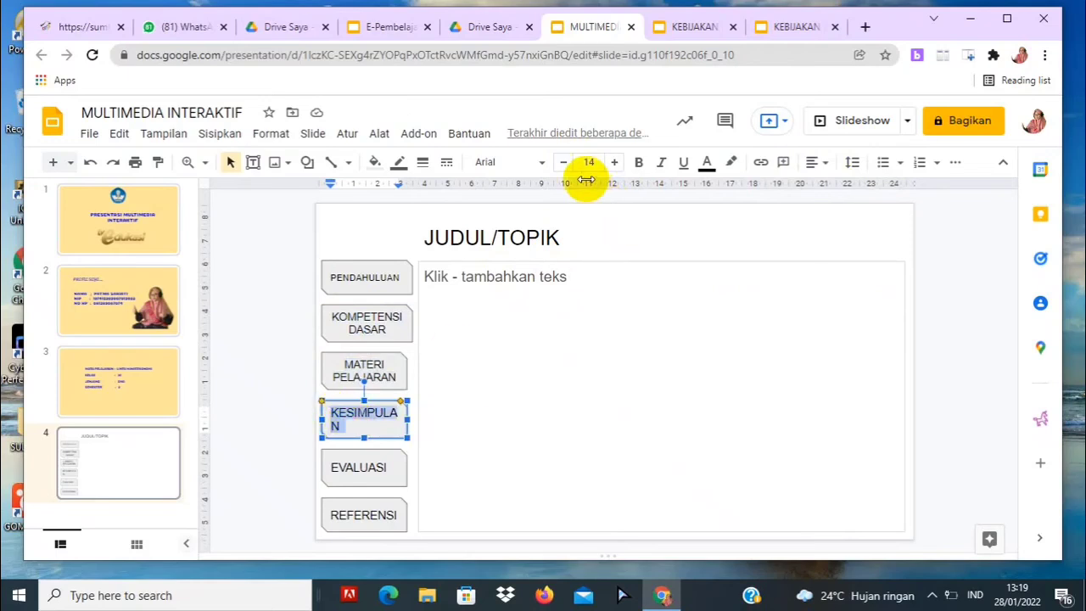
pyautogui.click(562, 162)
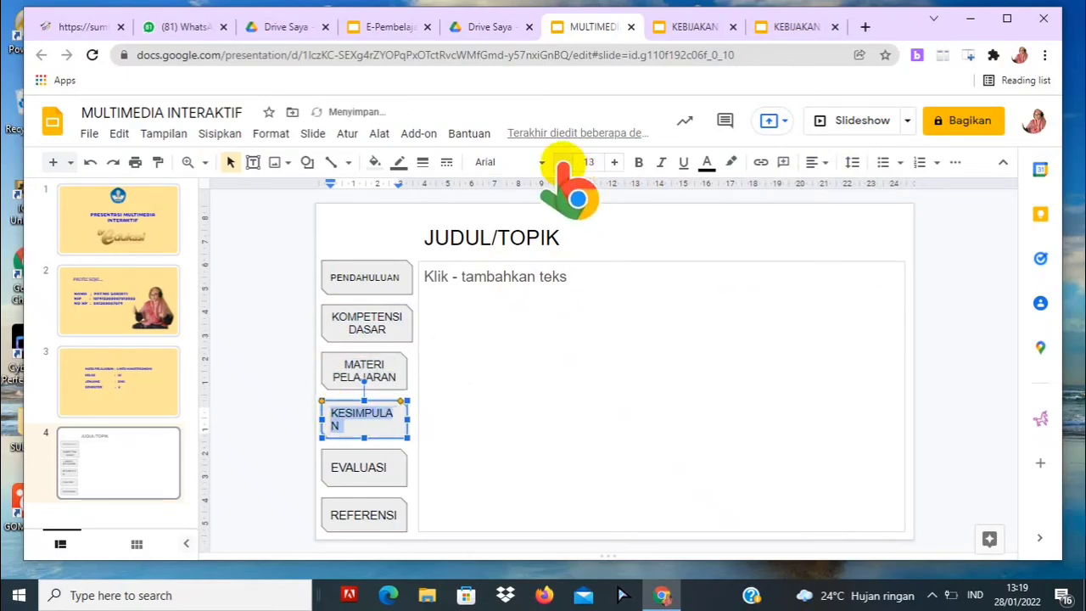
# Widen the MATERI PELAJARAN and KESIMPULAN buttons rightward to match the width of the buttons above them
pyautogui.click(399, 380)
pyautogui.moveTo(408, 371); pyautogui.dragTo(414, 371)
pyautogui.moveTo(397, 430); pyautogui.dragTo(413, 422)
pyautogui.click(431, 437)
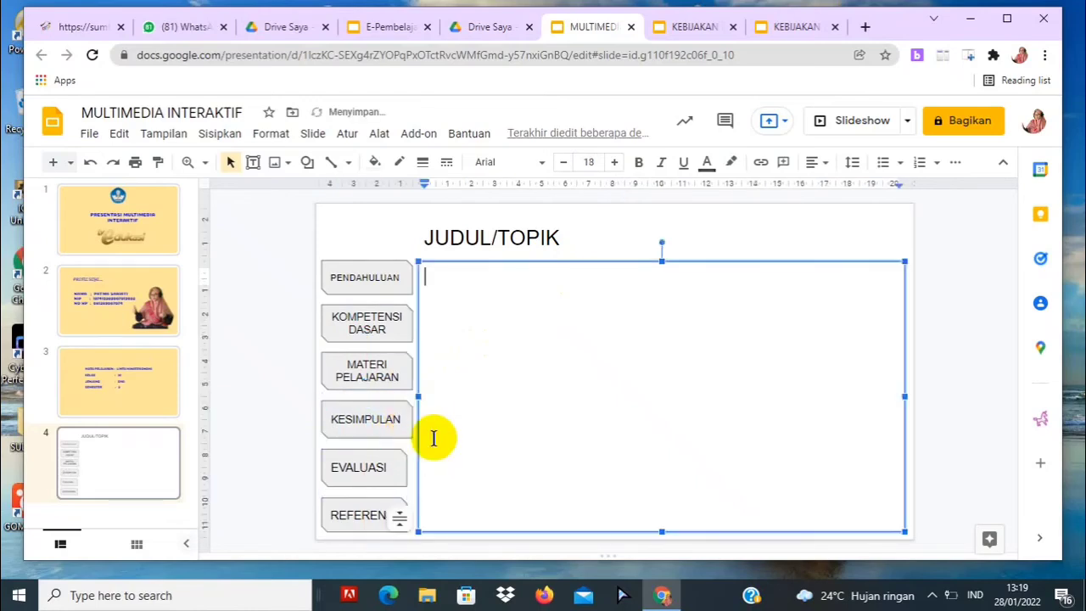
# Widen the EVALUASI and REFERENSI buttons rightward to match the width of the other menu buttons
pyautogui.click(383, 462)
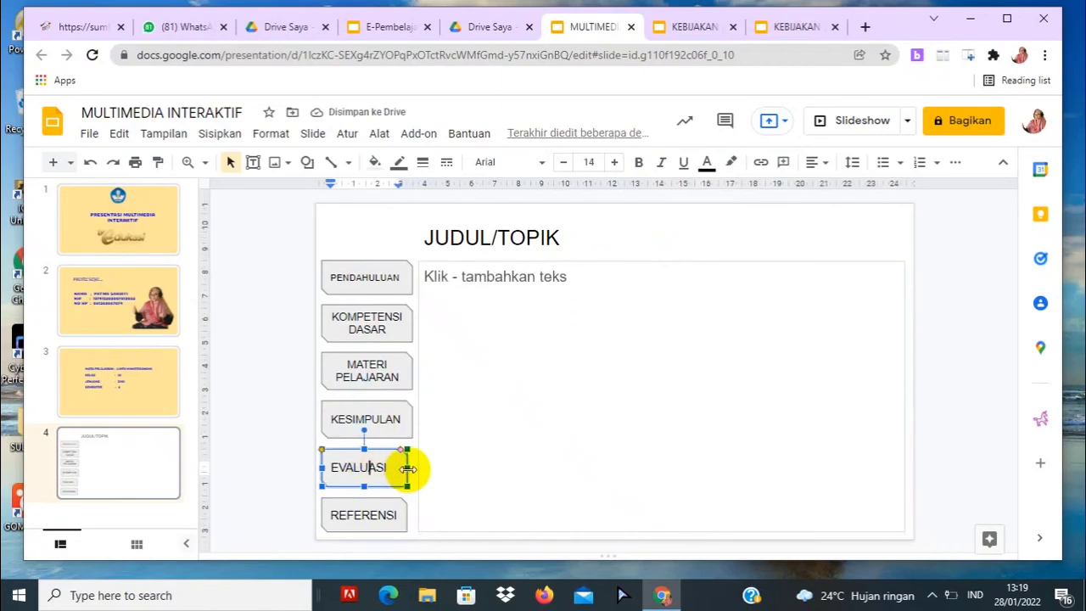
pyautogui.moveTo(409, 470); pyautogui.dragTo(413, 468)
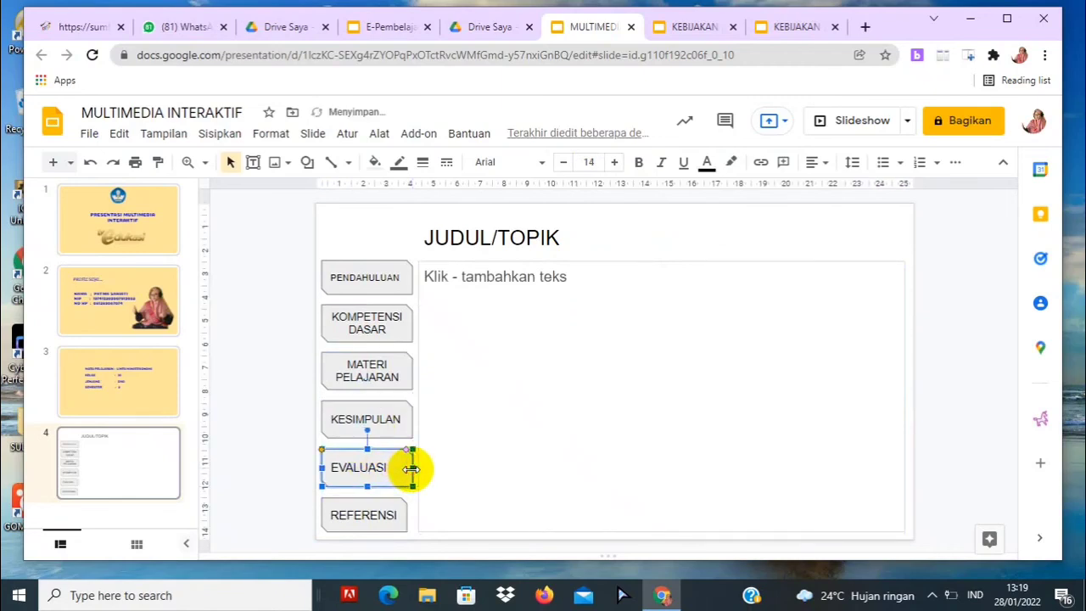
pyautogui.click(402, 516)
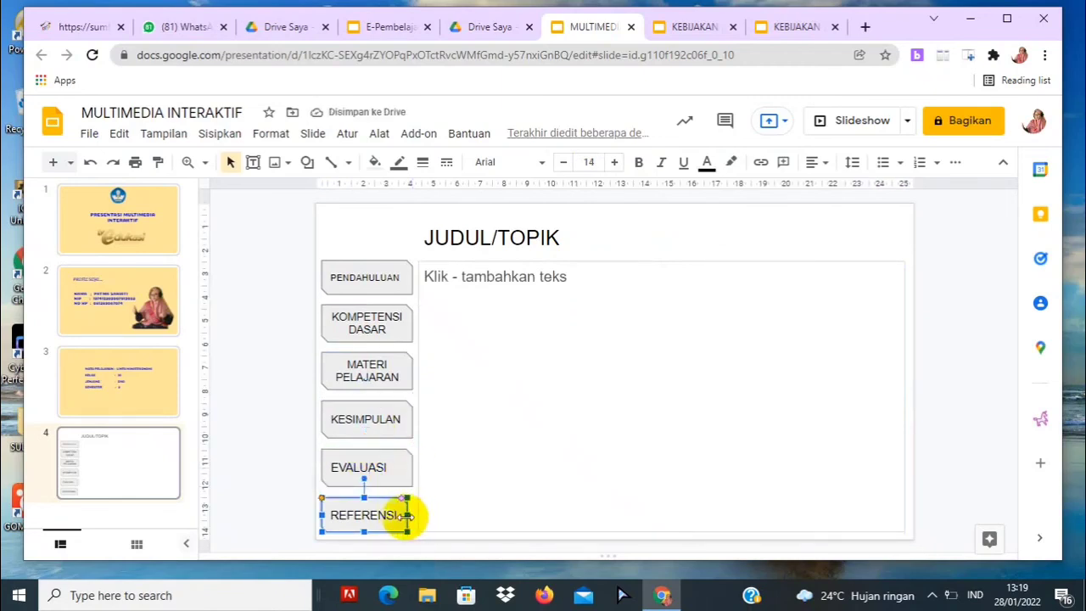
pyautogui.moveTo(407, 515); pyautogui.dragTo(413, 515)
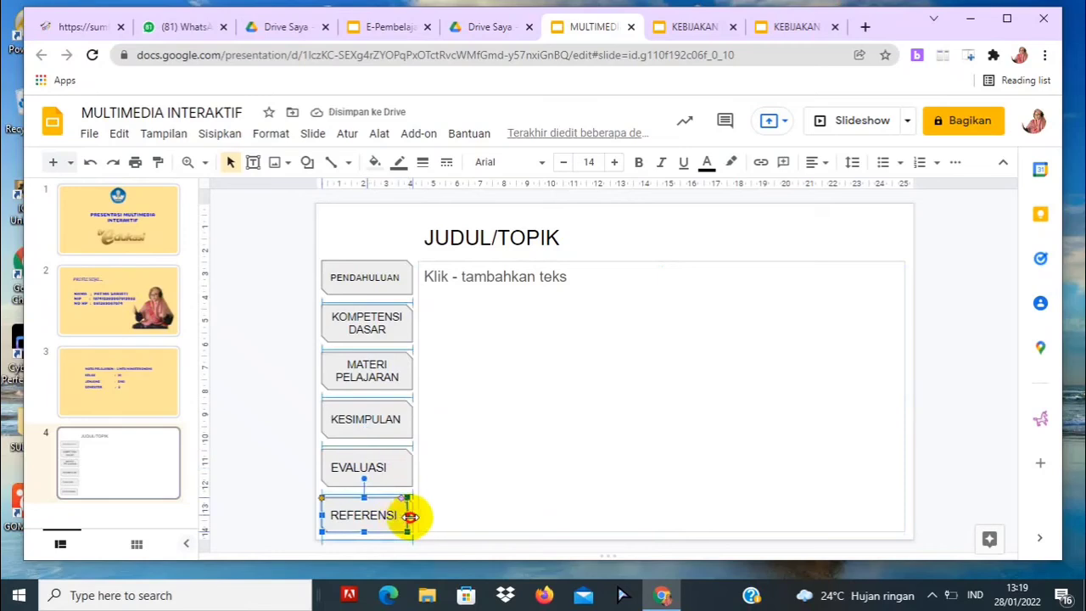
# Center the EVALUASI and REFERENSI labels horizontally in their buttons
pyautogui.click(378, 477)
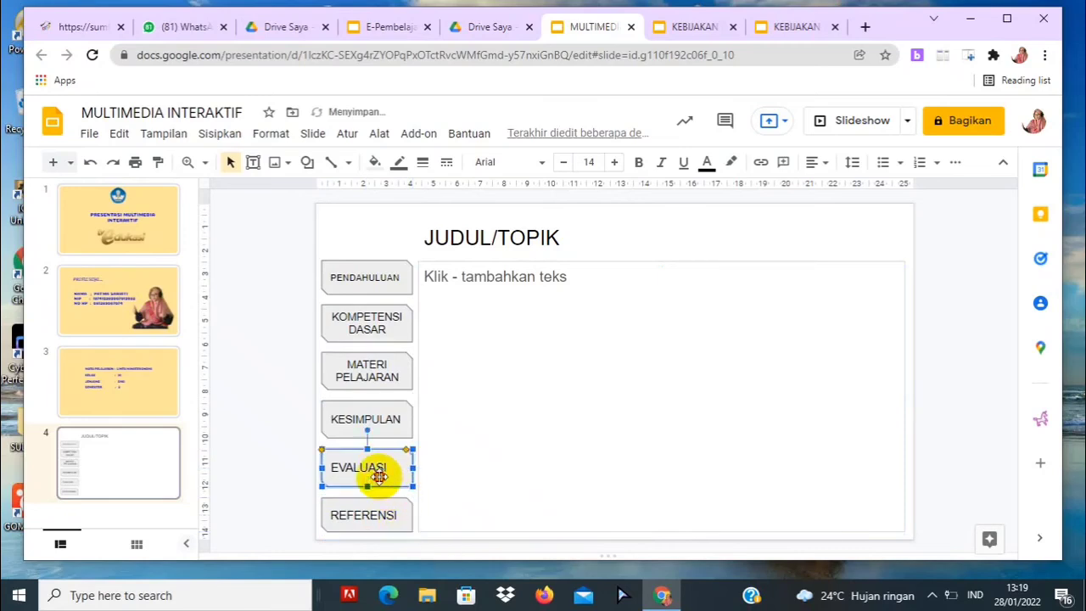
pyautogui.click(820, 162)
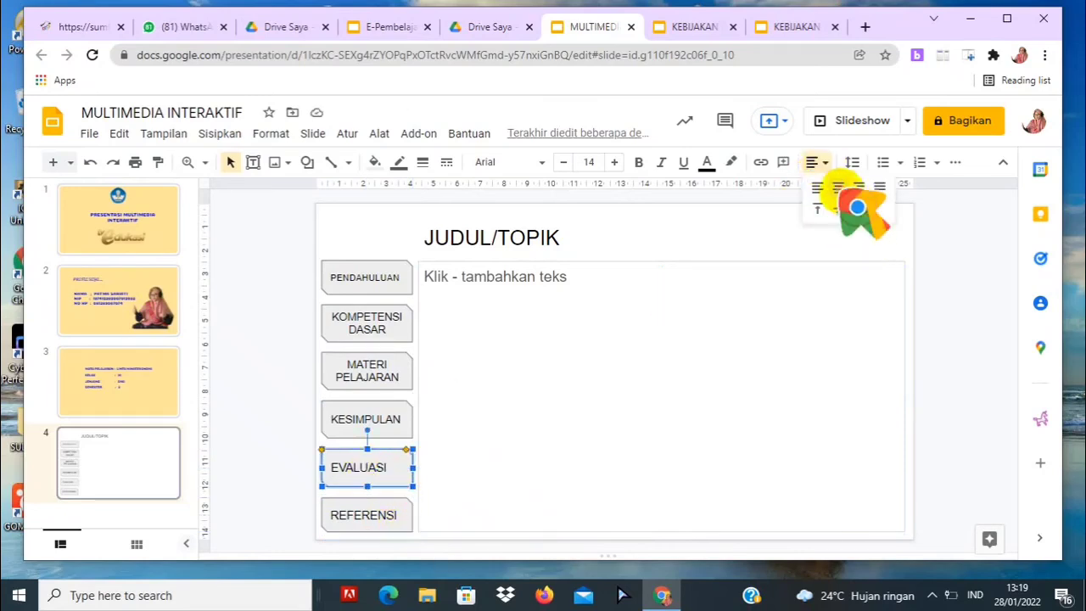
pyautogui.click(838, 188)
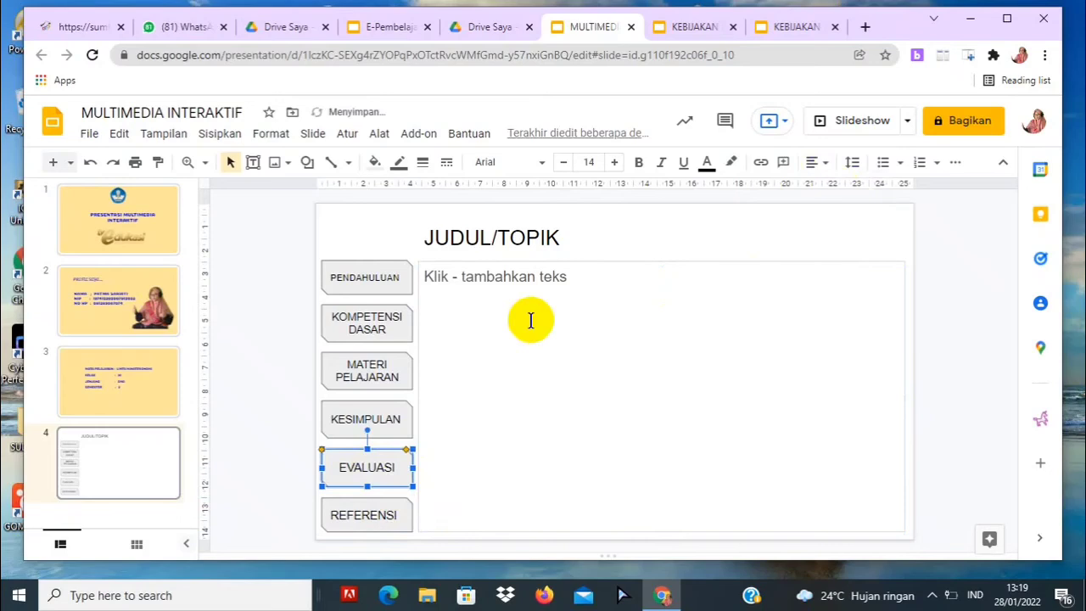
pyautogui.click(371, 515)
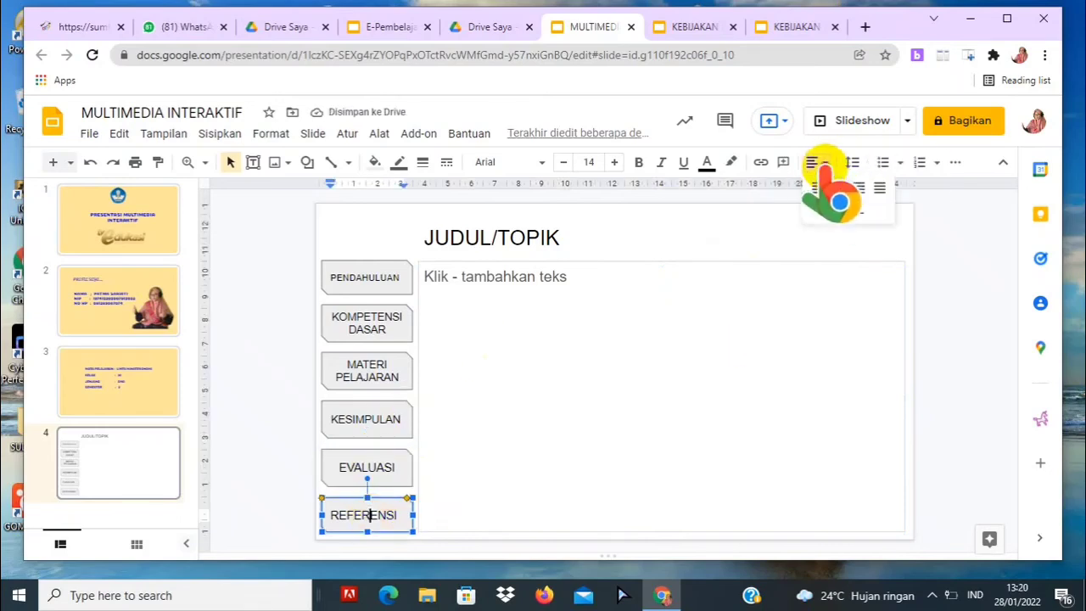
pyautogui.click(820, 163)
pyautogui.click(838, 190)
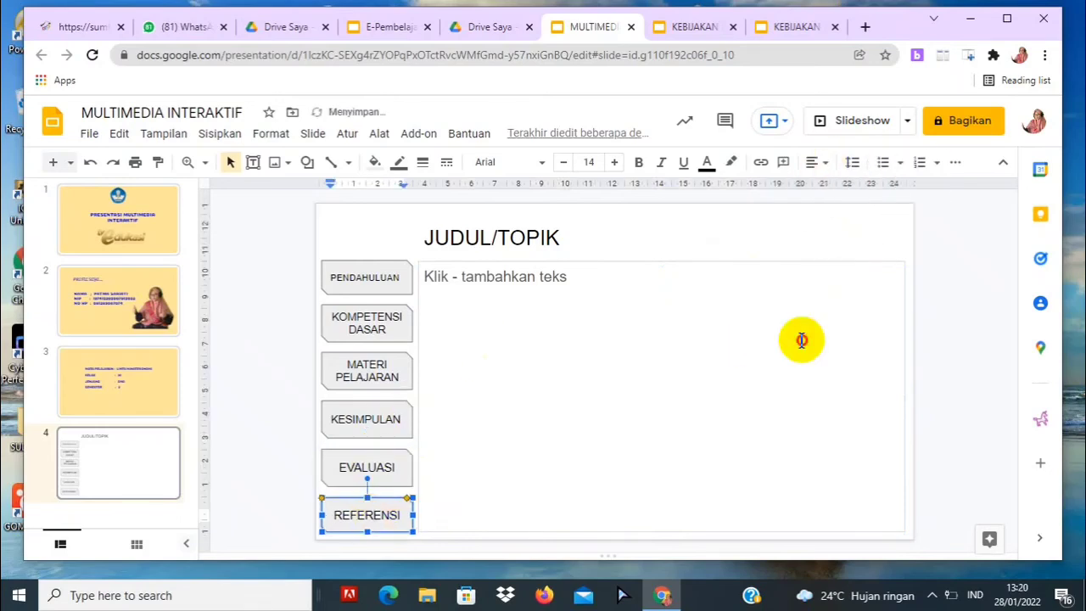
pyautogui.click(607, 466)
# Center the KESIMPULAN label horizontally in its button
pyautogui.click(395, 418)
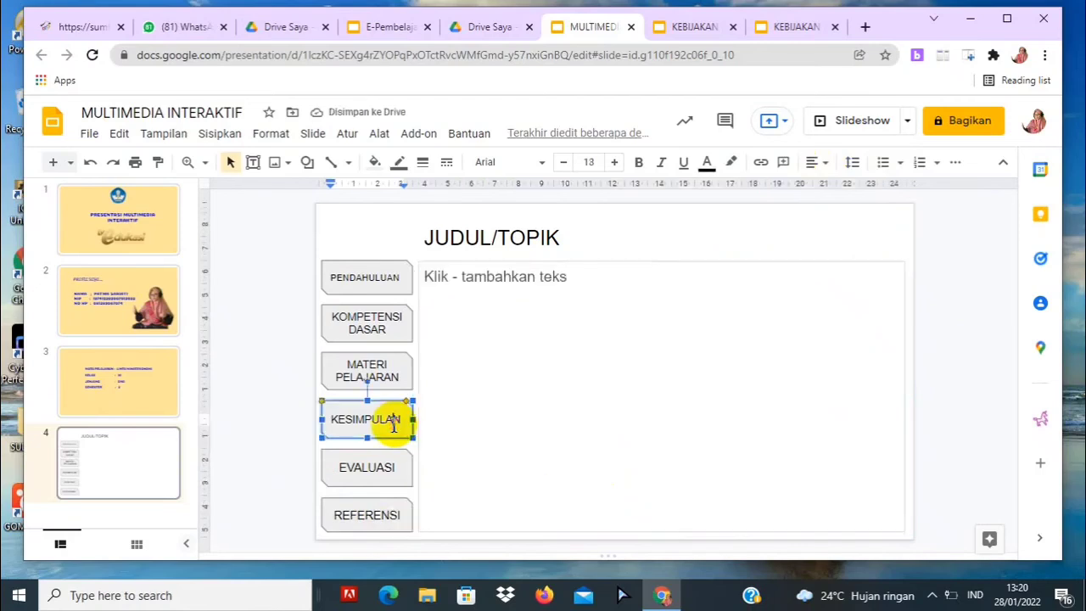
pyautogui.click(820, 162)
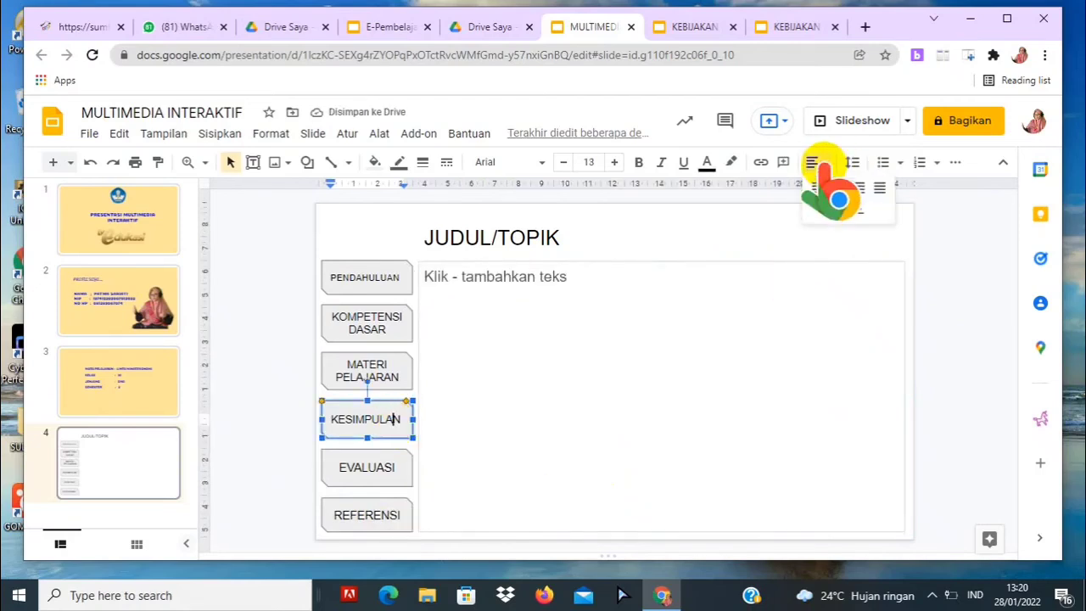
pyautogui.click(840, 188)
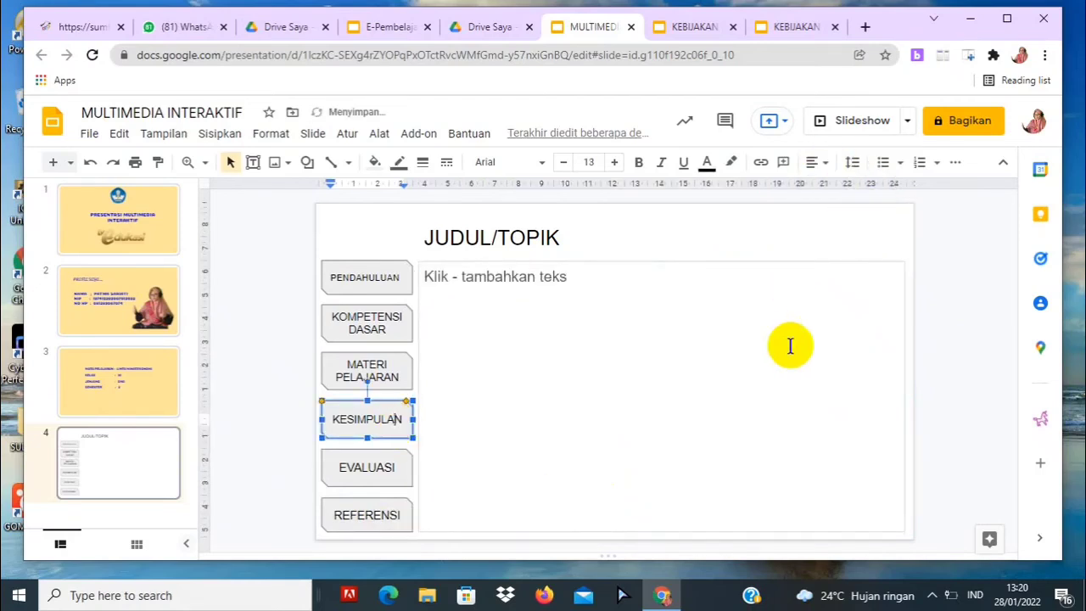
pyautogui.click(790, 345)
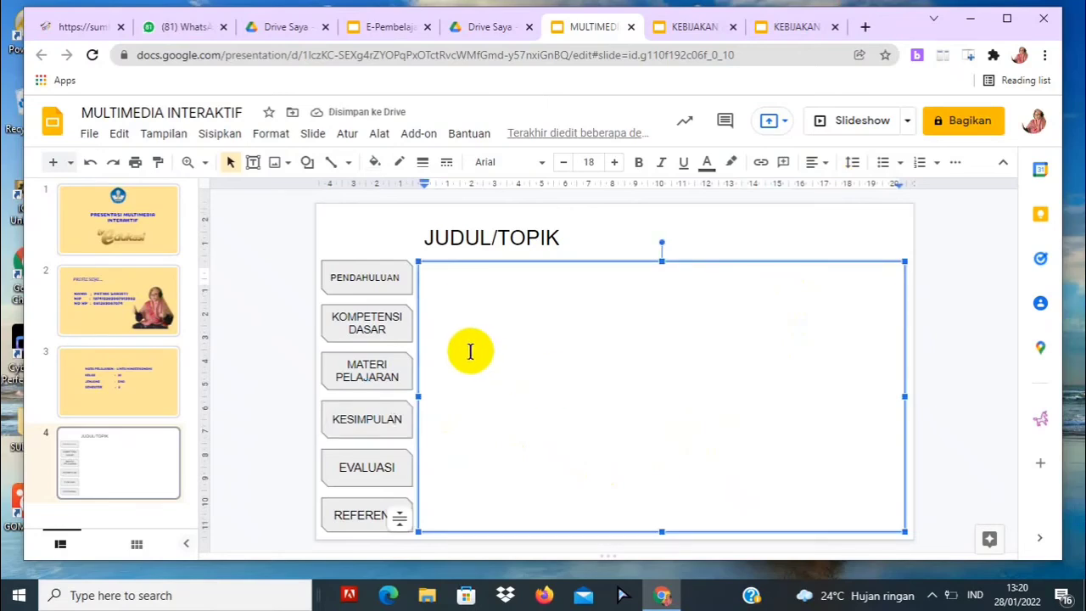
# Try to extend the bottom edge of the PENDAHULUAN button slightly downward
pyautogui.click(375, 283)
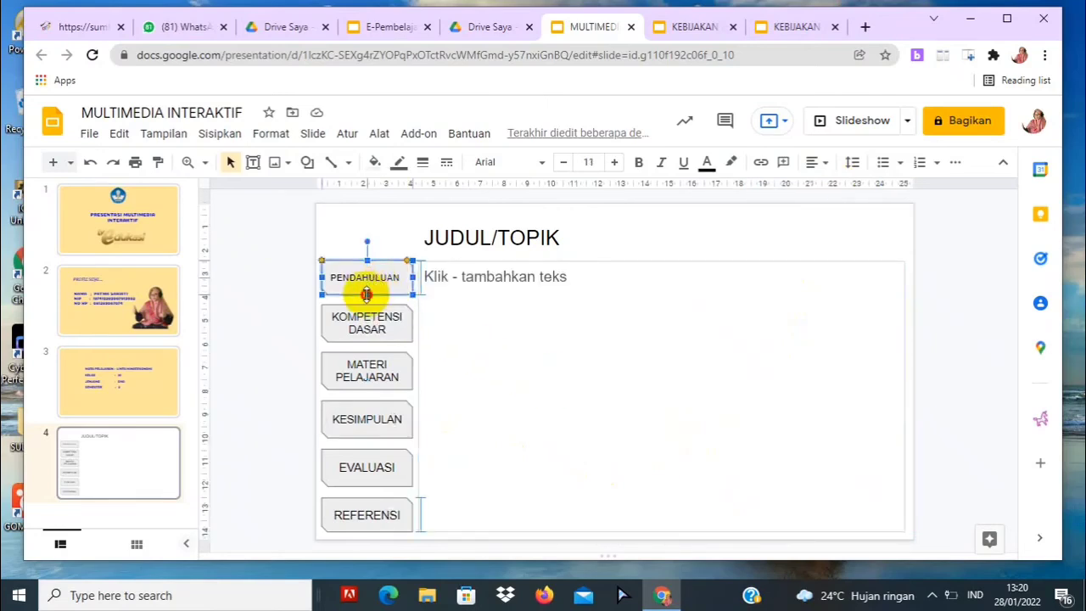
pyautogui.moveTo(366, 294); pyautogui.dragTo(367, 297)
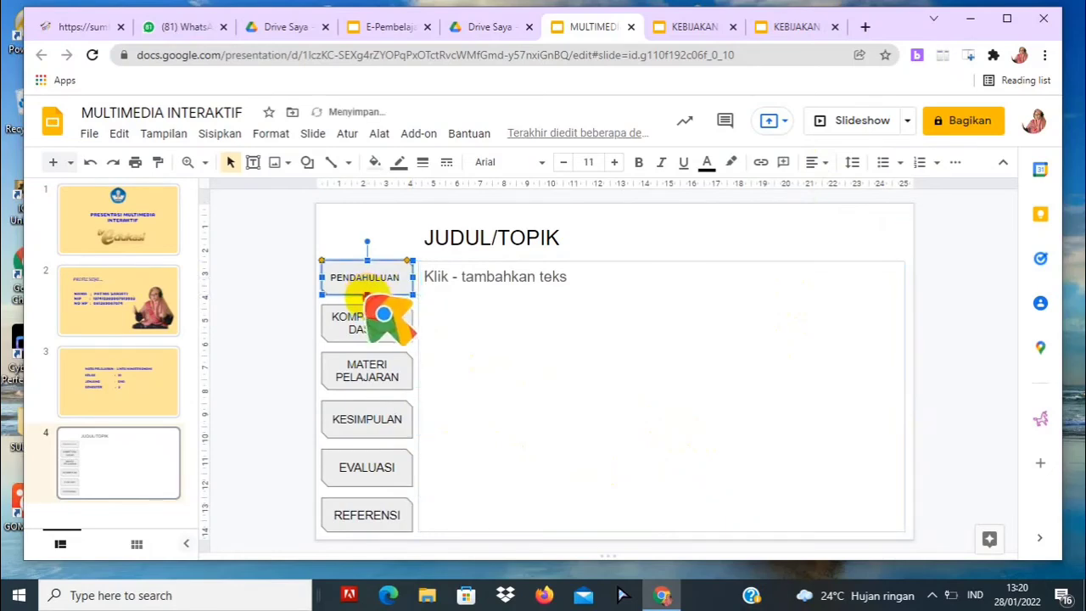
pyautogui.click(485, 348)
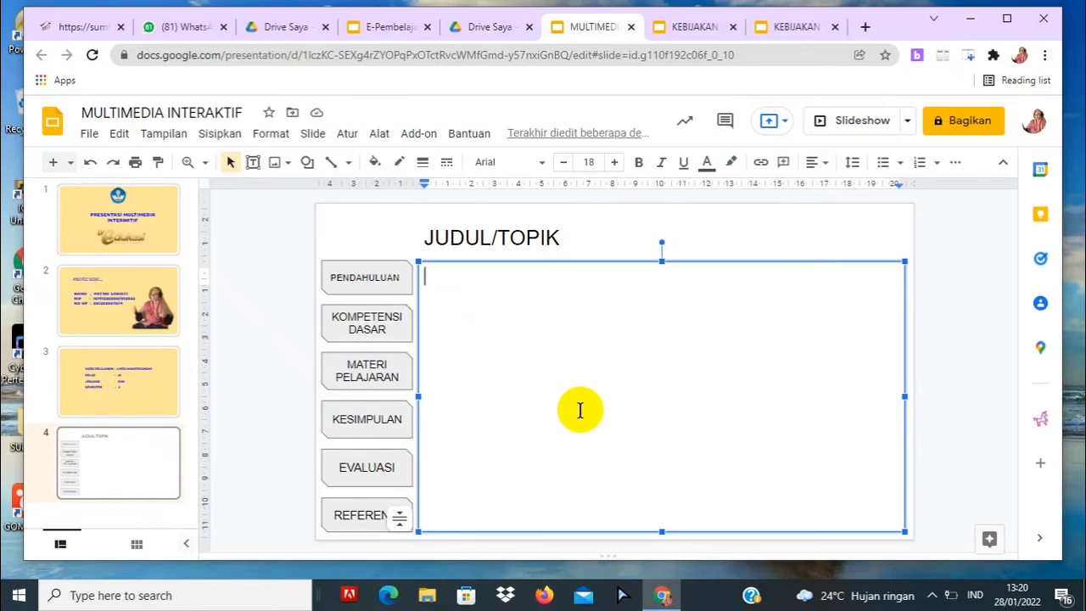
pyautogui.rightClick(589, 399)
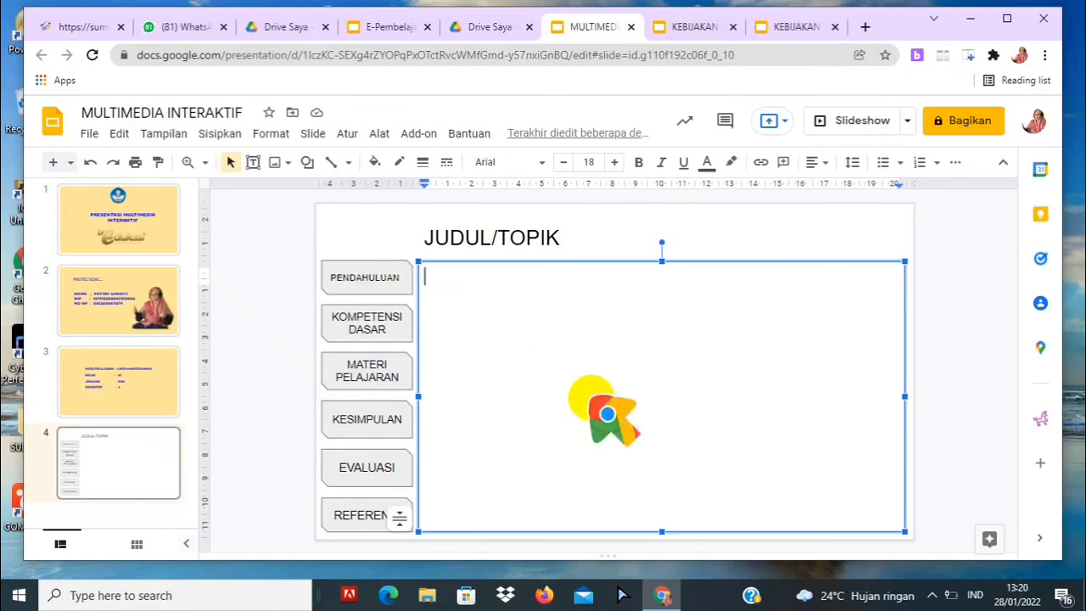
pyautogui.moveTo(671, 407)
pyautogui.click(495, 375)
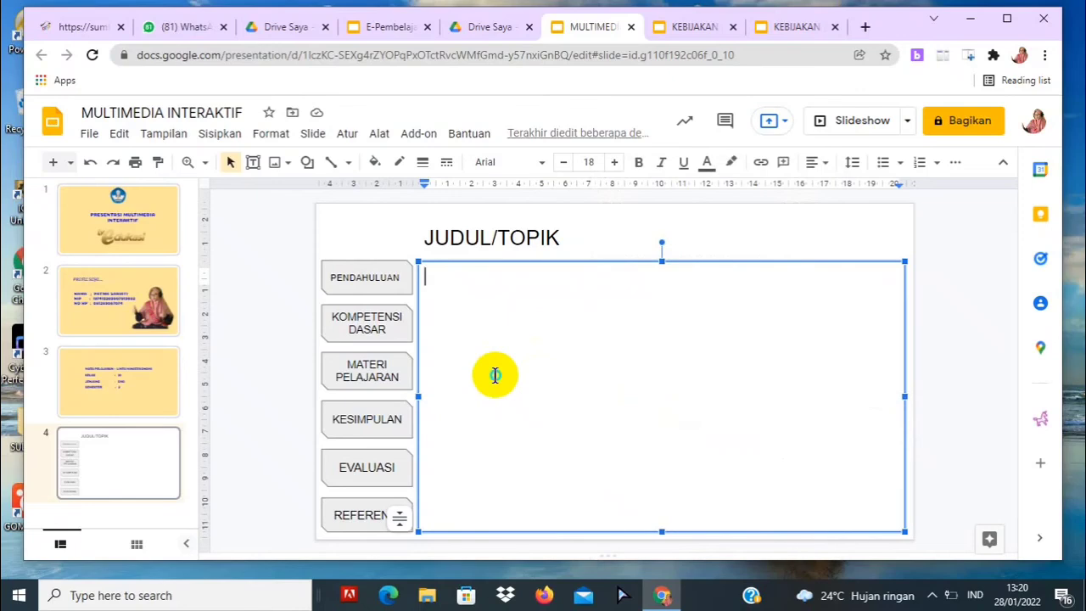
pyautogui.rightClick(450, 330)
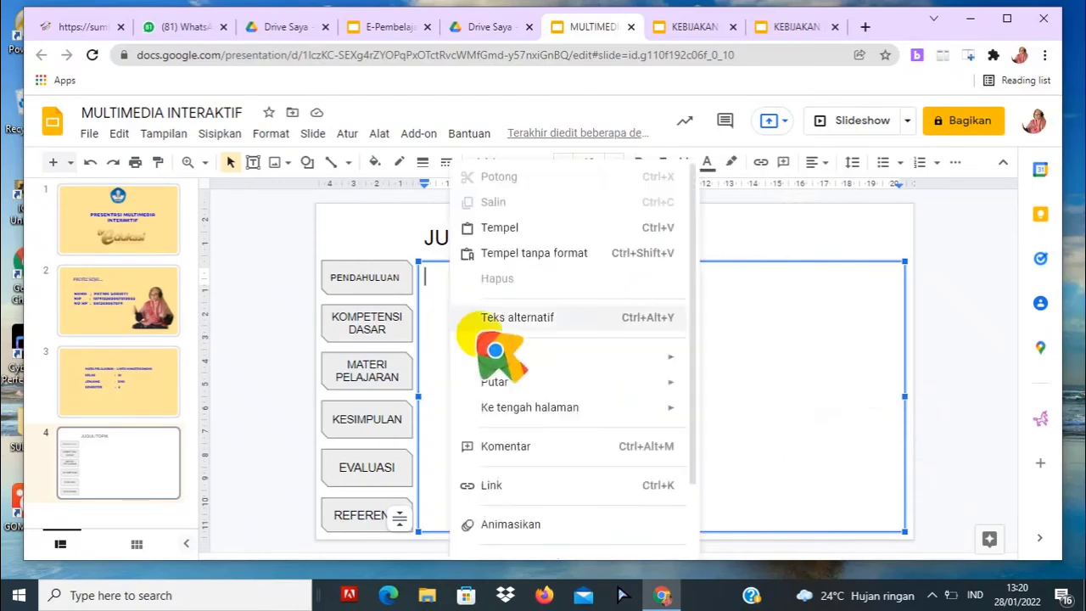
pyautogui.click(395, 235)
# Fill the slide 4 content box with the solid light yellow used as background on the other slides
pyautogui.click(439, 289)
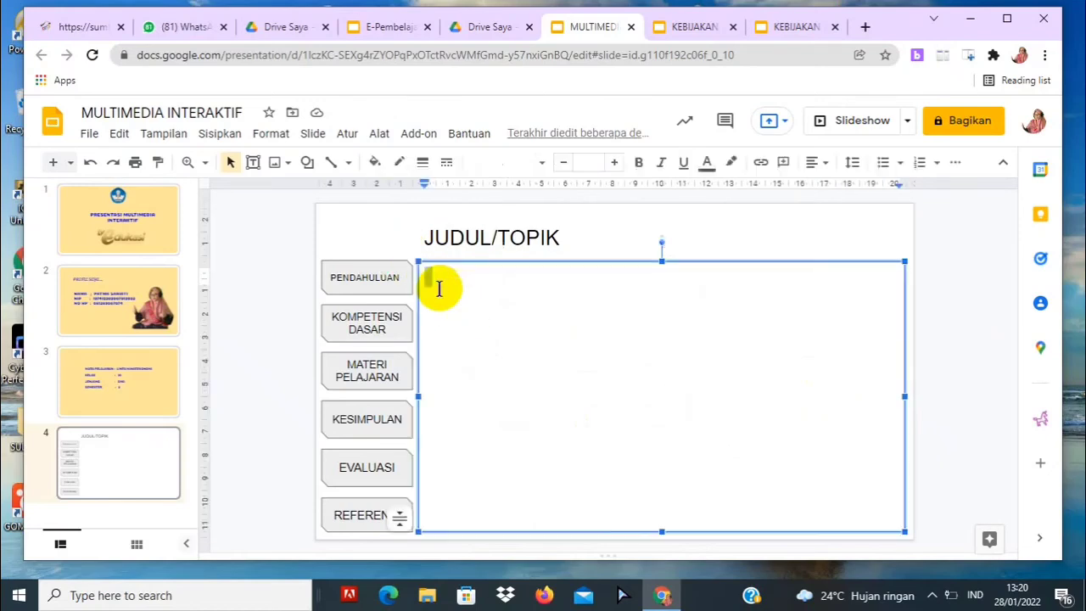
pyautogui.click(373, 162)
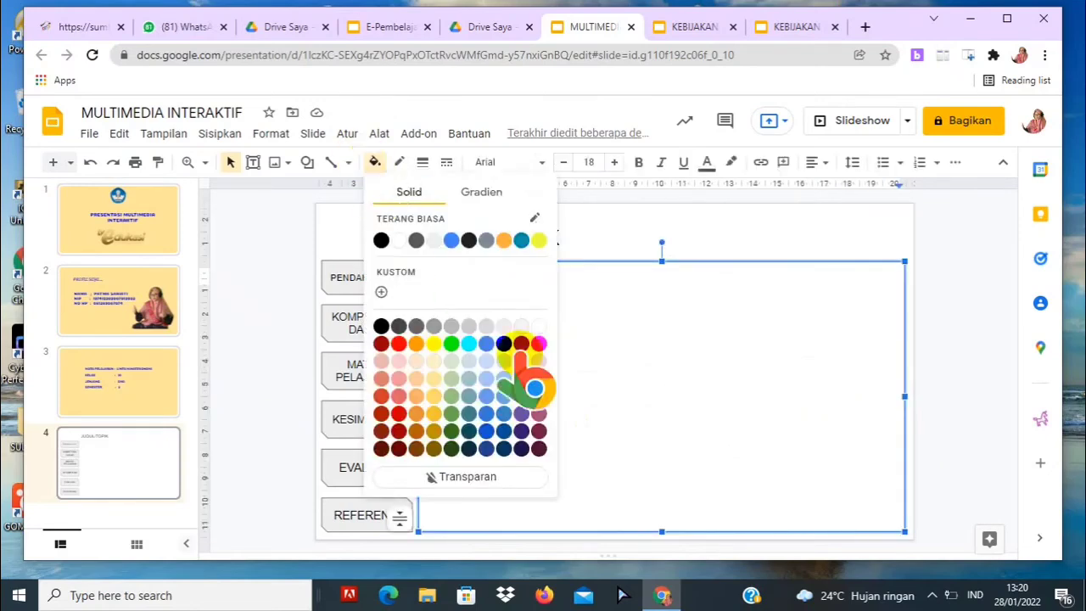
pyautogui.click(434, 379)
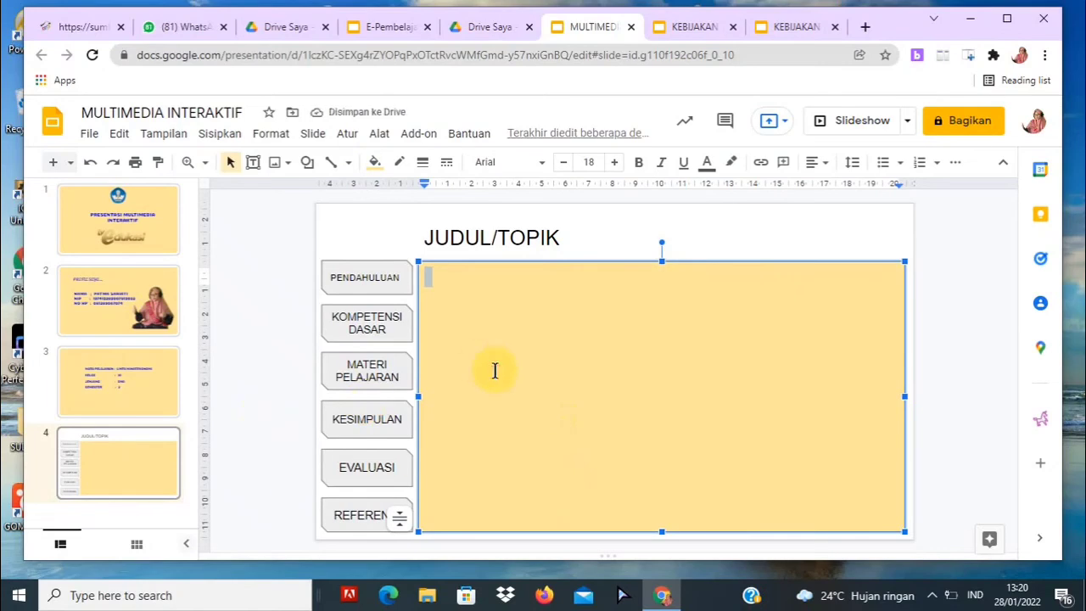
# Change the slide 4 content box fill to the solid yellow one shade darker in the same color column
pyautogui.click(374, 162)
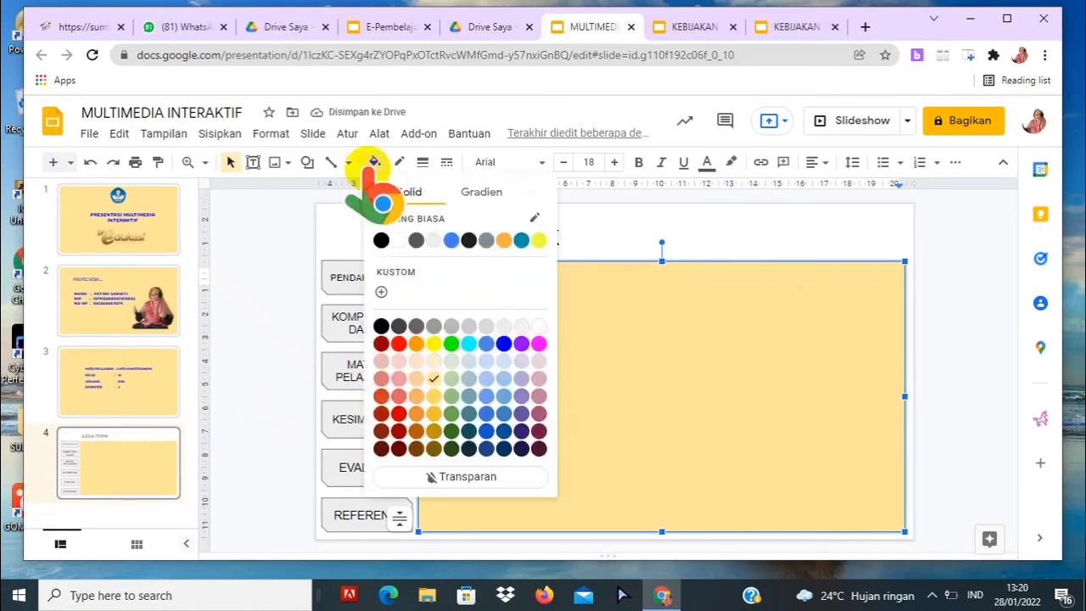
pyautogui.click(433, 396)
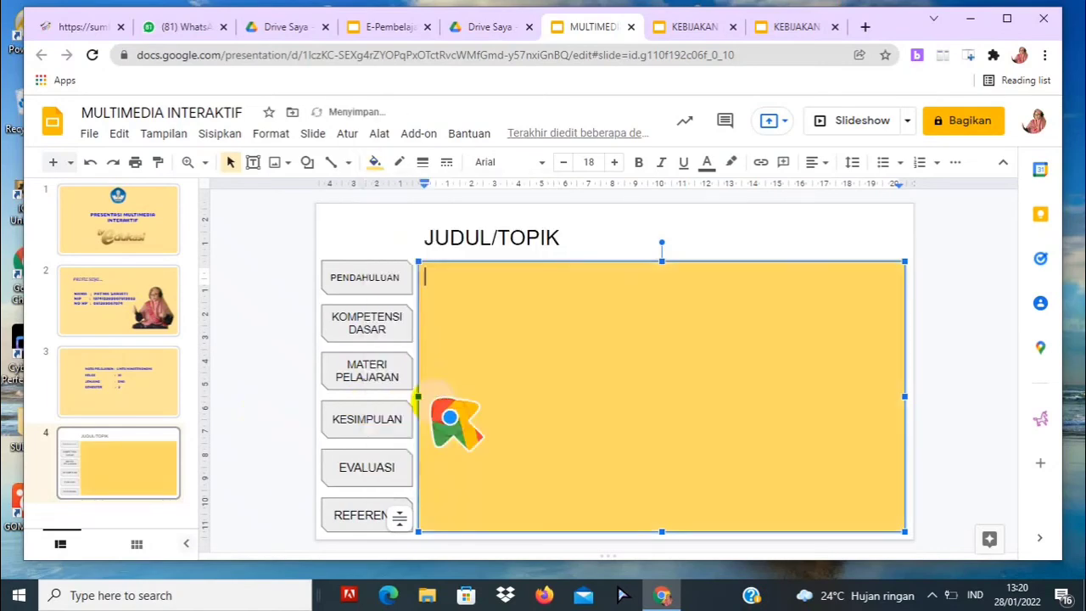
# Fill the PENDAHULUAN button with solid dark golden yellow and the KOMPETENSI DASAR button with the same yellow as the content box
pyautogui.click(366, 292)
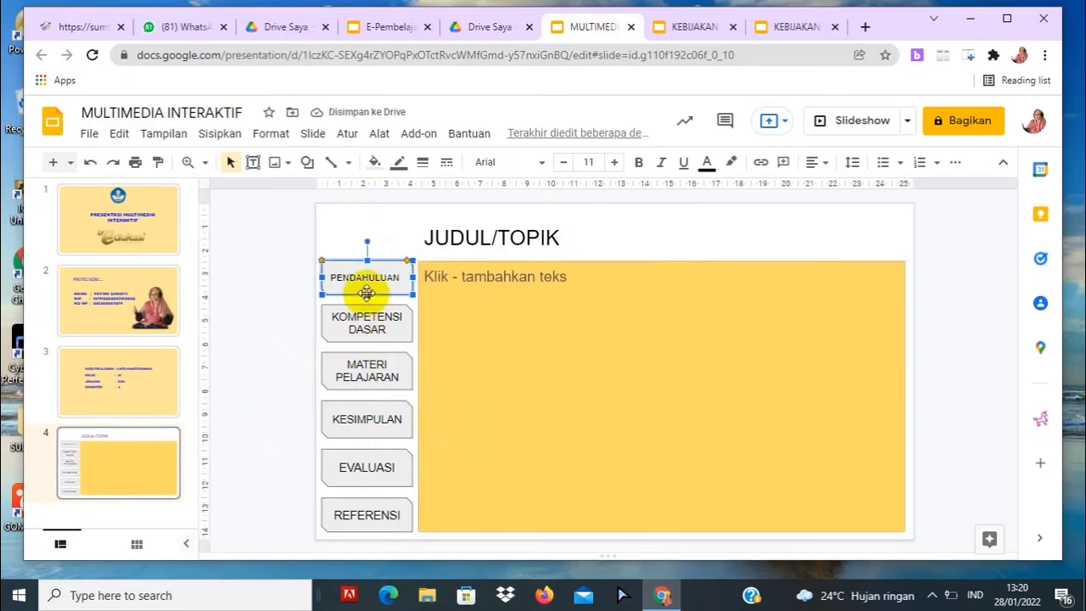
pyautogui.click(374, 162)
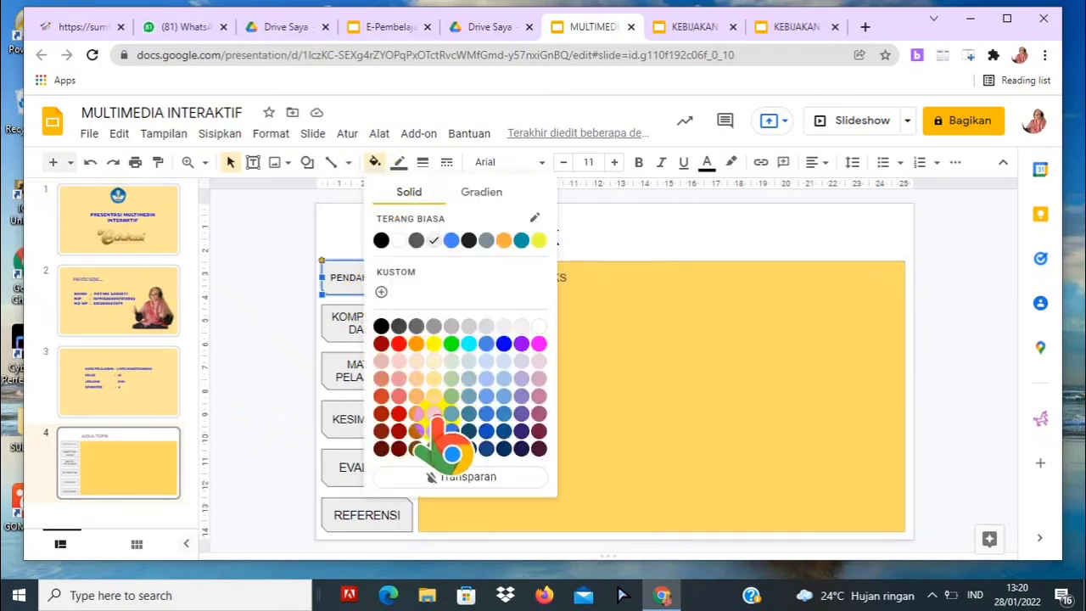
pyautogui.click(434, 413)
pyautogui.click(367, 322)
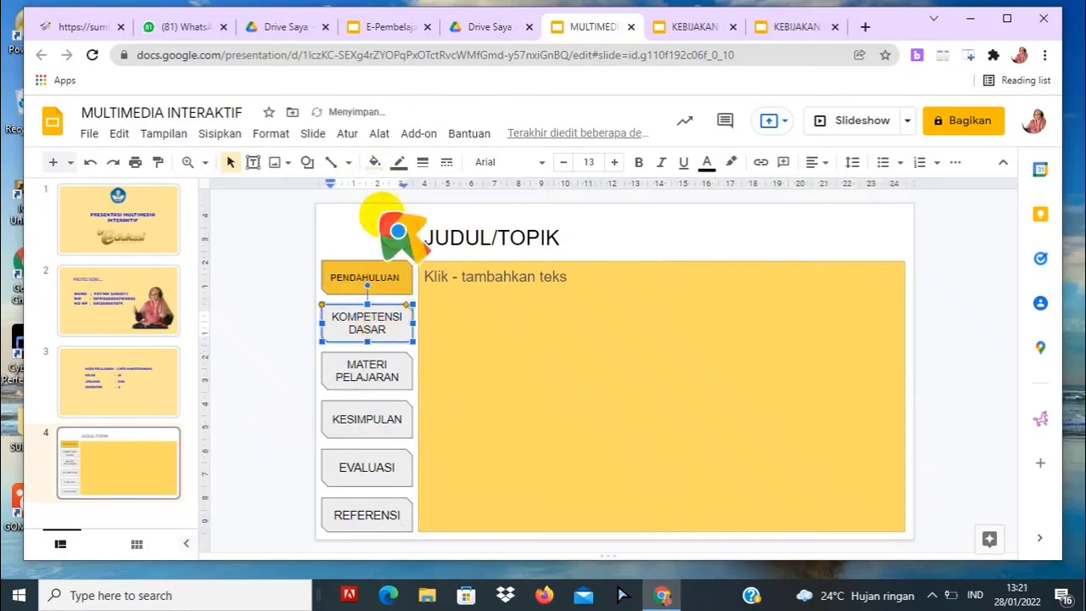
pyautogui.click(375, 162)
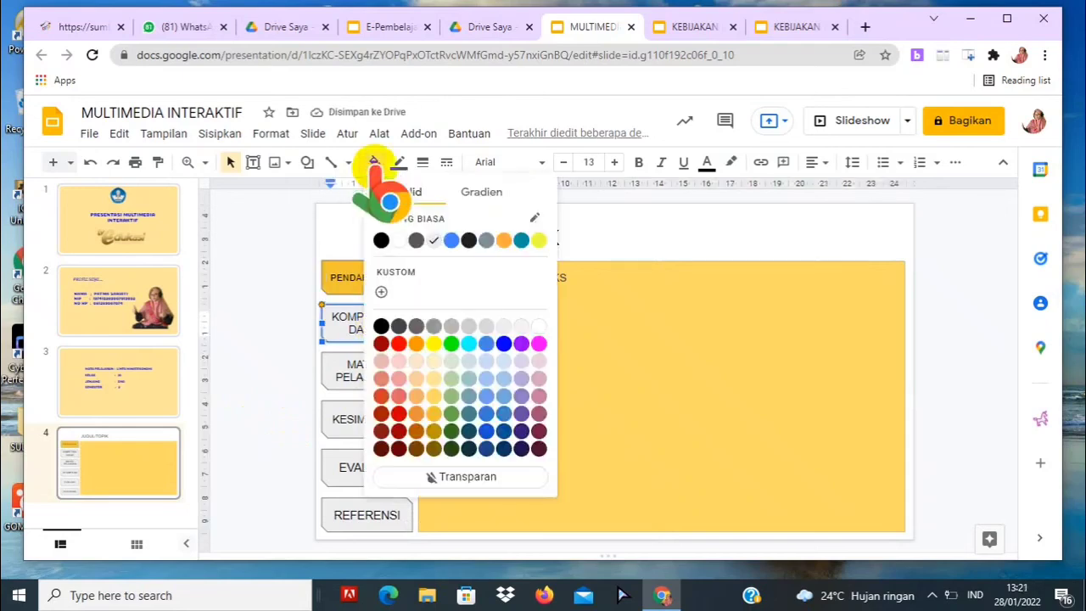
pyautogui.click(433, 395)
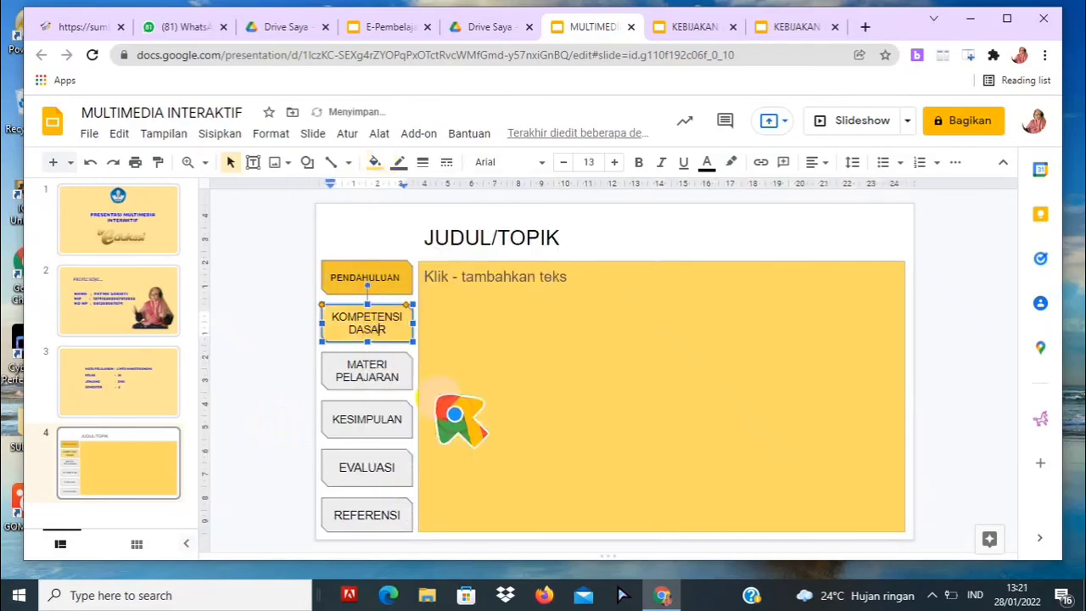